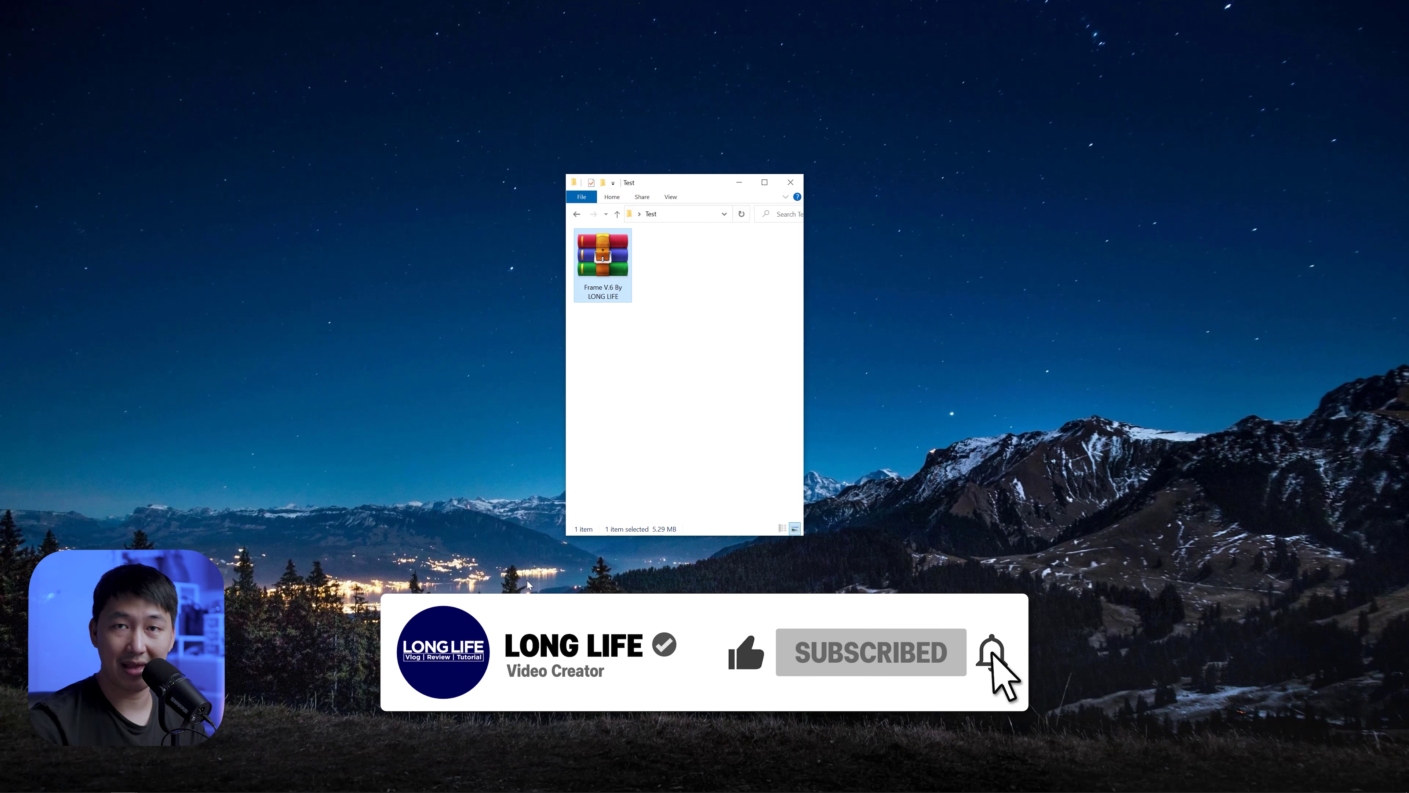
# Extract the Frame V.6 archive into the current folder, entering its password
pyautogui.rightClick(610, 252)
pyautogui.click(661, 308)
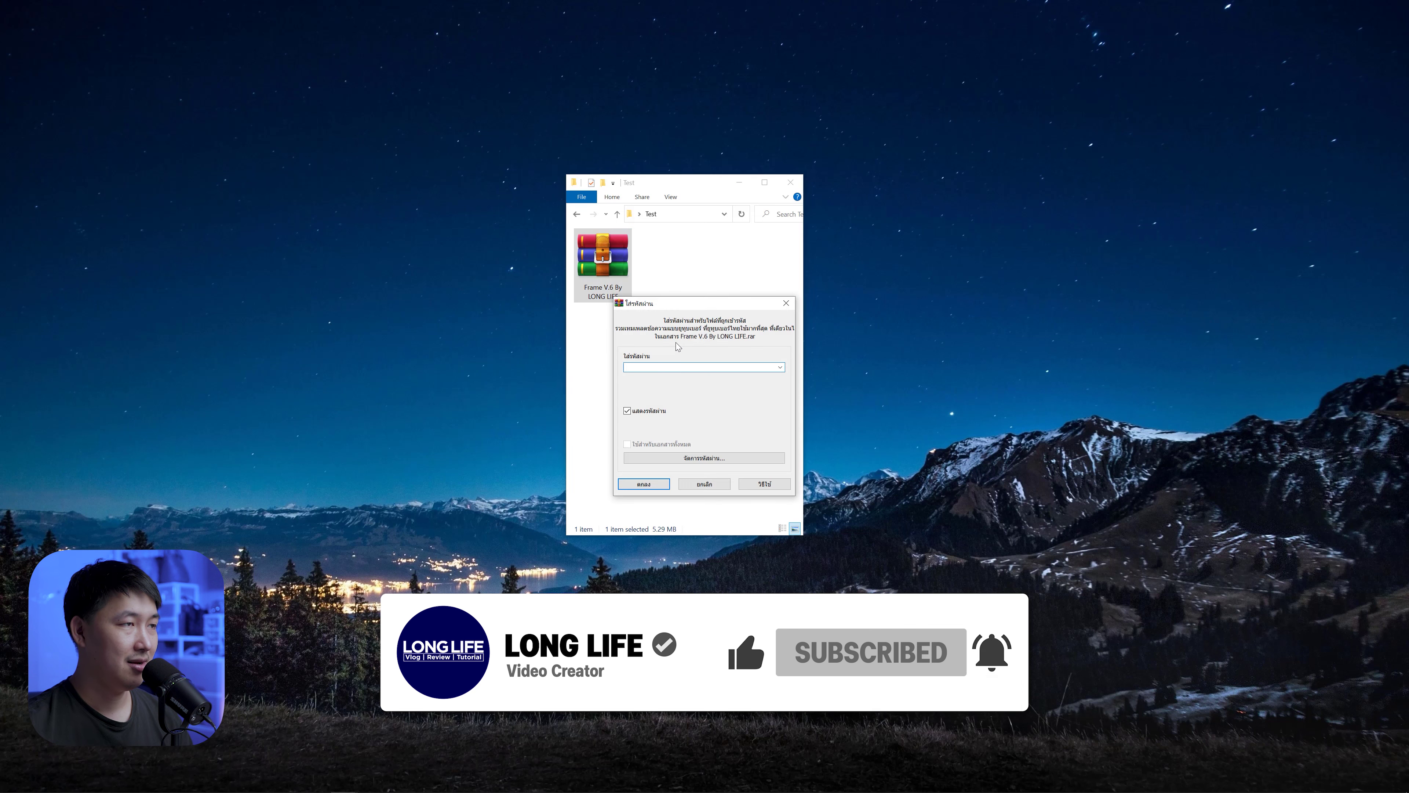
pyautogui.click(650, 412)
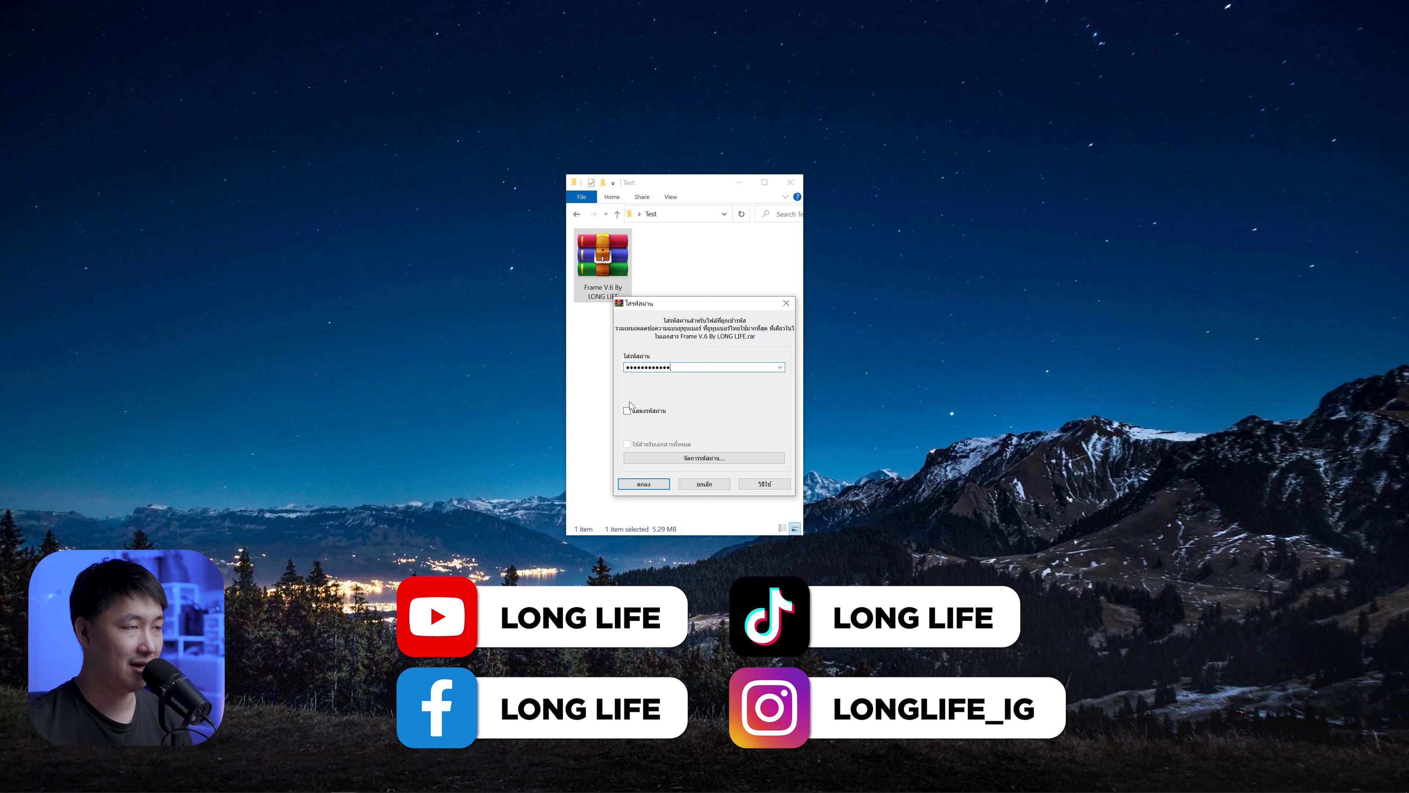
pyautogui.click(662, 485)
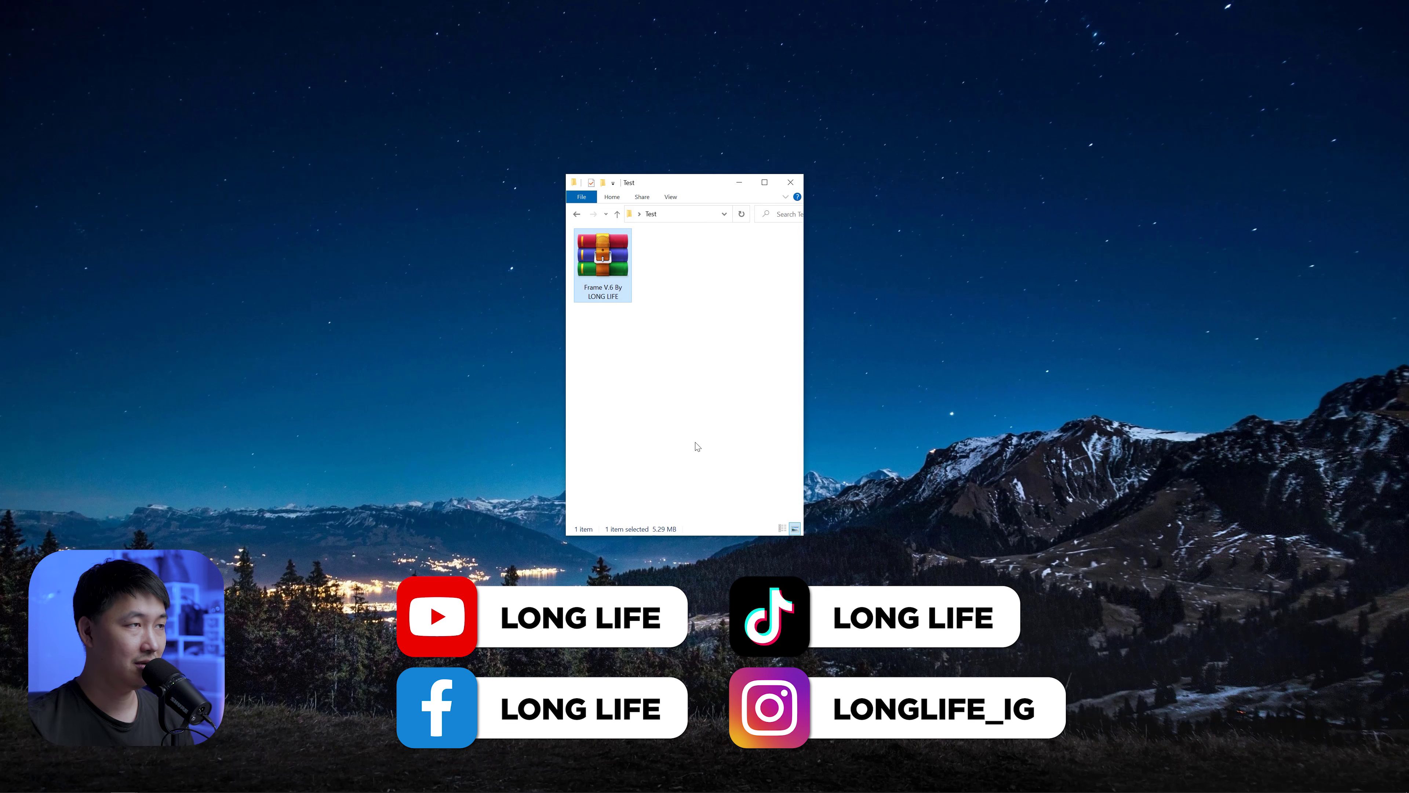
# Open the extracted Frame V.6 By LONG LIFE folder and select both template files
pyautogui.doubleClick(615, 255)
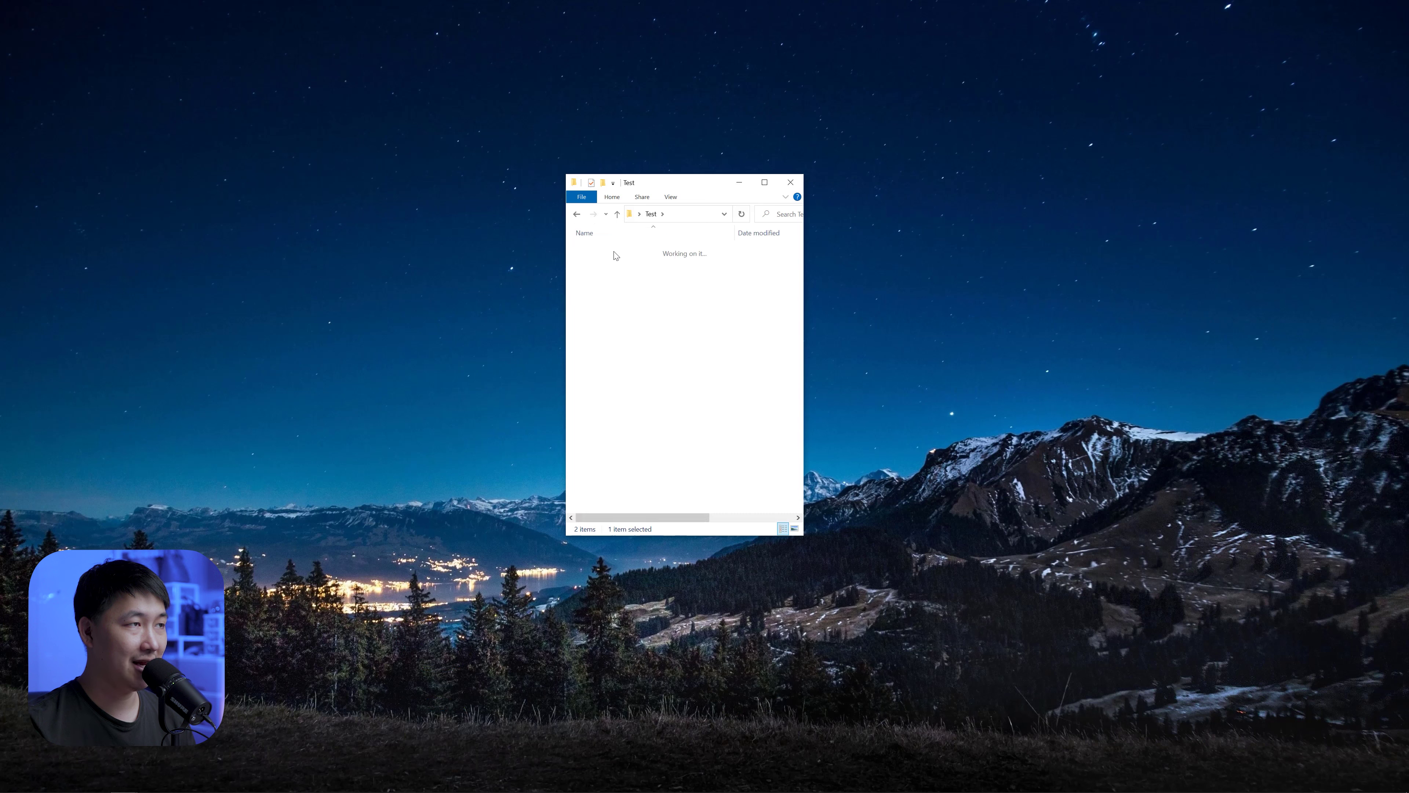
pyautogui.doubleClick(616, 252)
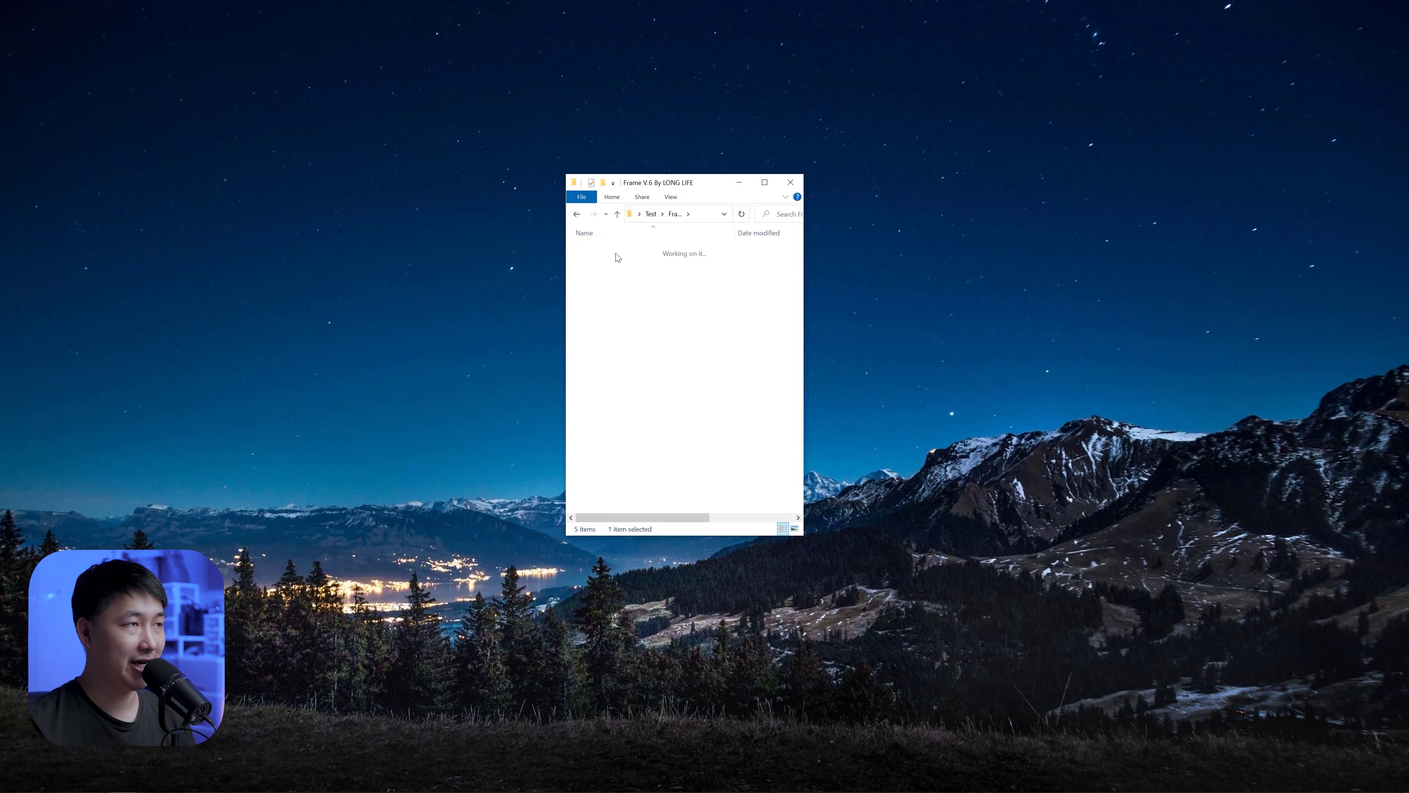
pyautogui.moveTo(615, 285); pyautogui.dragTo(658, 252)
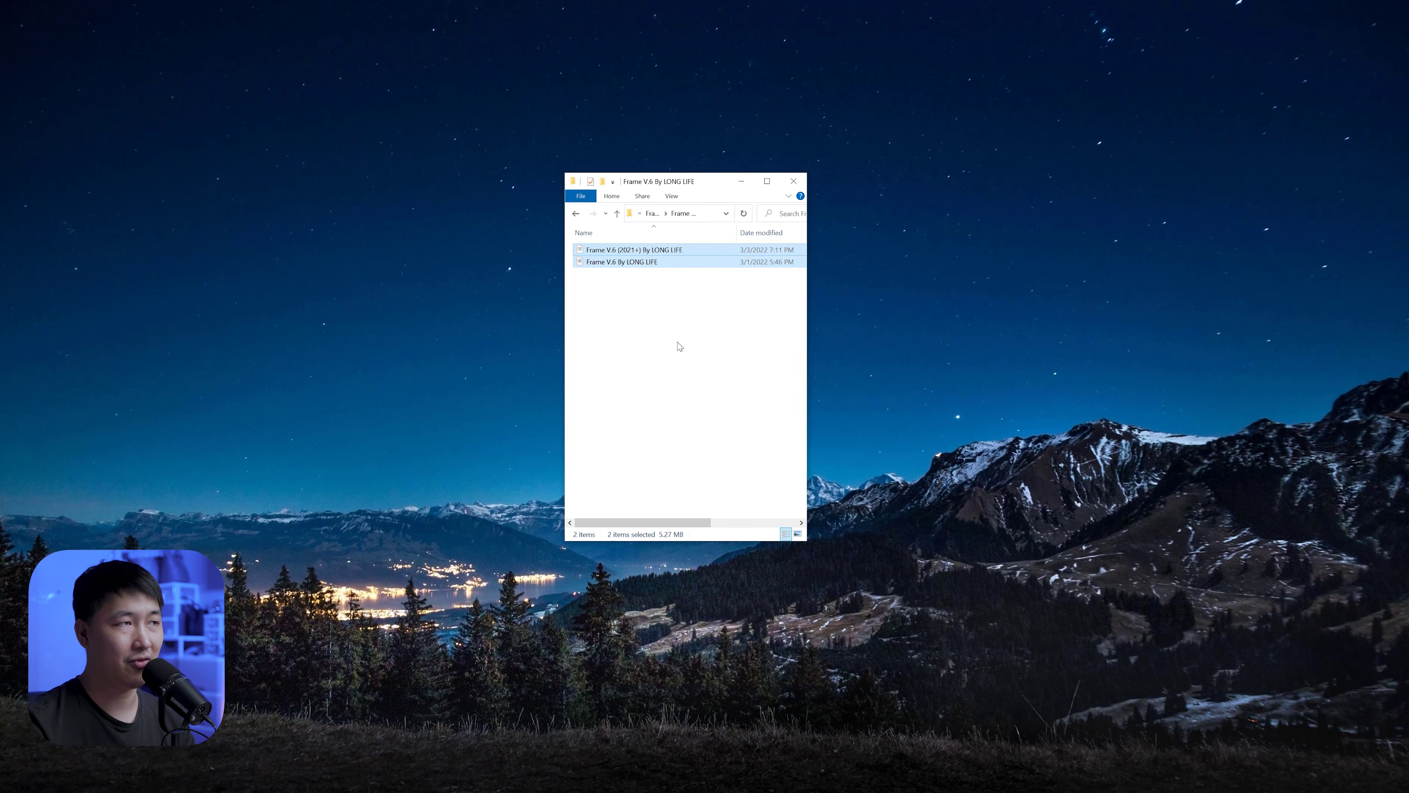
pyautogui.click(677, 340)
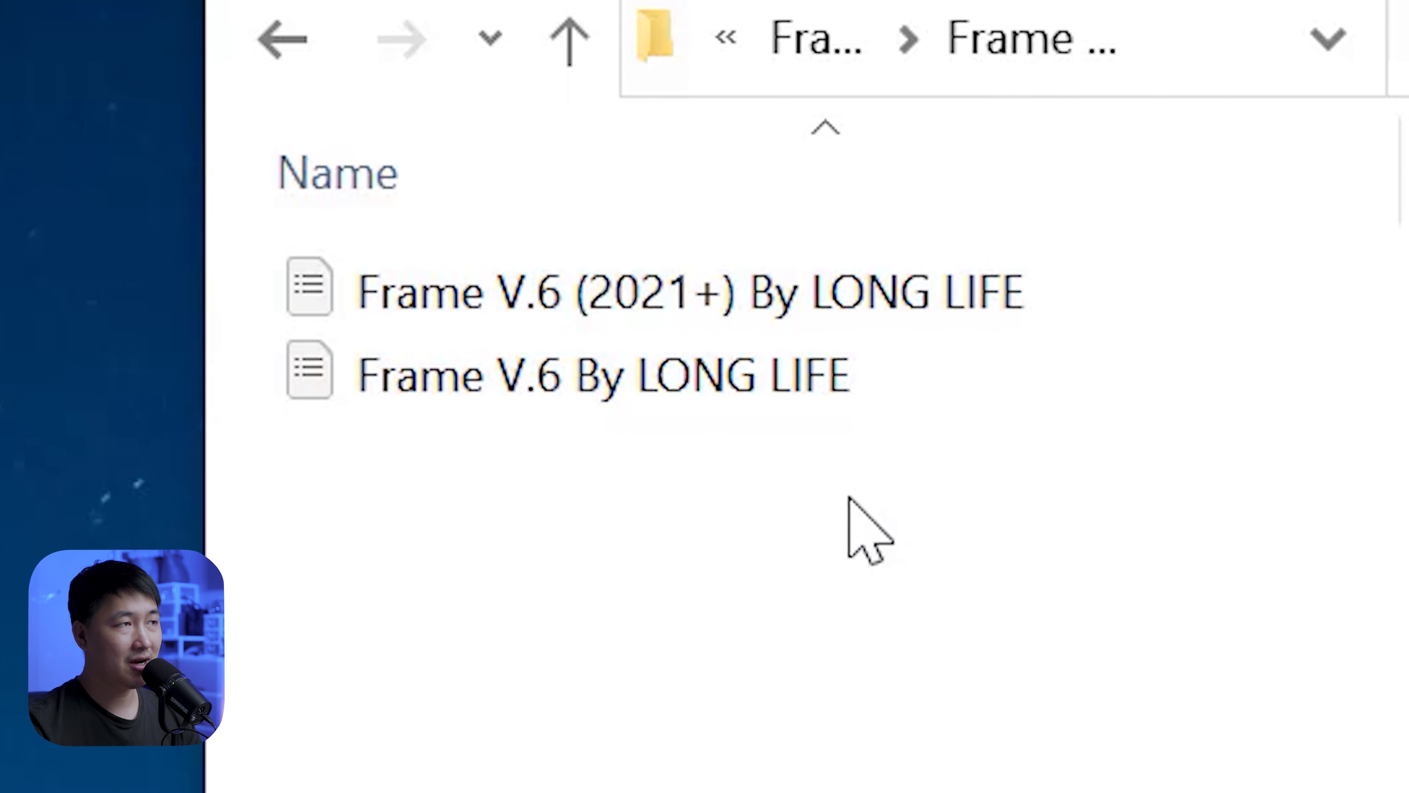
pyautogui.click(775, 400)
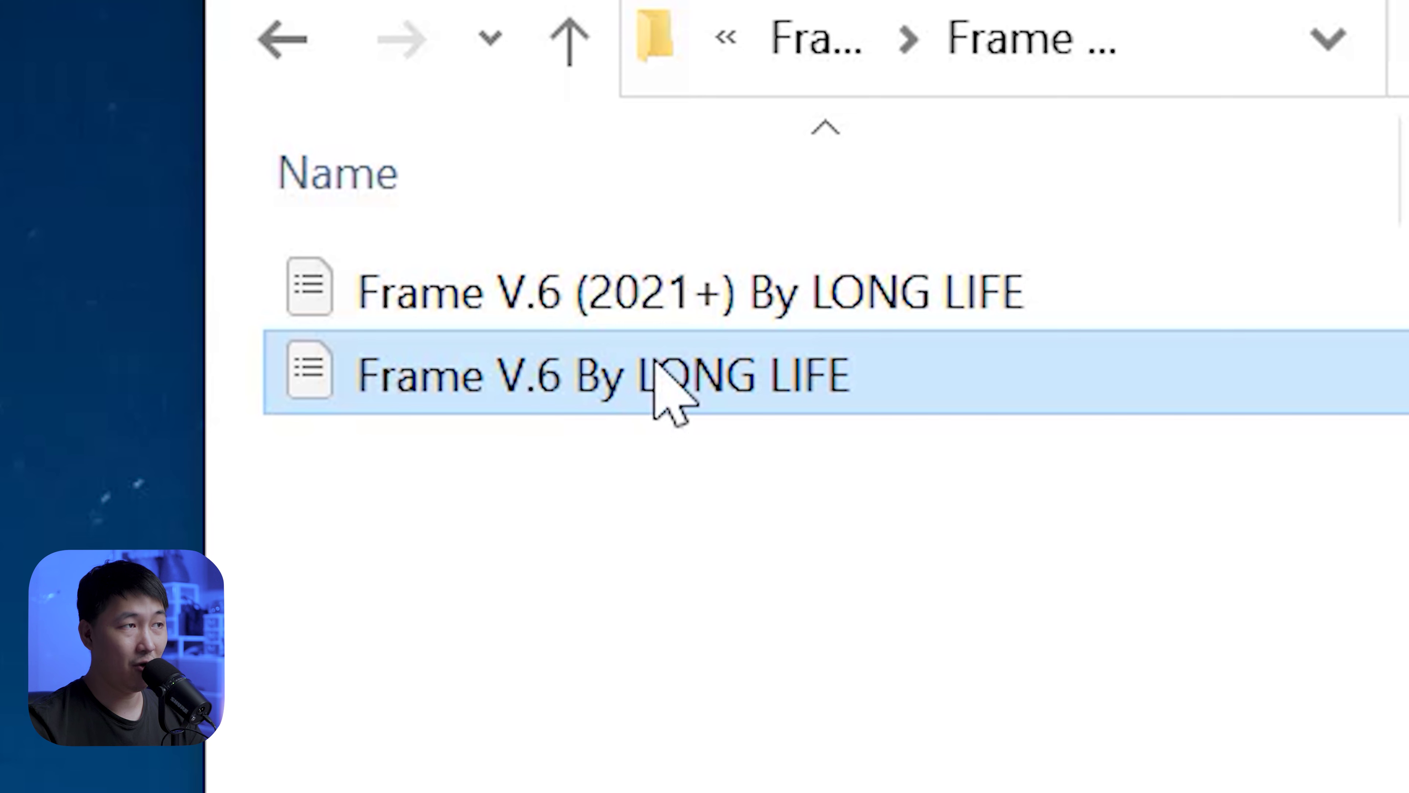
pyautogui.click(689, 325)
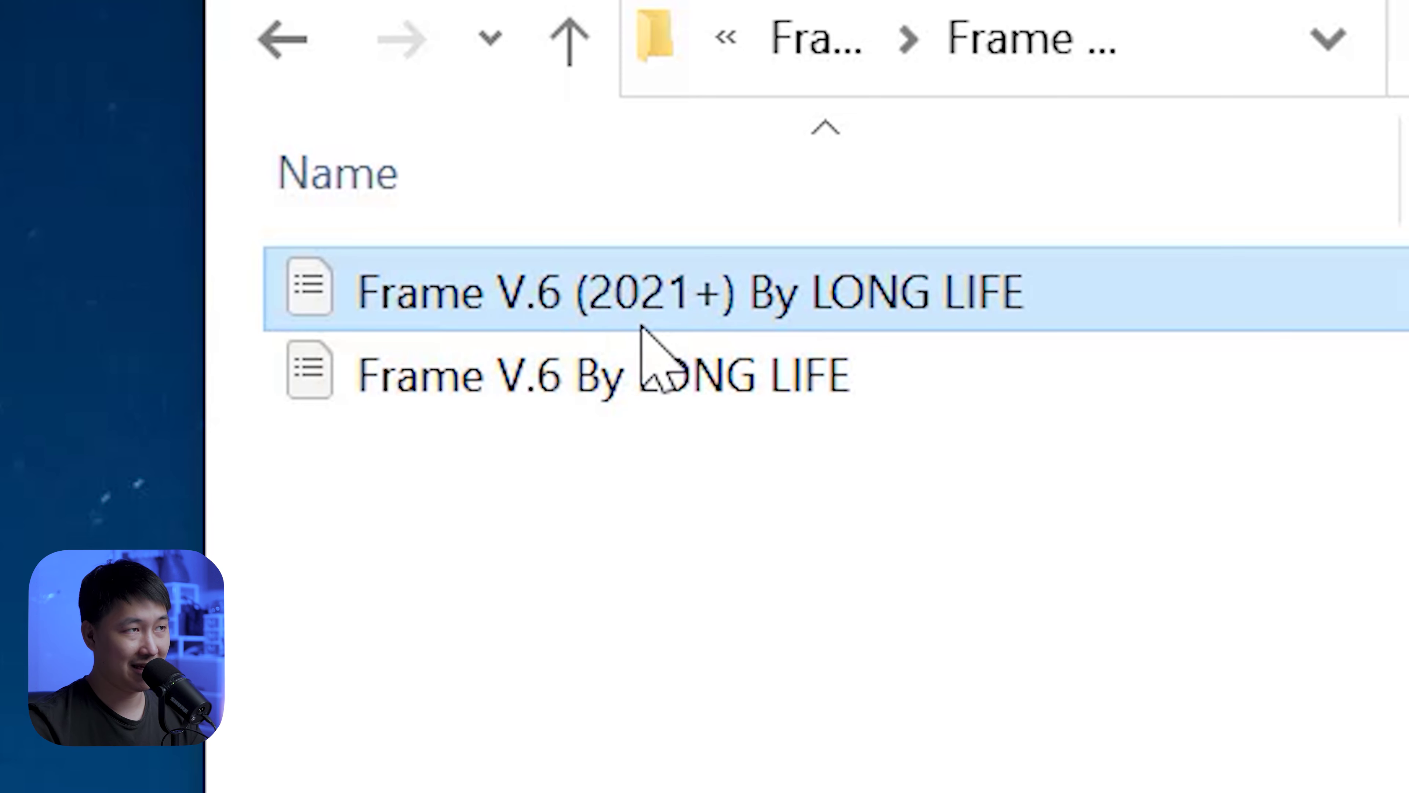
pyautogui.moveTo(644, 327)
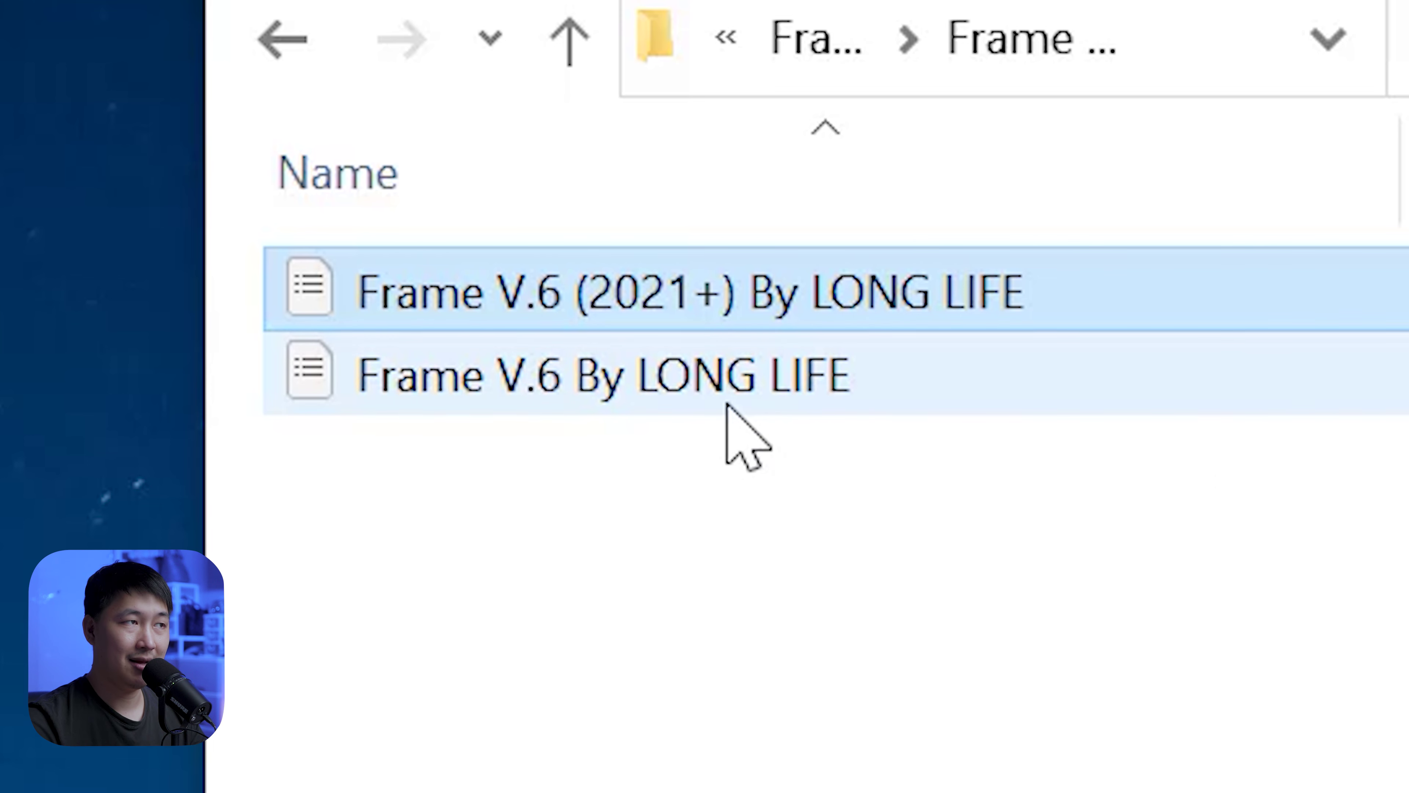
pyautogui.click(672, 402)
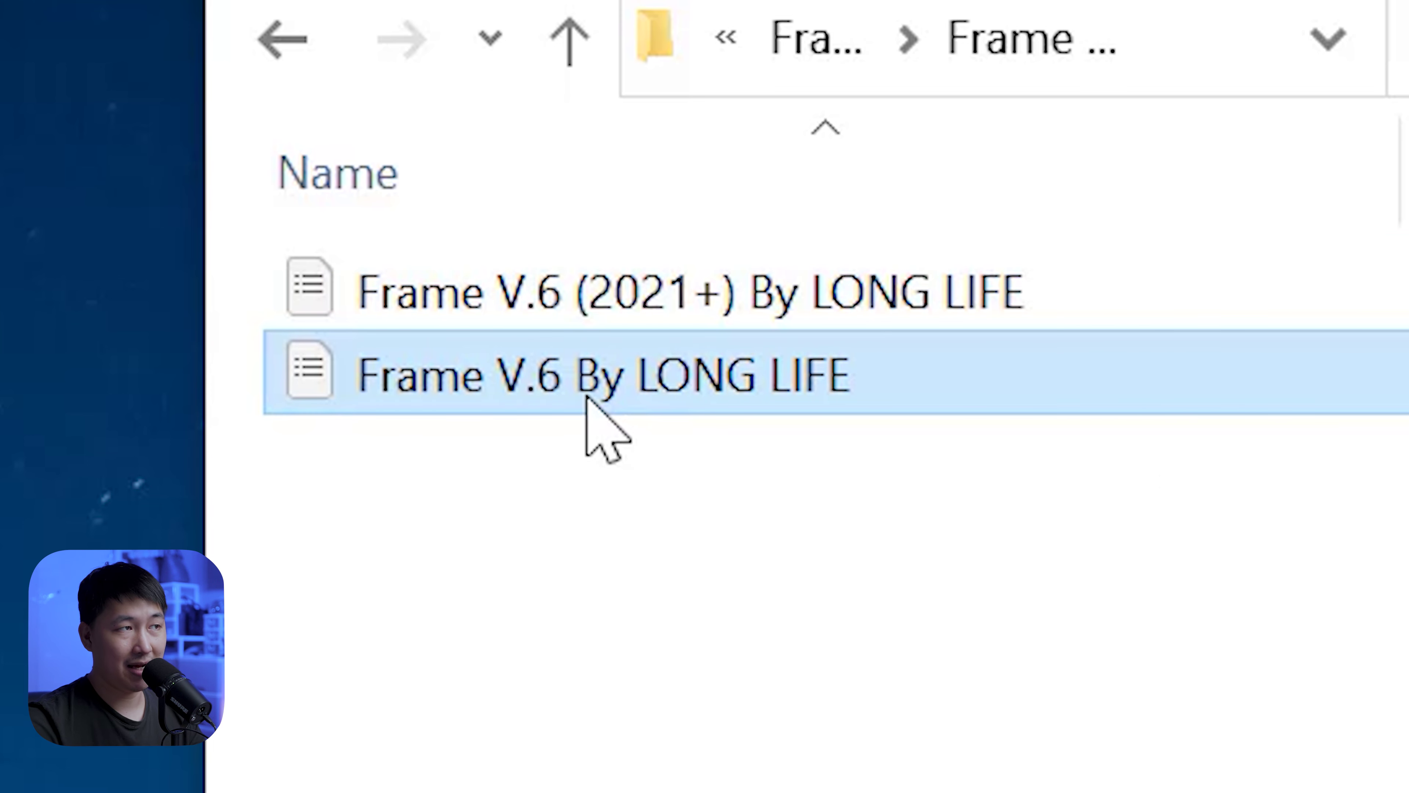
pyautogui.moveTo(587, 397)
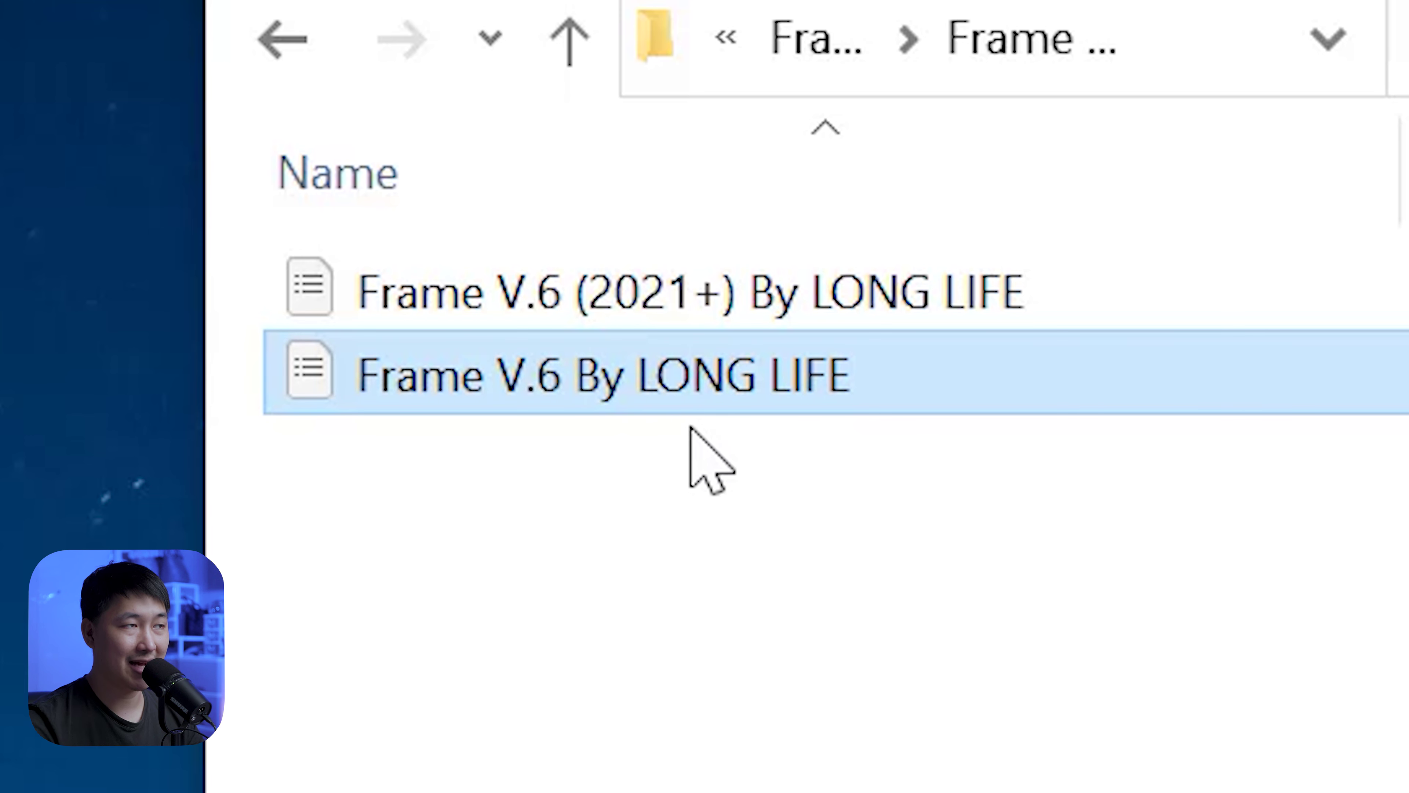
pyautogui.click(700, 261)
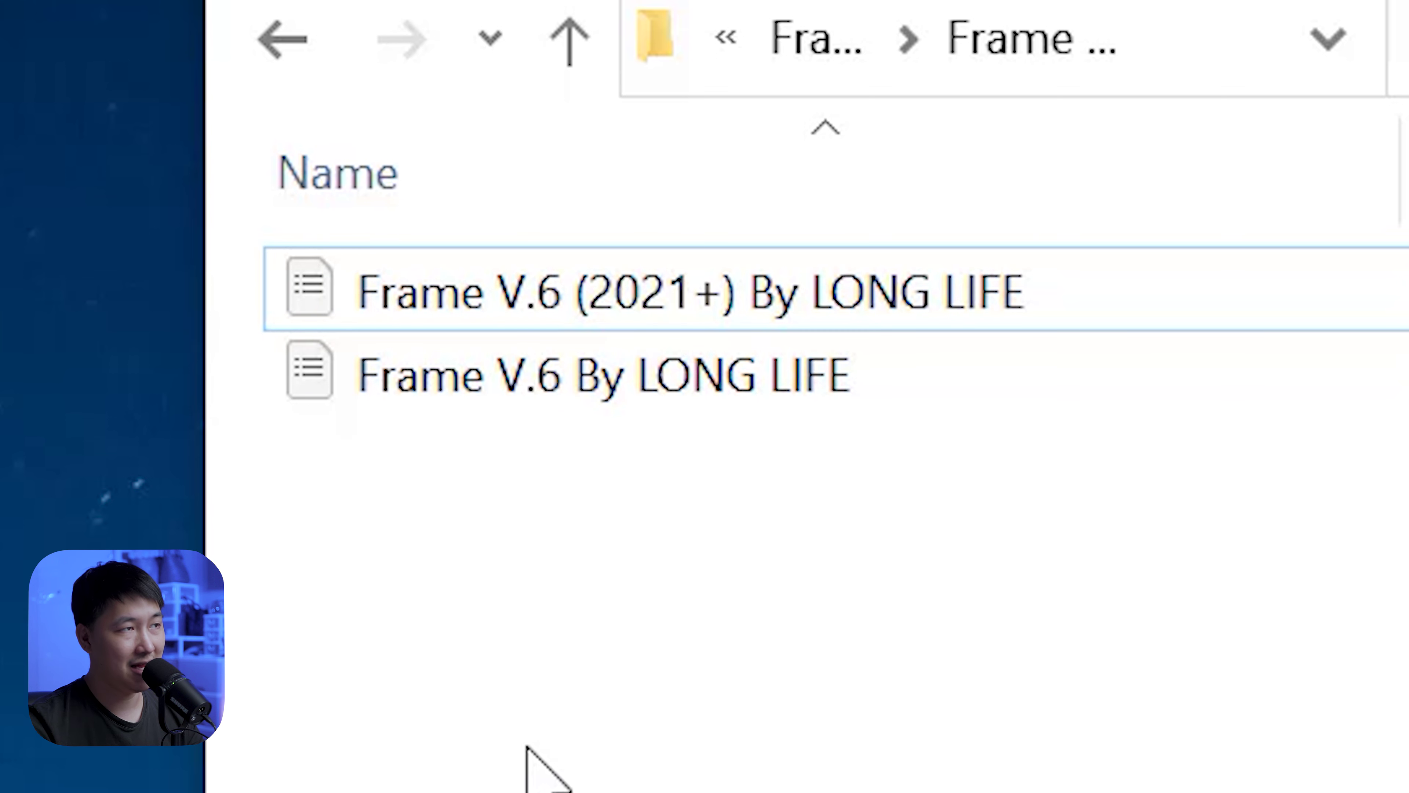
pyautogui.click(678, 317)
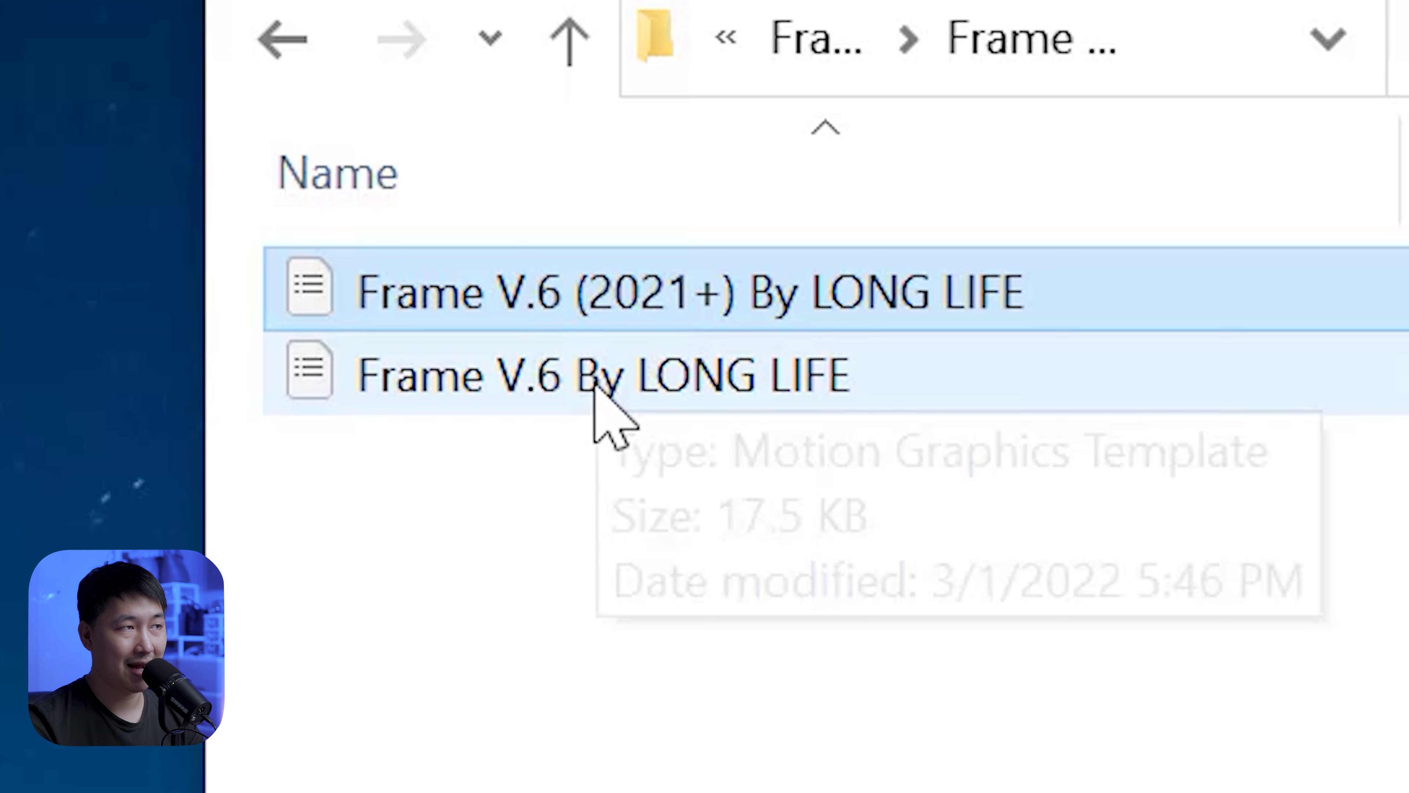
pyautogui.moveTo(721, 594); pyautogui.dragTo(805, 238)
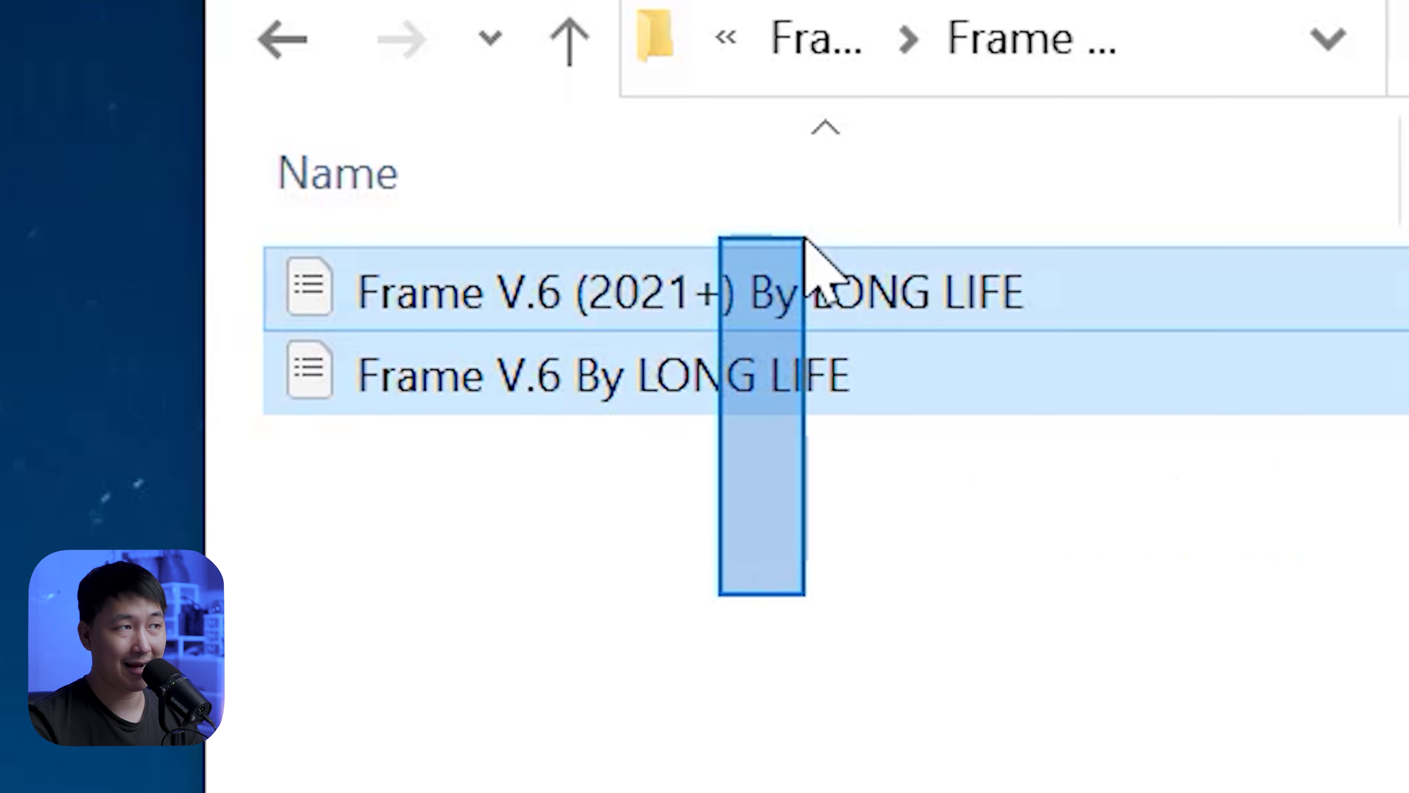
pyautogui.click(887, 466)
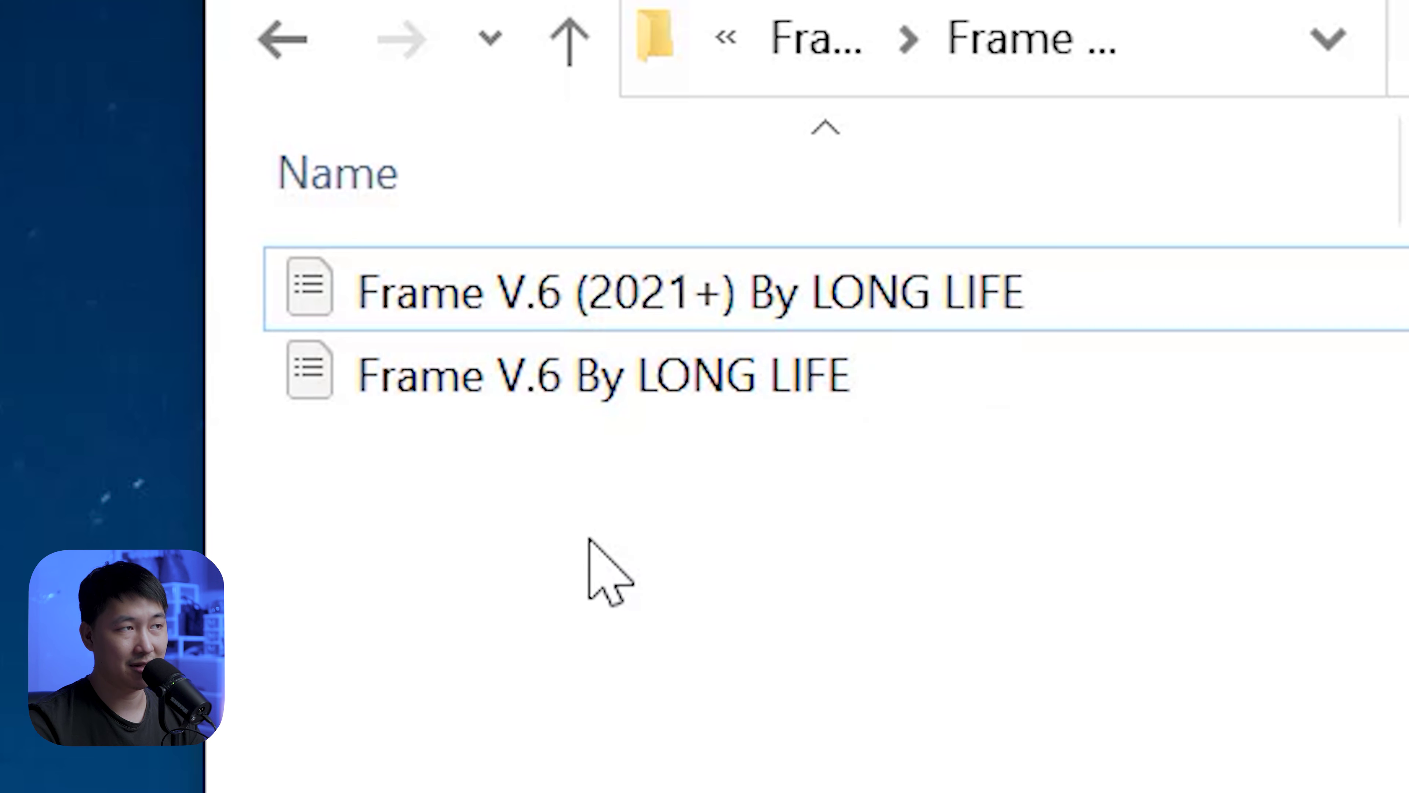
pyautogui.moveTo(590, 538); pyautogui.dragTo(979, 114)
pyautogui.click(727, 544)
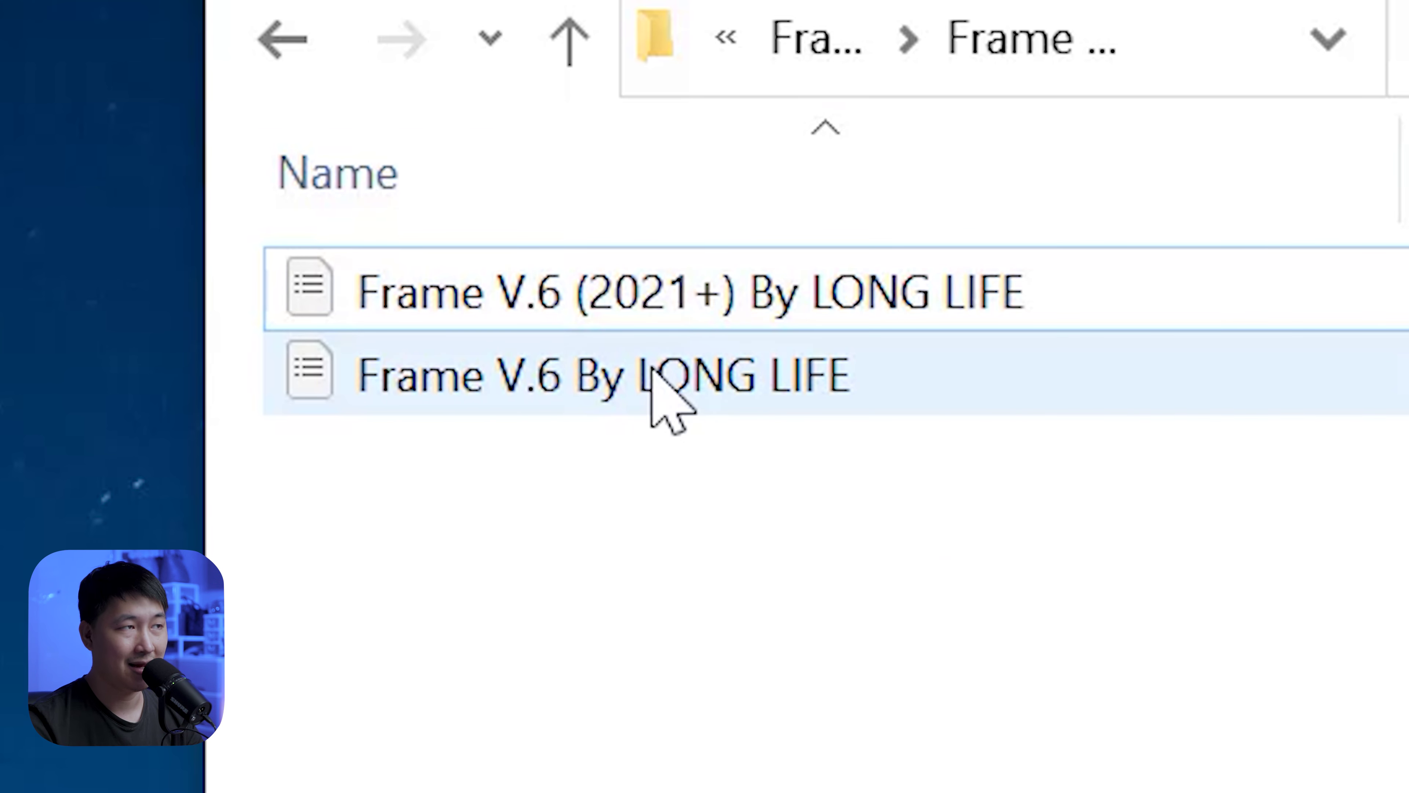
pyautogui.click(688, 327)
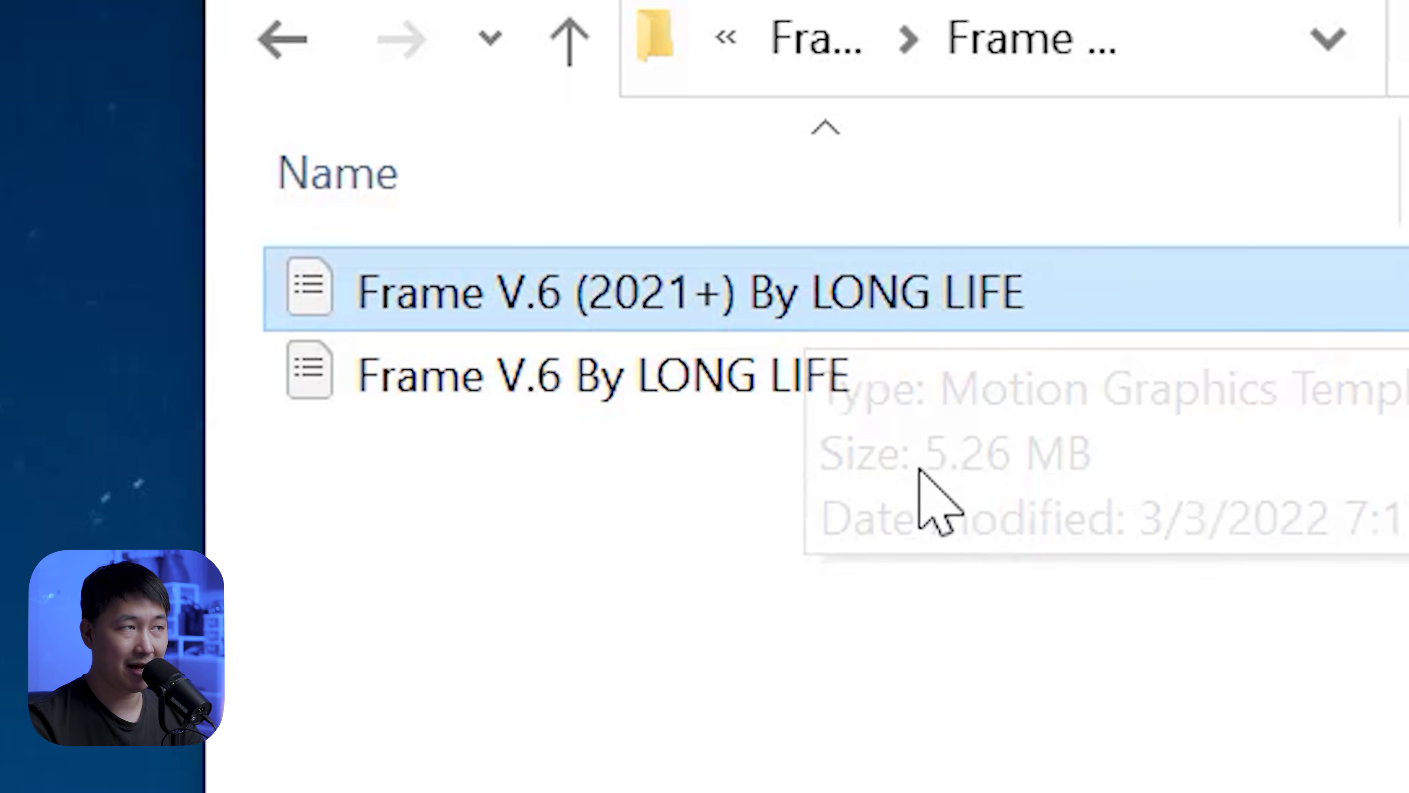
pyautogui.click(698, 541)
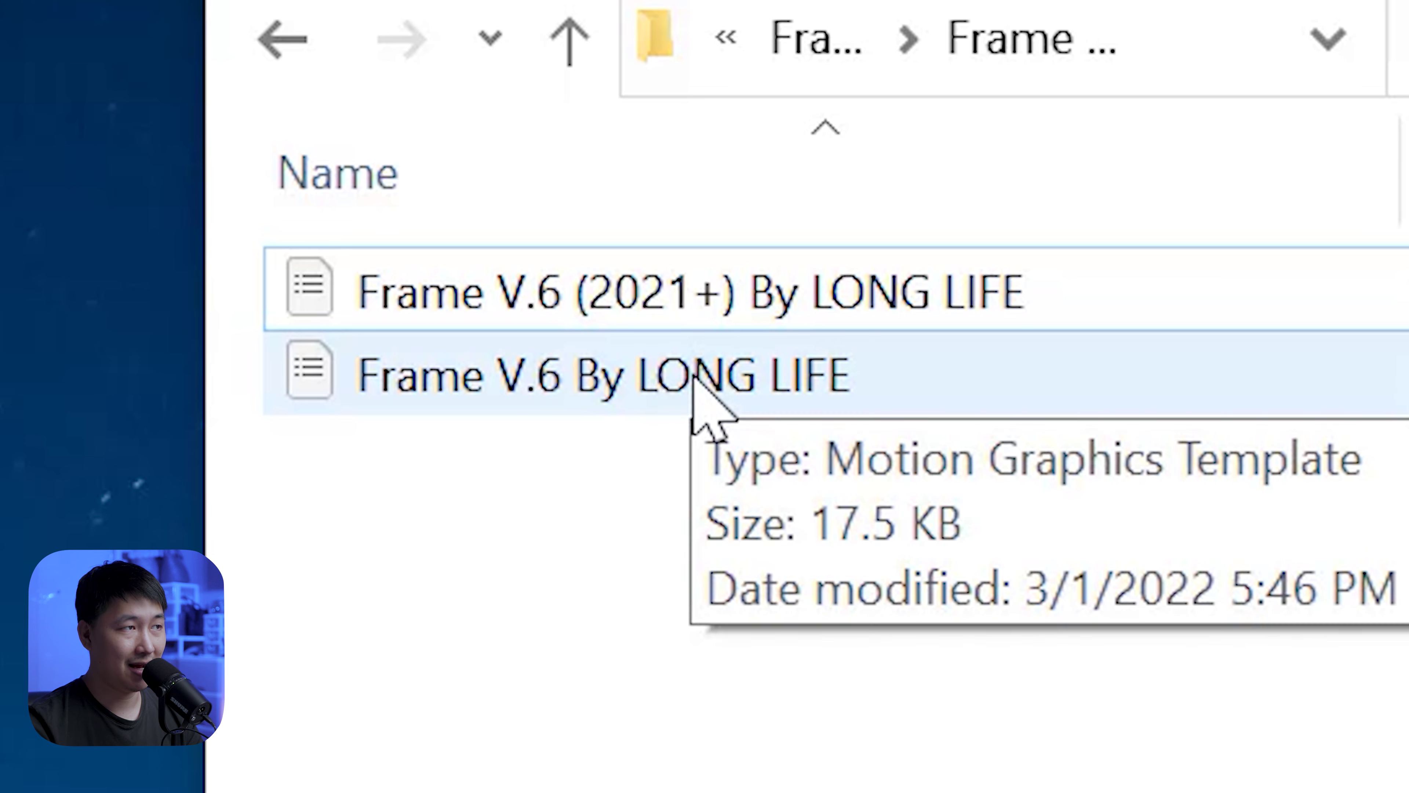
pyautogui.click(686, 390)
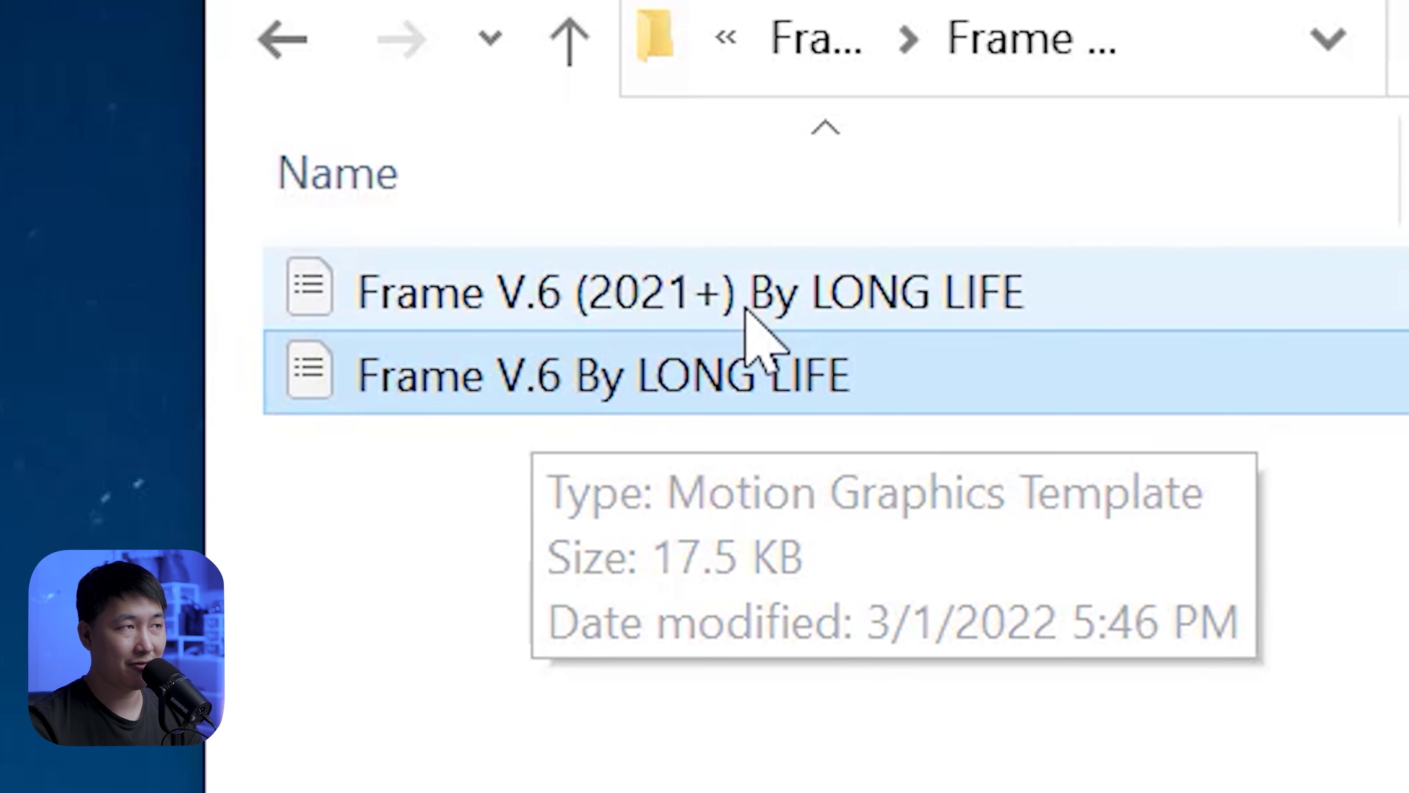
pyautogui.click(745, 307)
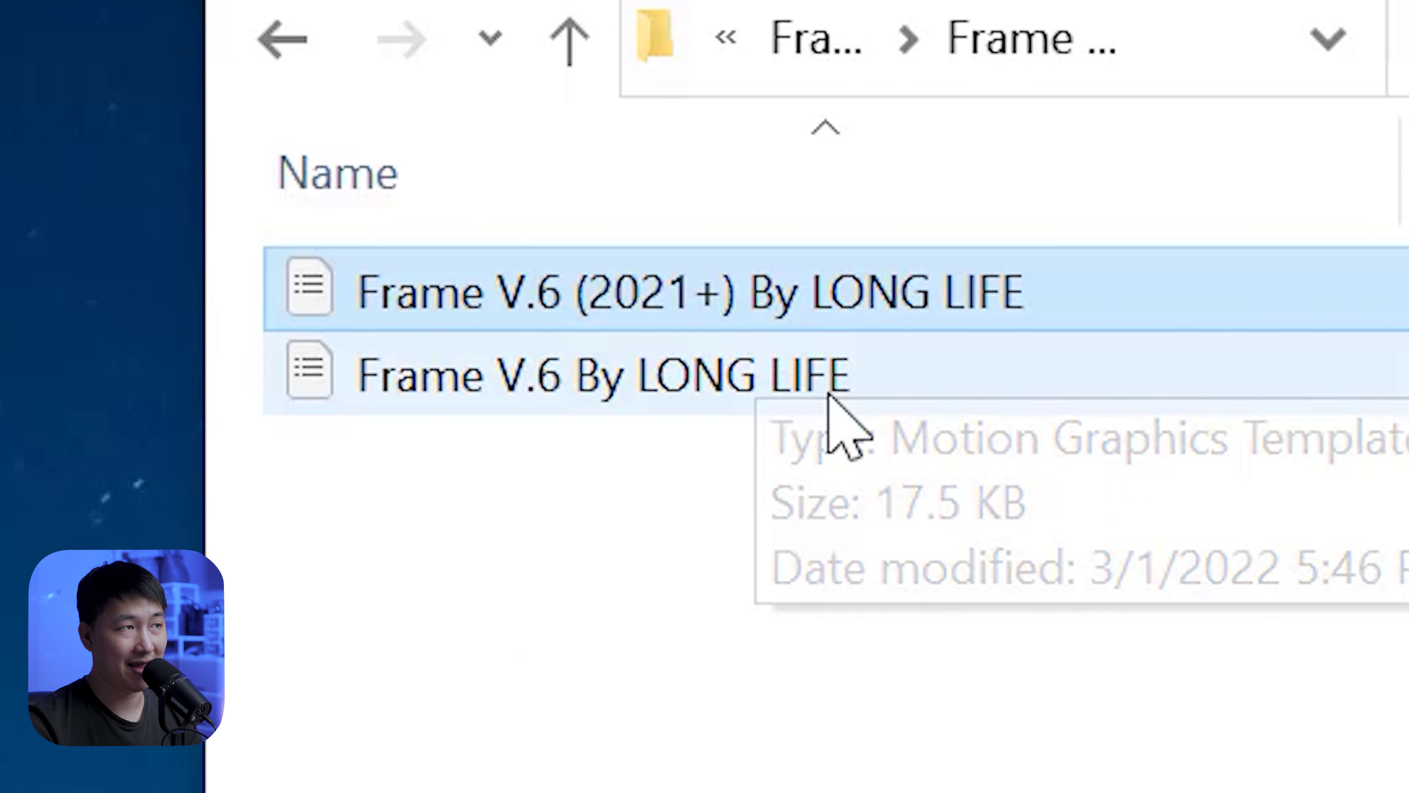
pyautogui.click(777, 362)
pyautogui.click(620, 292)
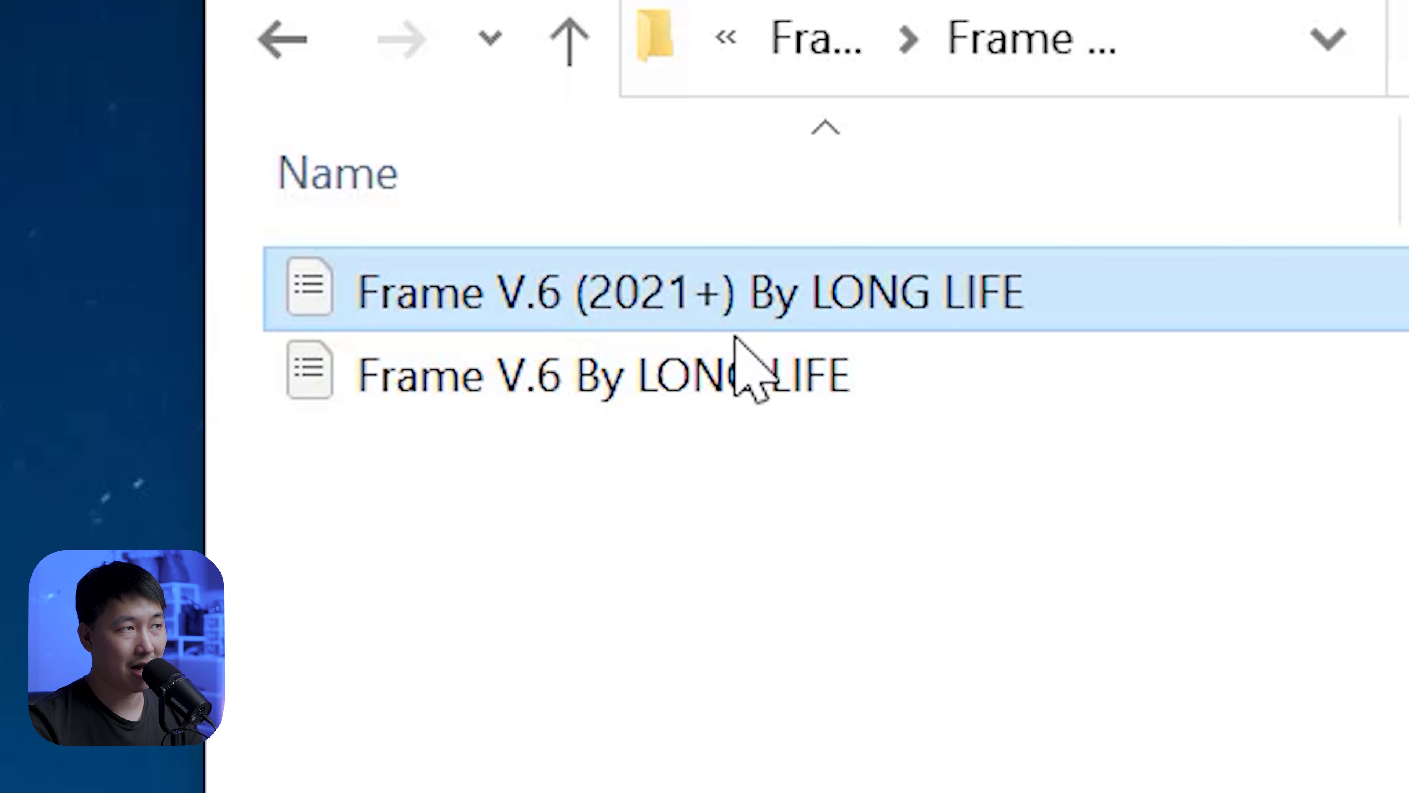
pyautogui.click(686, 406)
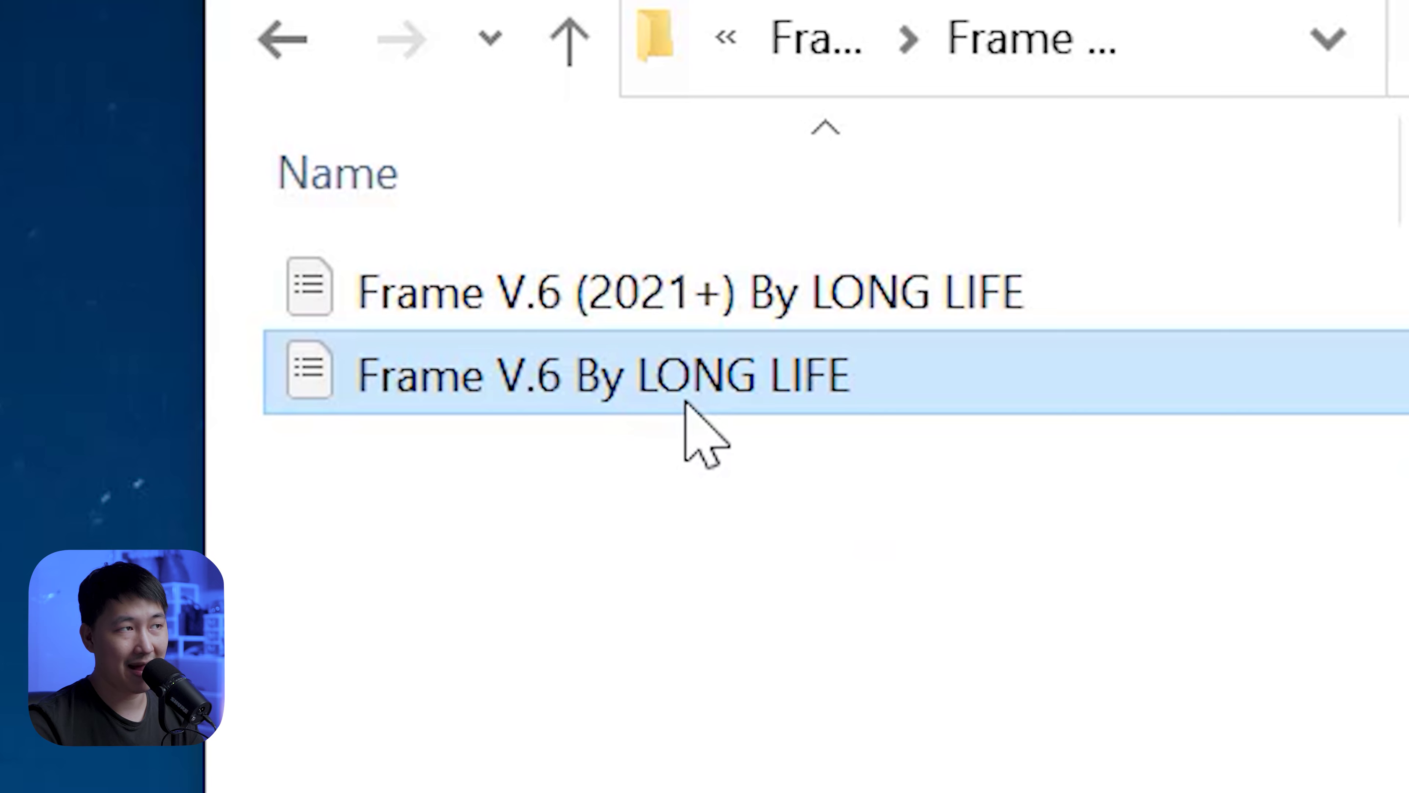
pyautogui.click(866, 587)
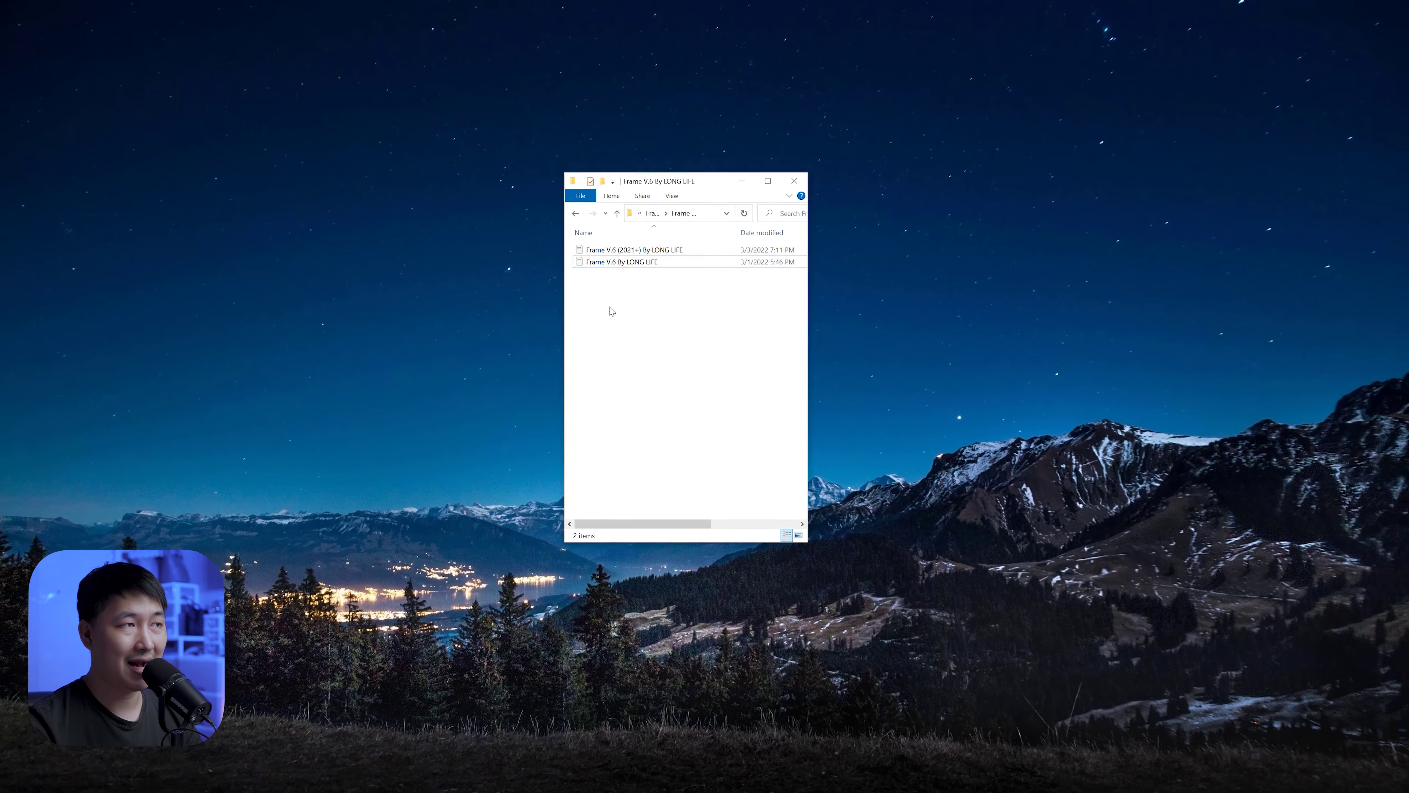
# Switch Premiere Pro to the Graphics workspace
pyautogui.moveTo(609, 308); pyautogui.dragTo(695, 233)
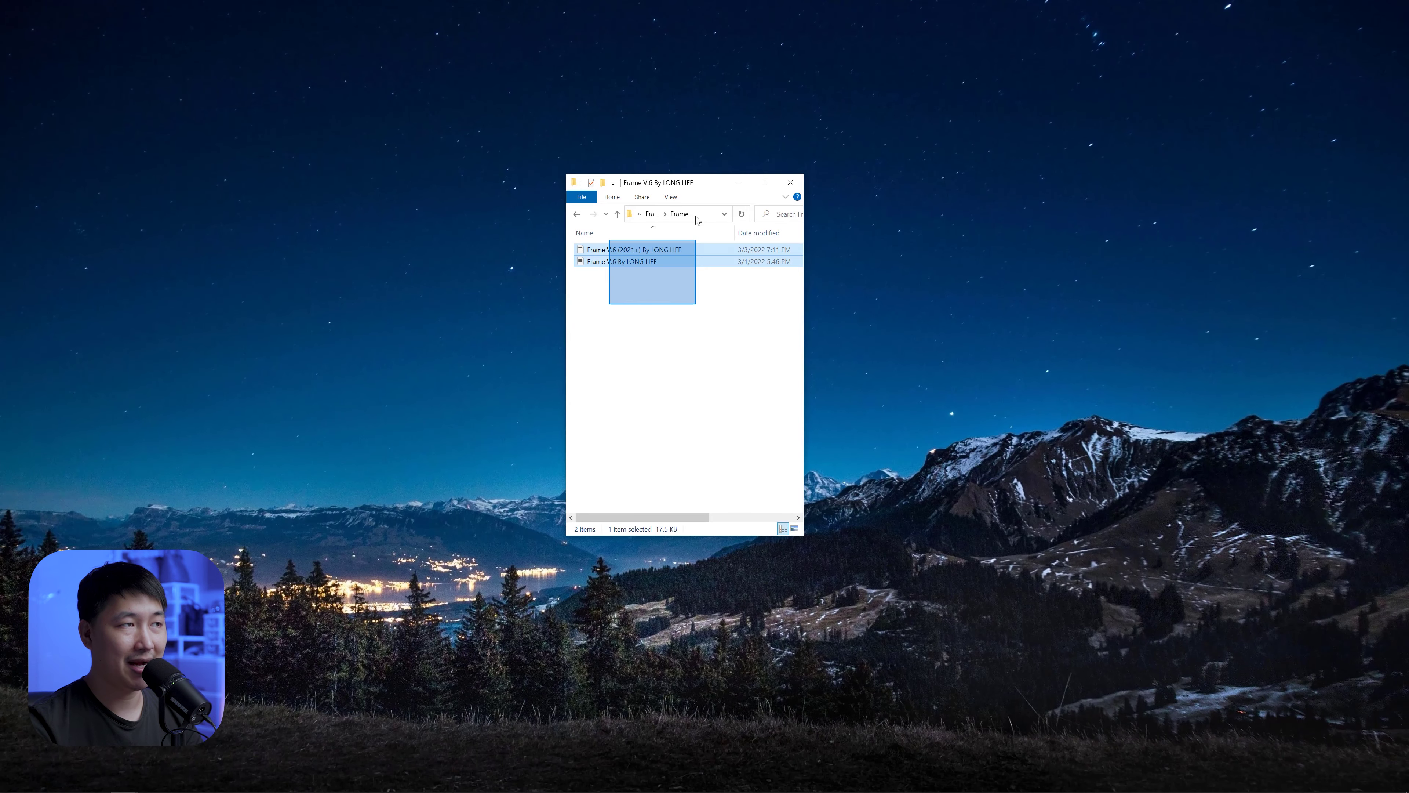
pyautogui.click(660, 297)
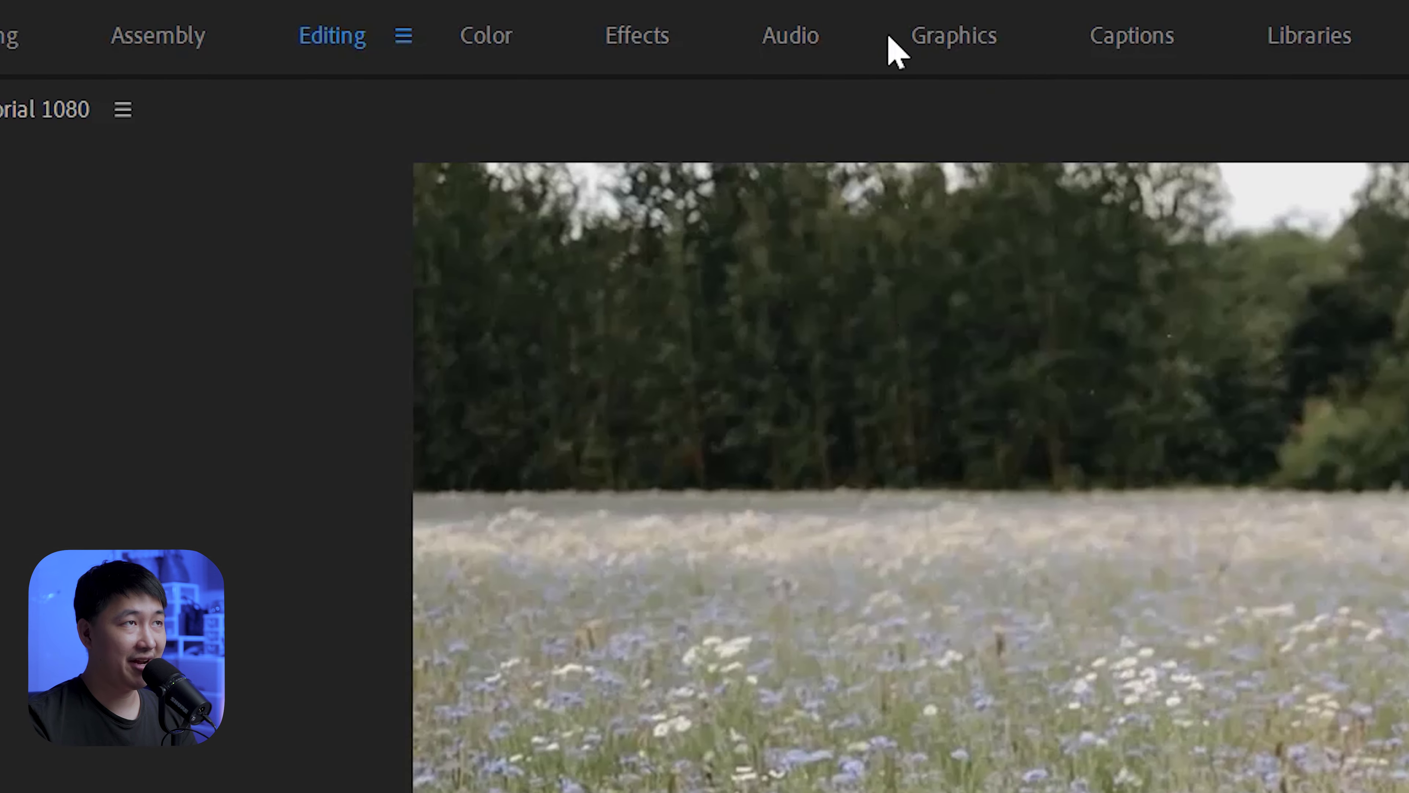
pyautogui.click(969, 34)
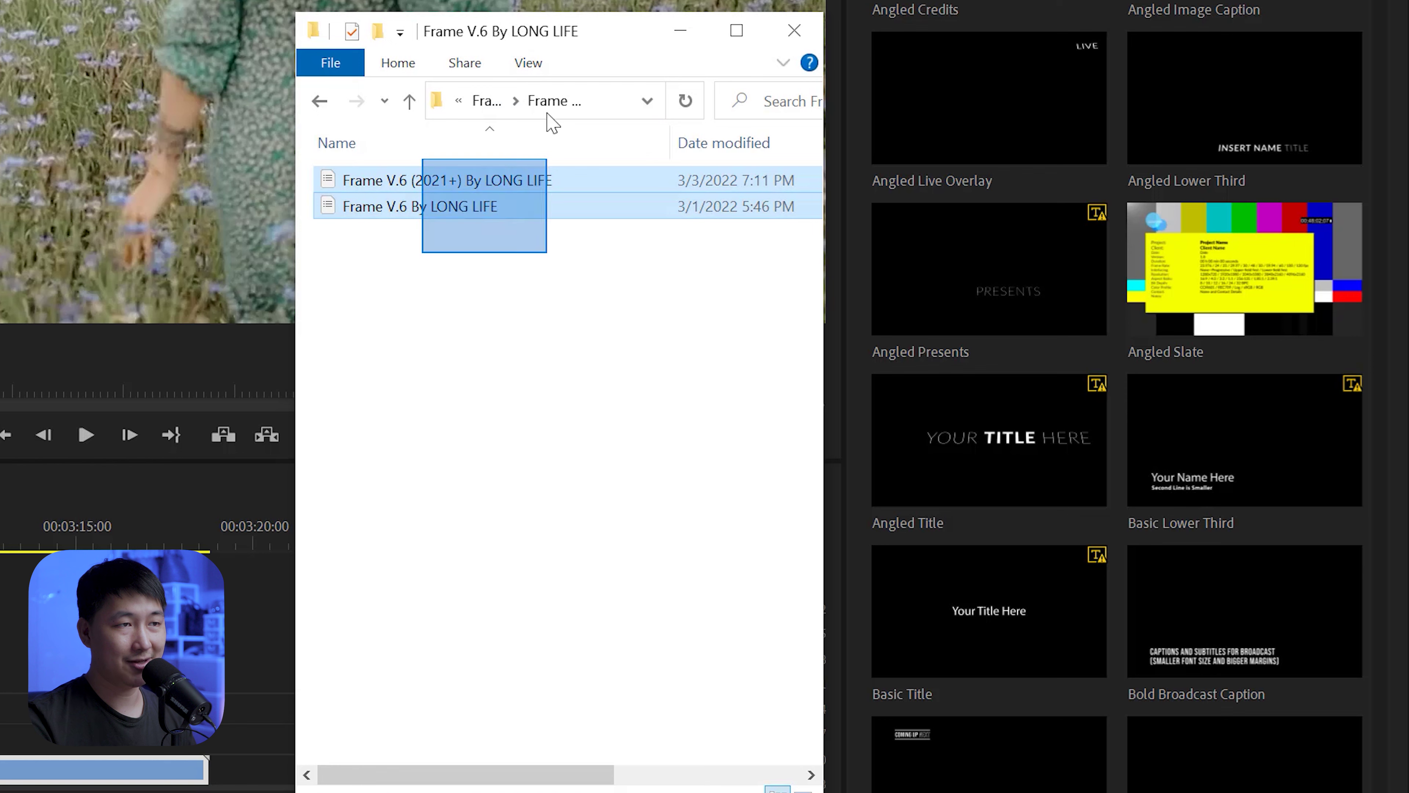
# Select both Frame V.6 .mogrt files and drag them into Essential Graphics to install them
pyautogui.moveTo(411, 252); pyautogui.dragTo(357, 381)
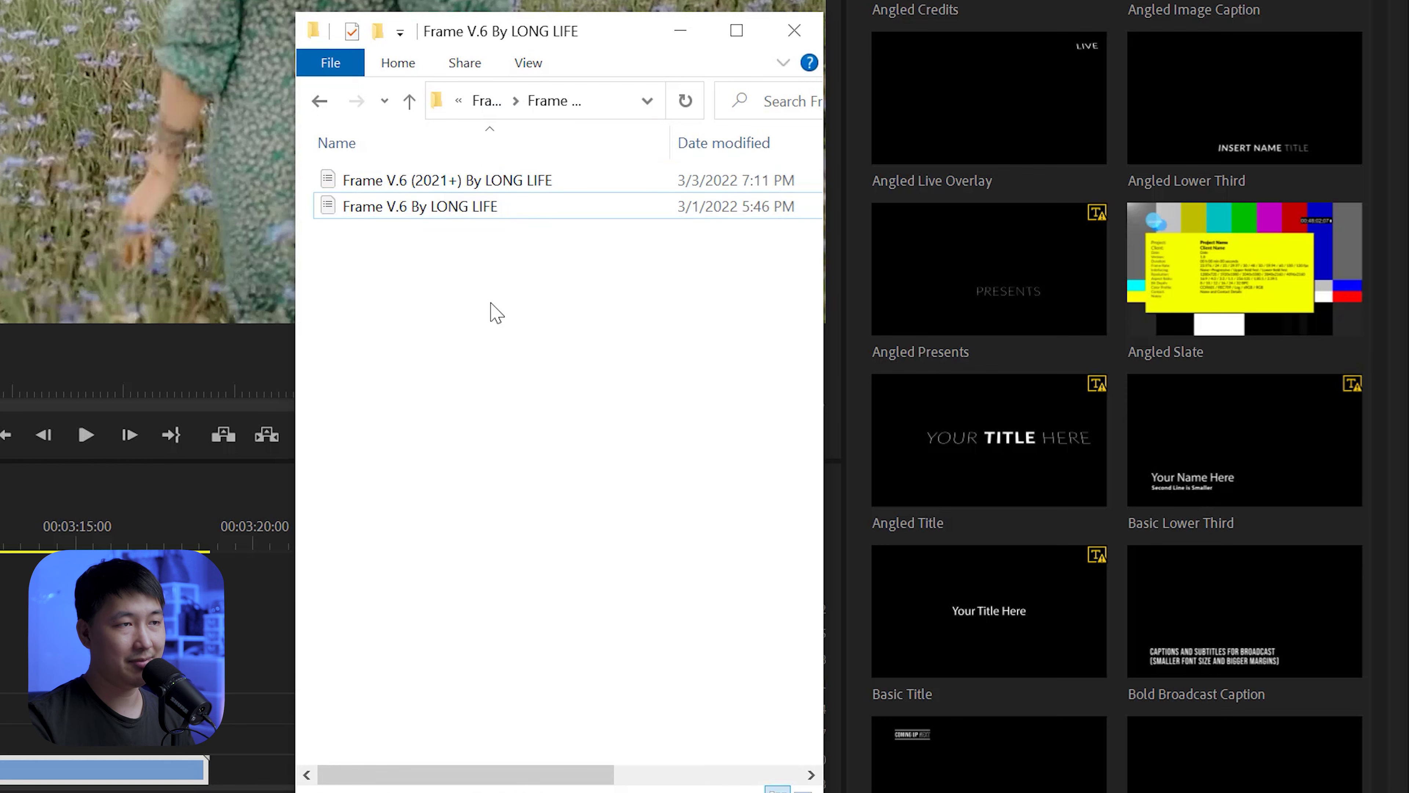
pyautogui.moveTo(431, 302); pyautogui.dragTo(528, 148)
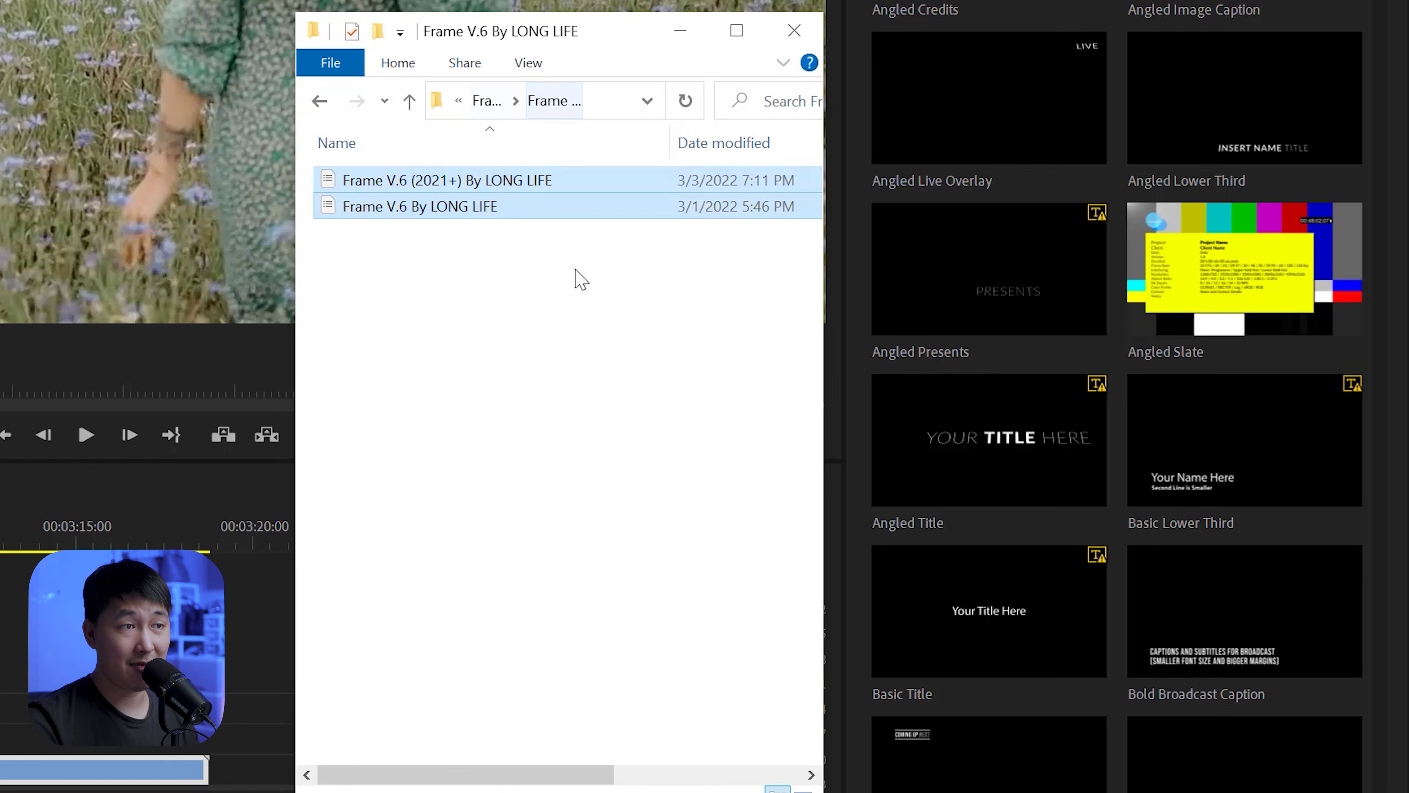
pyautogui.click(476, 239)
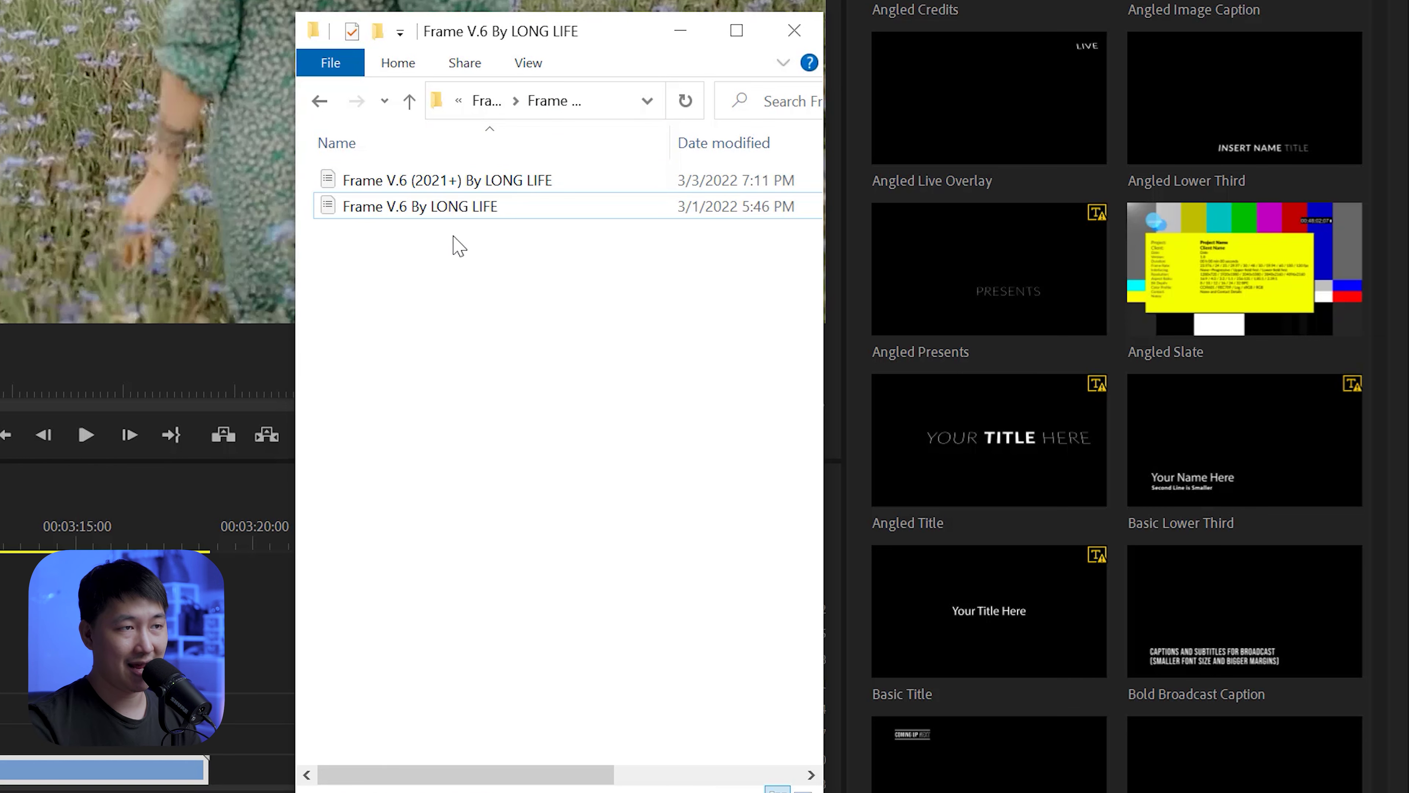
pyautogui.click(458, 190)
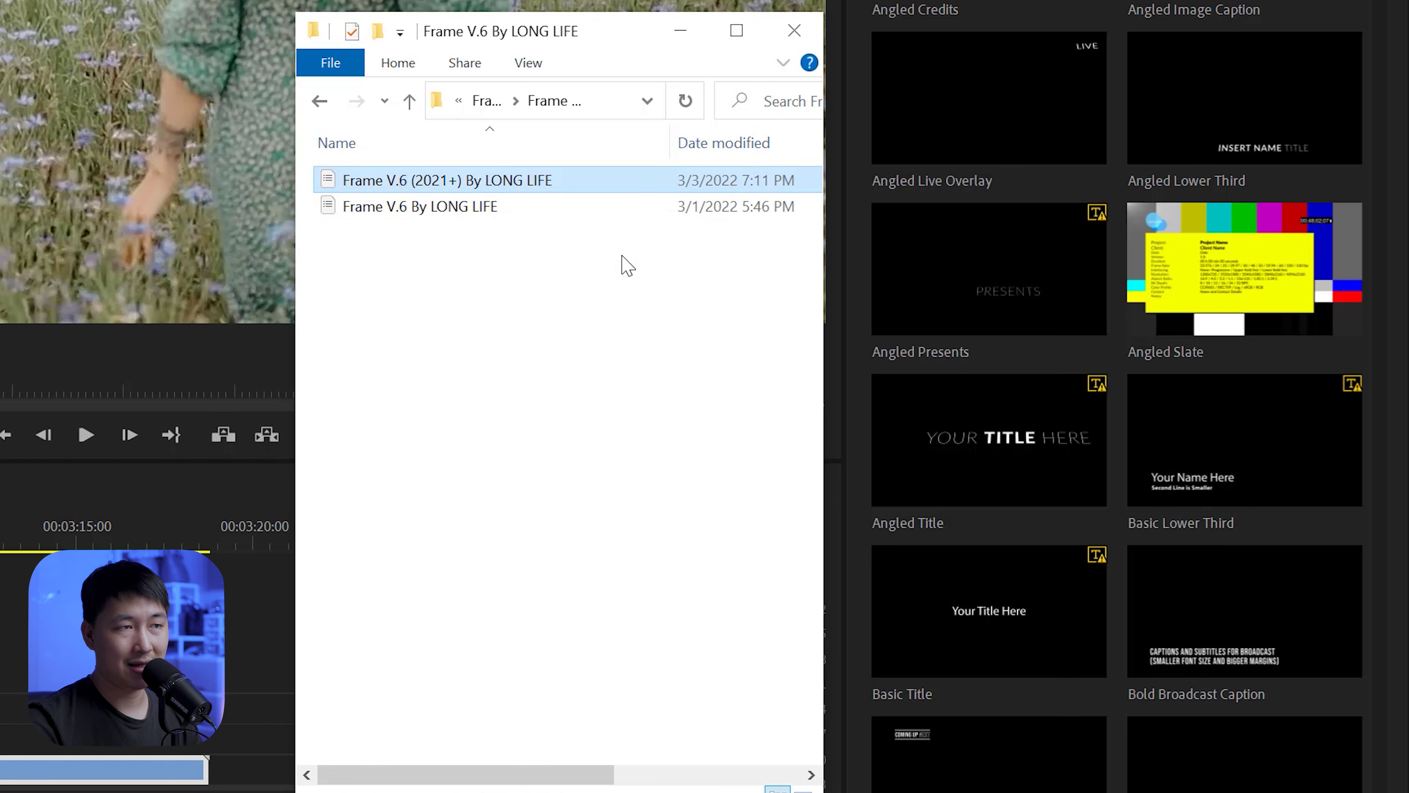
pyautogui.click(441, 214)
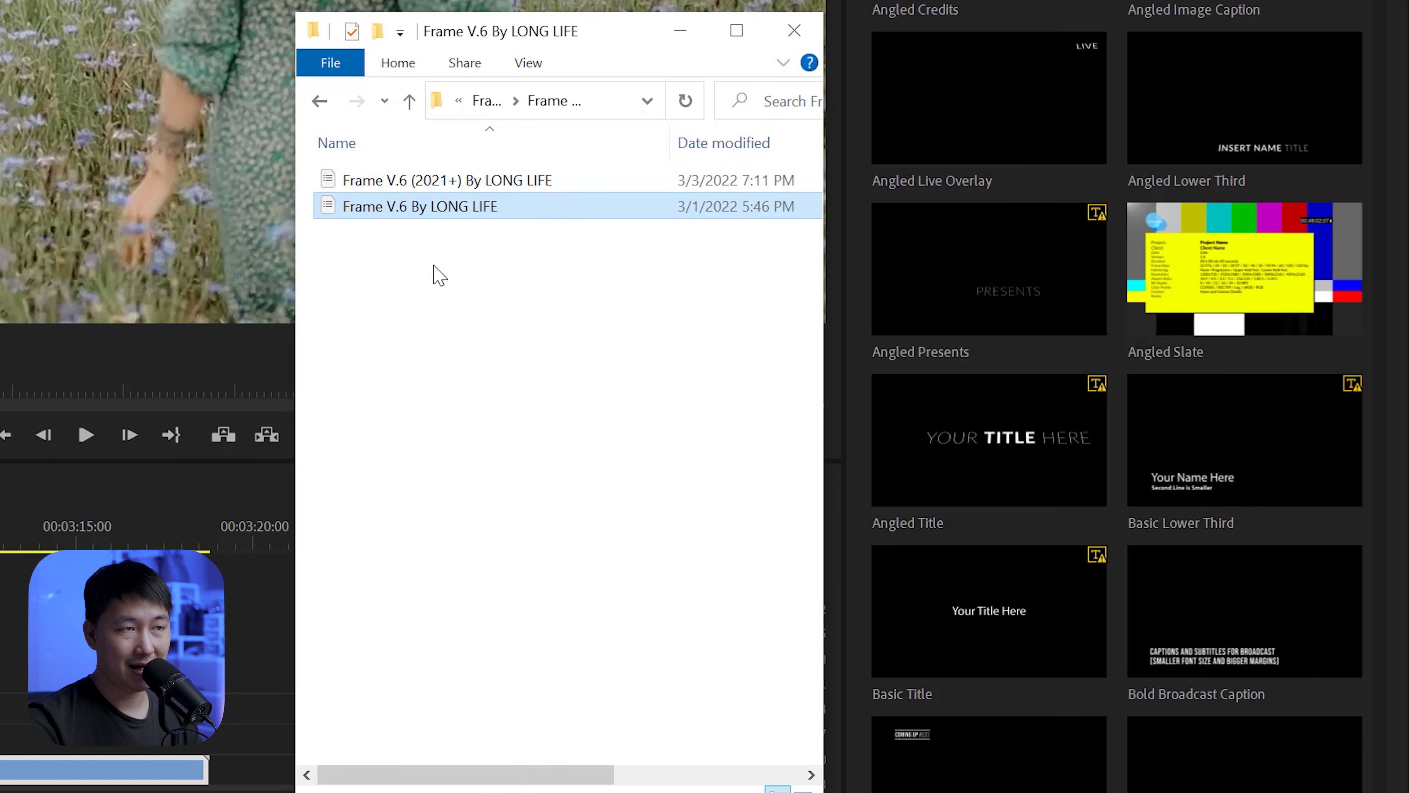
pyautogui.click(478, 186)
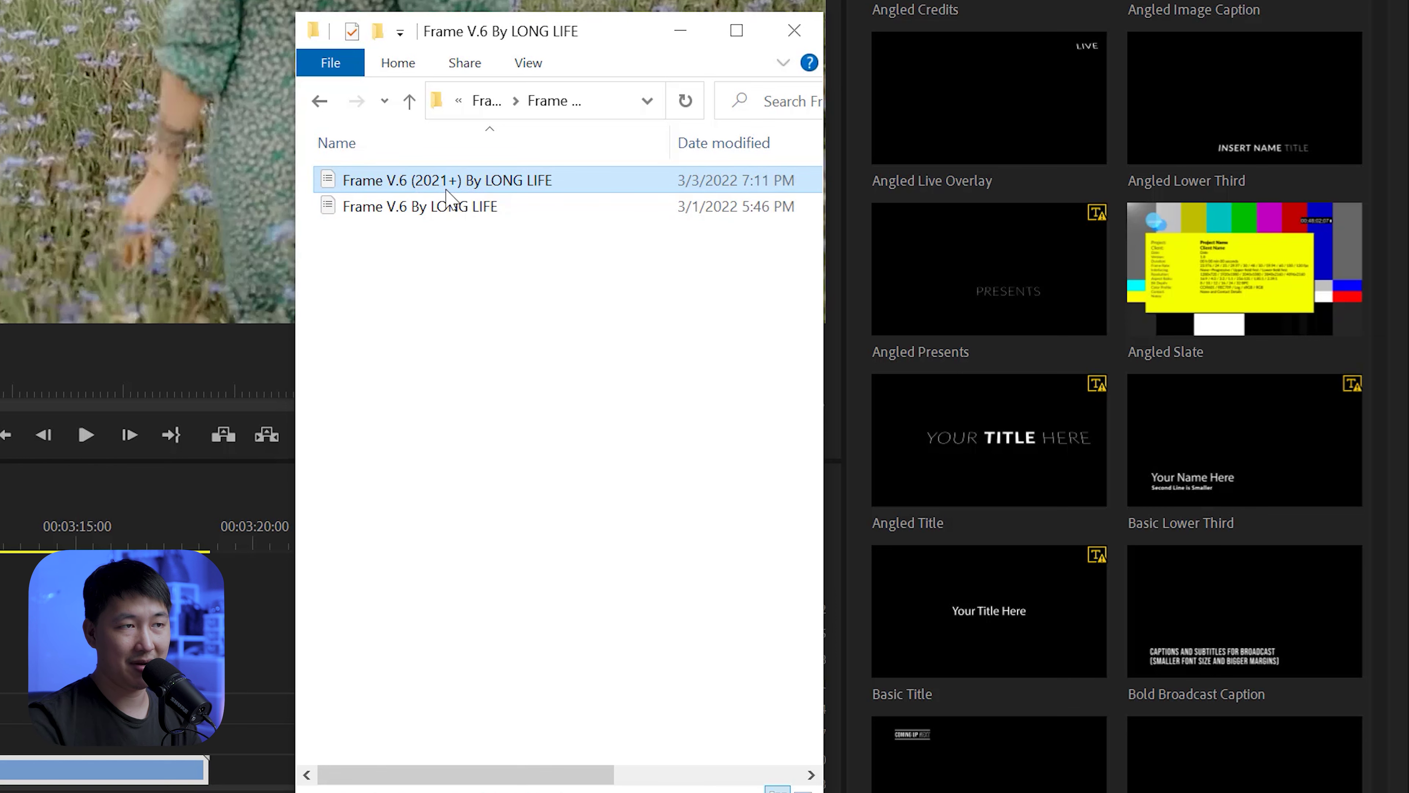
pyautogui.click(438, 211)
pyautogui.click(459, 190)
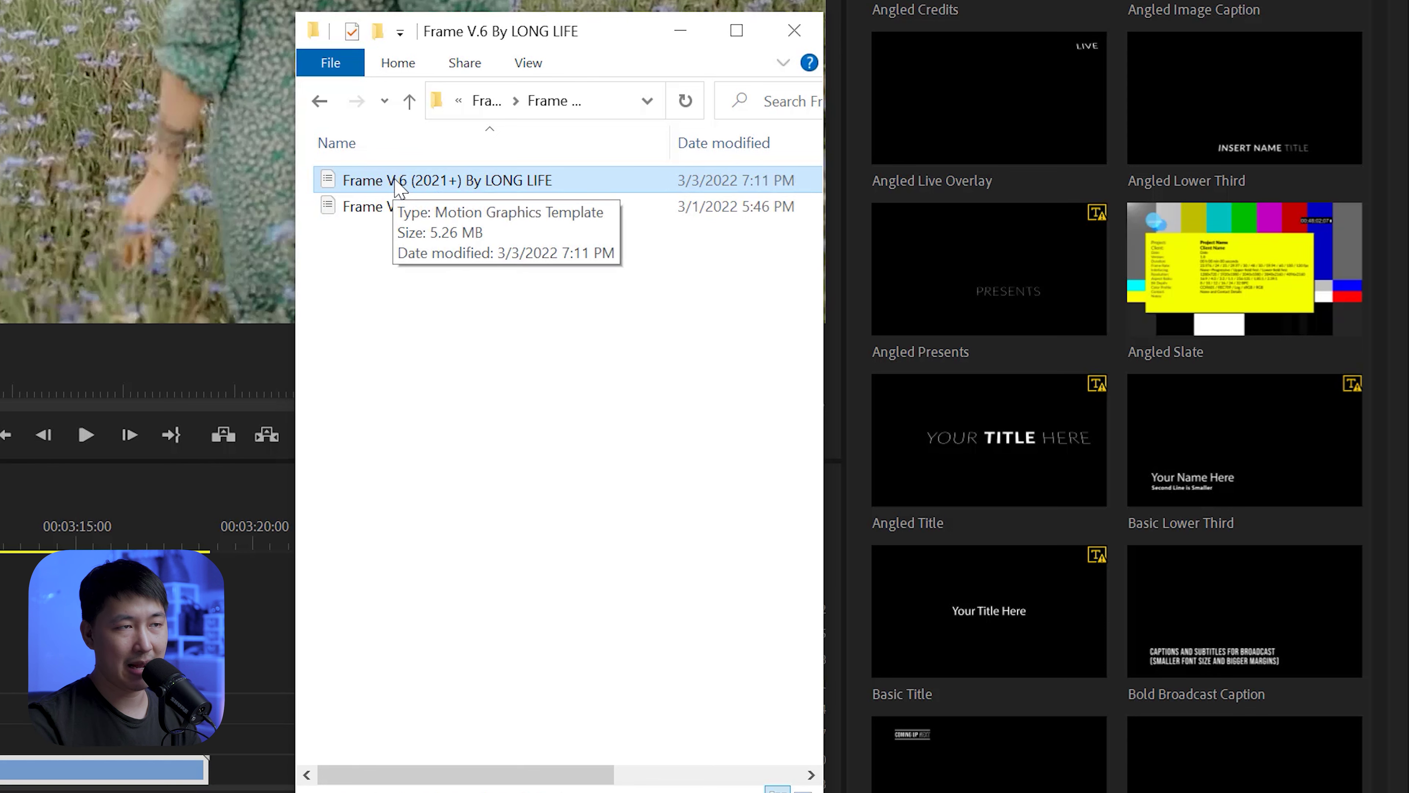
pyautogui.keyDown('shift'); pyautogui.click(450, 206); pyautogui.keyUp('shift')
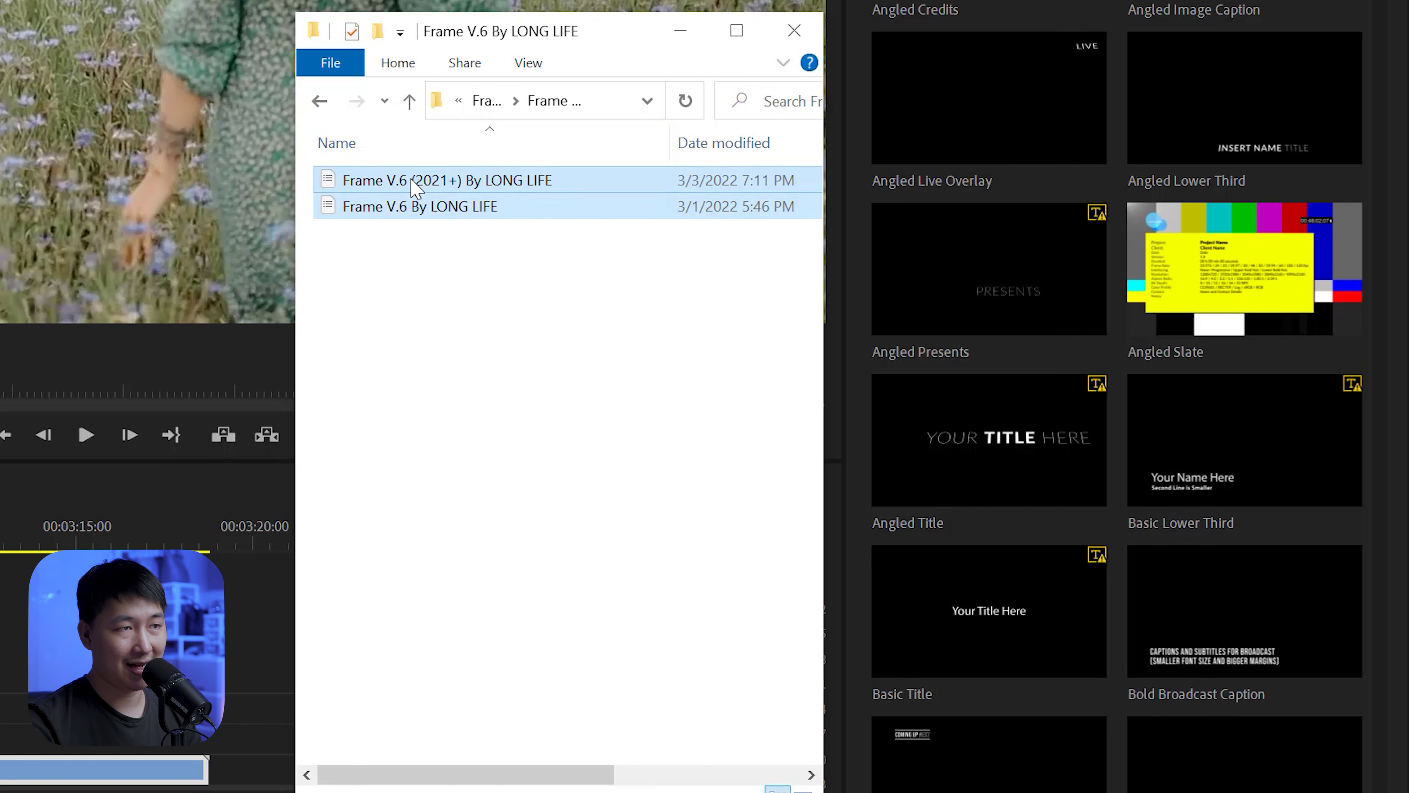
pyautogui.moveTo(416, 189); pyautogui.dragTo(1118, 197)
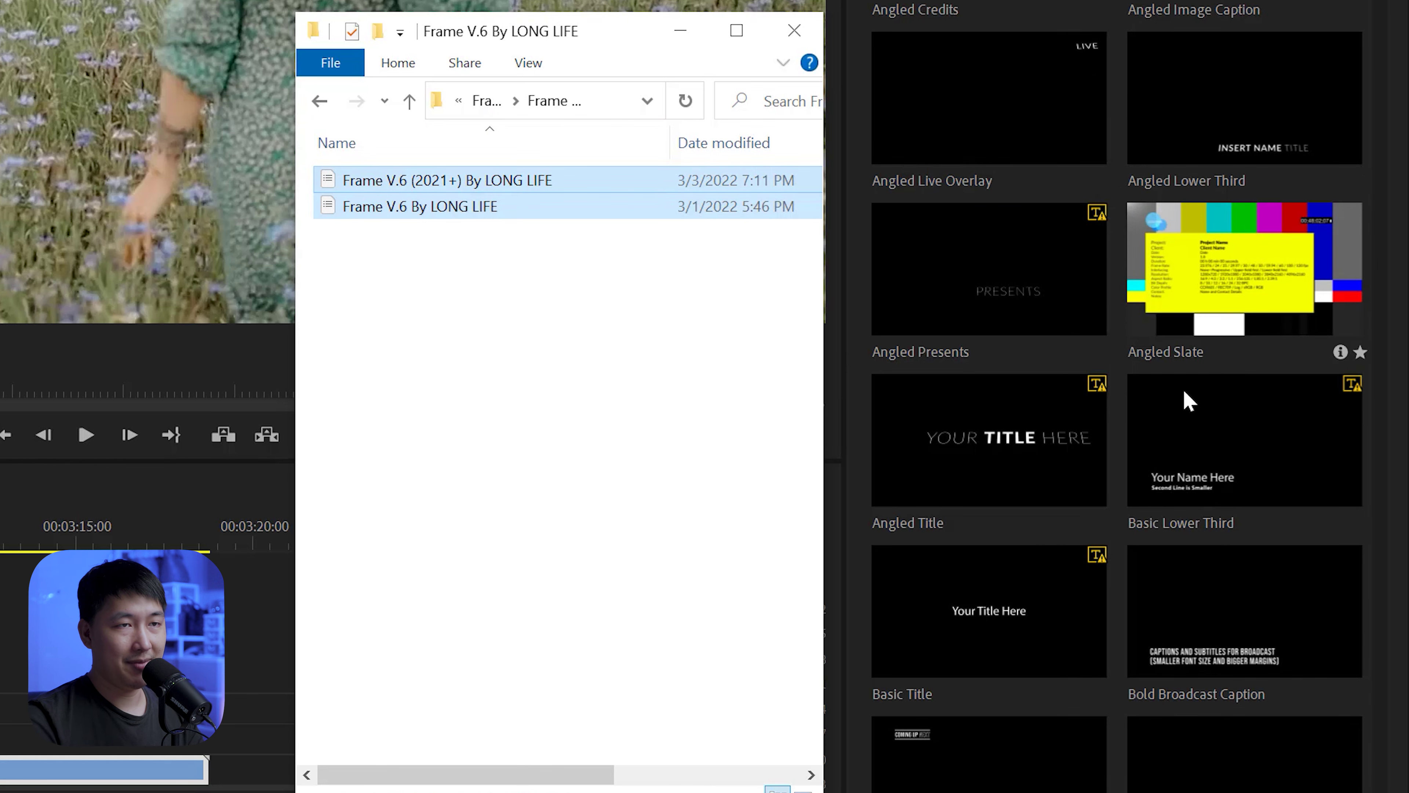
# Drag the Frame V.6 templates from Essential Graphics onto track V3 above the field video
pyautogui.scroll(-5, 950, 250)
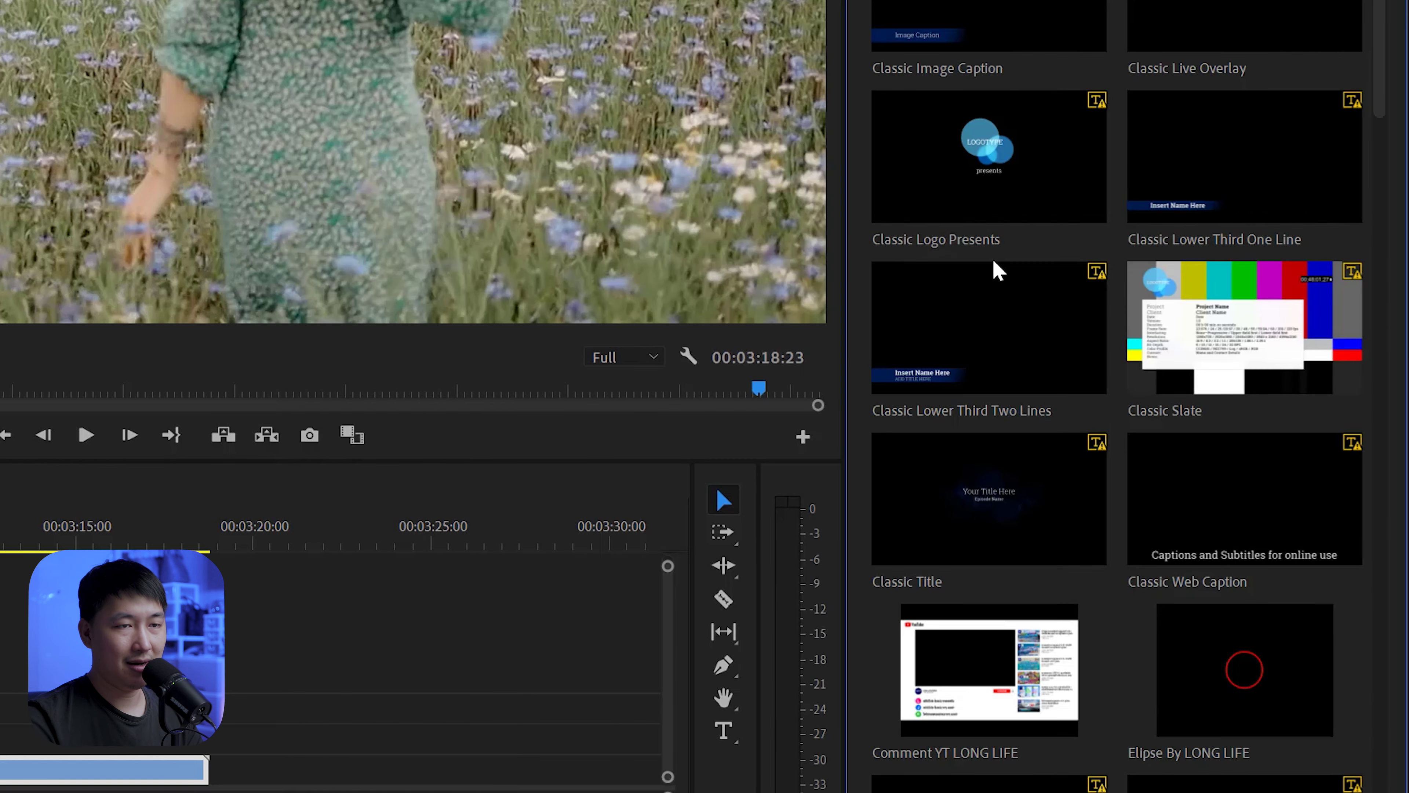
pyautogui.scroll(-3, 994, 268)
pyautogui.scroll(-3, 1027, 300)
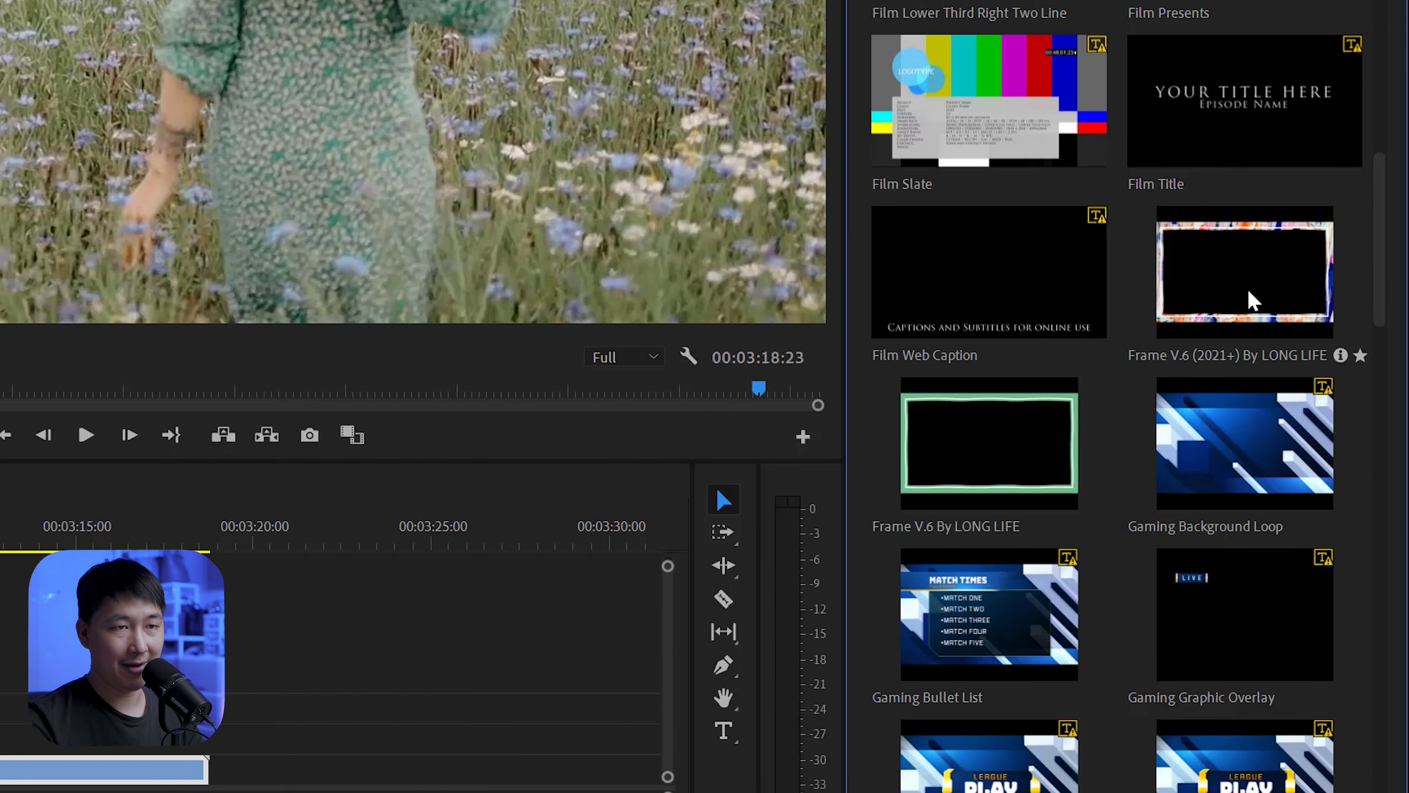
pyautogui.scroll(-3, 1248, 300)
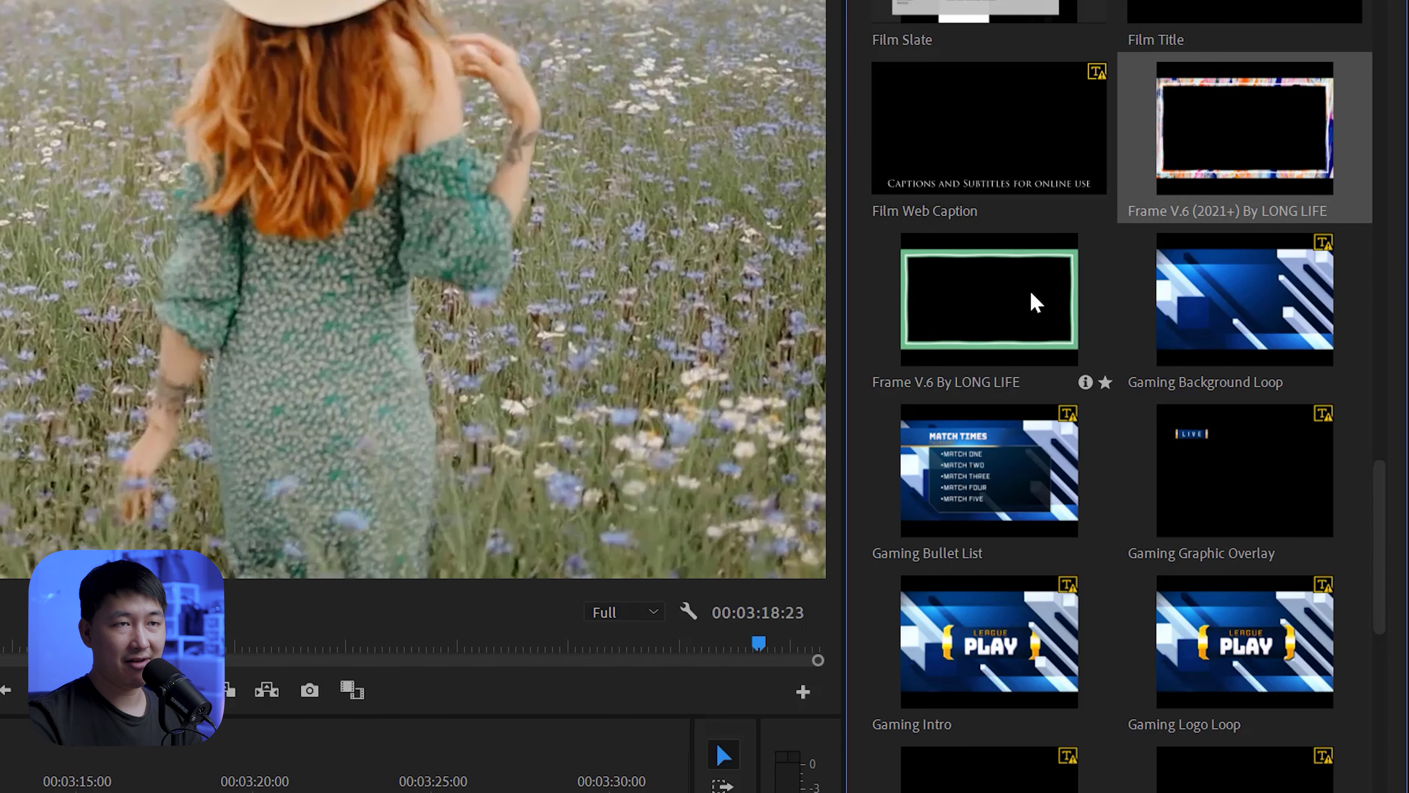
pyautogui.click(1034, 299)
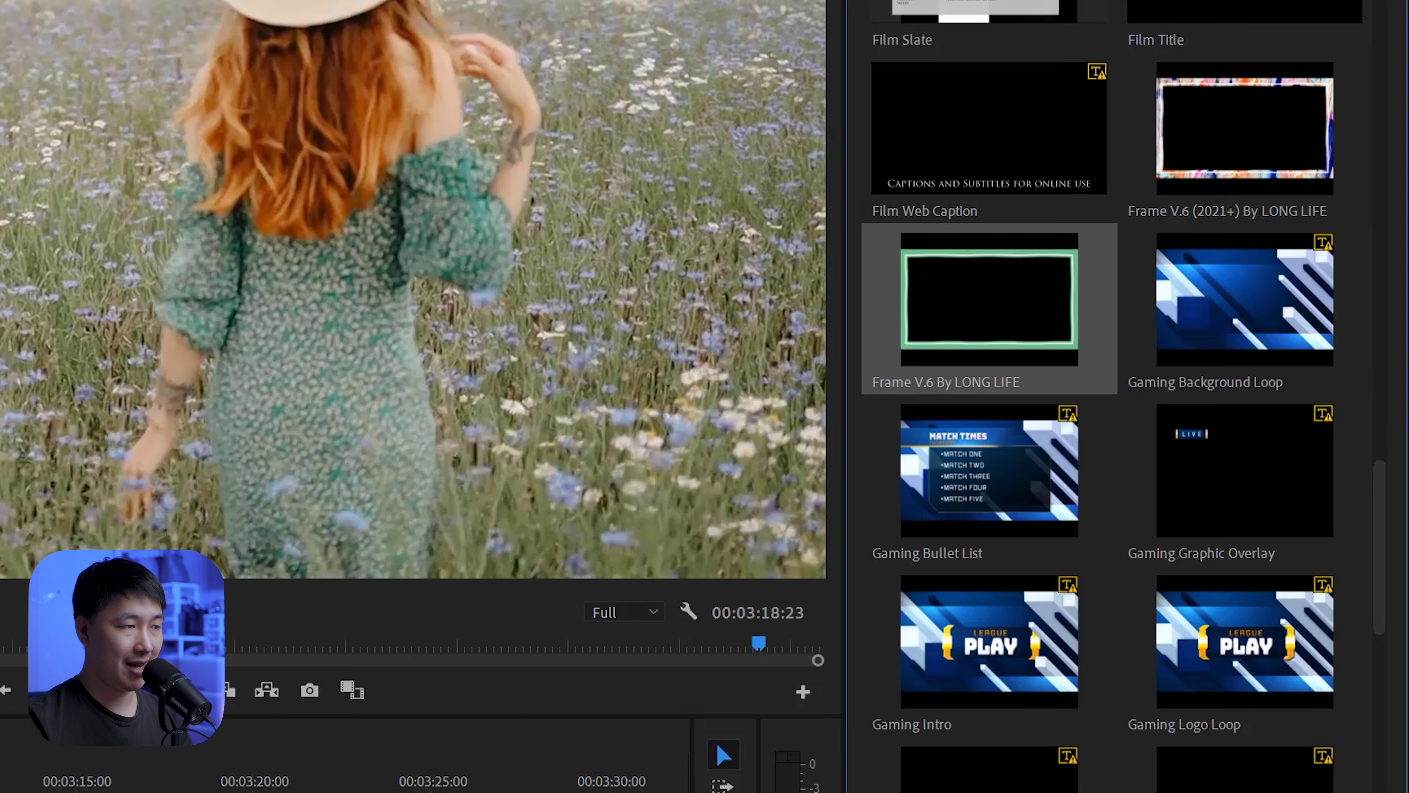
pyautogui.moveTo(989, 300); pyautogui.dragTo(639, 671)
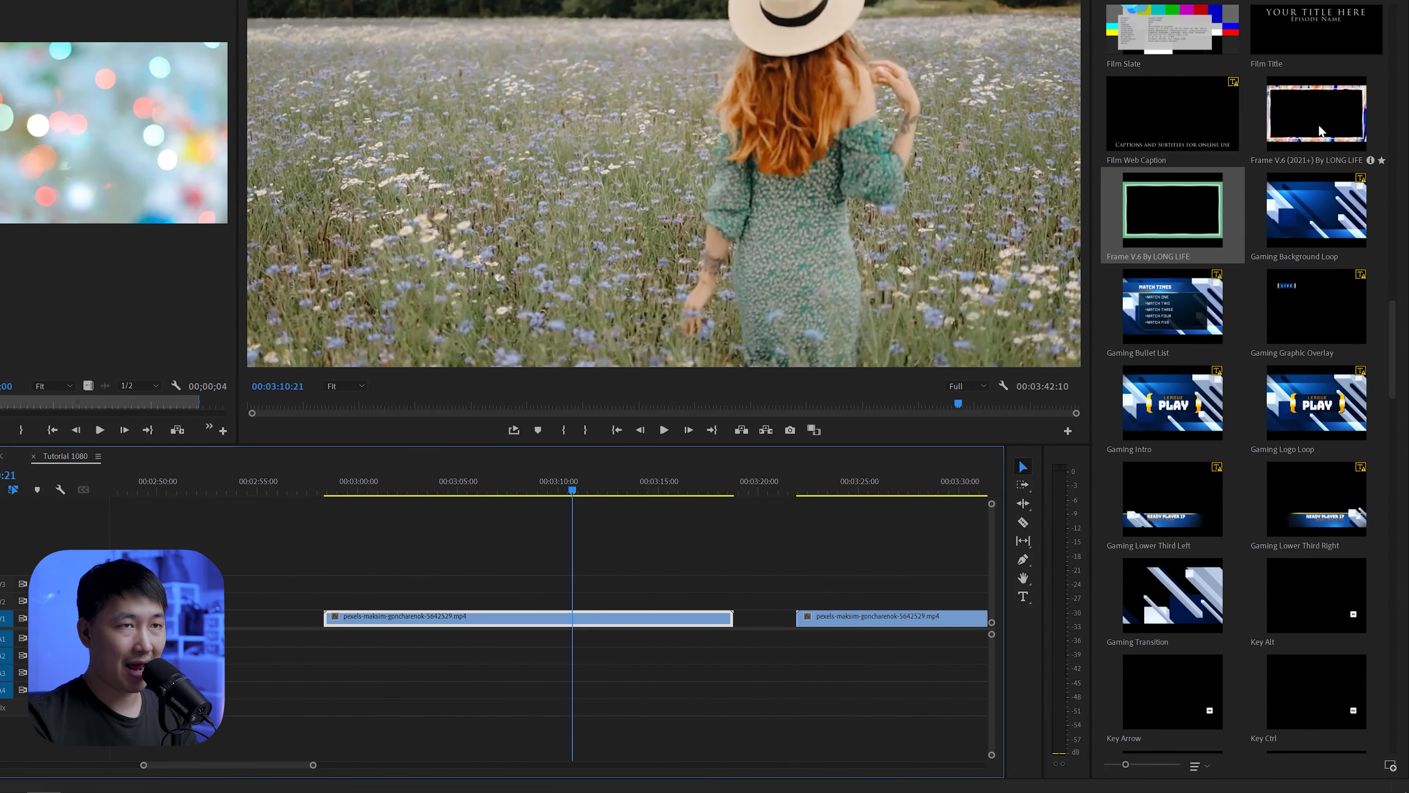
pyautogui.moveTo(1172, 211); pyautogui.dragTo(852, 583)
# Select the Frame V.6 clip and bring up its context menu
pyautogui.click(859, 582)
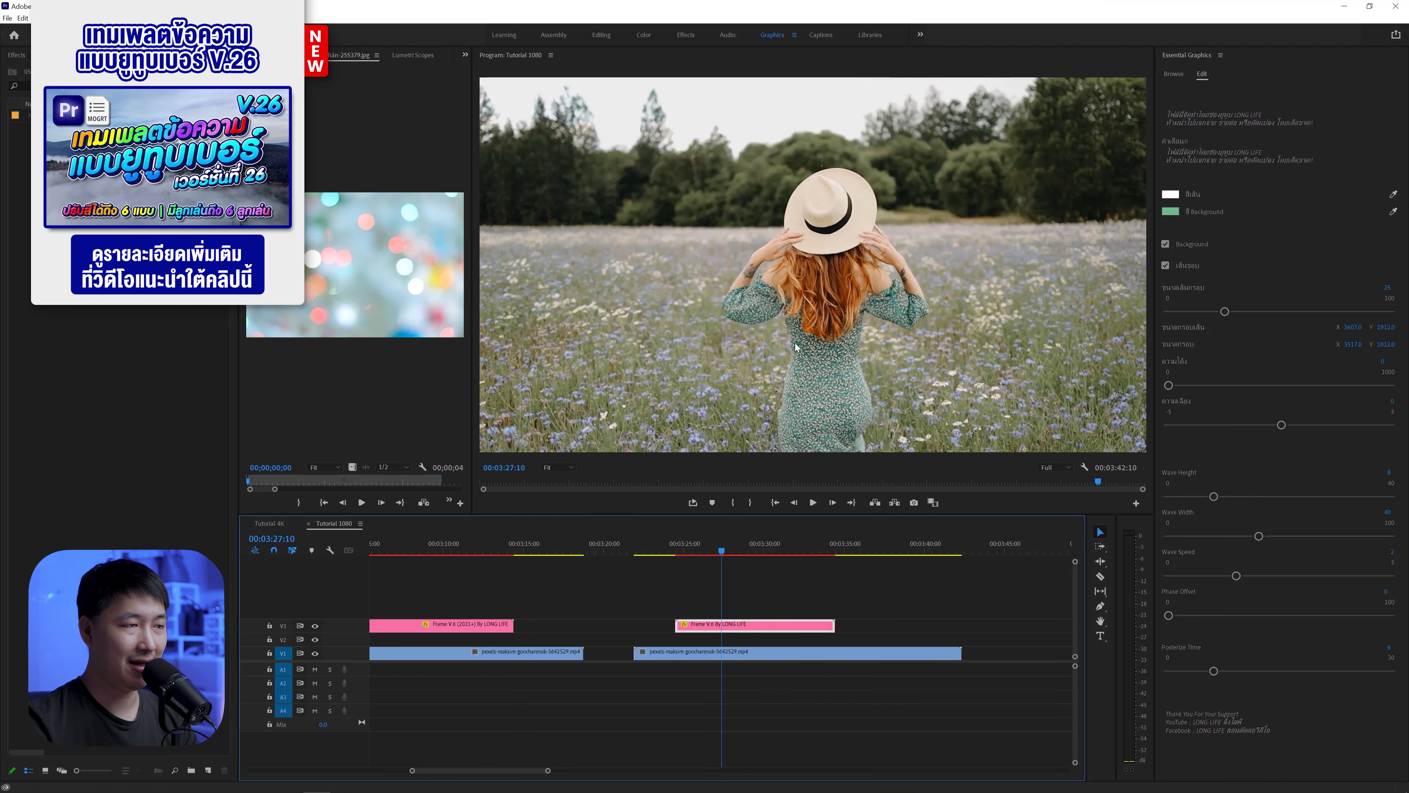
pyautogui.rightClick(779, 622)
pyautogui.click(757, 604)
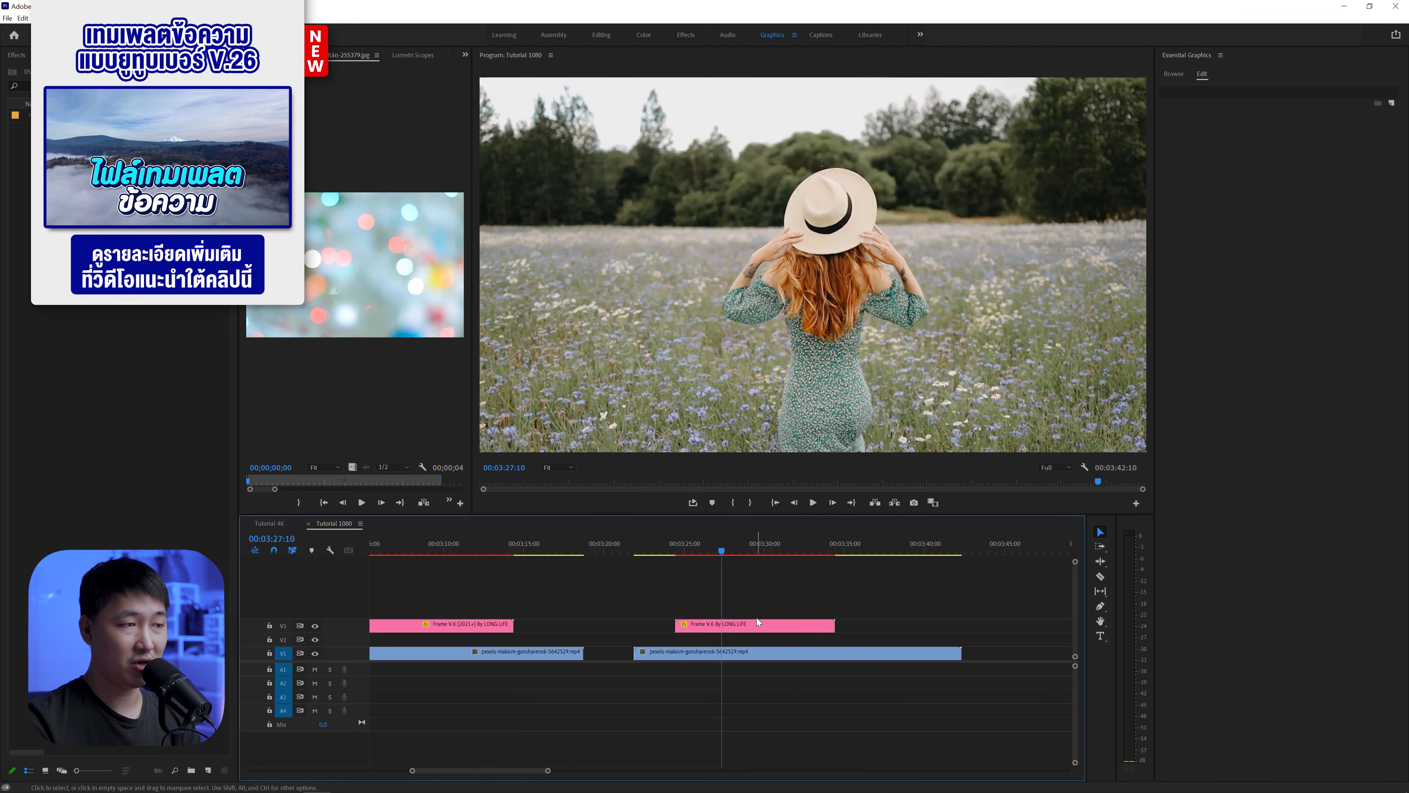
pyautogui.rightClick(759, 623)
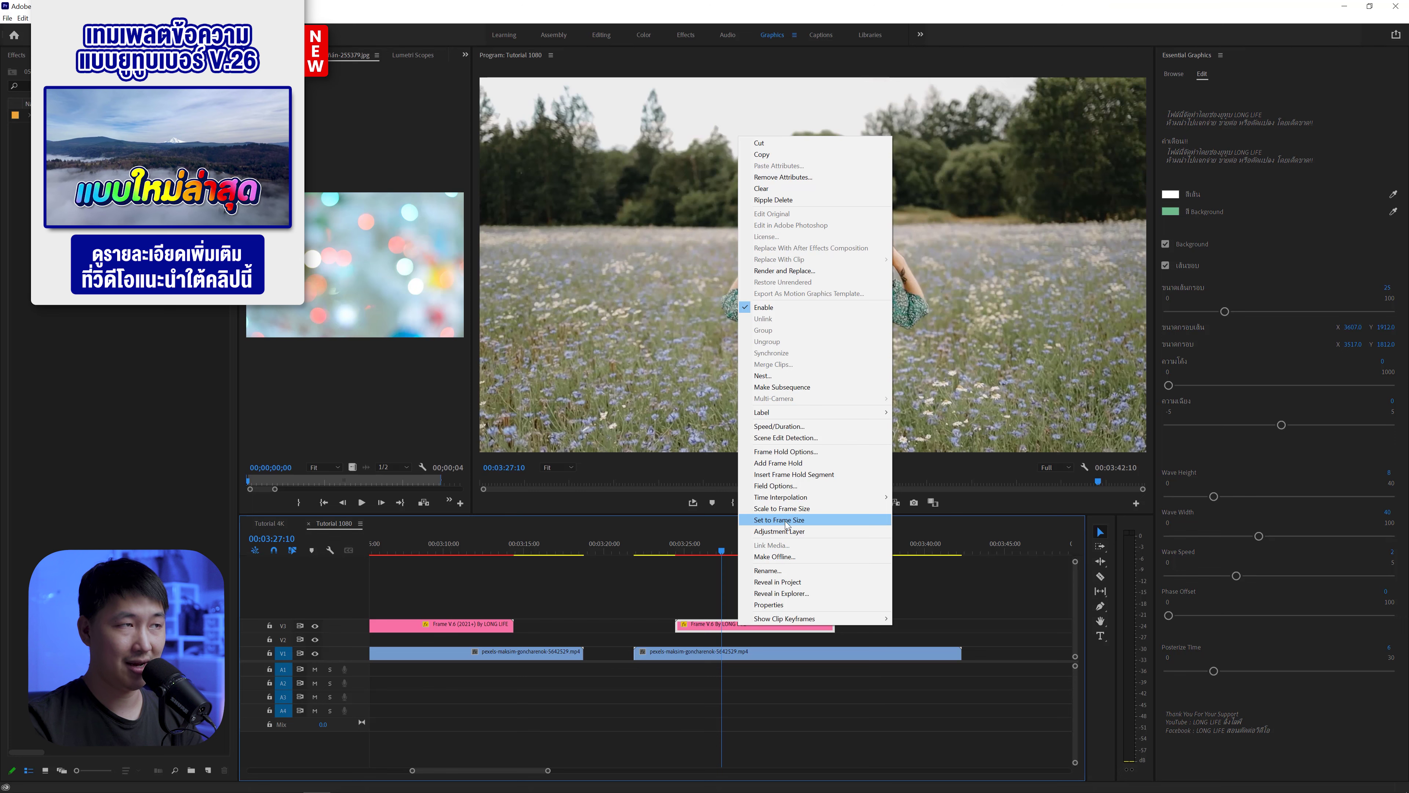
# Apply Set to Frame Size to both the green and the 2021+ Frame V.6 clips
pyautogui.click(1075, 185)
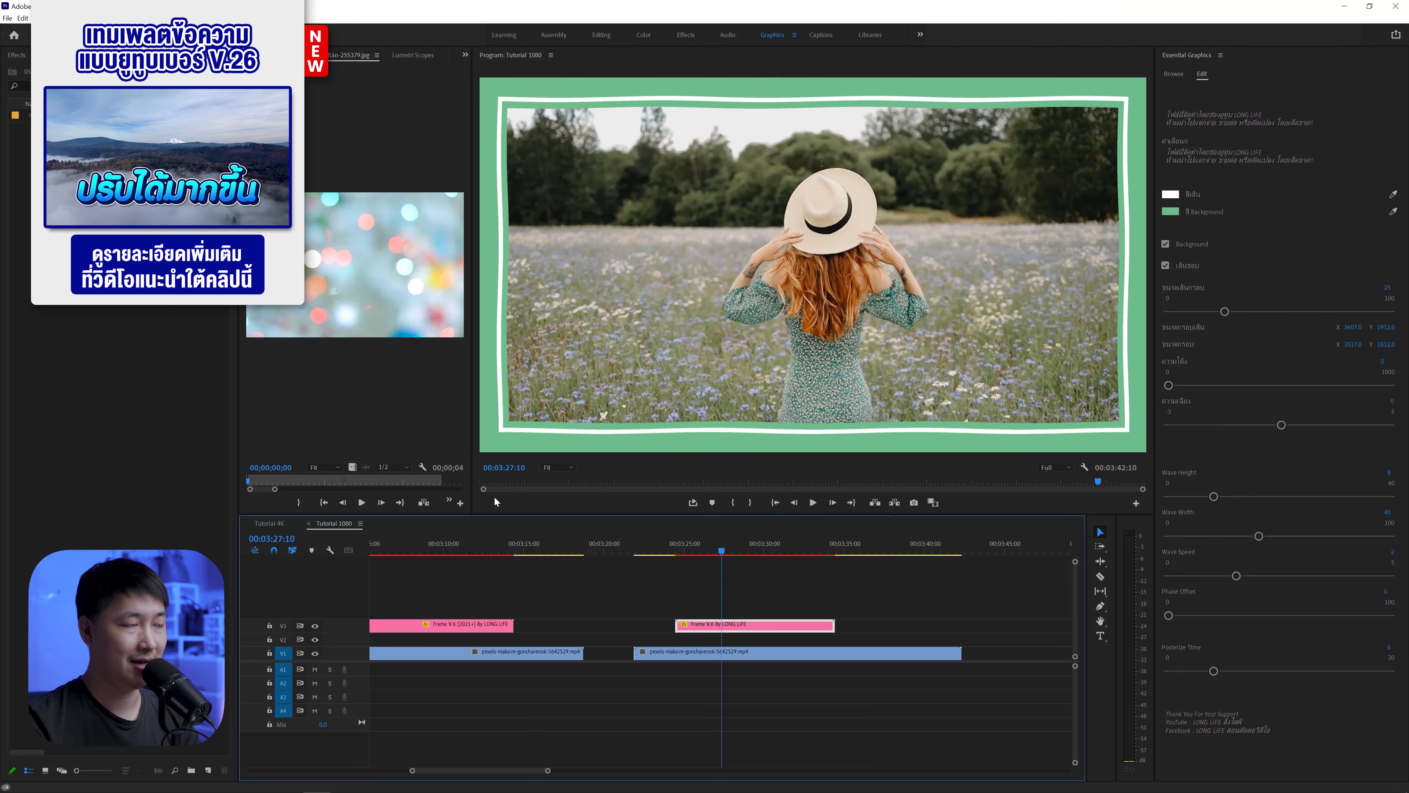
pyautogui.click(519, 584)
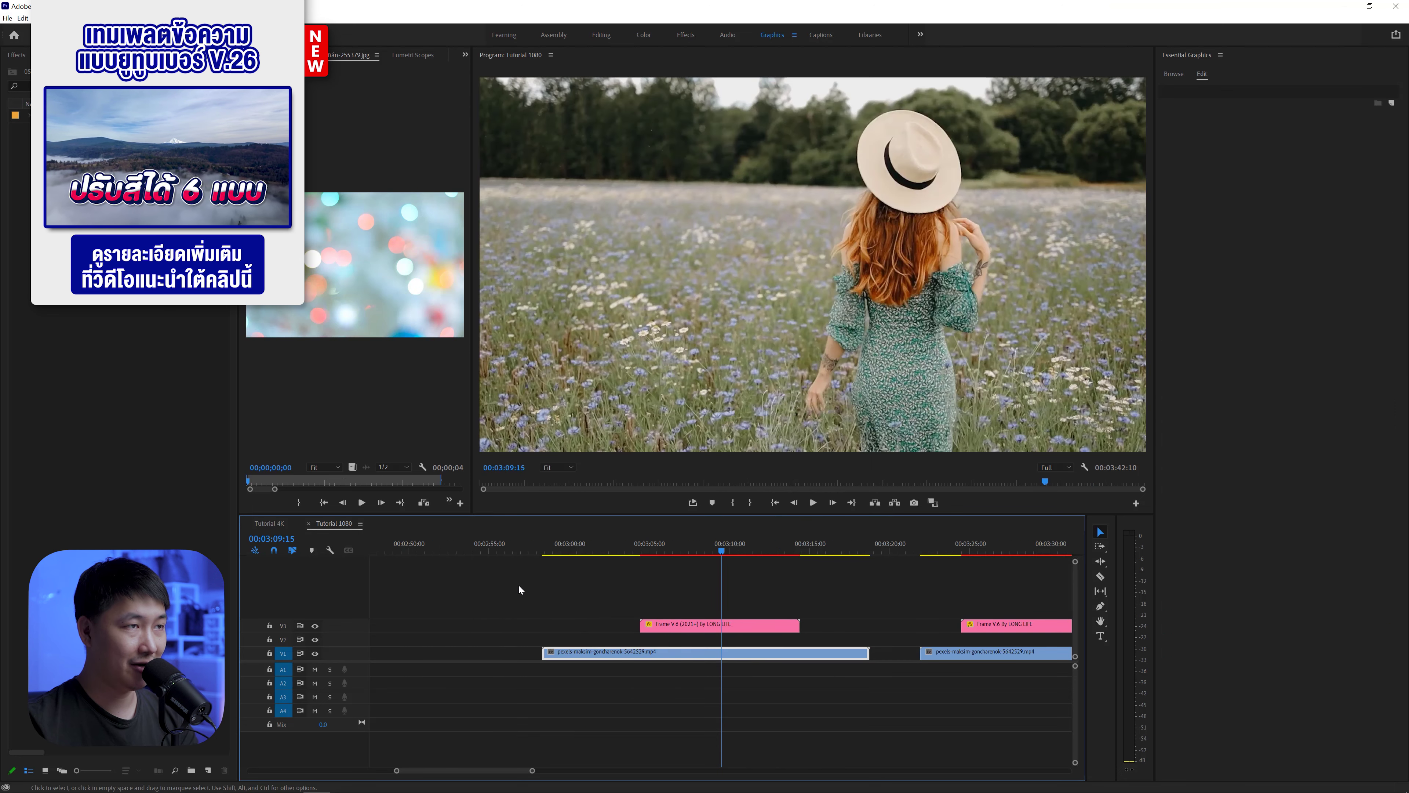
pyautogui.rightClick(736, 621)
pyautogui.click(789, 516)
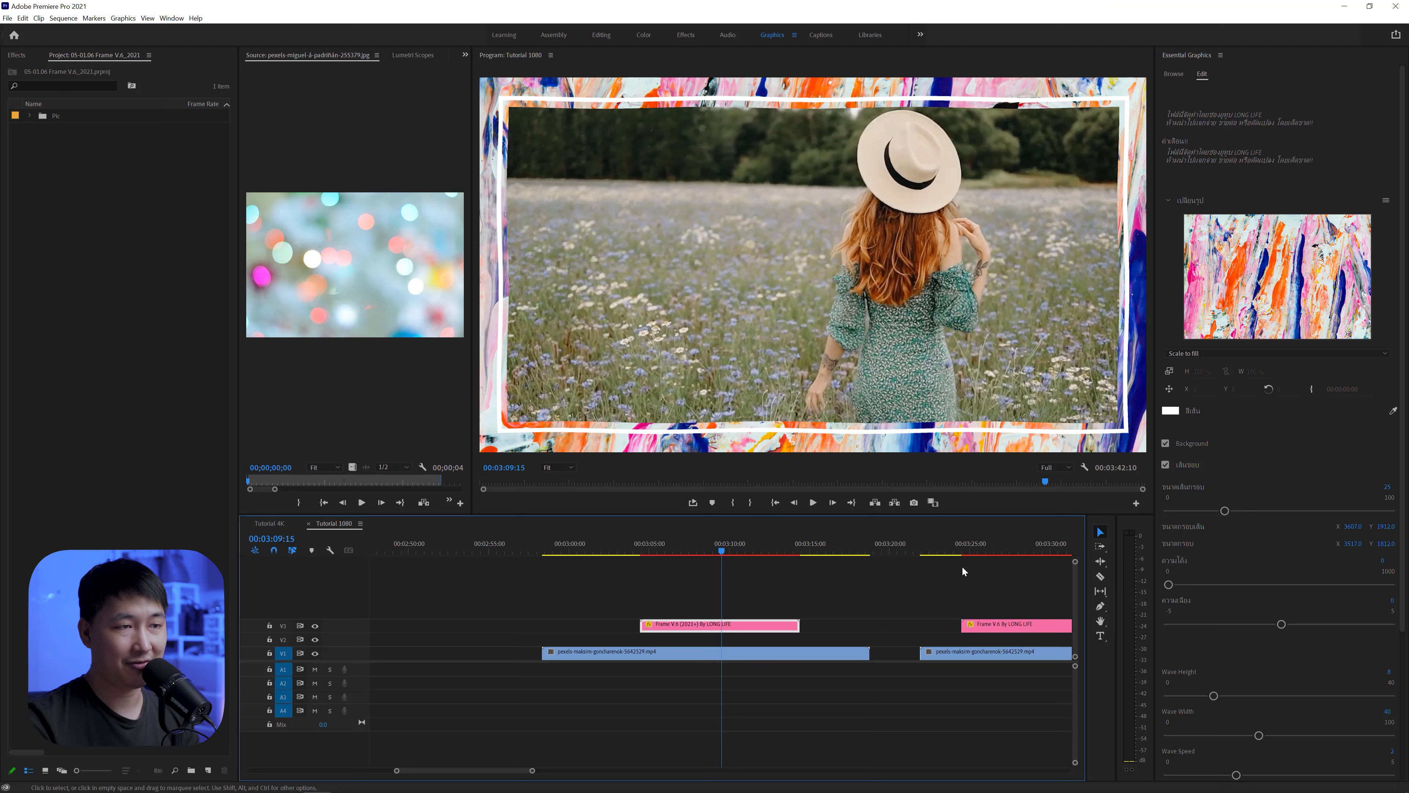
# Scrub between 03:09 and 03:28 to check both borders, then select the Frame V.6 (2021+) clip
pyautogui.click(1019, 542)
pyautogui.hscroll(5, 852, 610)
pyautogui.click(751, 624)
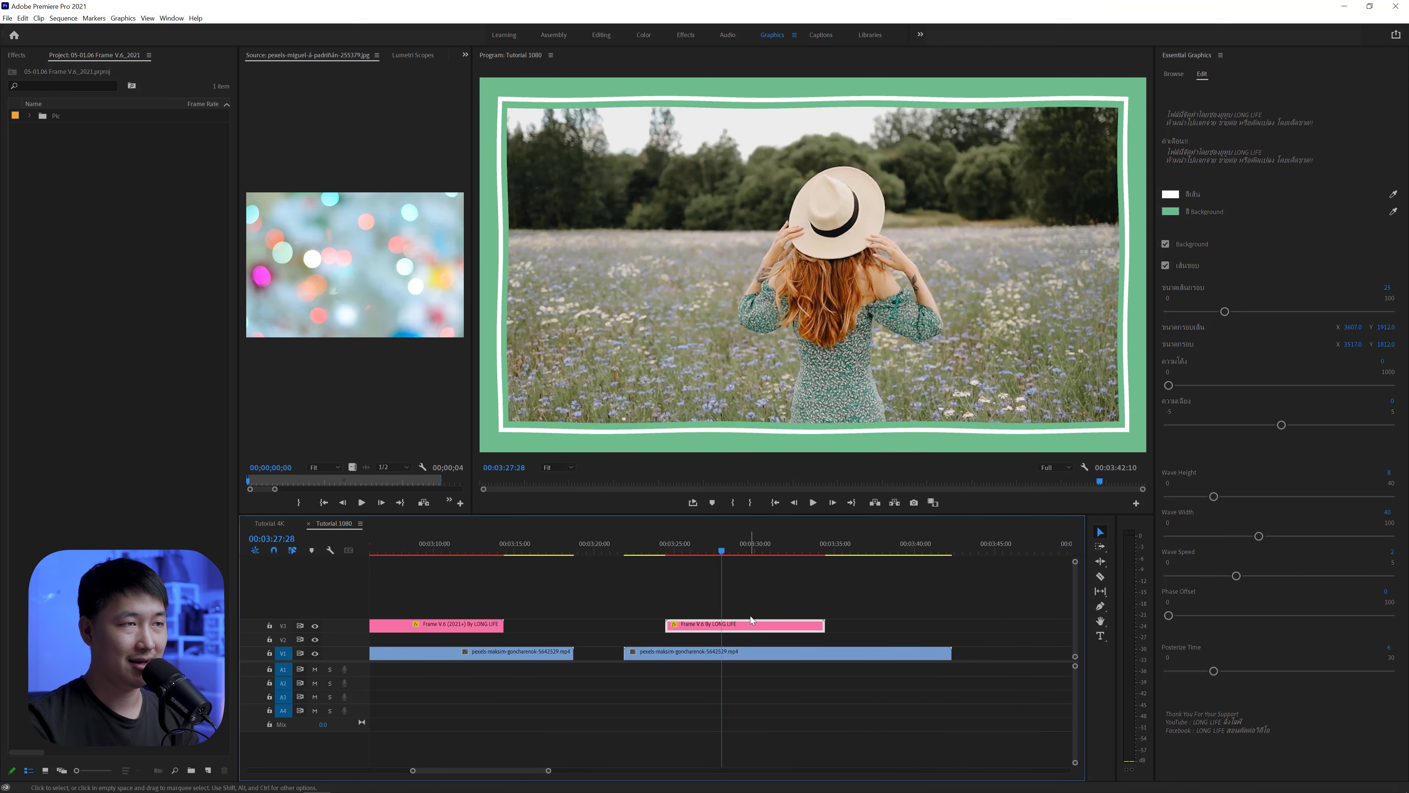
pyautogui.click(422, 541)
pyautogui.hscroll(-5, 545, 573)
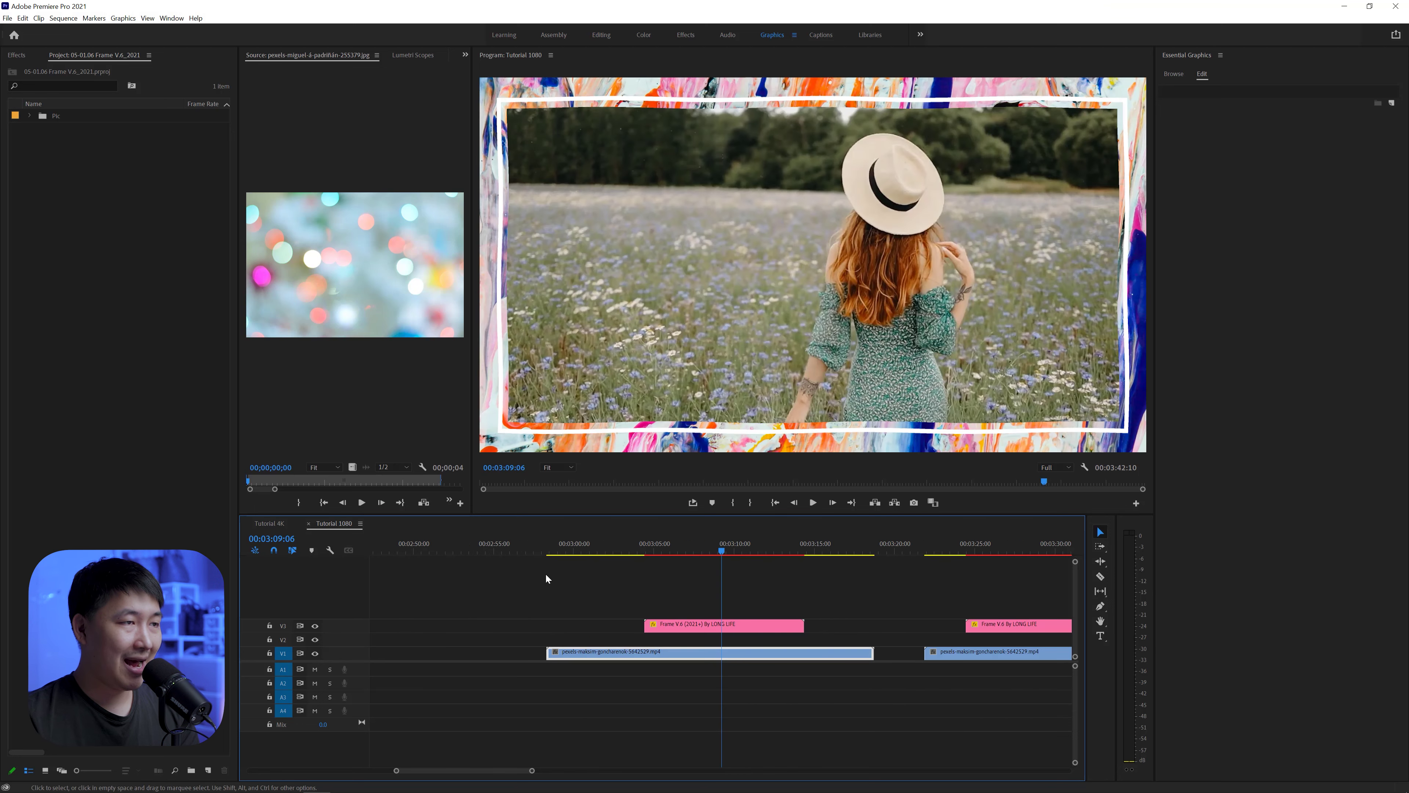
pyautogui.click(683, 624)
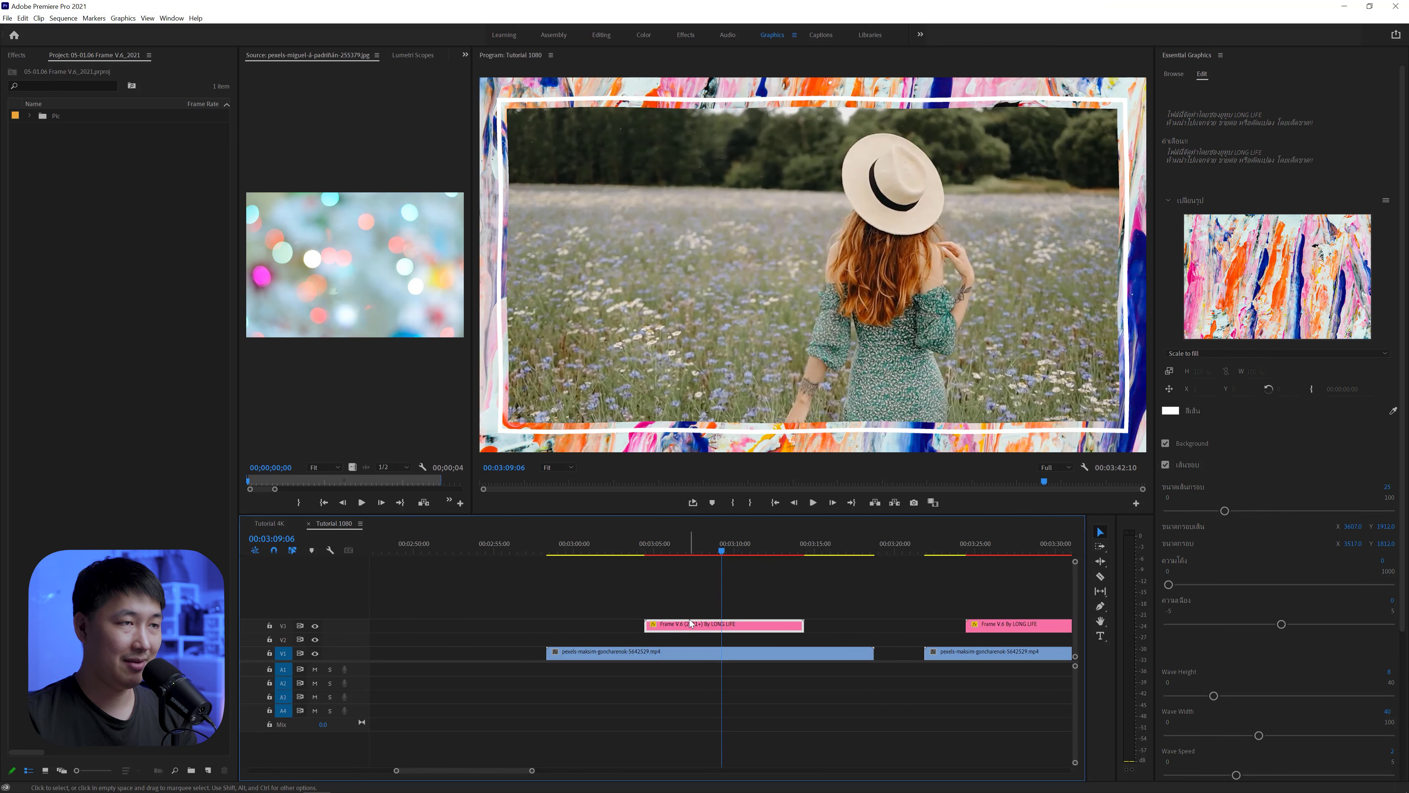
pyautogui.click(1025, 547)
pyautogui.click(1024, 625)
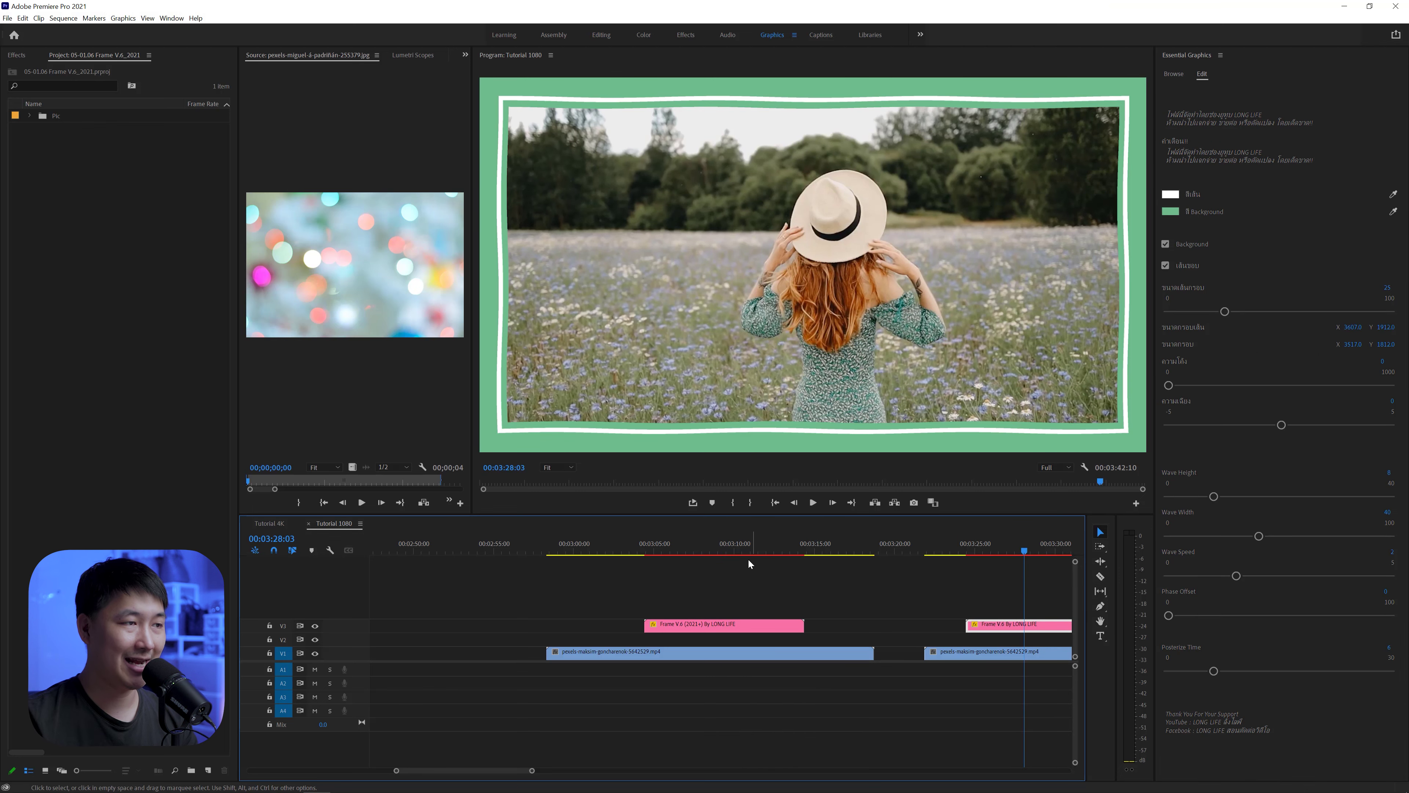
pyautogui.click(725, 548)
pyautogui.click(747, 622)
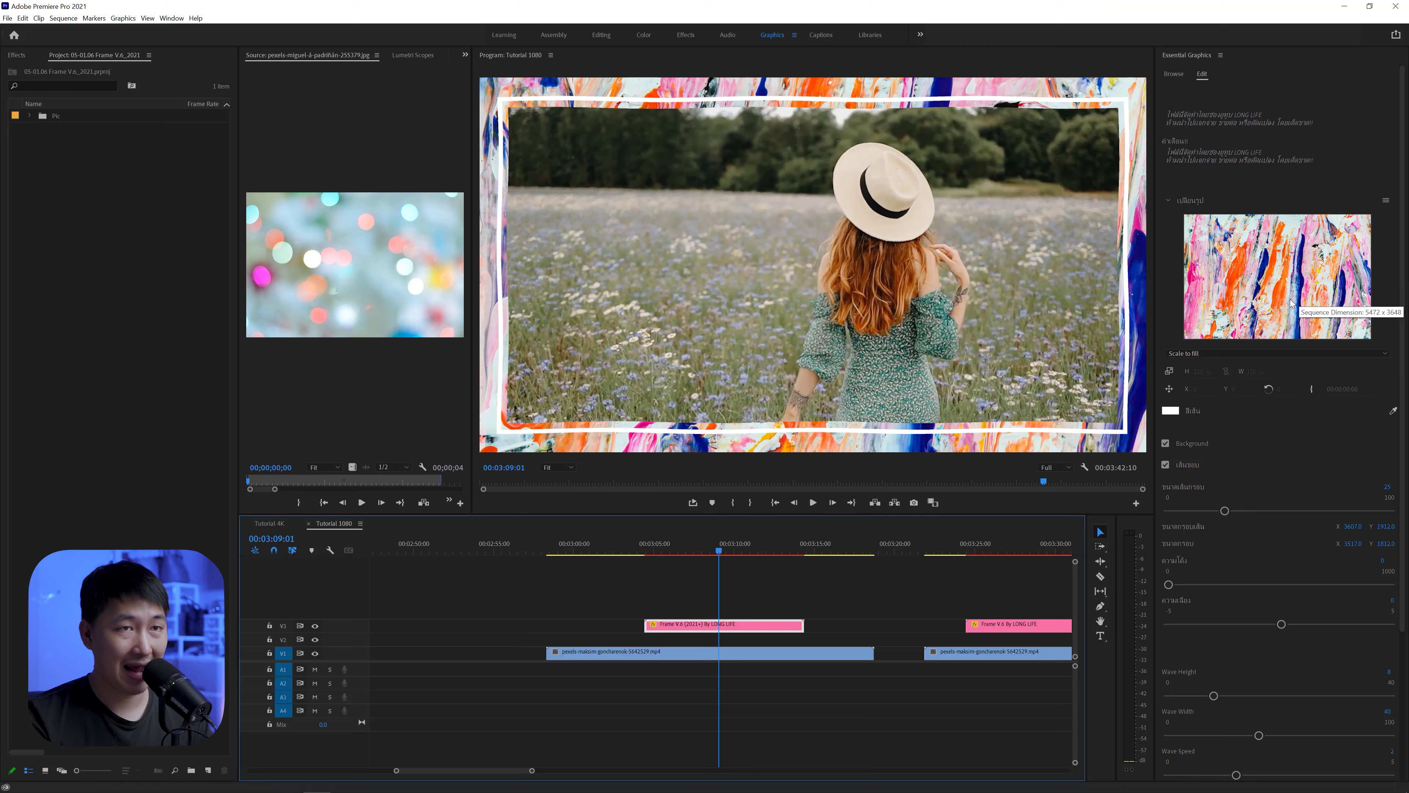
# Expand the Pic bin and preview pexels-anna-shvets-3683056.jpg in the Source monitor
pyautogui.click(29, 116)
pyautogui.doubleClick(106, 129)
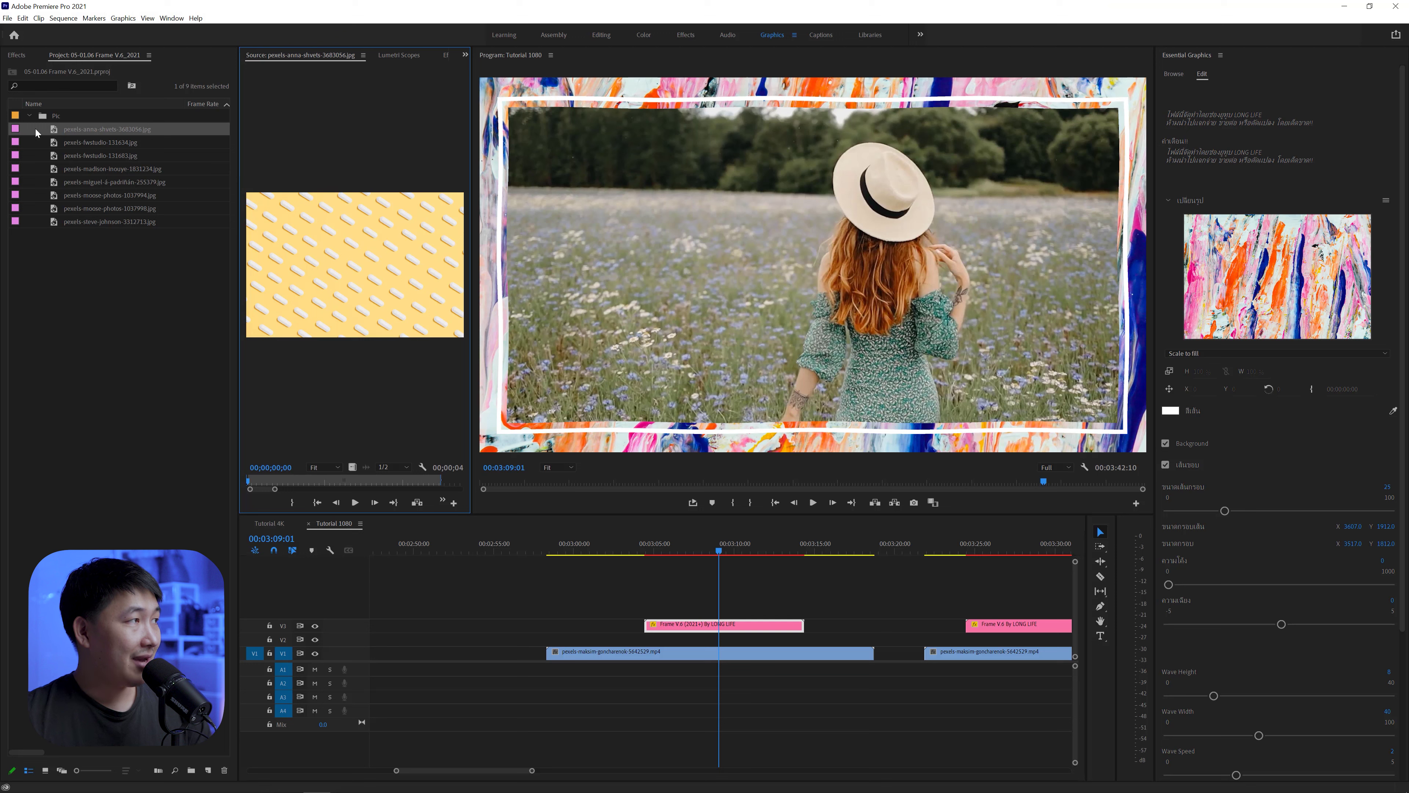
pyautogui.click(54, 130)
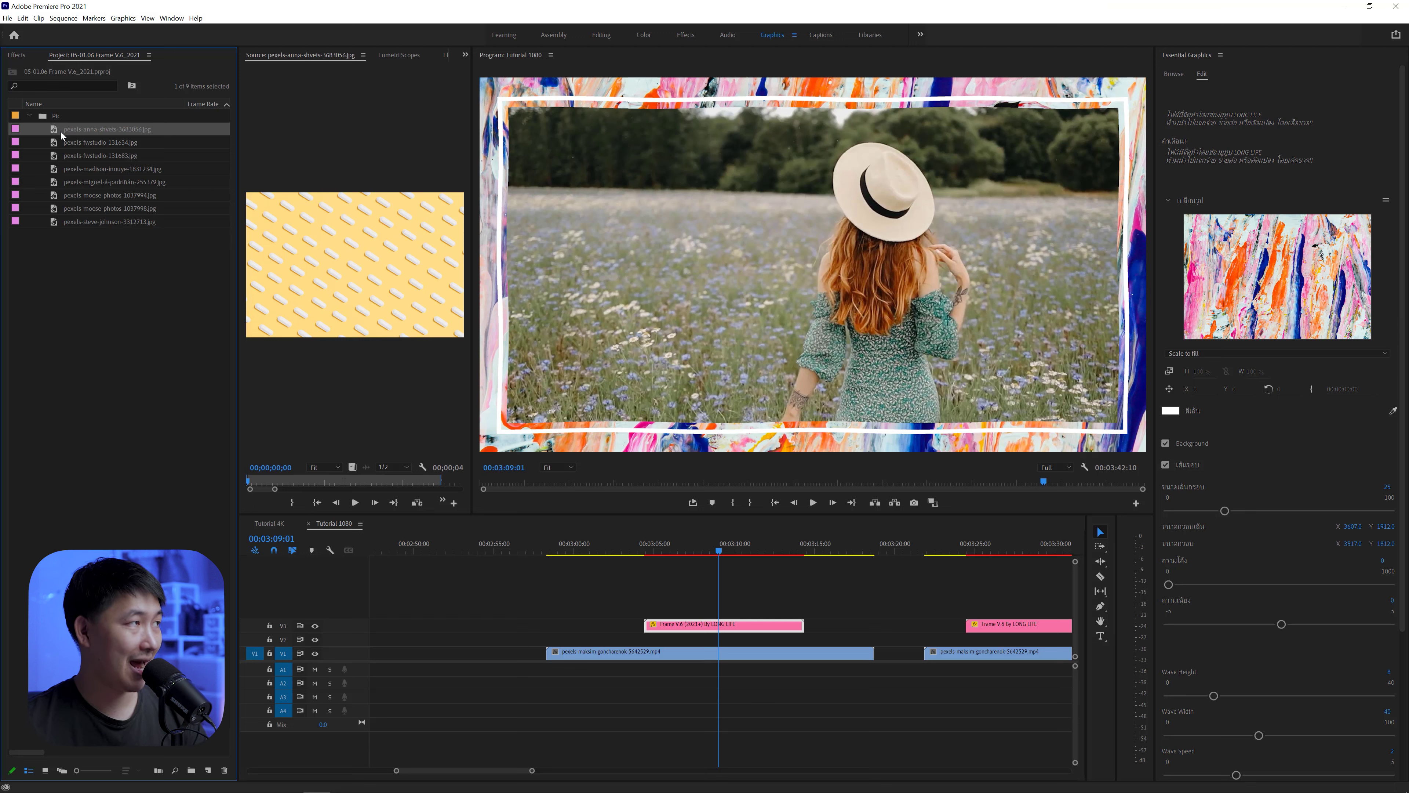
# Drop the pills image, then green pexels-fwstudio-131634.jpg, into the frame's background image slot
pyautogui.moveTo(472, 172); pyautogui.dragTo(1311, 270)
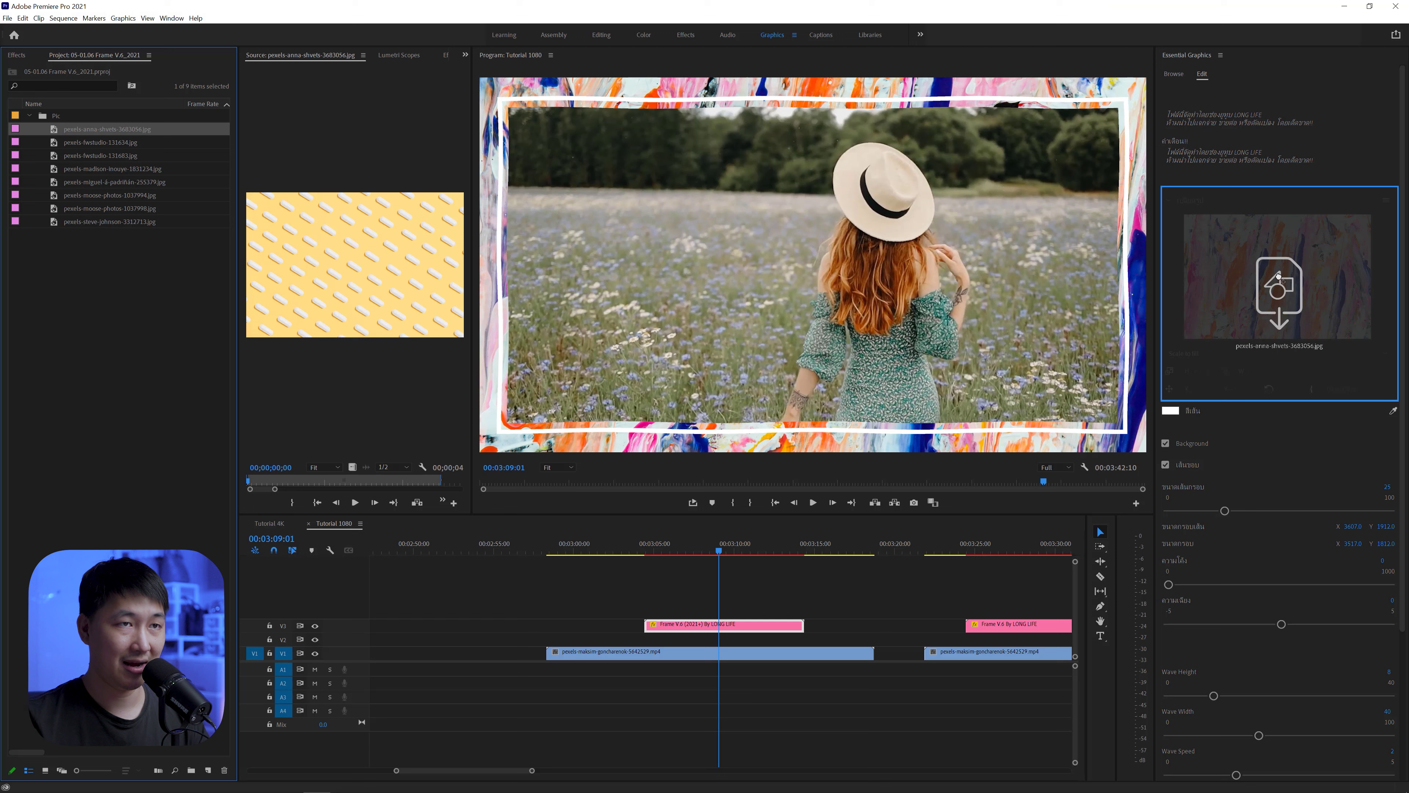
pyautogui.moveTo(1311, 270)
pyautogui.mouseDown()
pyautogui.moveTo(1246, 297)
pyautogui.moveTo(1286, 287)
pyautogui.mouseUp()
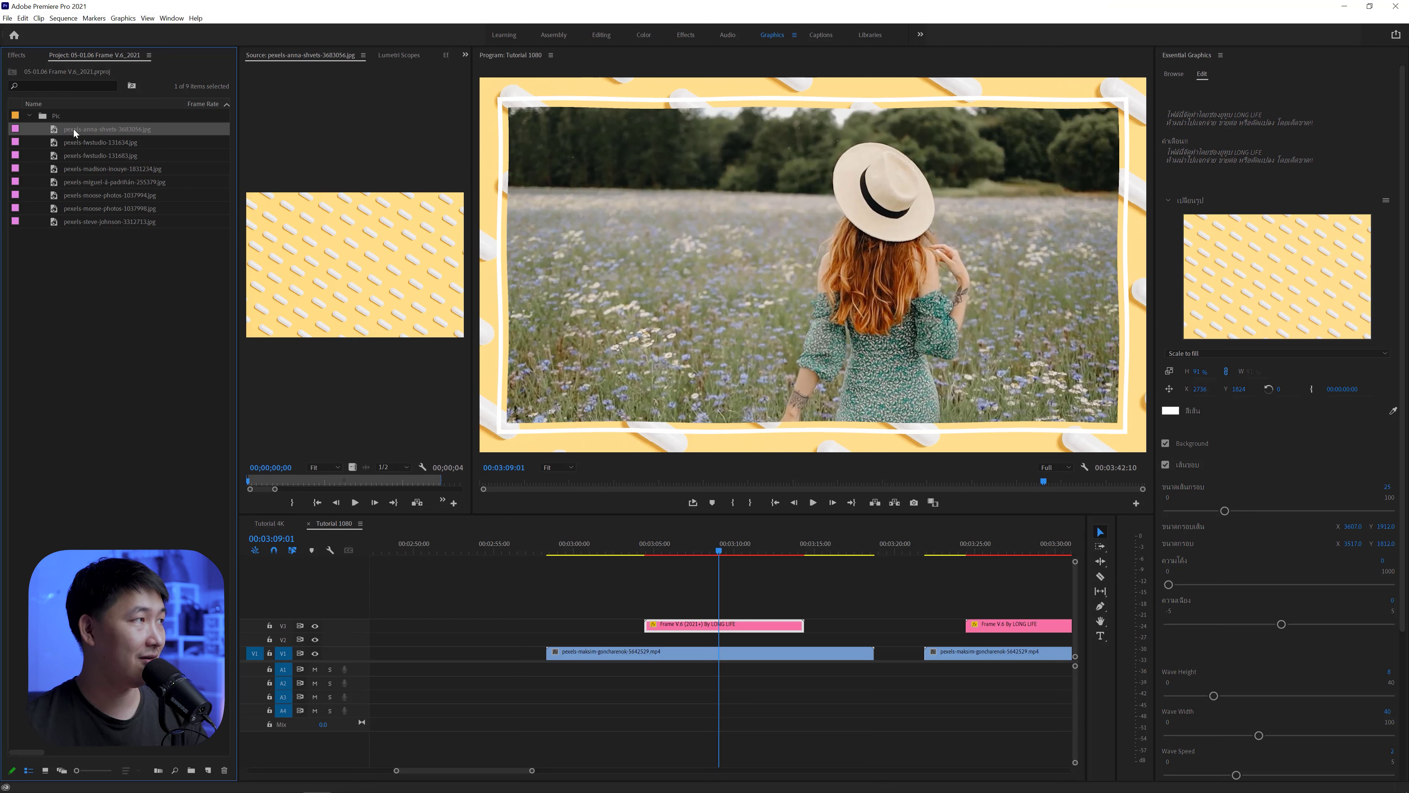
pyautogui.doubleClick(55, 145)
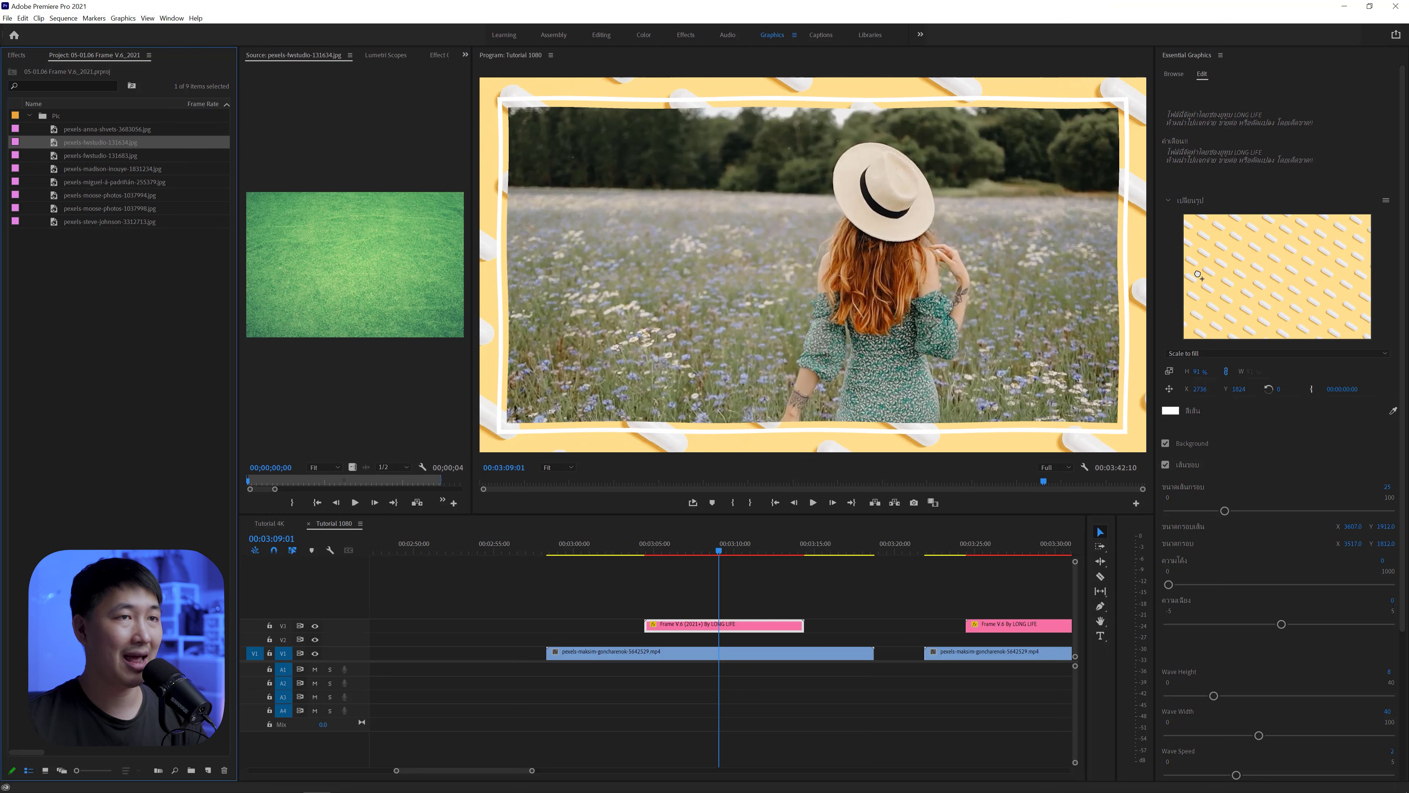
pyautogui.moveTo(63, 137); pyautogui.dragTo(1384, 325)
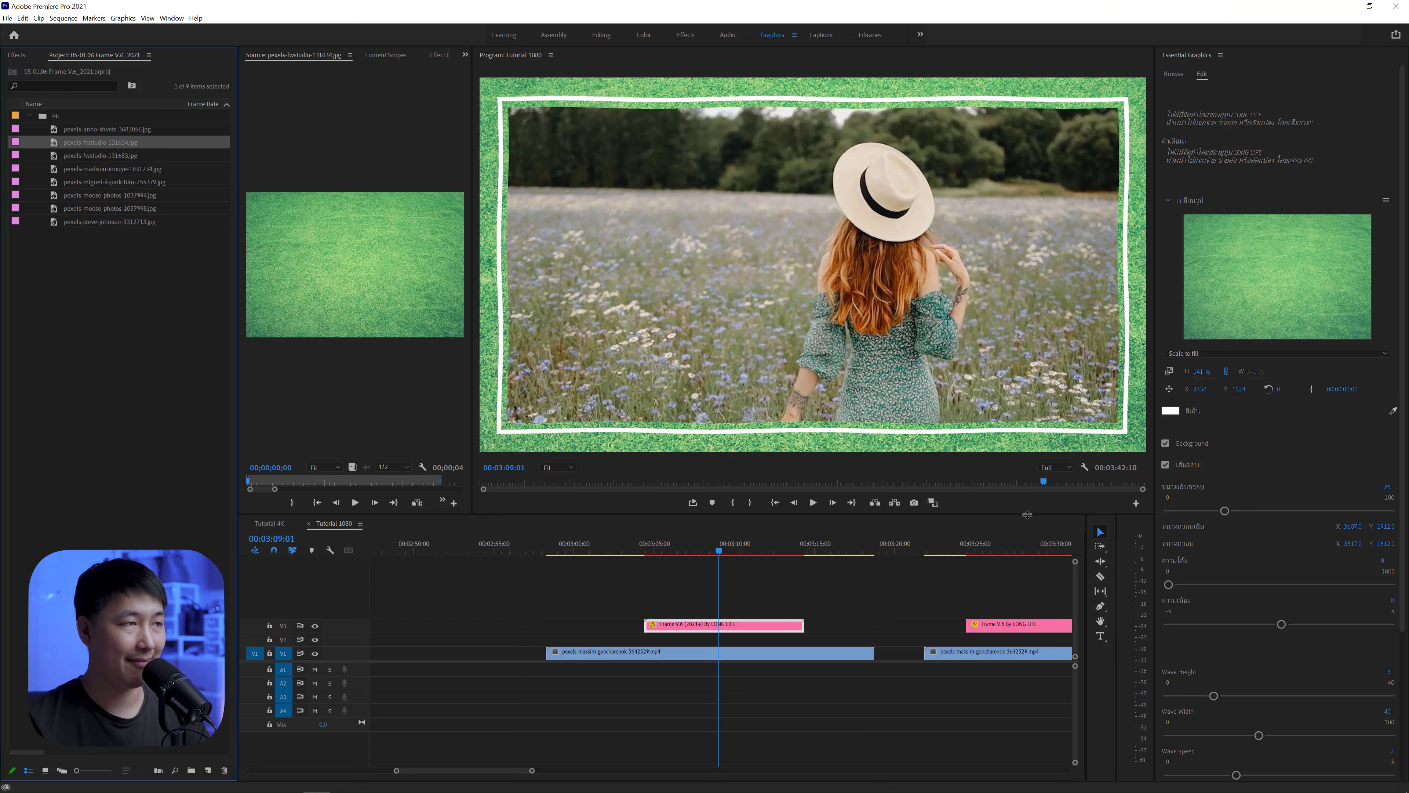
pyautogui.click(704, 626)
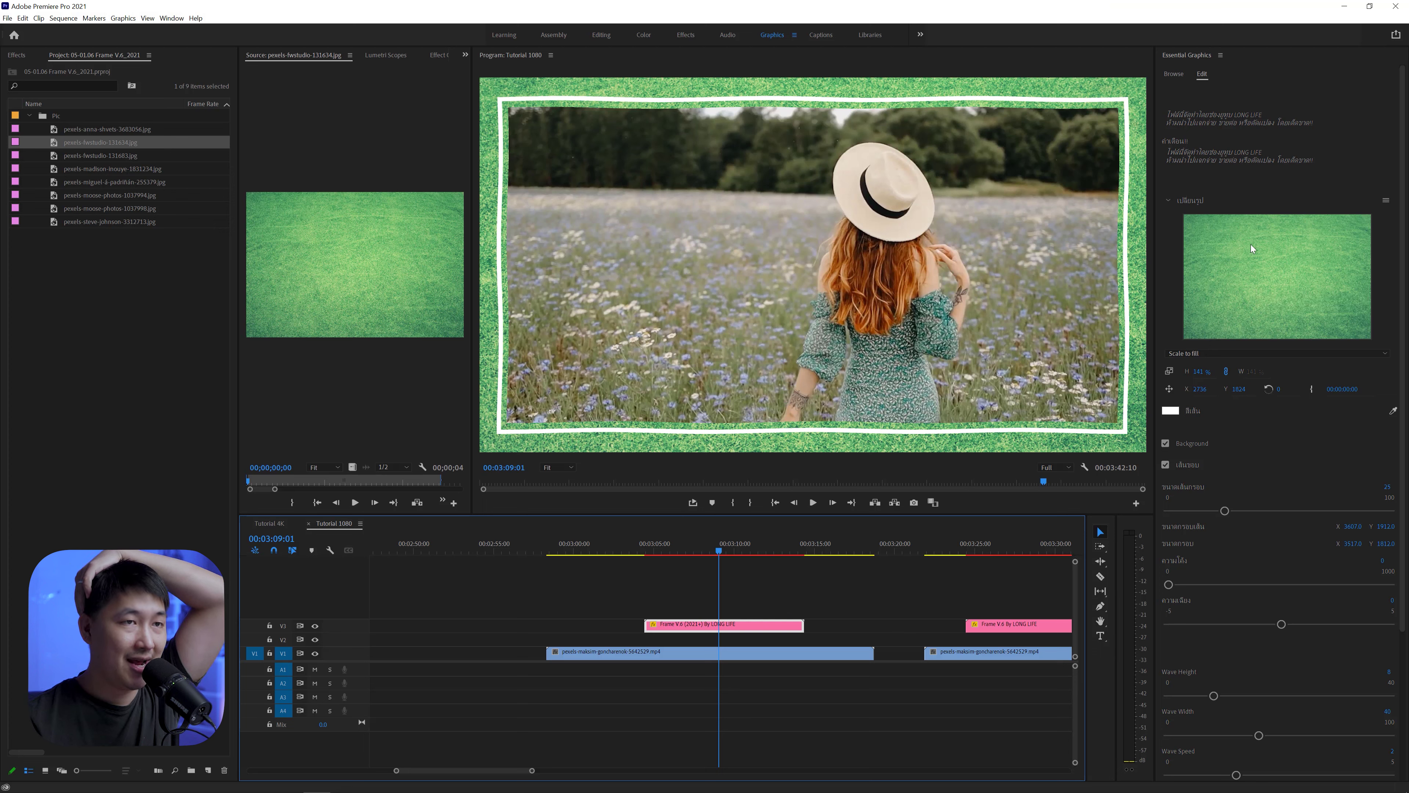
# Use teal wood pexels-fwstudio-131683.jpg as the frame background, linked scale filling the frame
pyautogui.doubleClick(63, 156)
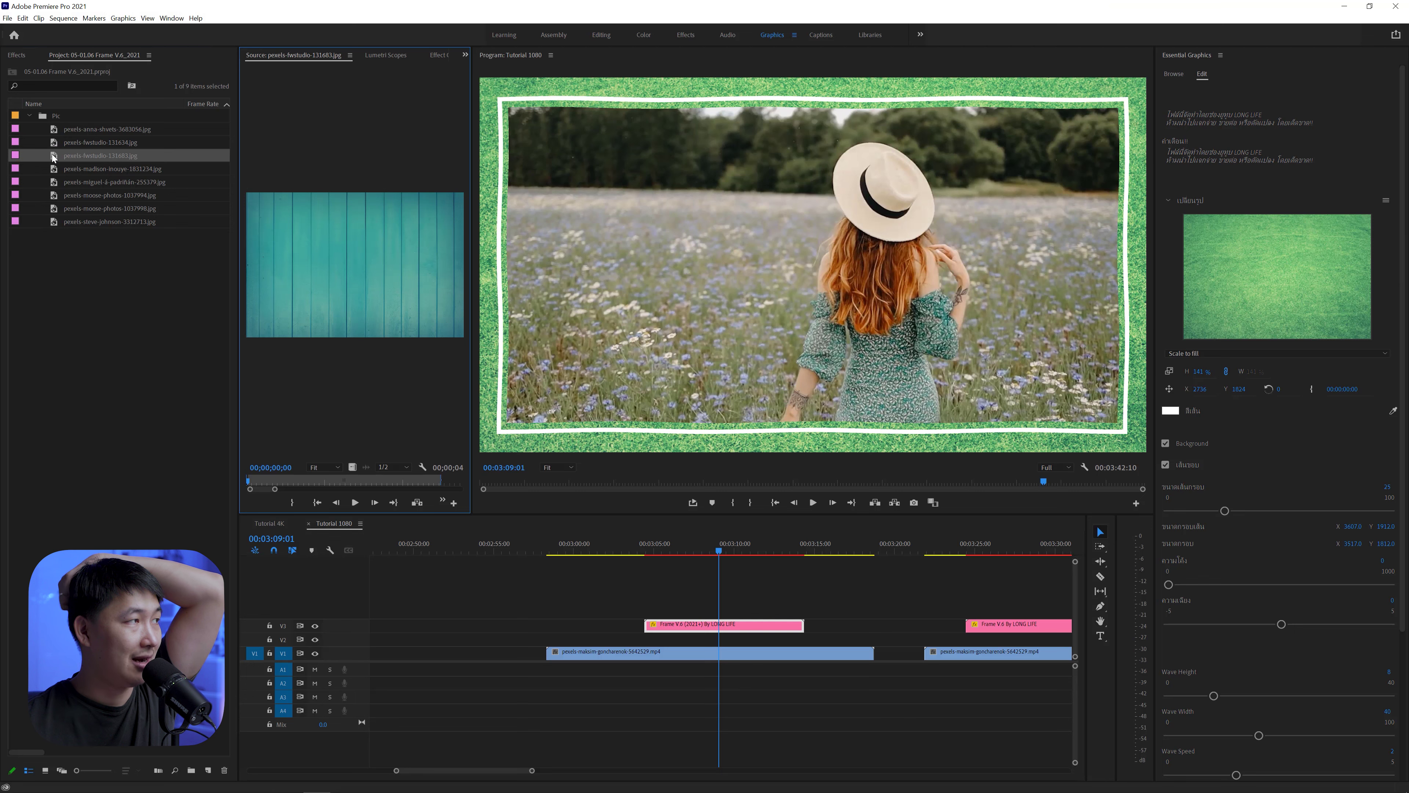
pyautogui.moveTo(63, 161); pyautogui.dragTo(1276, 263)
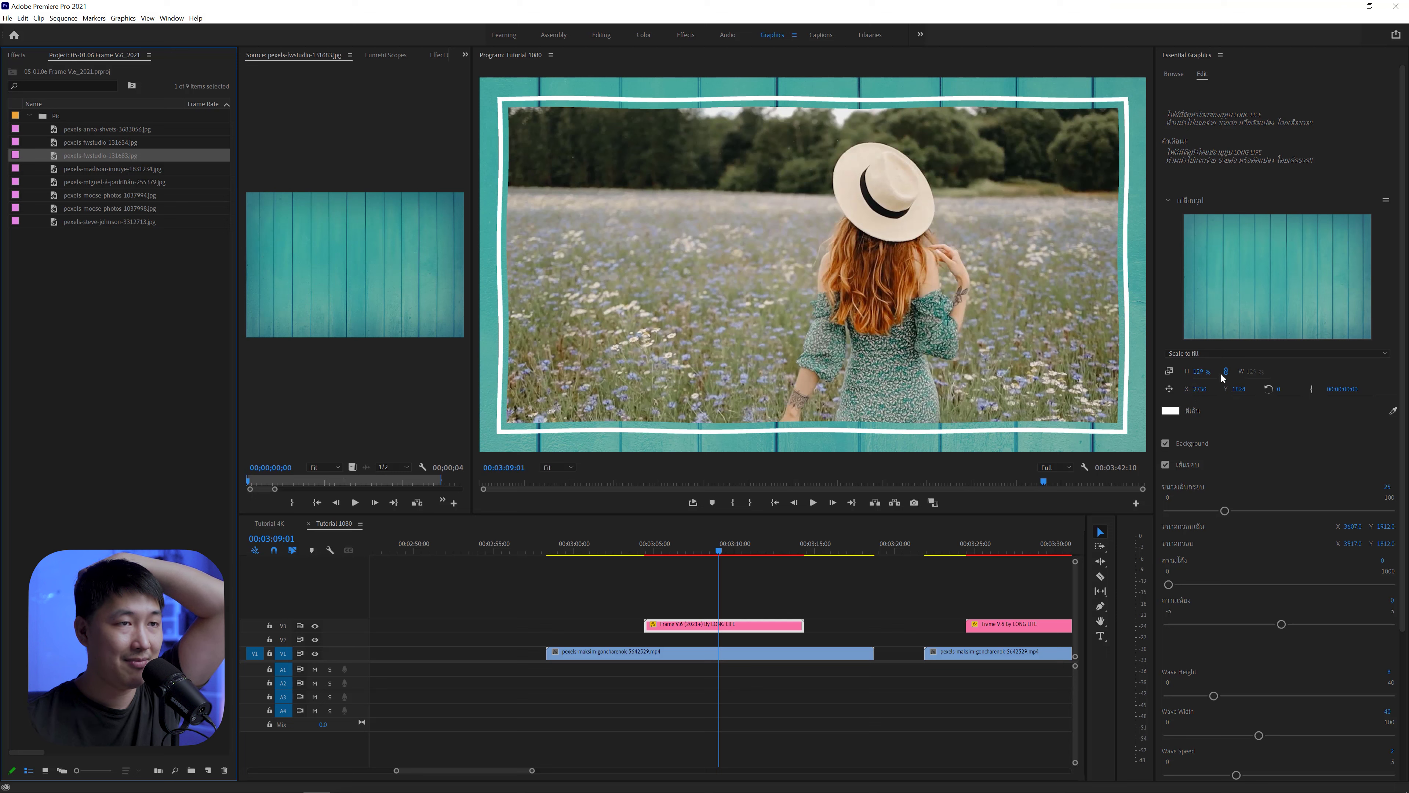
pyautogui.moveTo(1199, 371); pyautogui.dragTo(1196, 372)
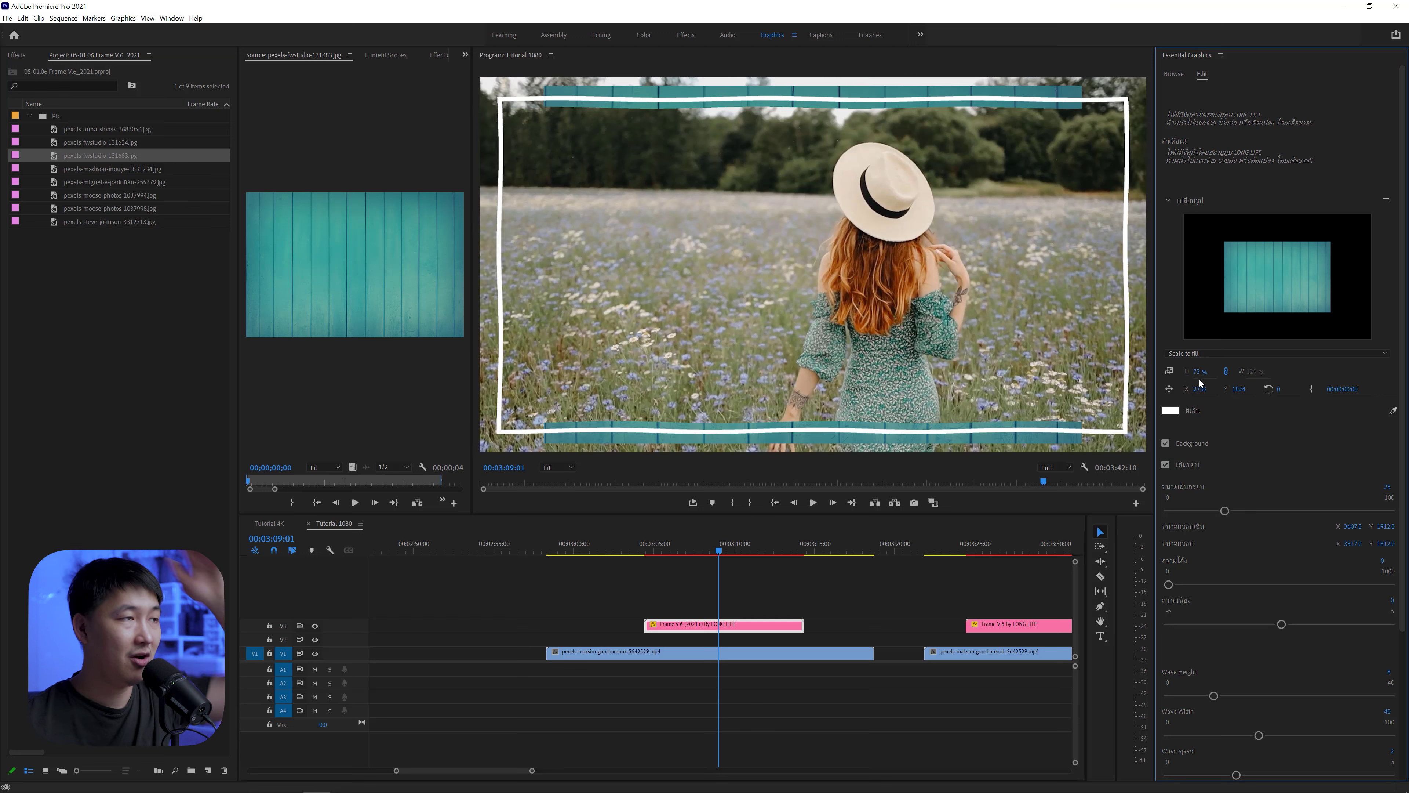
pyautogui.click(1226, 372)
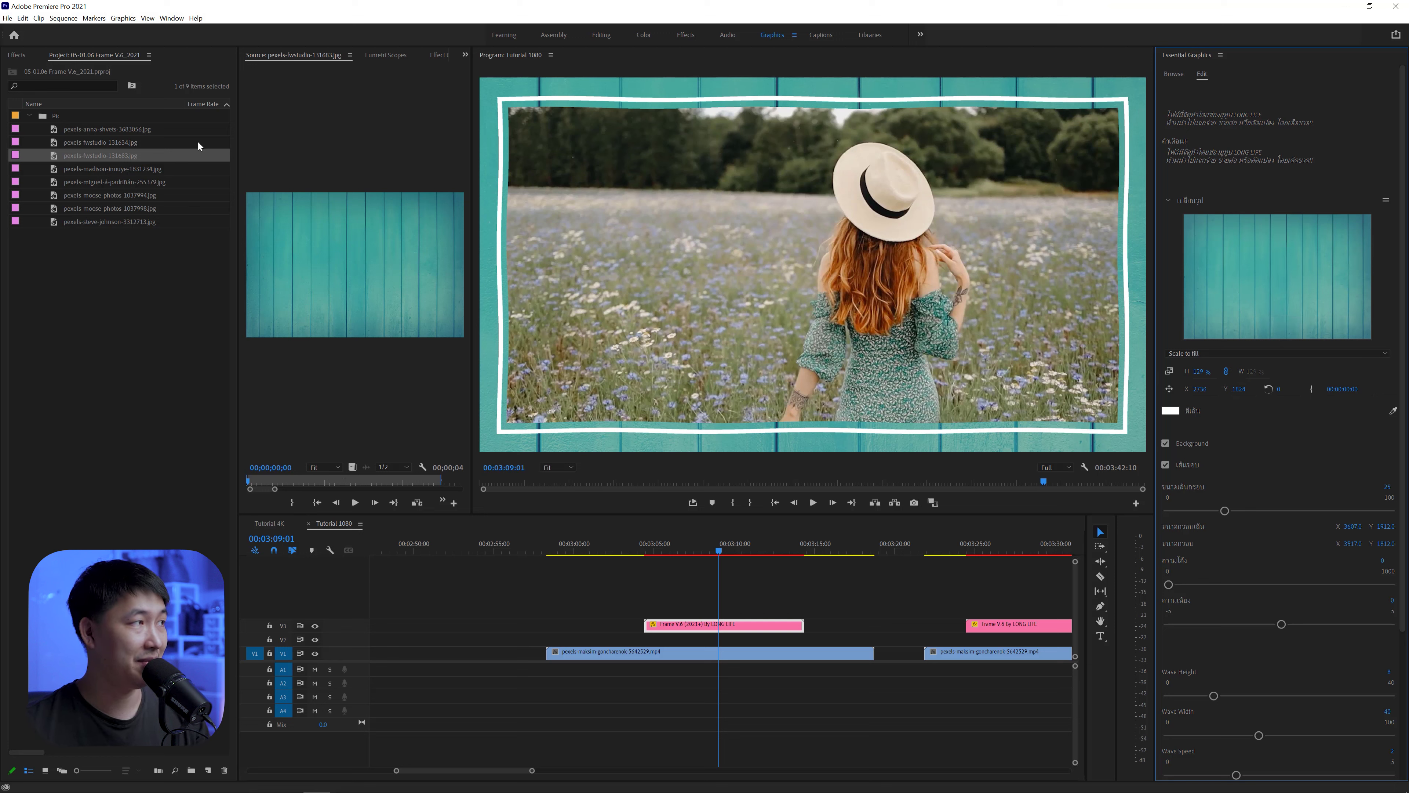
# Try the pink clouds image as background, then swap back to the teal wood
pyautogui.click(54, 170)
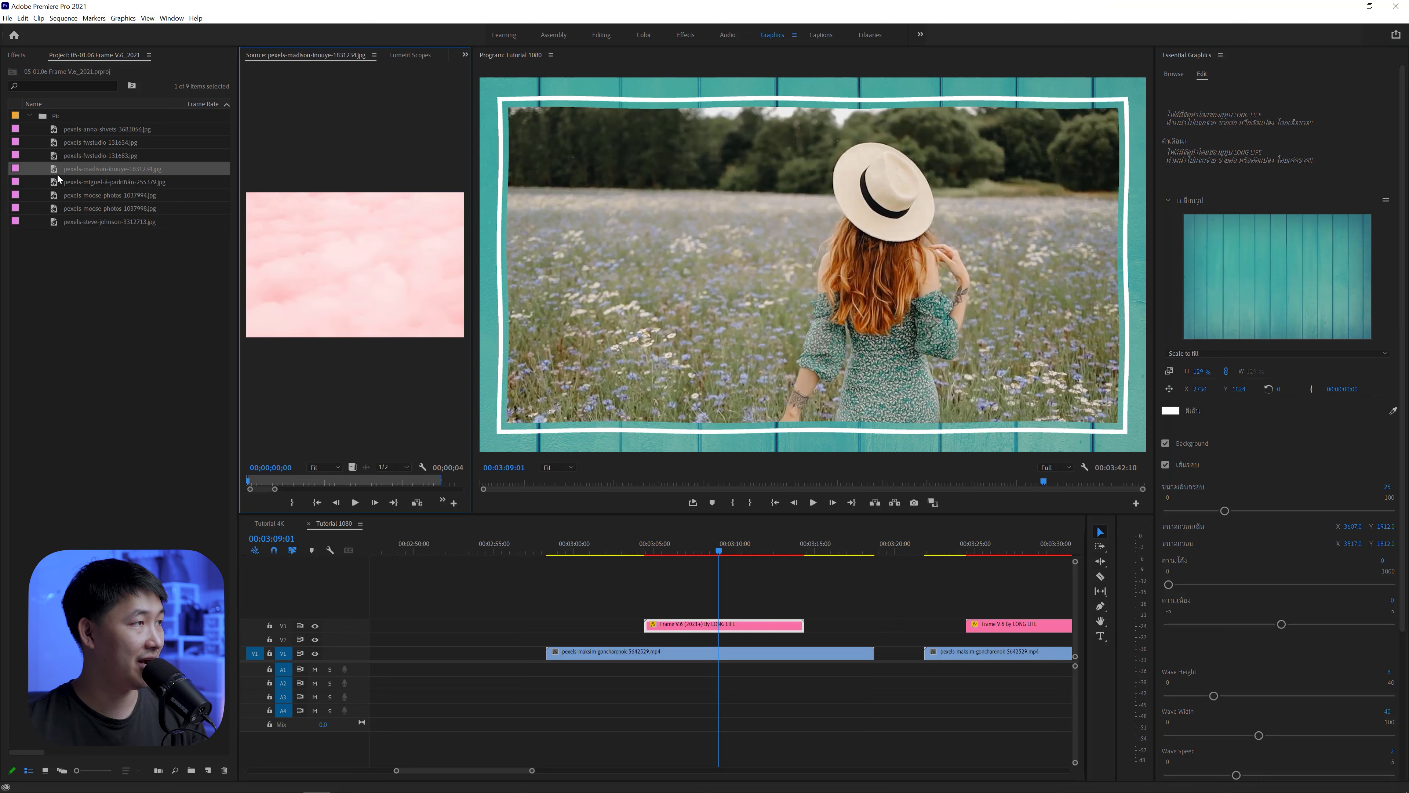
pyautogui.moveTo(60, 173); pyautogui.dragTo(1282, 258)
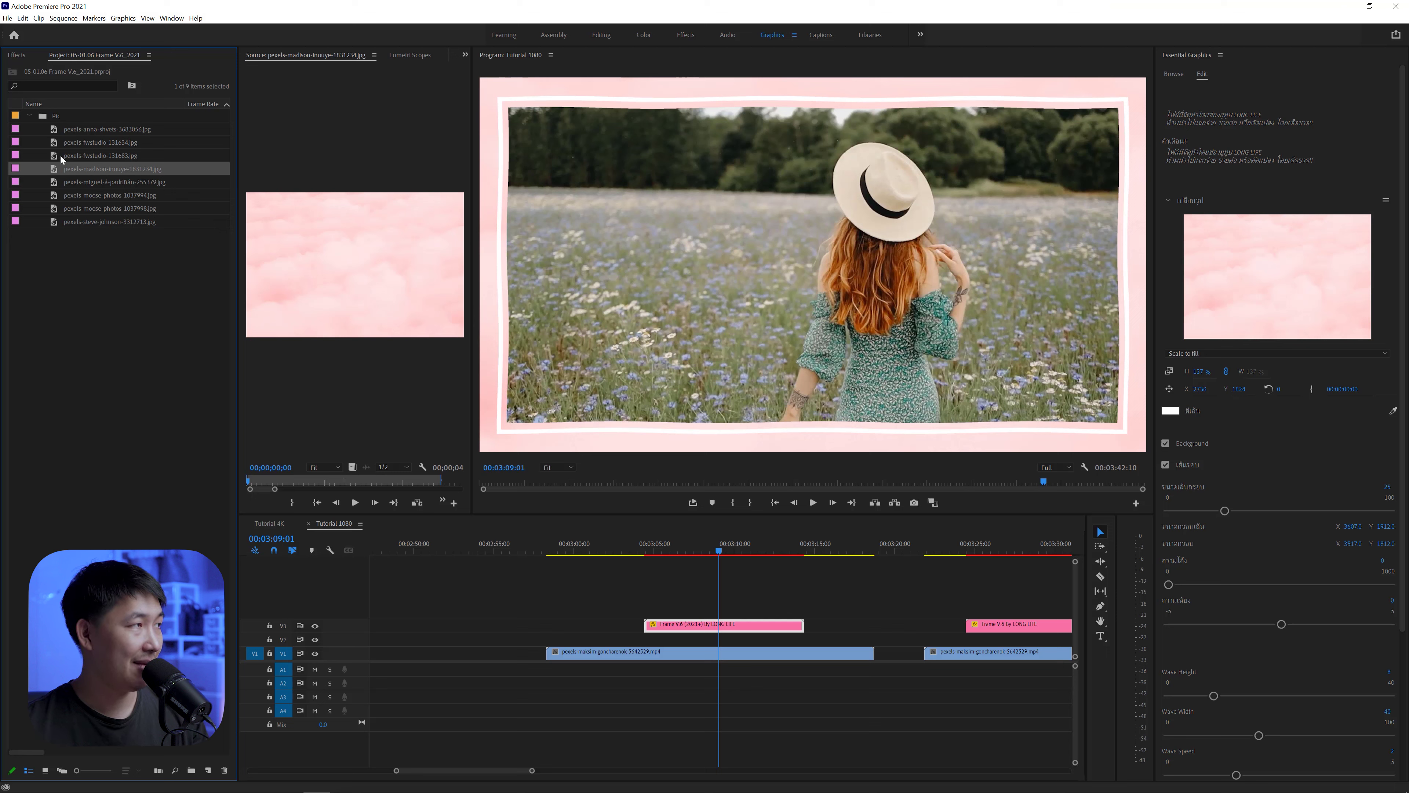
pyautogui.moveTo(61, 157); pyautogui.dragTo(1277, 293)
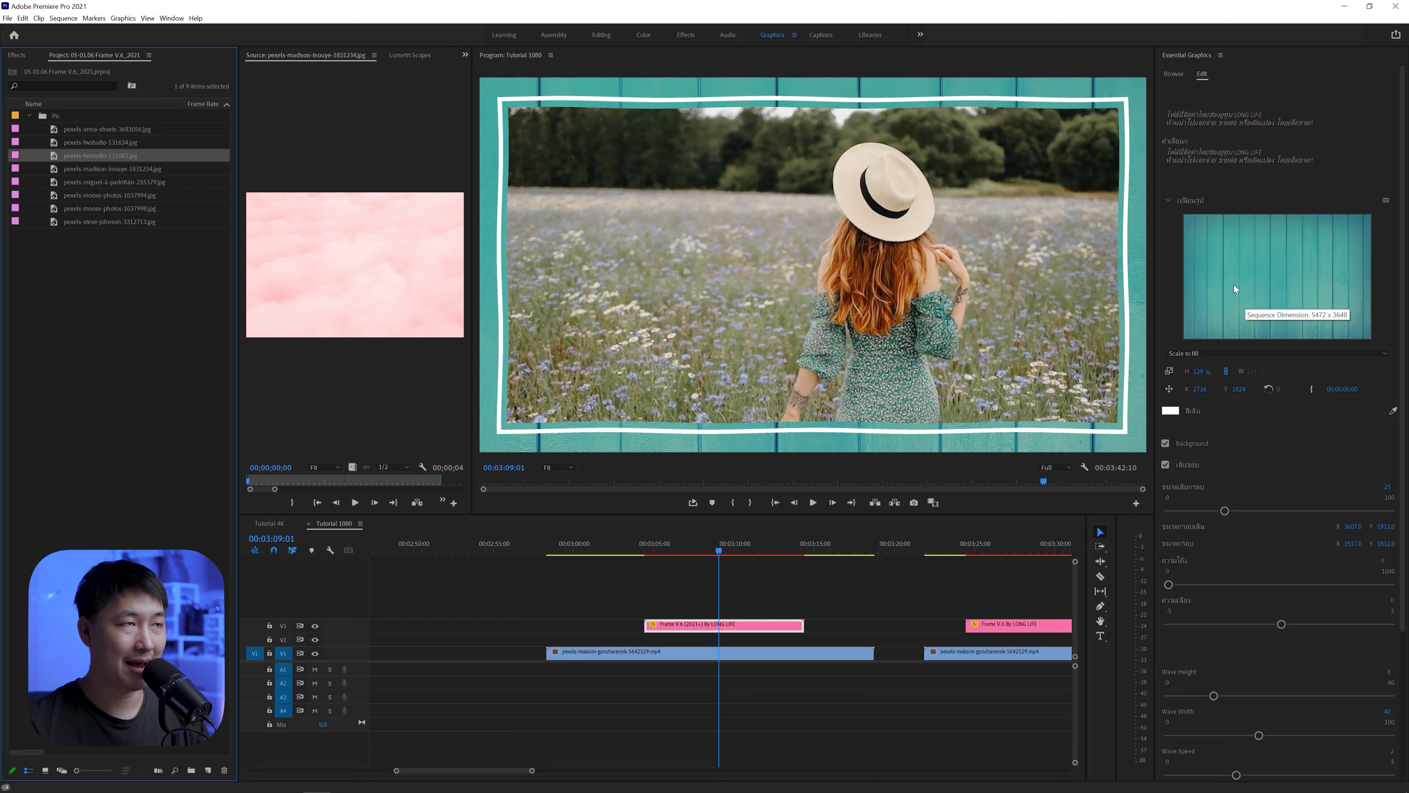
# Change the border line colour to pale yellow FFE765
pyautogui.click(1170, 199)
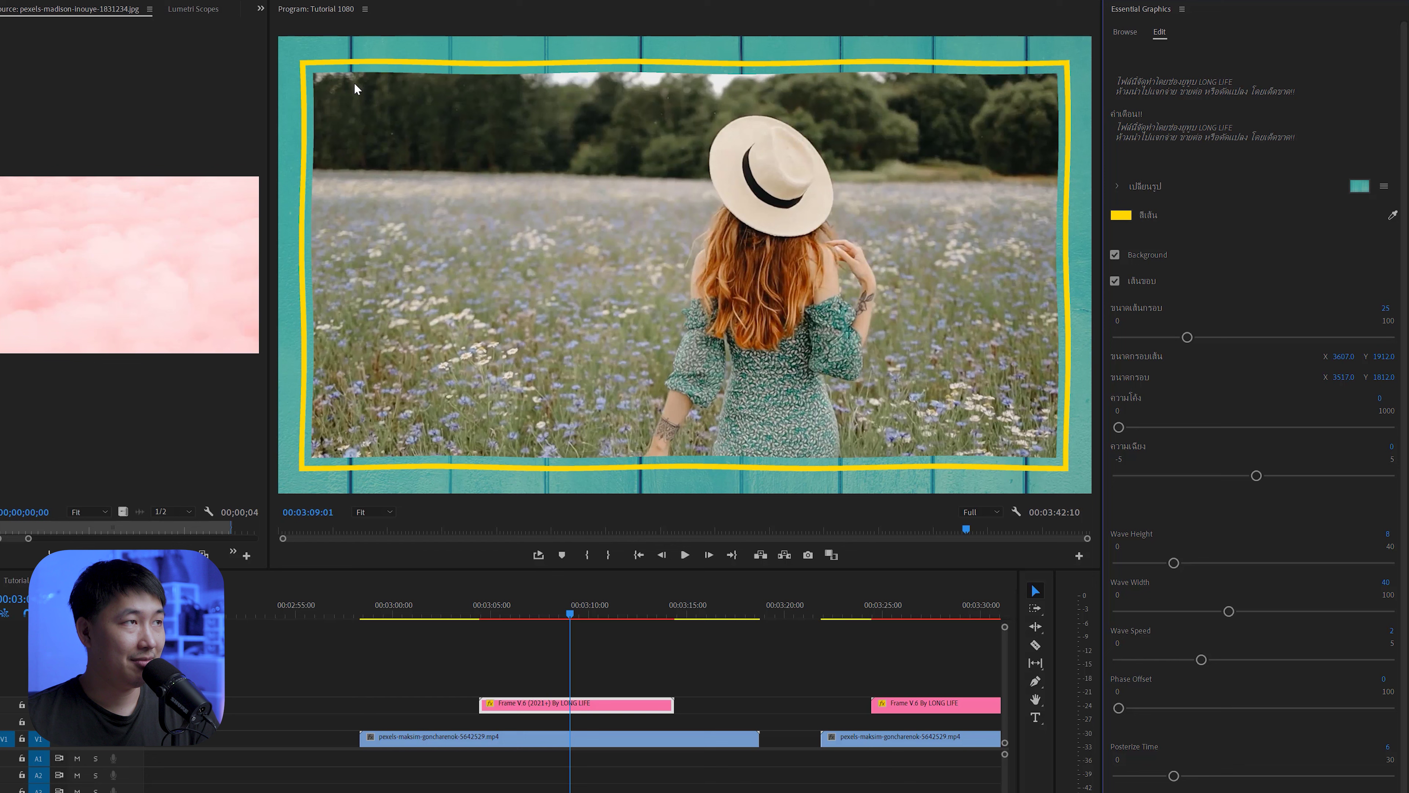
pyautogui.click(1123, 217)
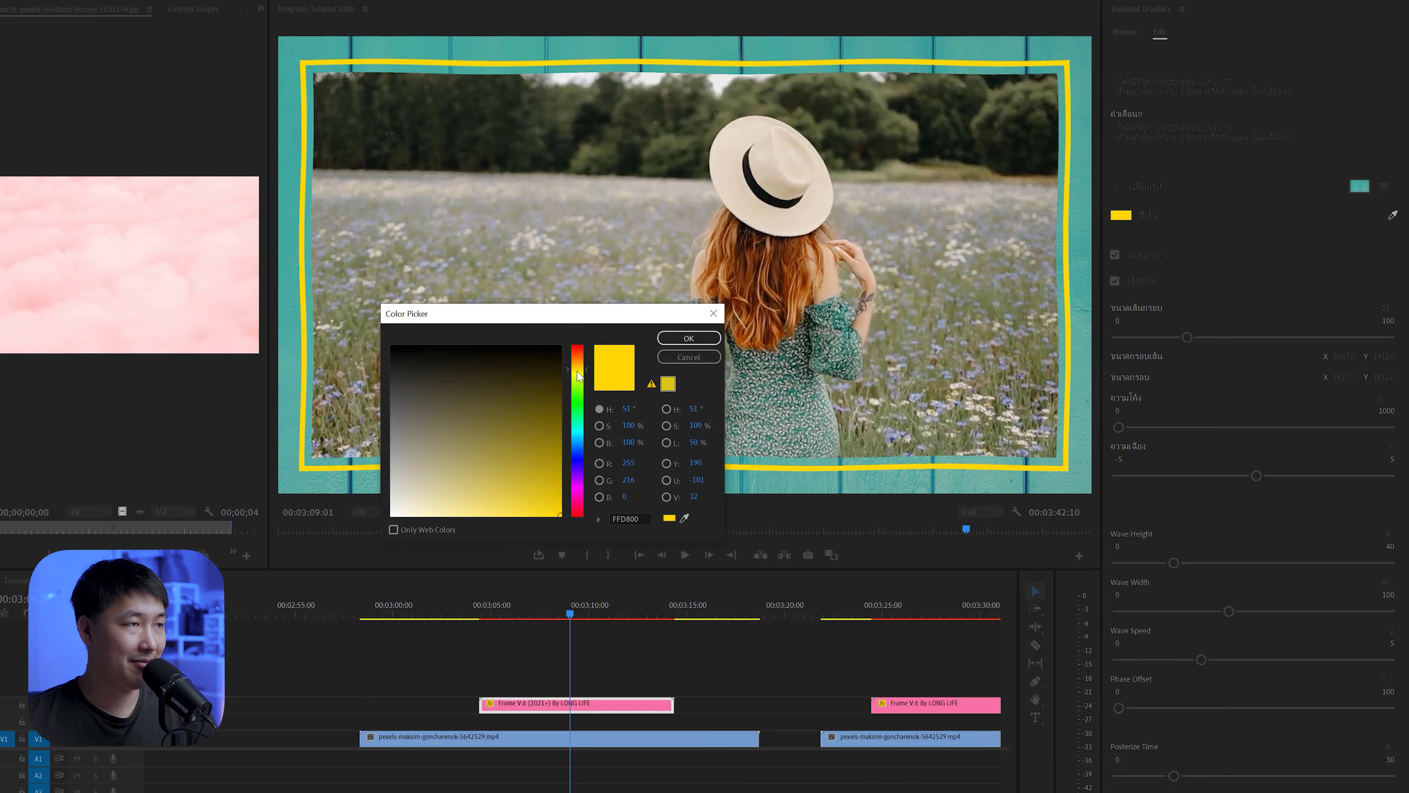
pyautogui.moveTo(509, 467); pyautogui.dragTo(493, 515)
pyautogui.click(688, 340)
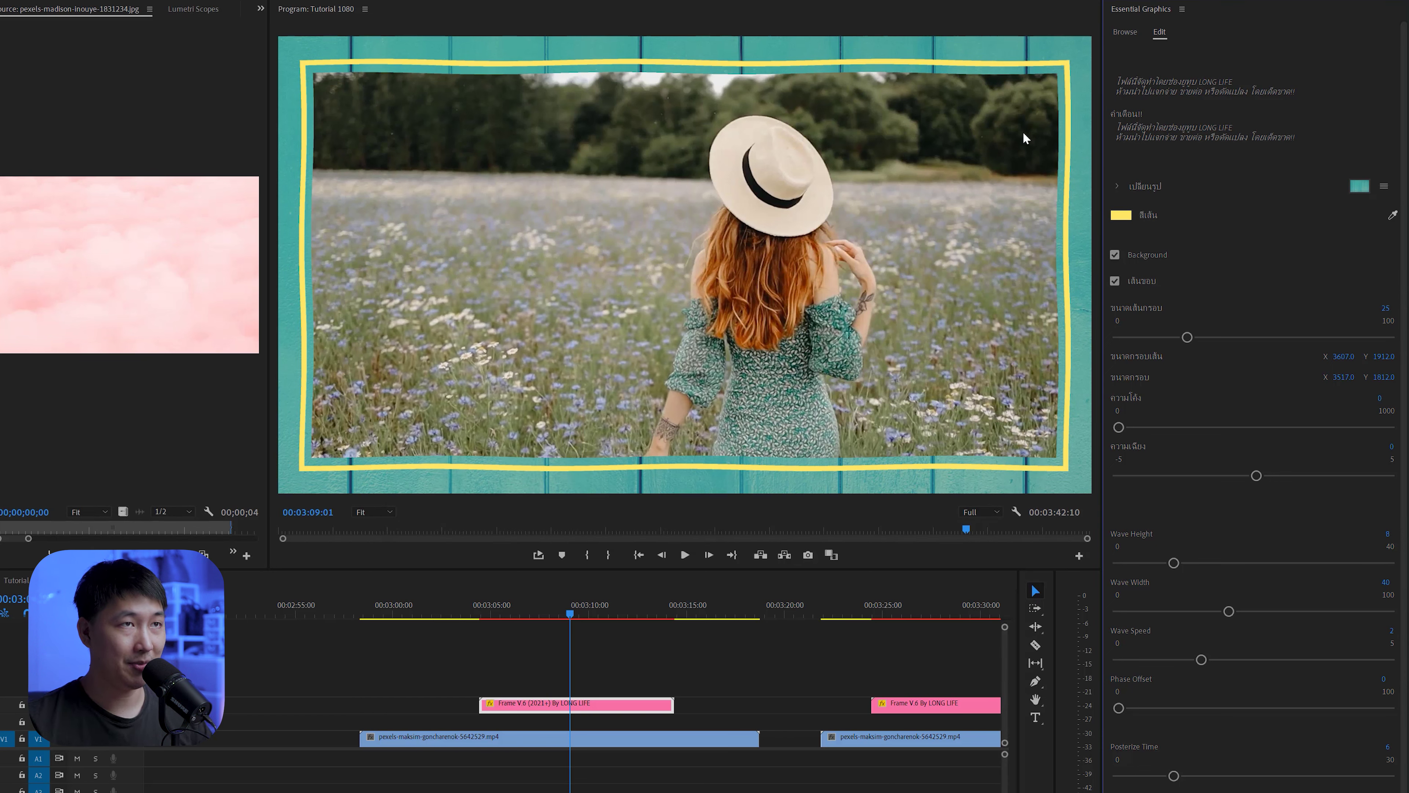
# Toggle the teal background off and on and hide the yellow border line
pyautogui.click(1151, 254)
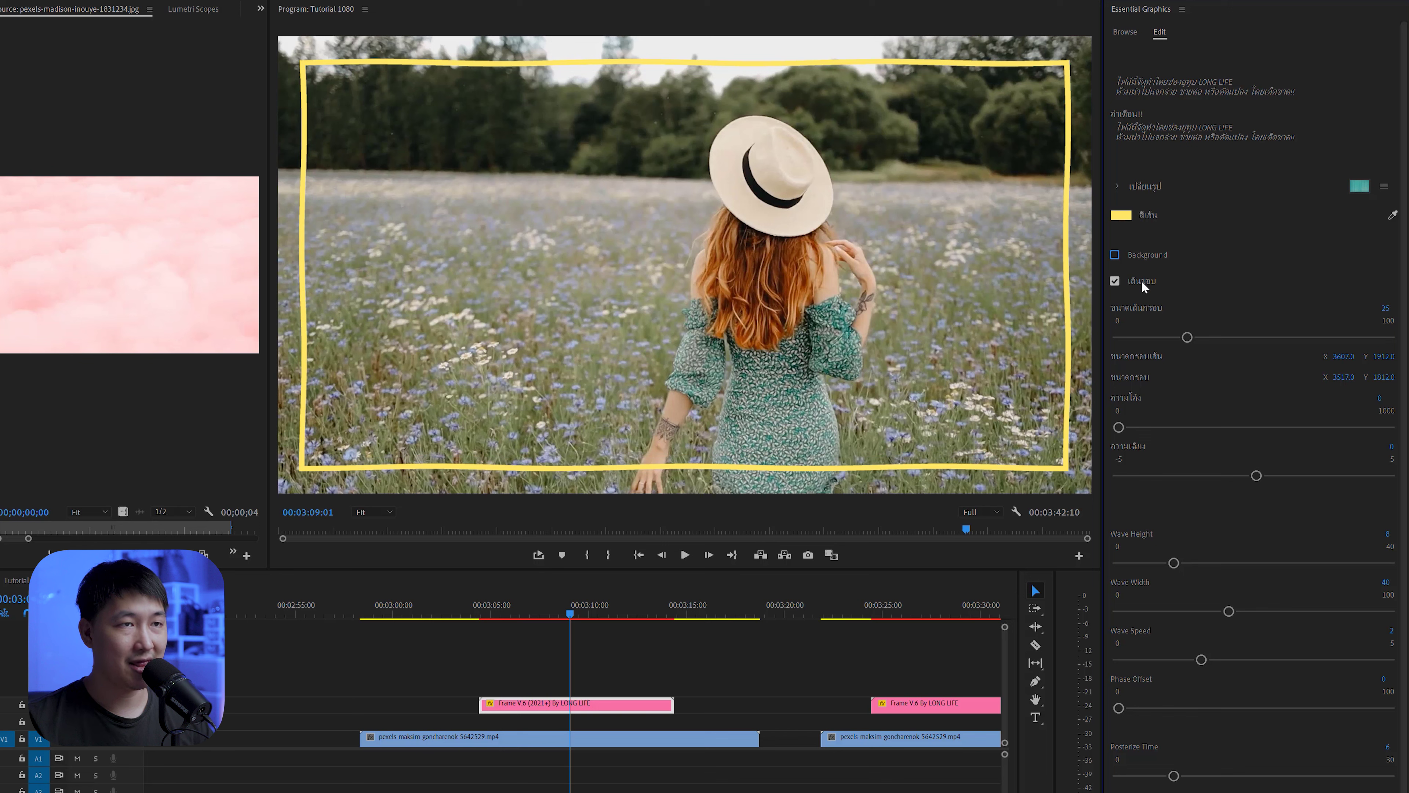
pyautogui.click(1142, 282)
pyautogui.click(1146, 255)
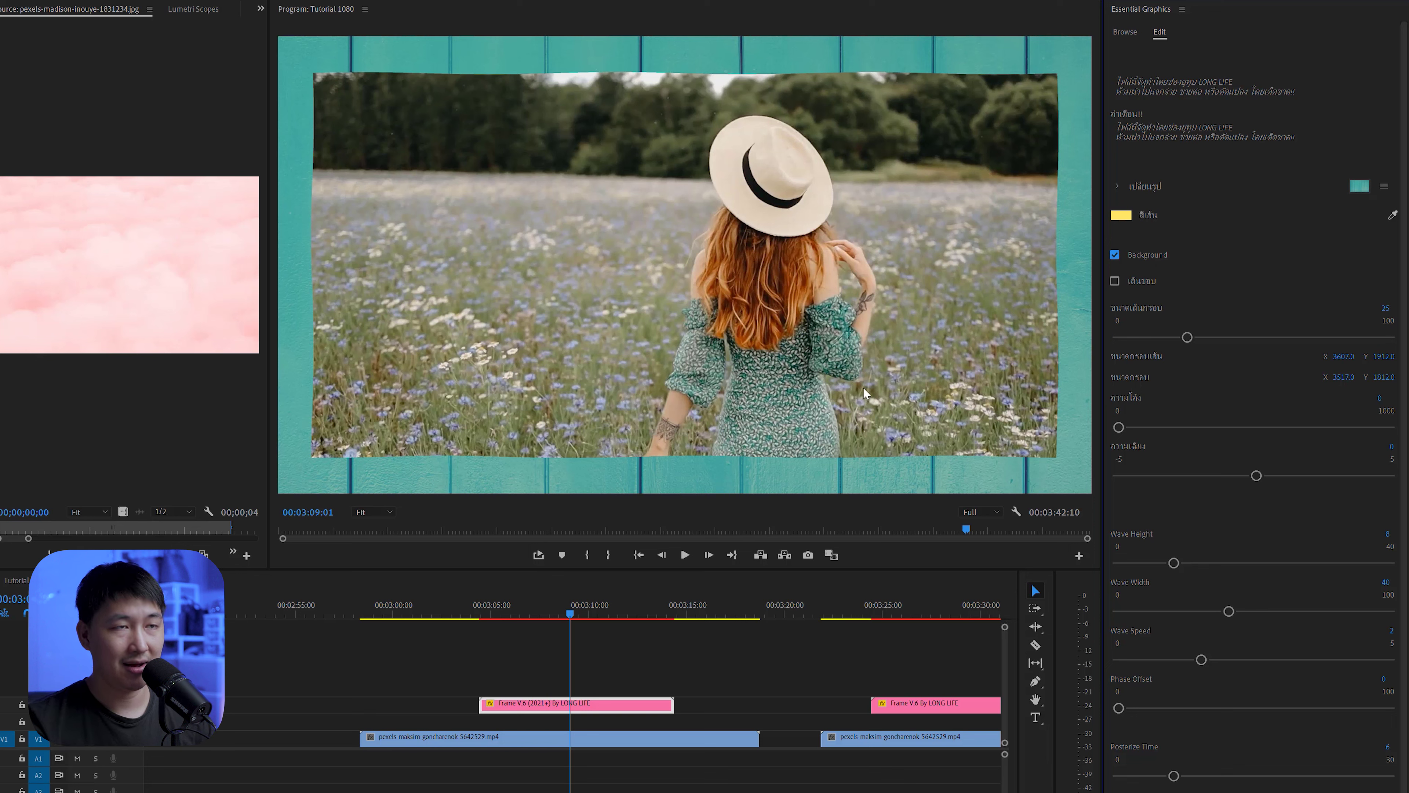
# Zoom the timeline in and play the framed video from before the clip
pyautogui.click(539, 652)
pyautogui.press('=')
pyautogui.click(387, 605)
pyautogui.press('space')
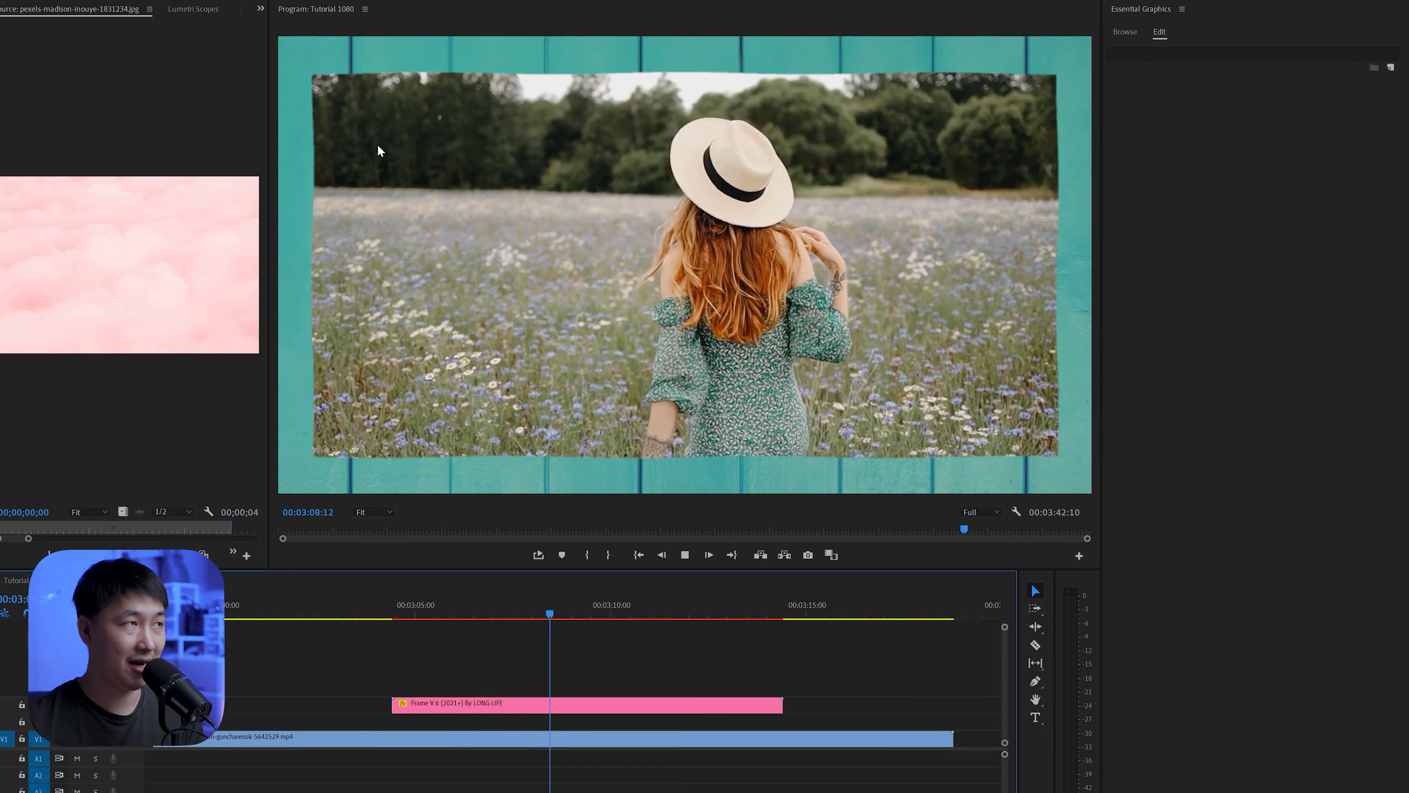
# Stop playback and select the Frame V.6 clip to show its Essential Graphics controls
pyautogui.press('space')
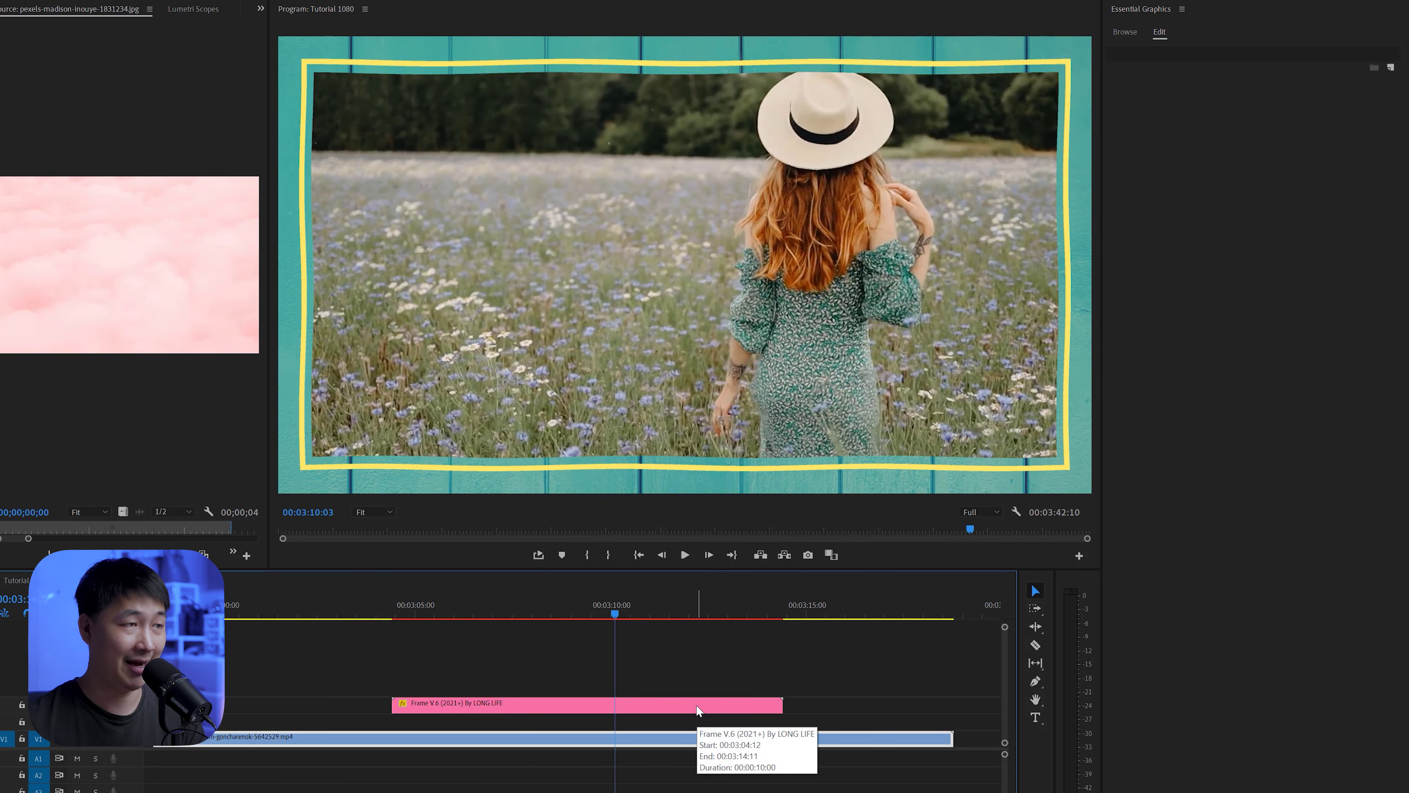
pyautogui.click(697, 708)
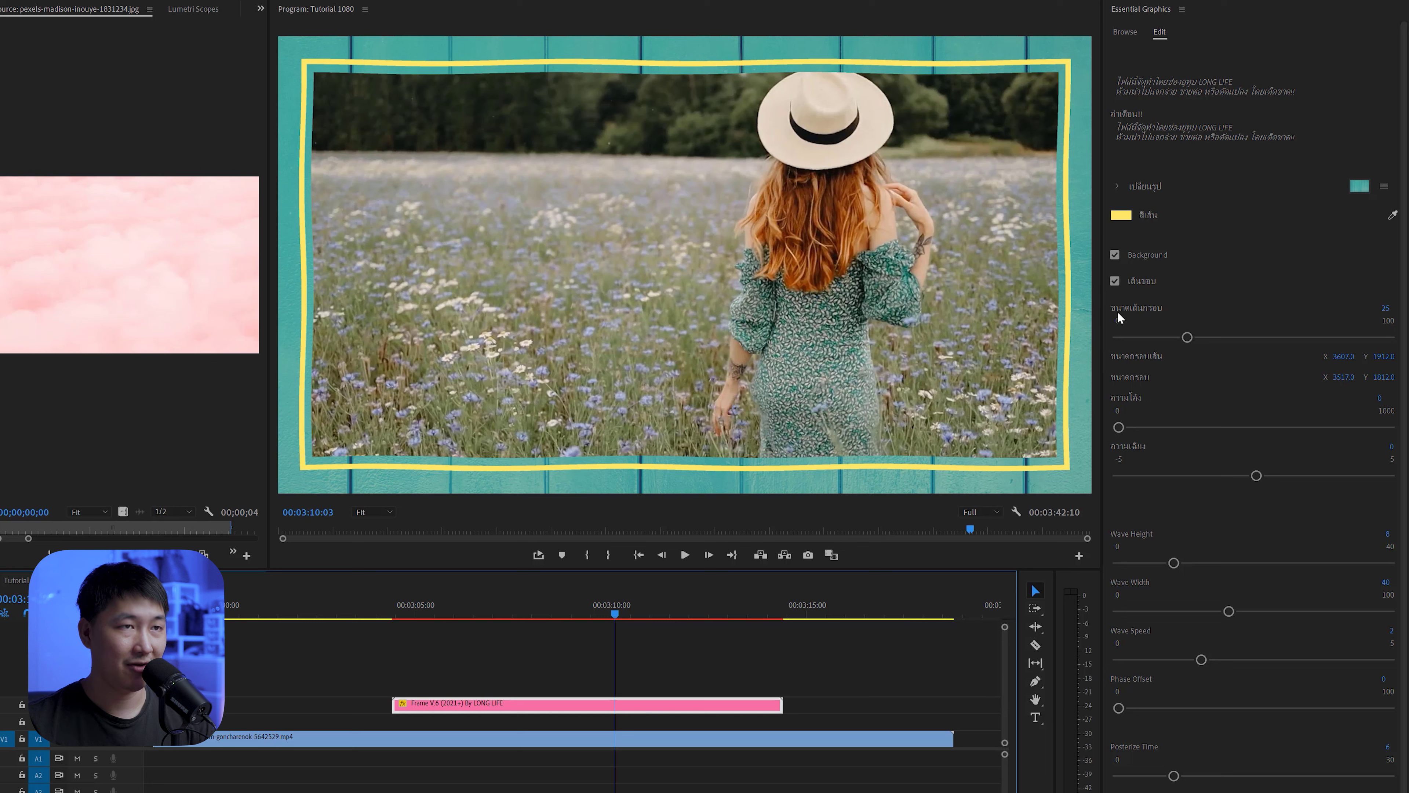
# Try a border line thickness of about 94, play it back, then settle on 35
pyautogui.moveTo(1189, 337); pyautogui.dragTo(1371, 337)
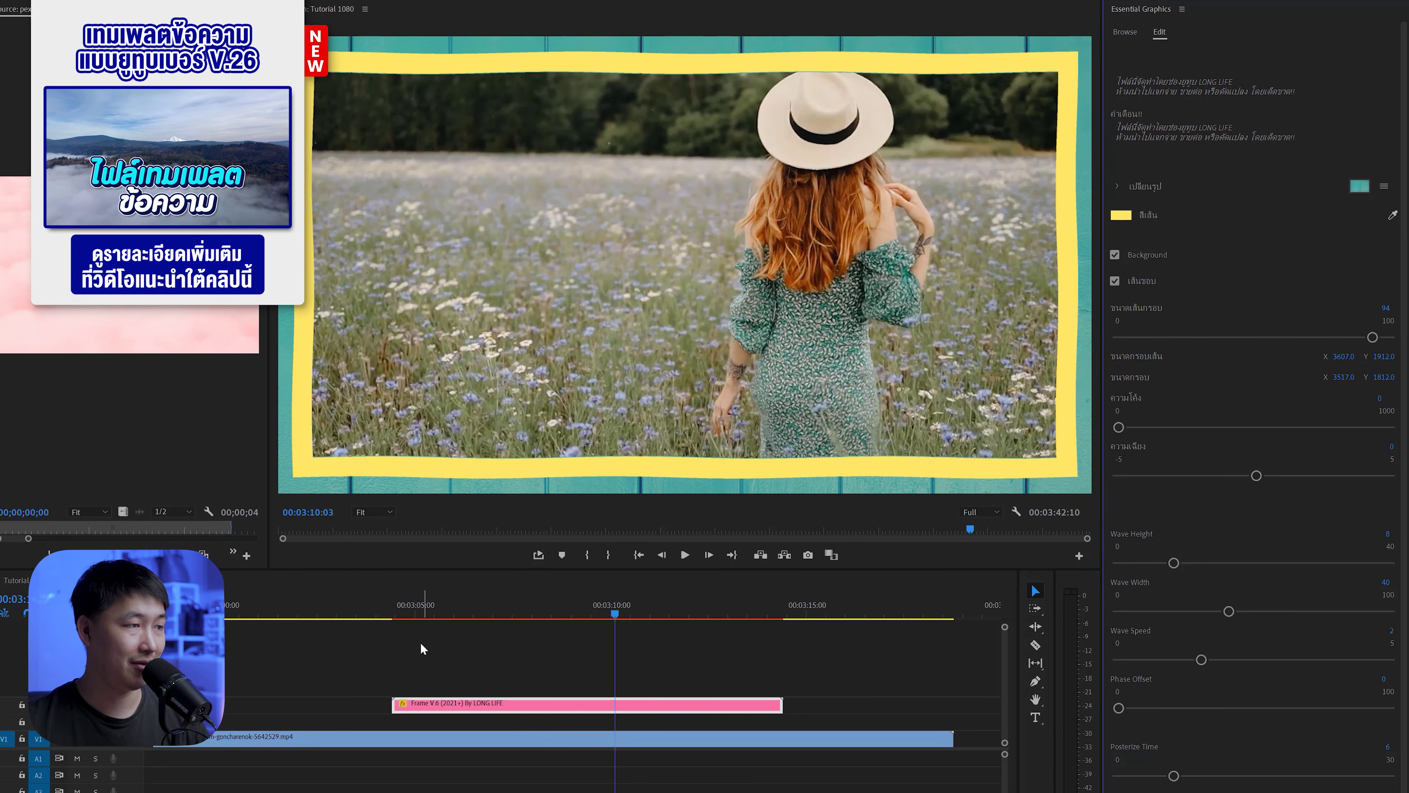
pyautogui.click(466, 610)
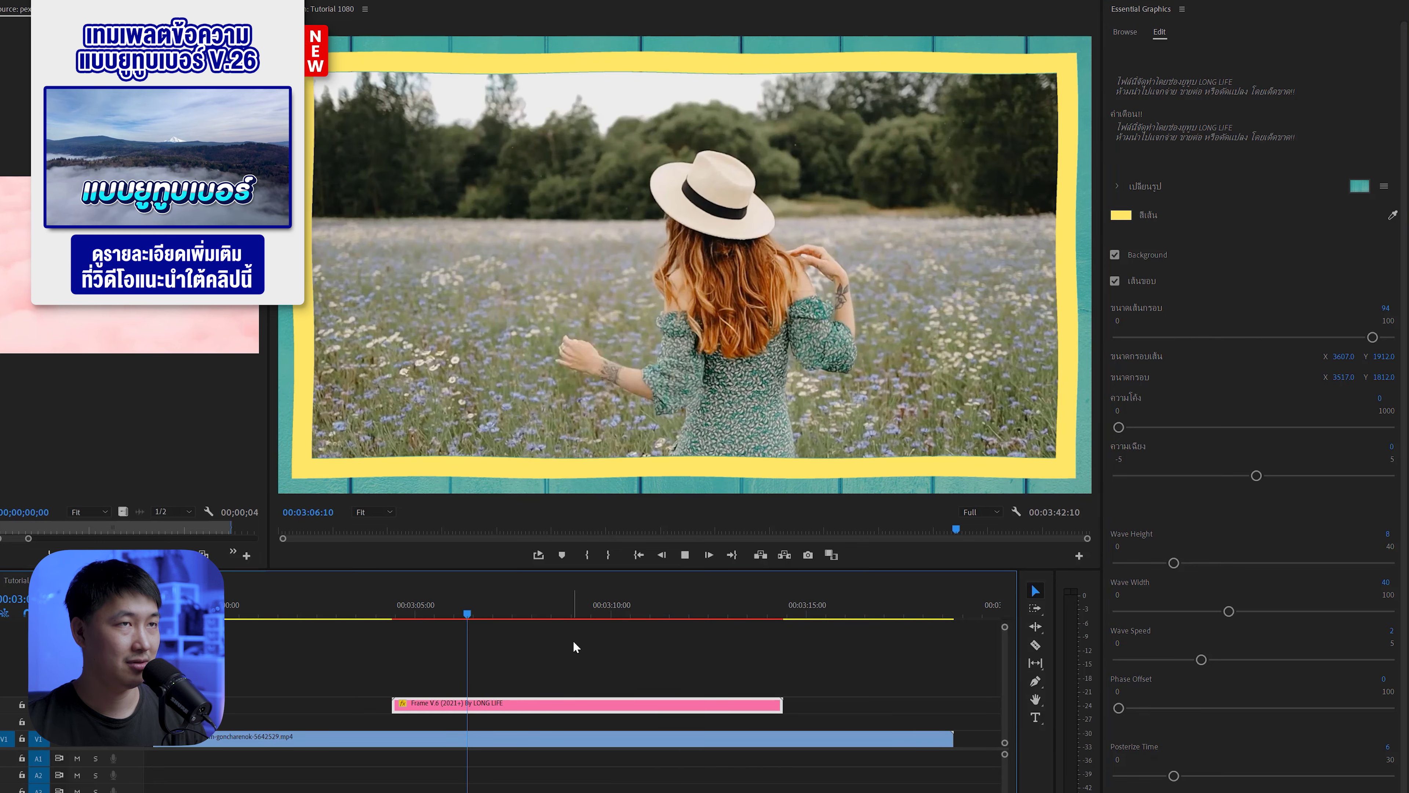
pyautogui.press('space')
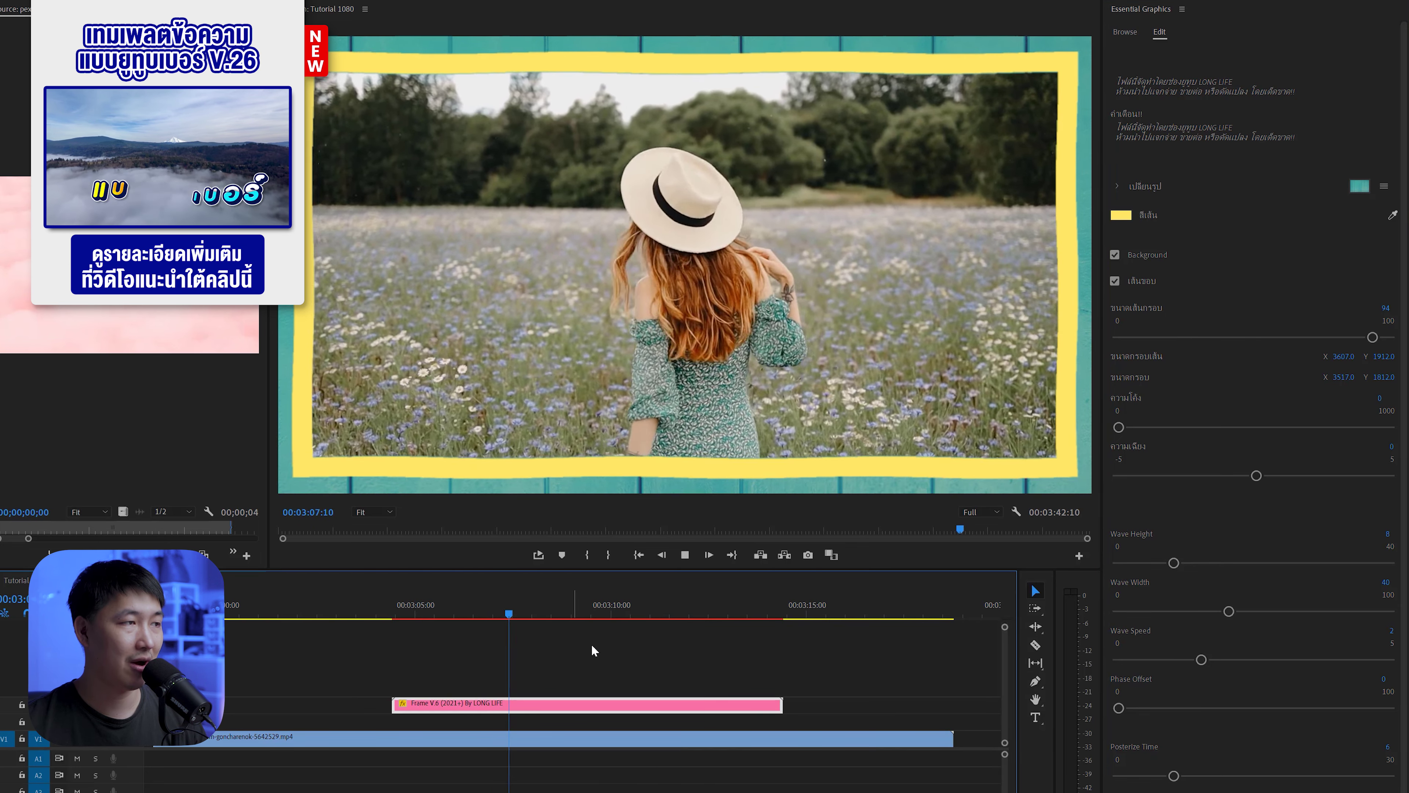
pyautogui.press('space')
pyautogui.moveTo(1373, 337); pyautogui.dragTo(1214, 337)
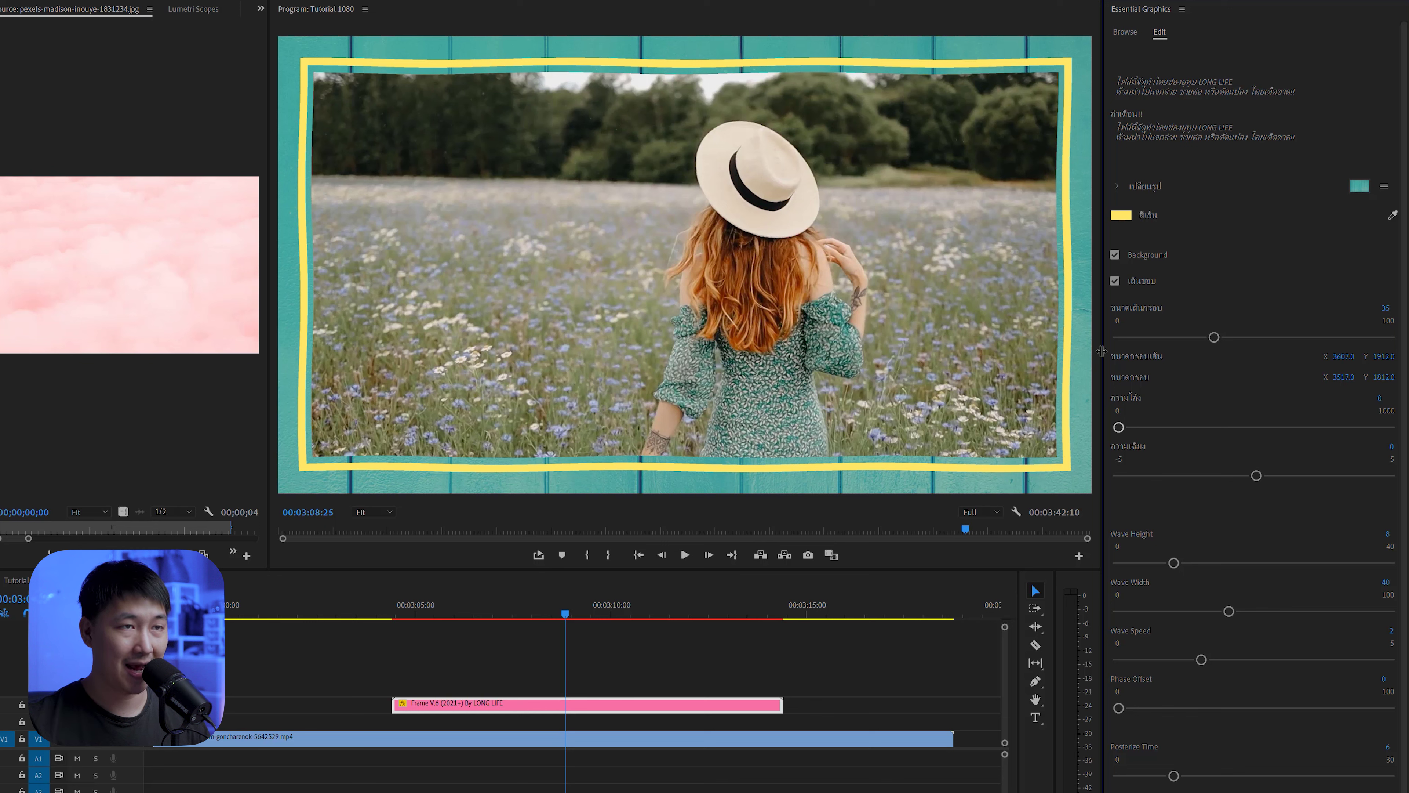
# Scrub the line-frame width down to 2824 and the frame size down to about 2845 × 1709
pyautogui.moveTo(1344, 356)
pyautogui.mouseDown()
pyautogui.moveTo(1311, 356)
pyautogui.moveTo(1354, 357)
pyautogui.mouseUp()
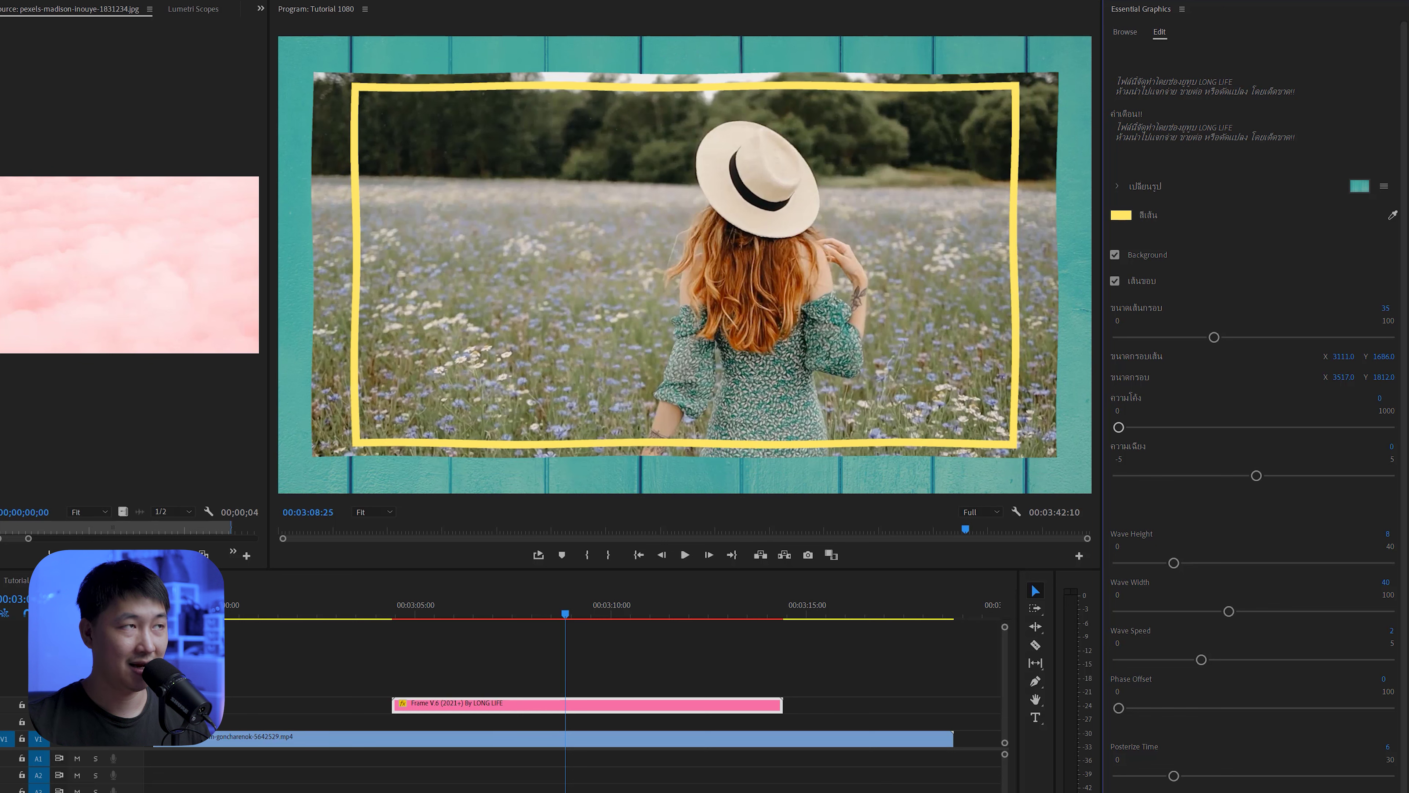
pyautogui.moveTo(1344, 357)
pyautogui.mouseDown()
pyautogui.moveTo(1325, 356)
pyautogui.moveTo(1345, 356)
pyautogui.mouseUp()
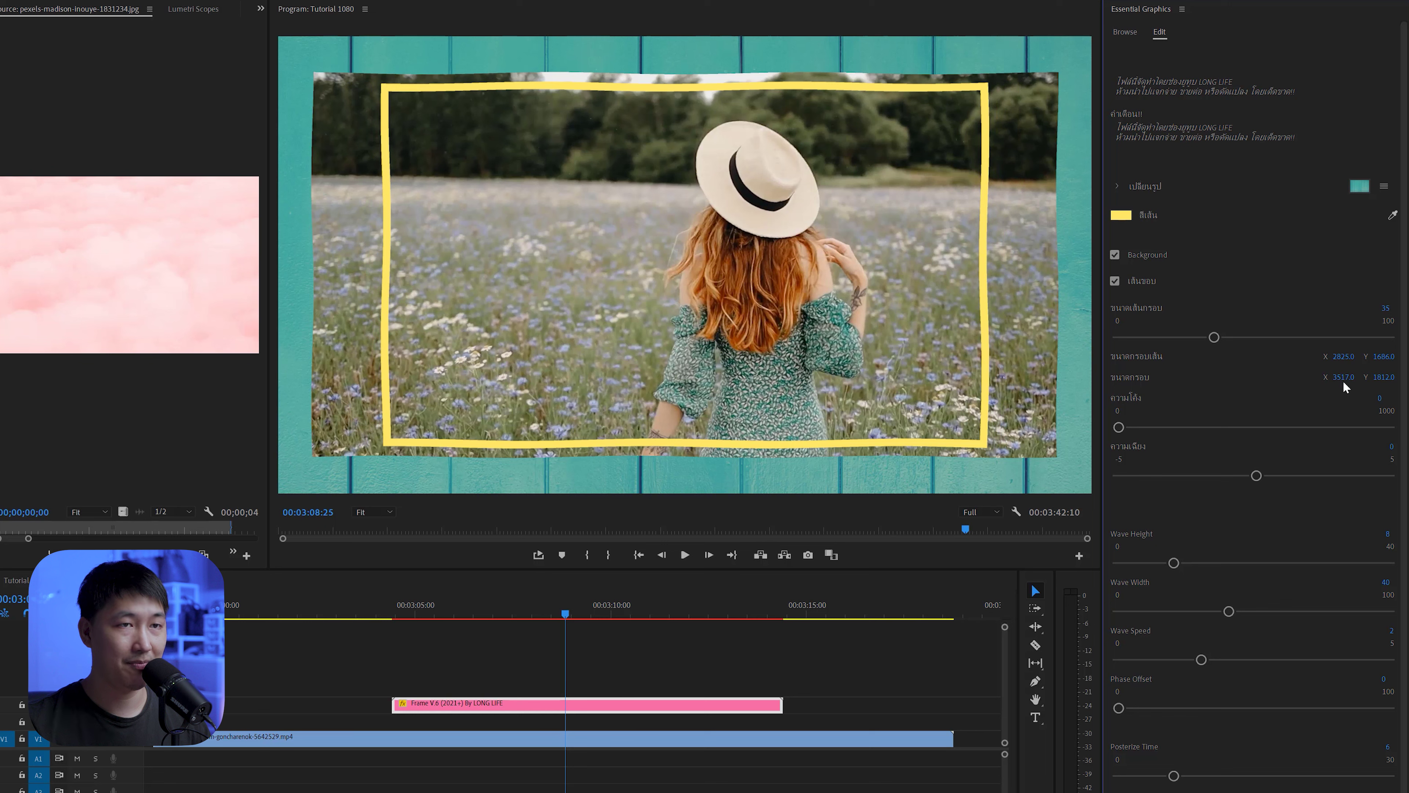
pyautogui.moveTo(1344, 377)
pyautogui.mouseDown()
pyautogui.moveTo(1321, 376)
pyautogui.moveTo(1344, 377)
pyautogui.mouseUp()
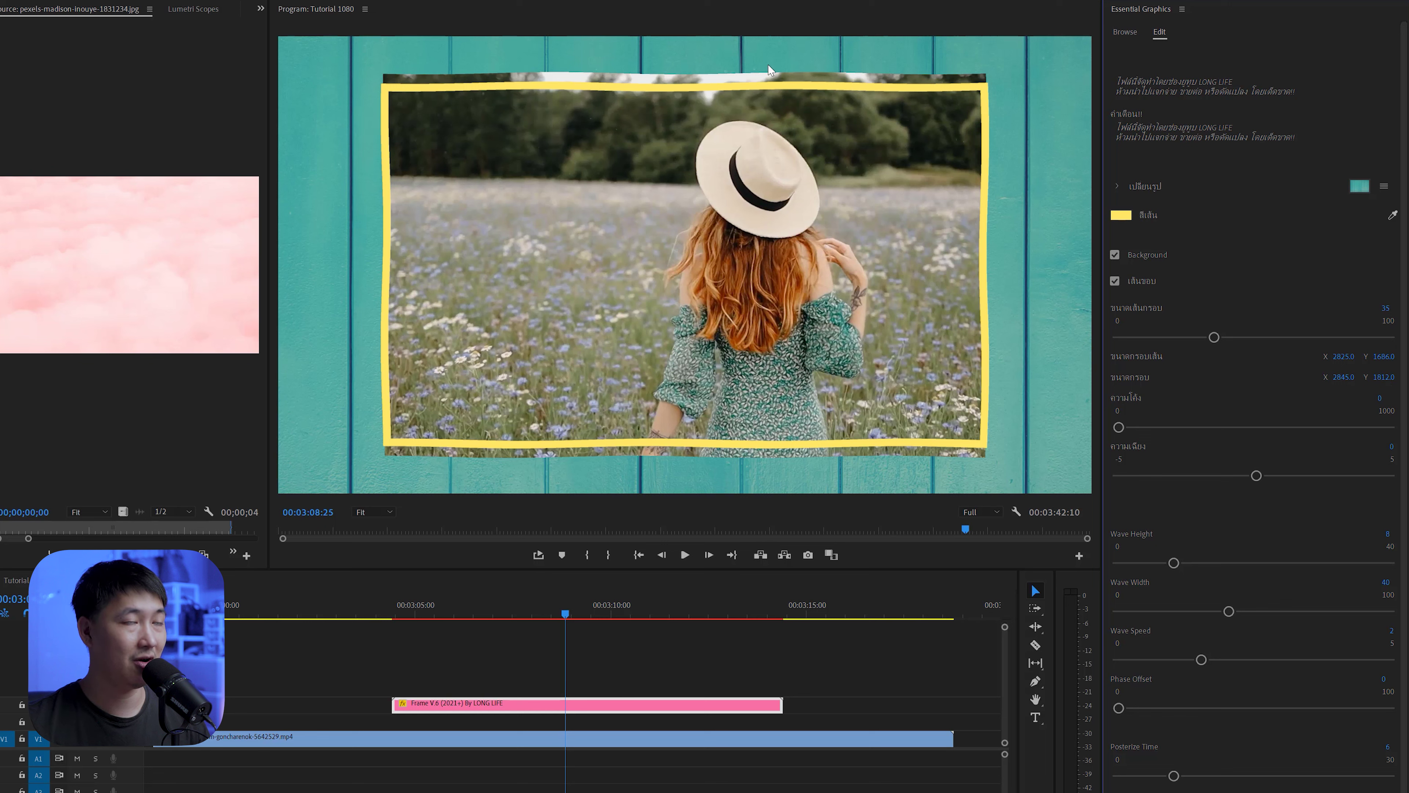
pyautogui.moveTo(1384, 377); pyautogui.dragTo(1343, 377)
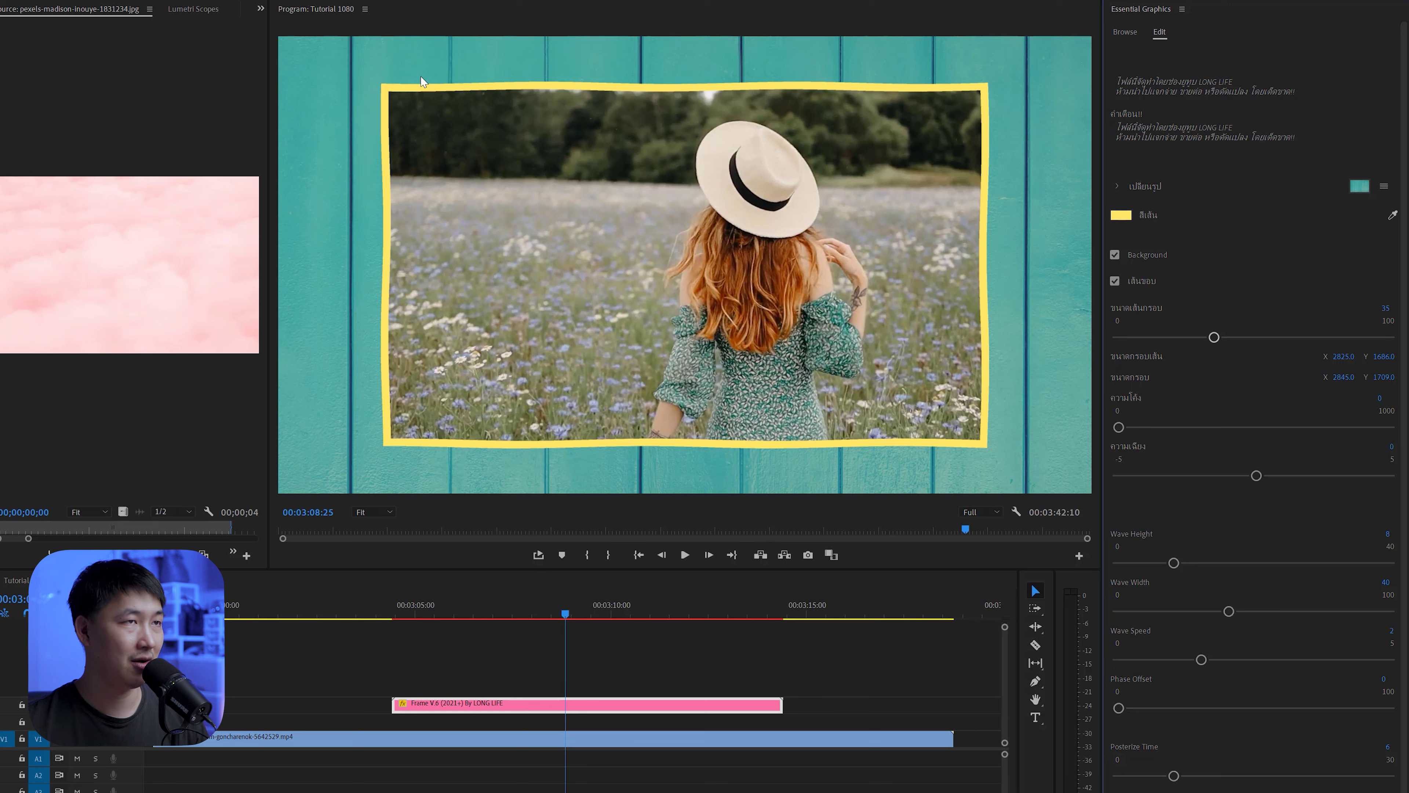
# Play back the shrunken framed video from before the frame clip to check it
pyautogui.click(383, 616)
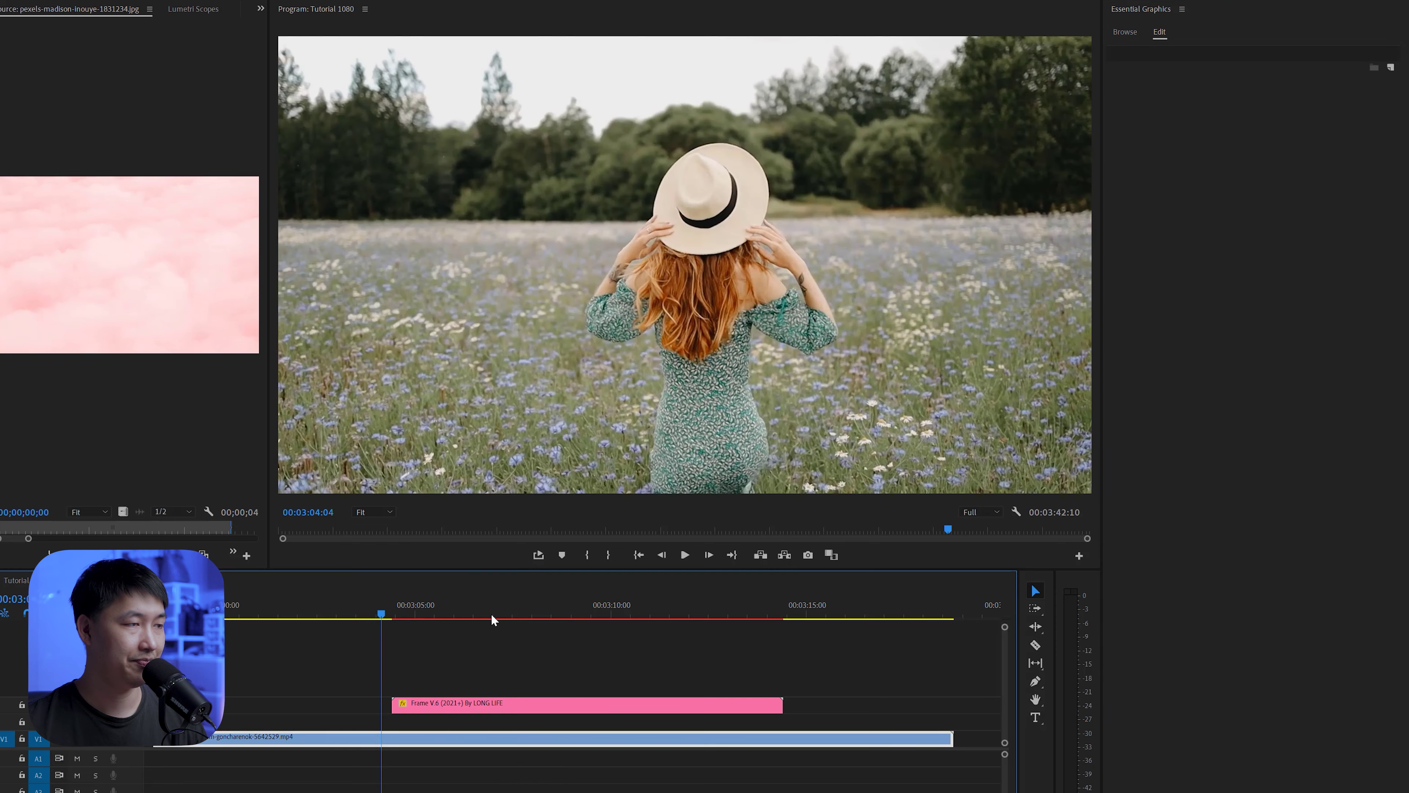
pyautogui.press('space')
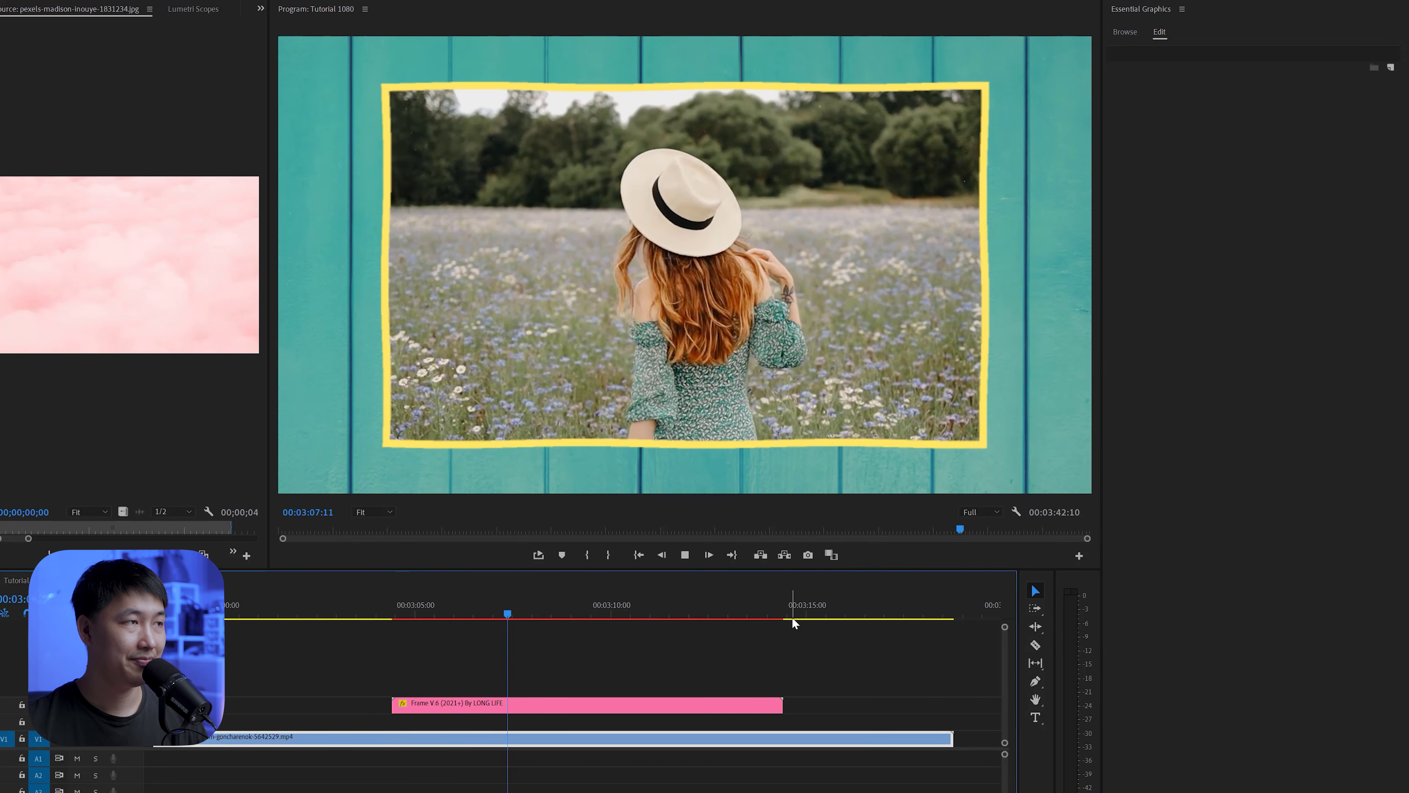
pyautogui.press('space')
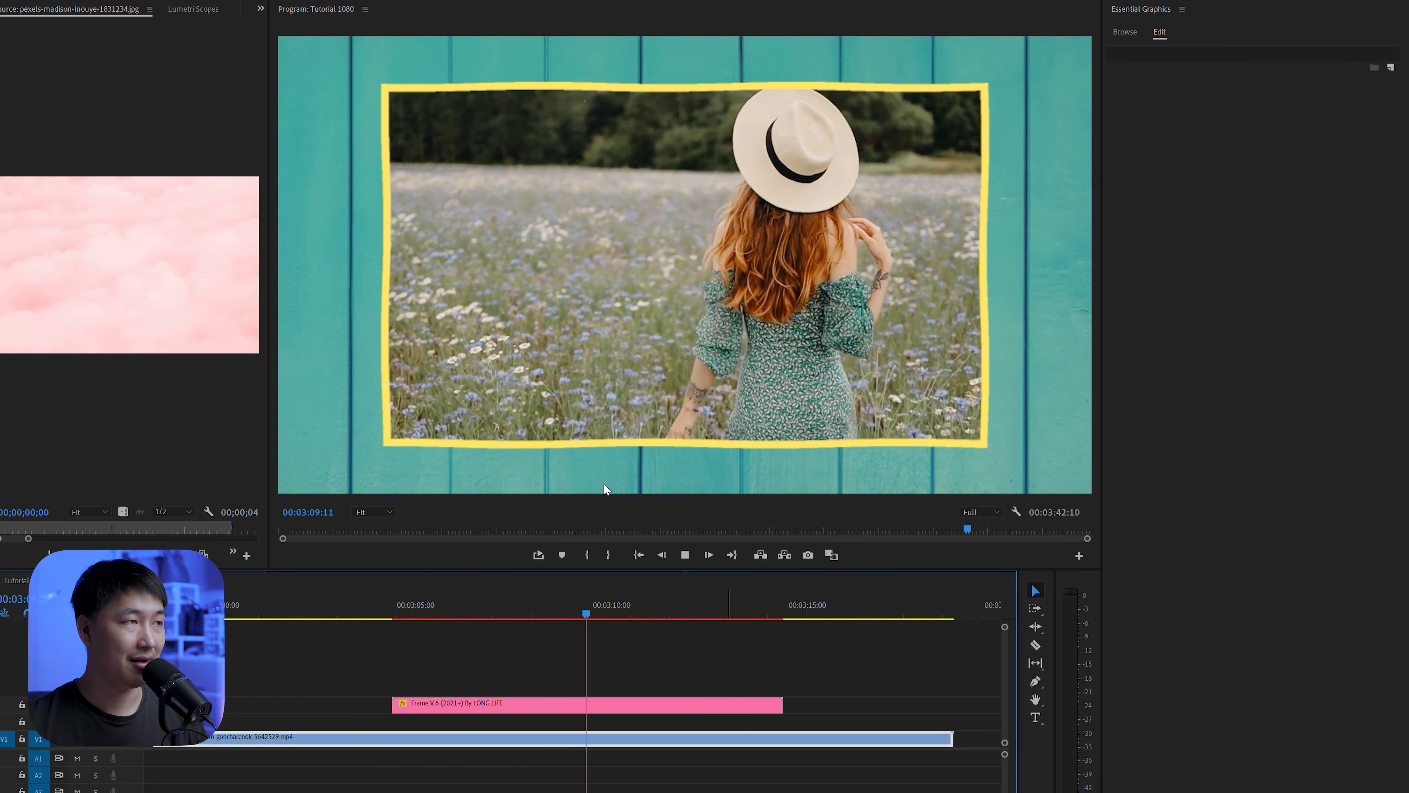
# Reselect the Frame V.6 clip and resize its line frame to 2953 wide and 1936 tall
pyautogui.click(603, 702)
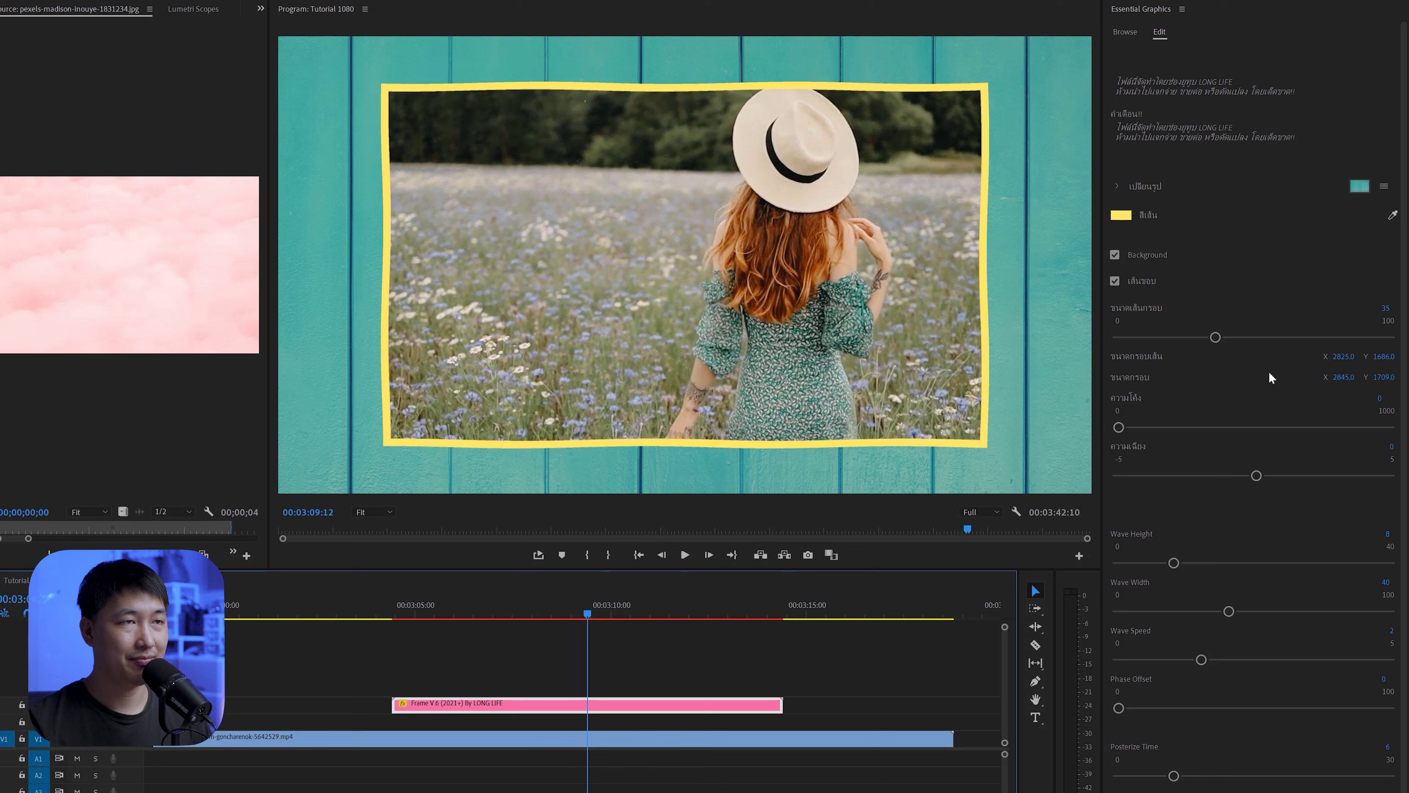
pyautogui.moveTo(1349, 356)
pyautogui.mouseDown()
pyautogui.moveTo(1388, 356)
pyautogui.moveTo(1354, 356)
pyautogui.moveTo(1371, 377)
pyautogui.mouseUp()
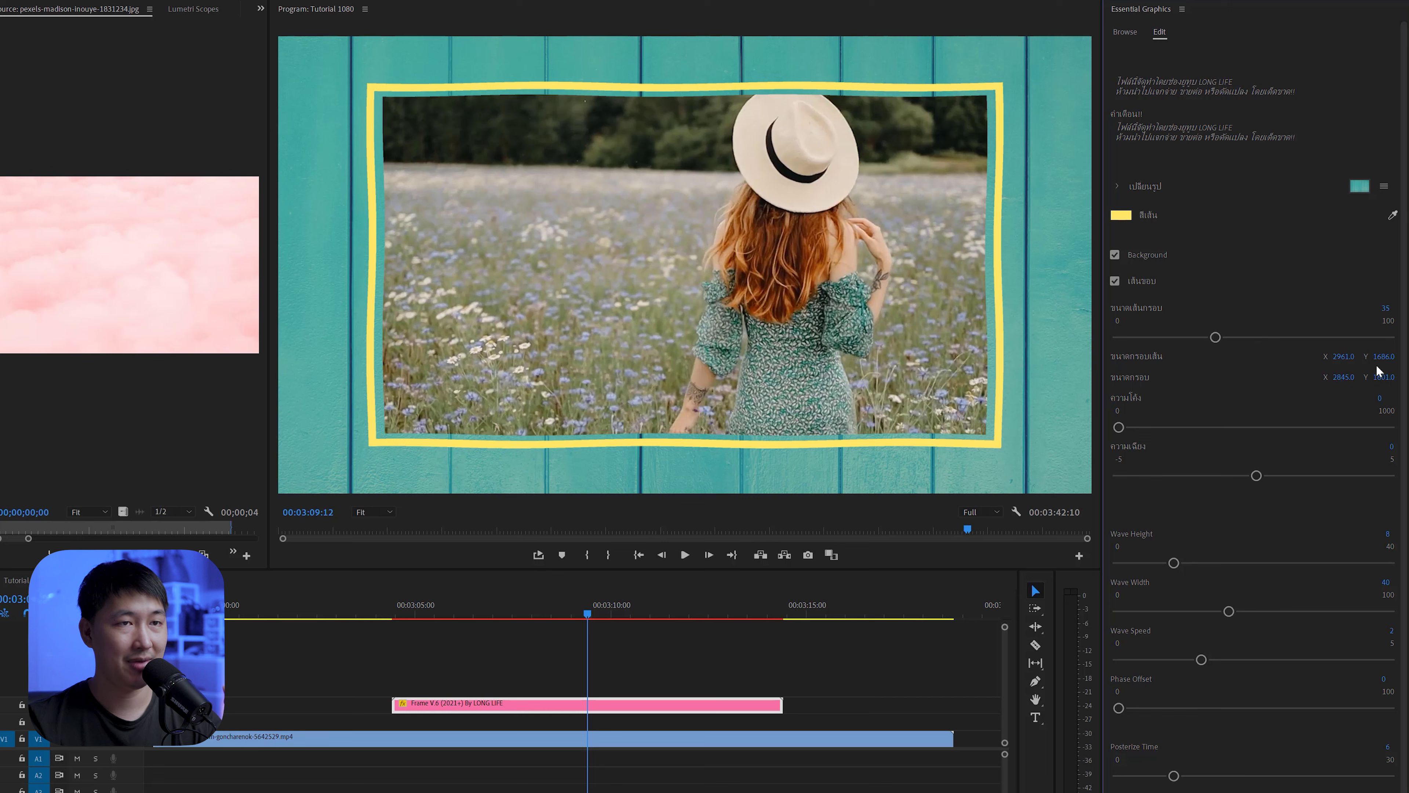
pyautogui.moveTo(1388, 361); pyautogui.dragTo(1403, 360)
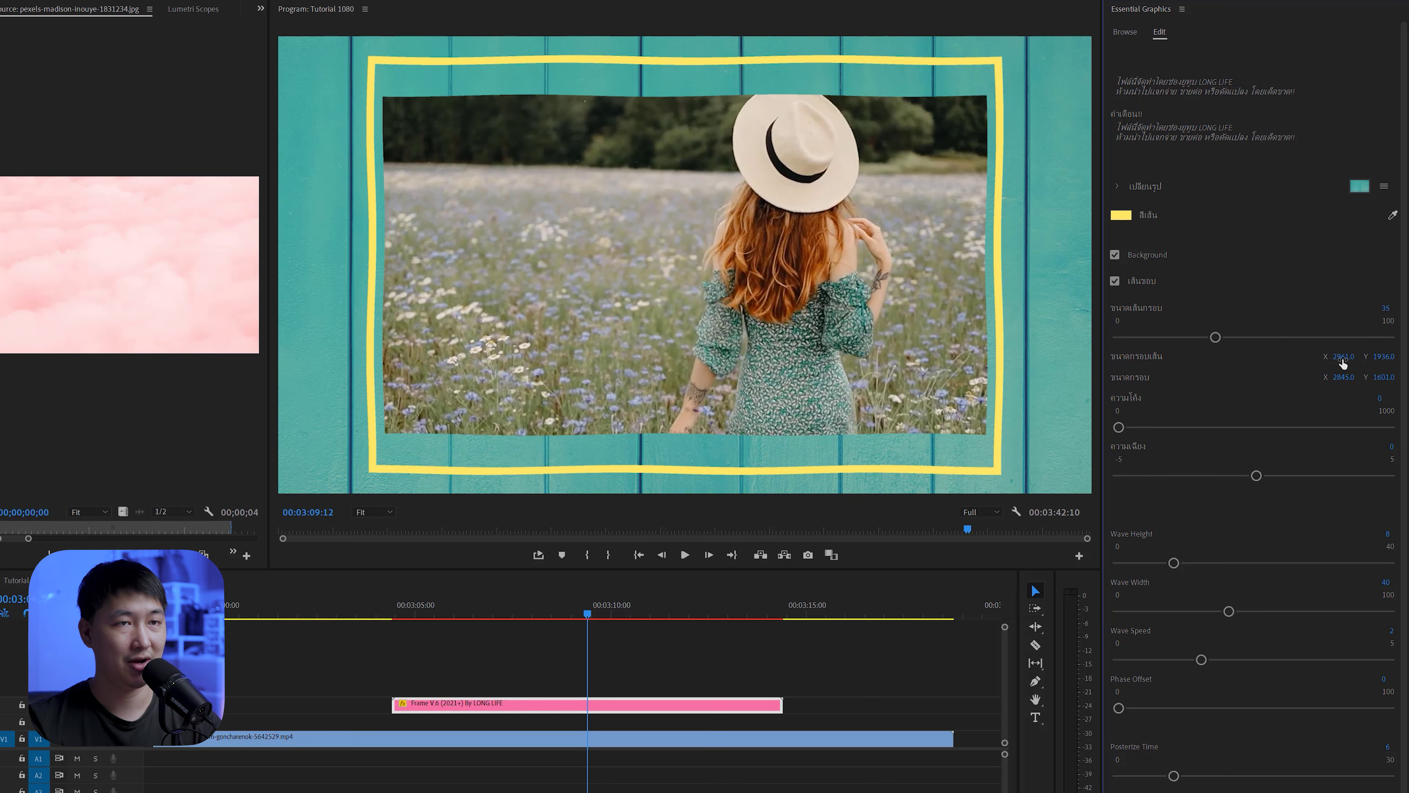
# Enlarge the line frame to 3520 × 1859 and the frame size to 3498 × 1840, then return the playhead to 00:03:06:09
pyautogui.moveTo(1344, 357)
pyautogui.mouseDown()
pyautogui.moveTo(1376, 357)
pyautogui.moveTo(1335, 357)
pyautogui.moveTo(1345, 376)
pyautogui.moveTo(1407, 377)
pyautogui.mouseUp()
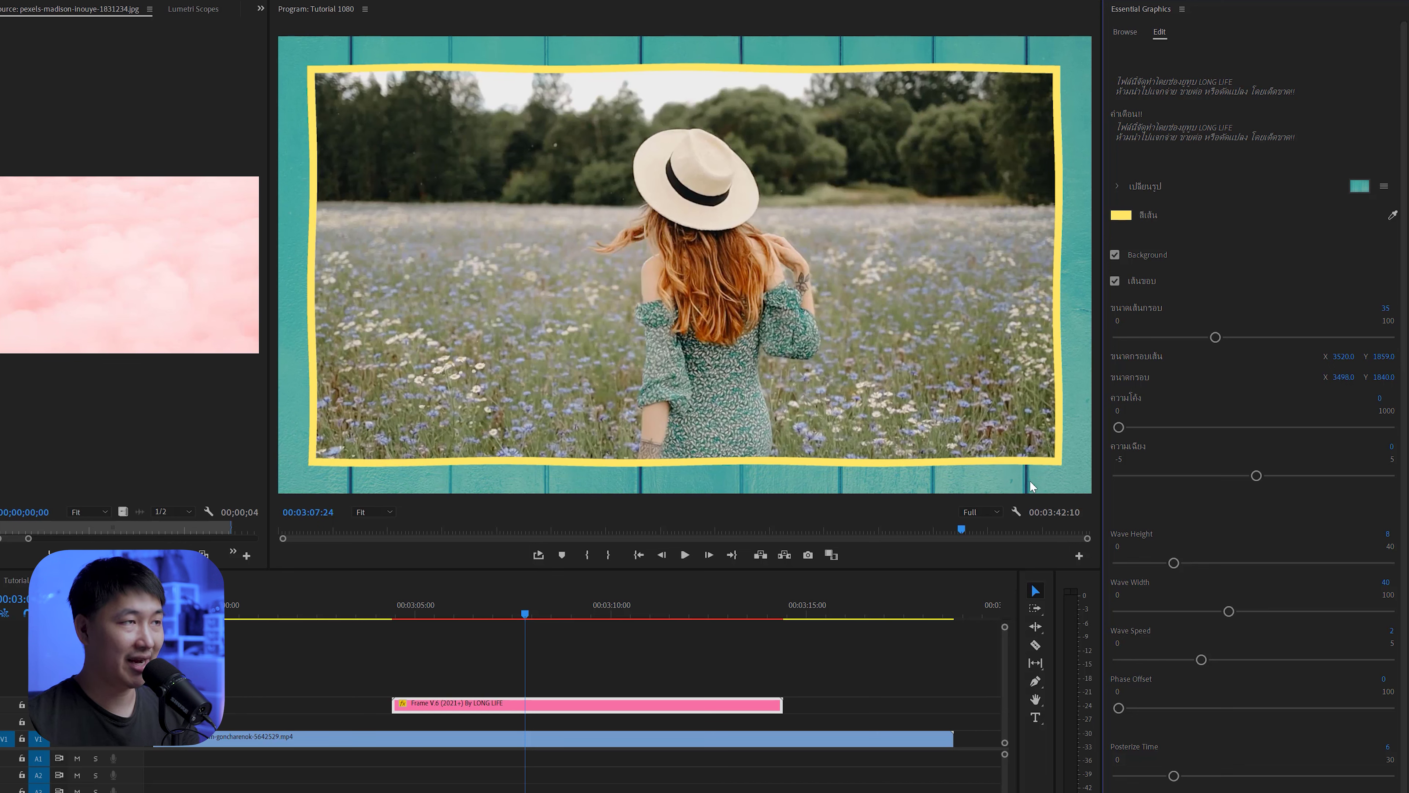
pyautogui.click(467, 616)
# Select the Frame V.6 clip and park the playhead at 00:03:08:06 for the curvature change
pyautogui.click(613, 669)
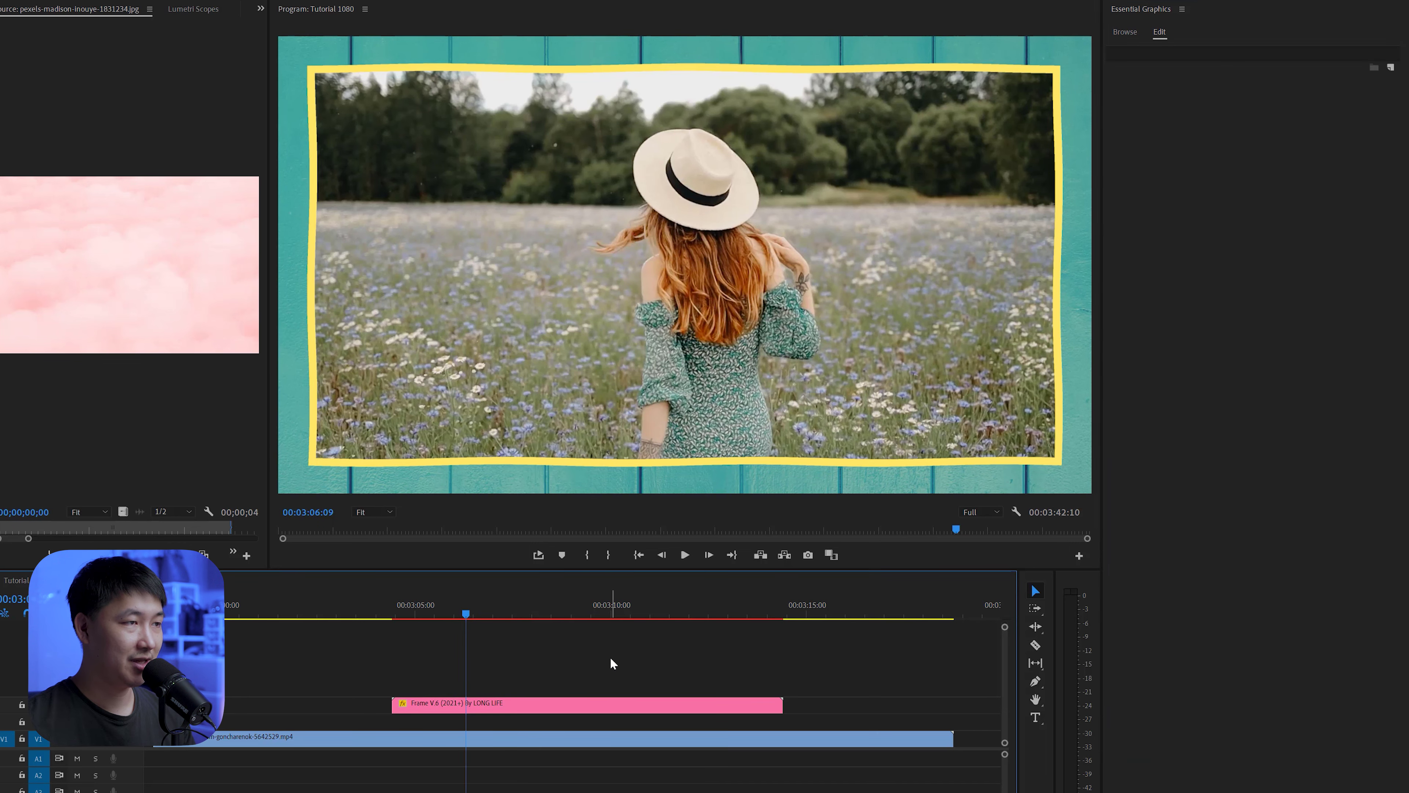
pyautogui.click(541, 613)
pyautogui.click(555, 705)
pyautogui.moveTo(1171, 427)
pyautogui.mouseDown()
pyautogui.moveTo(1147, 427)
pyautogui.moveTo(1389, 427)
pyautogui.moveTo(1205, 427)
pyautogui.mouseUp()
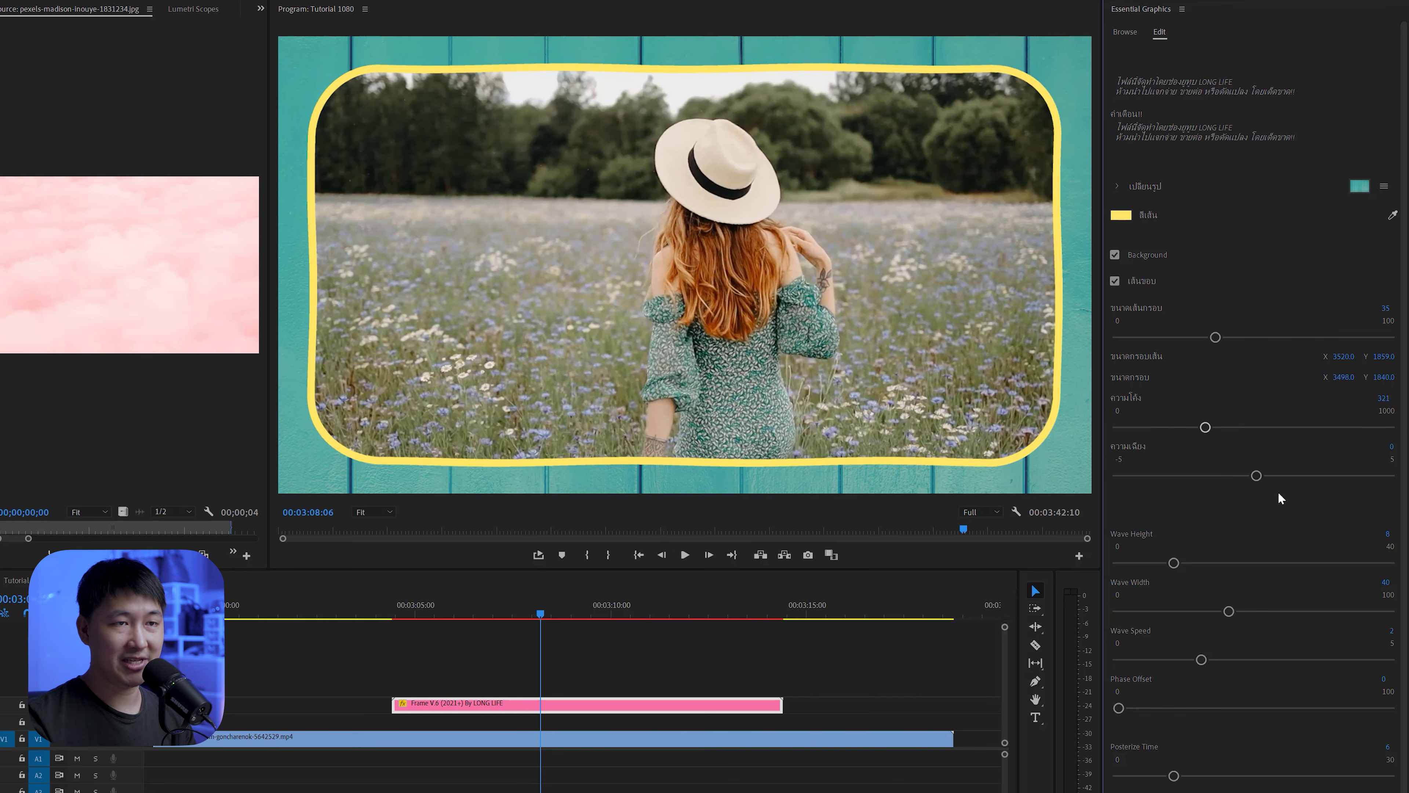
pyautogui.moveTo(1256, 475)
pyautogui.mouseDown()
pyautogui.moveTo(1339, 476)
pyautogui.moveTo(1174, 479)
pyautogui.mouseUp()
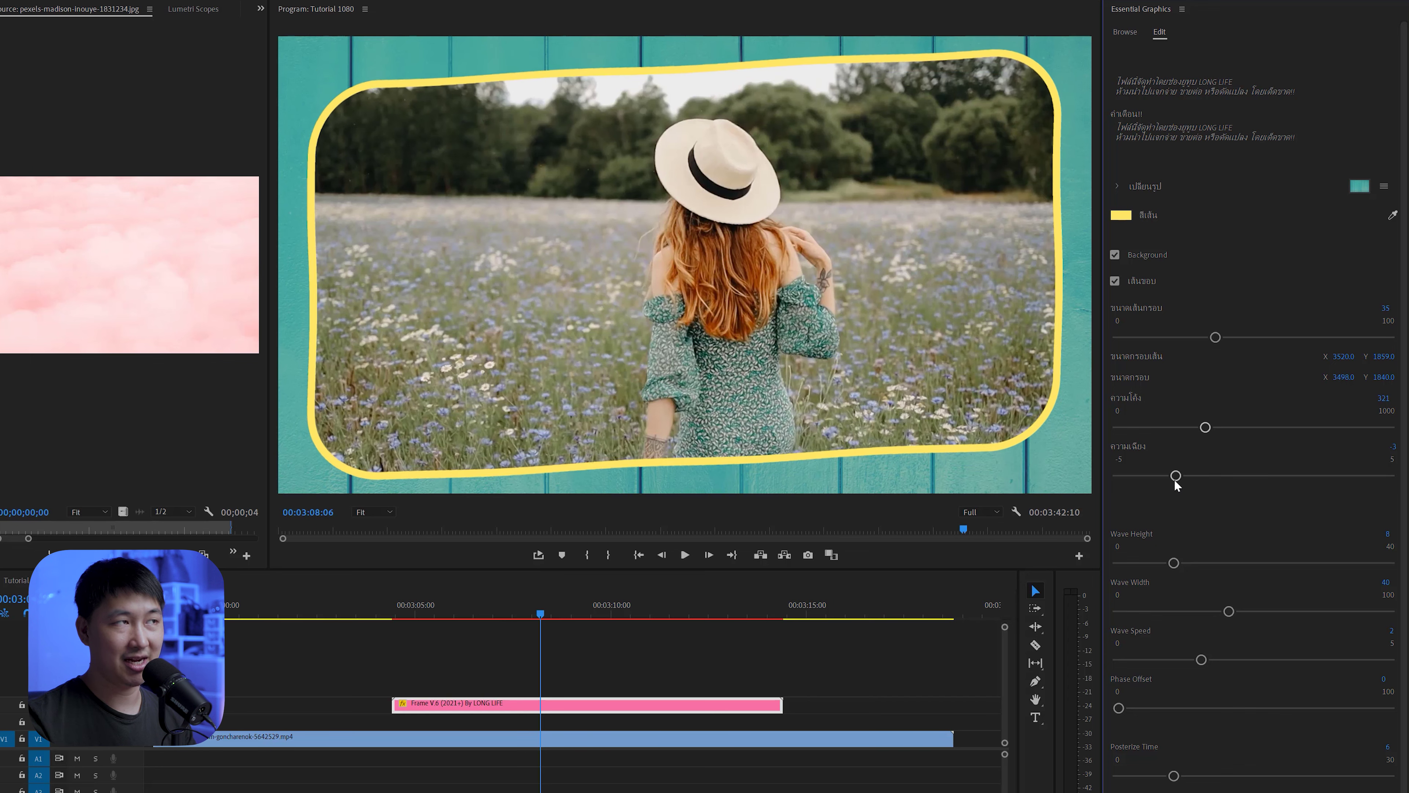
pyautogui.moveTo(1188, 427); pyautogui.dragTo(977, 447)
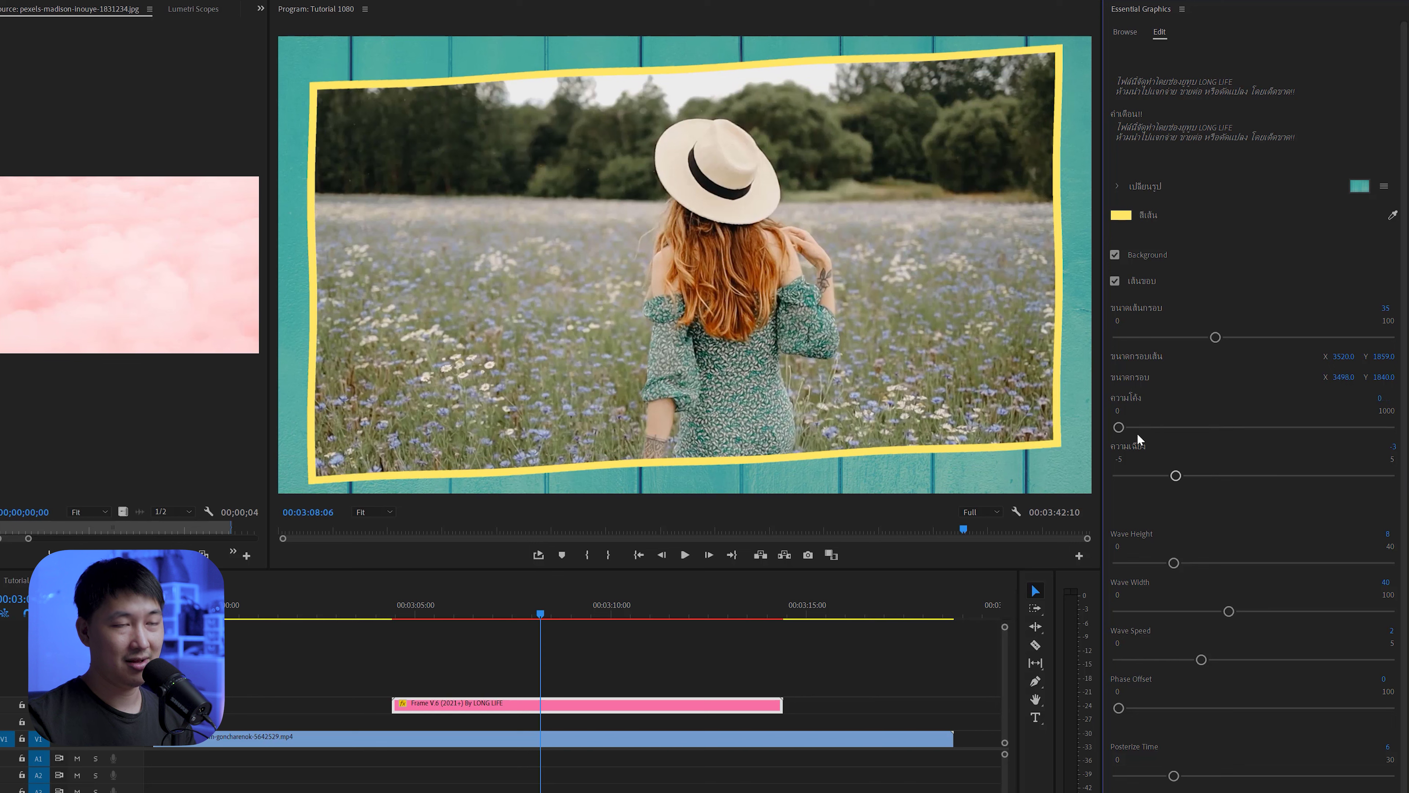
# Test different wave heights and widths, ending at wave height 8 and wave width 37
pyautogui.scroll(-1, 1304, 493)
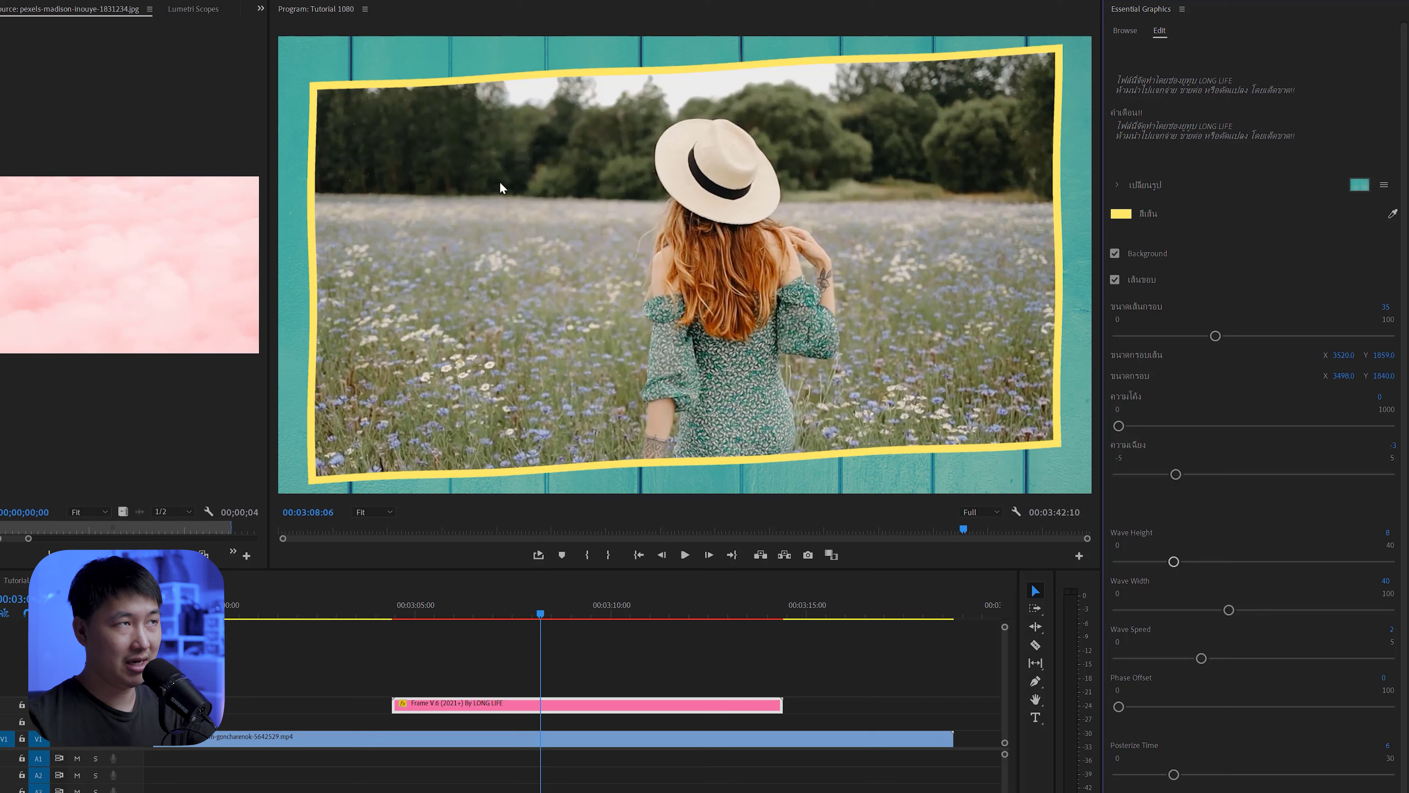
pyautogui.moveTo(1181, 560); pyautogui.dragTo(1299, 560)
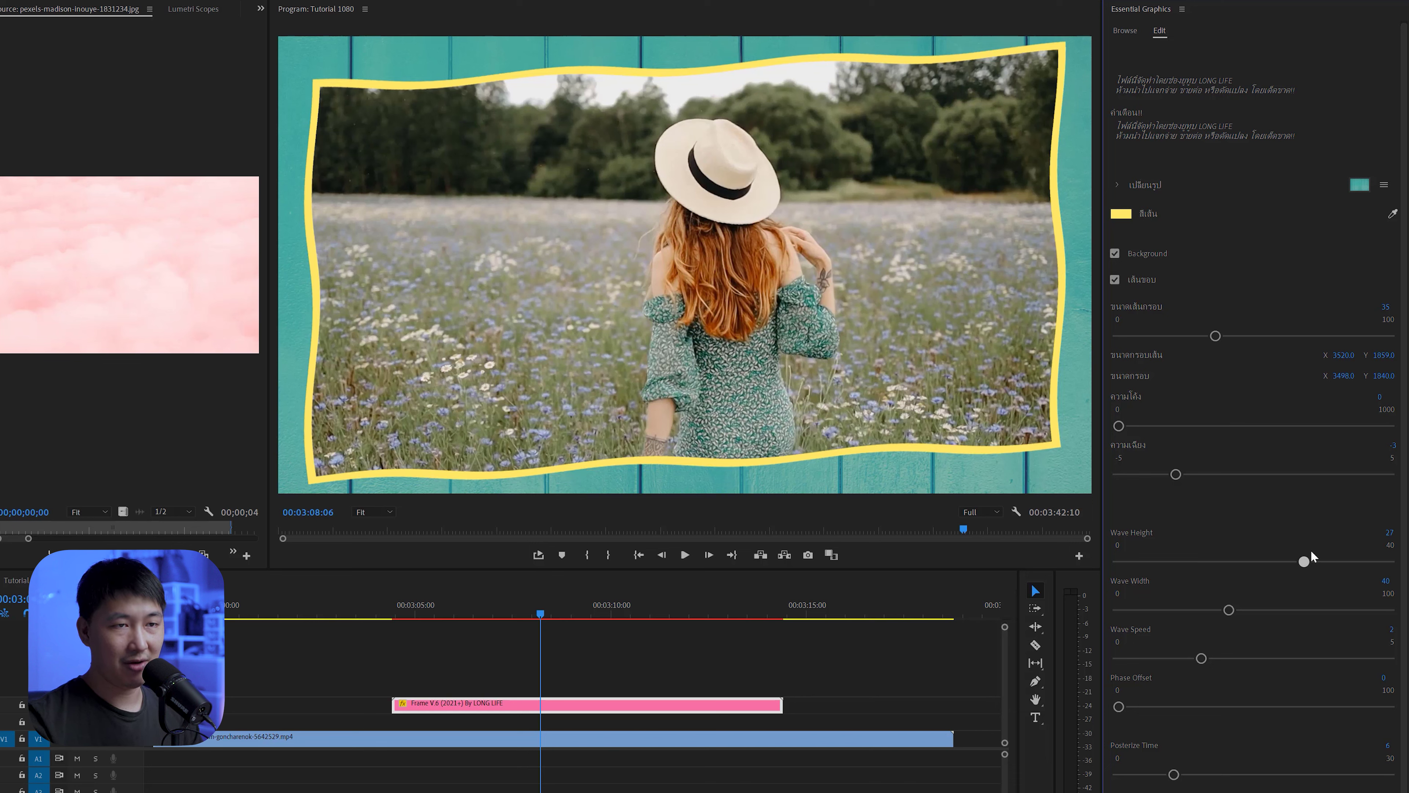
pyautogui.moveTo(1311, 558)
pyautogui.mouseDown()
pyautogui.moveTo(1188, 548)
pyautogui.moveTo(1299, 537)
pyautogui.moveTo(1188, 594)
pyautogui.mouseUp()
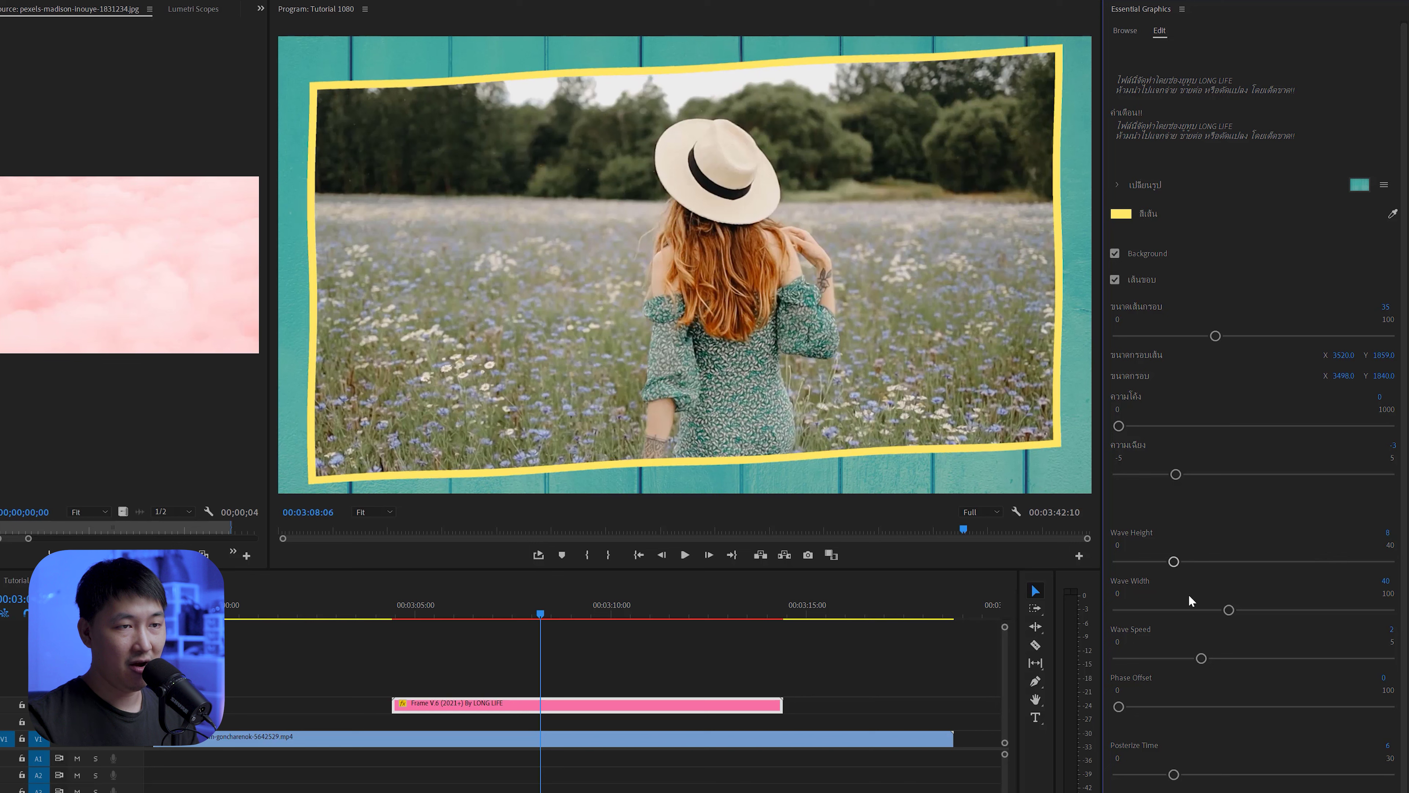
pyautogui.moveTo(1231, 609)
pyautogui.mouseDown()
pyautogui.moveTo(1390, 610)
pyautogui.moveTo(1223, 609)
pyautogui.mouseUp()
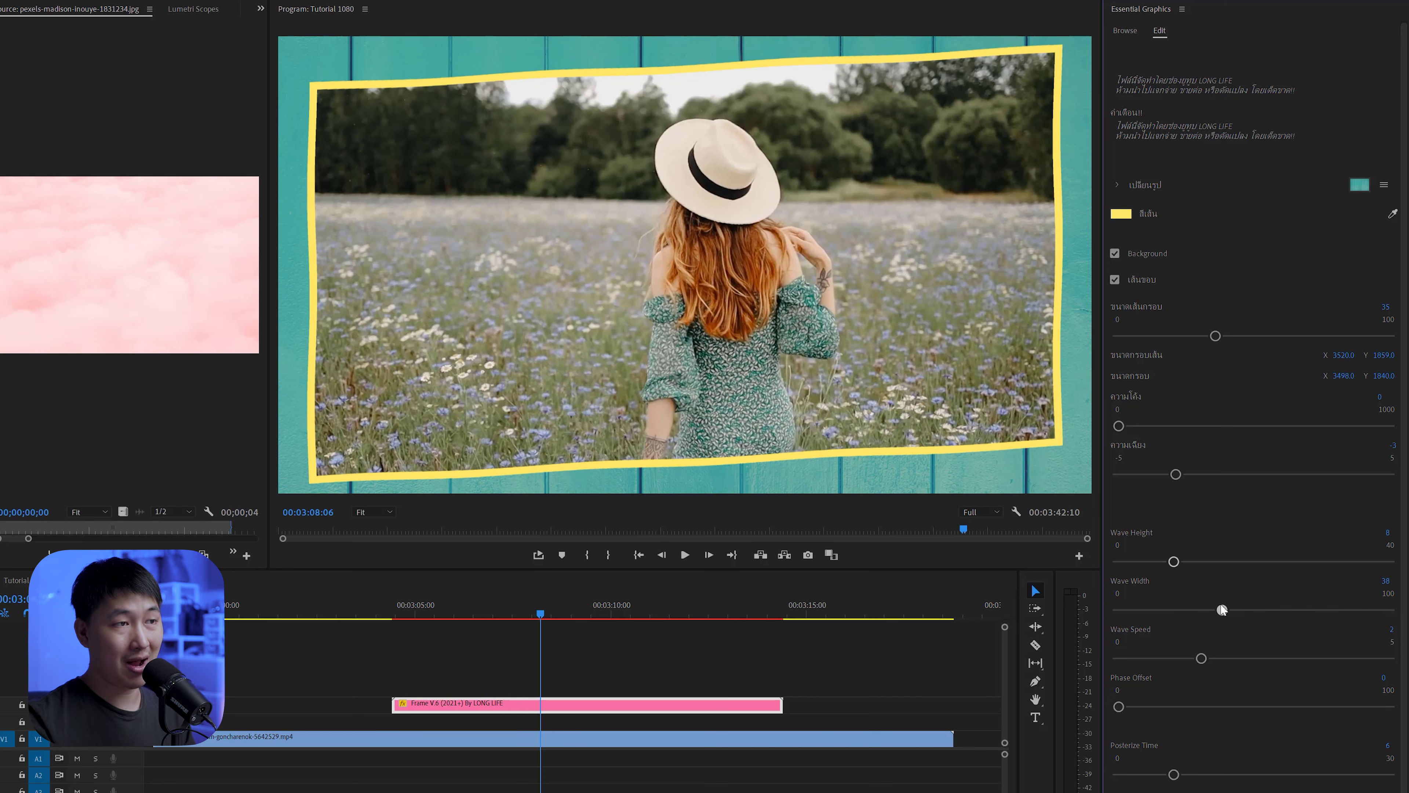
pyautogui.moveTo(1223, 609); pyautogui.dragTo(1219, 609)
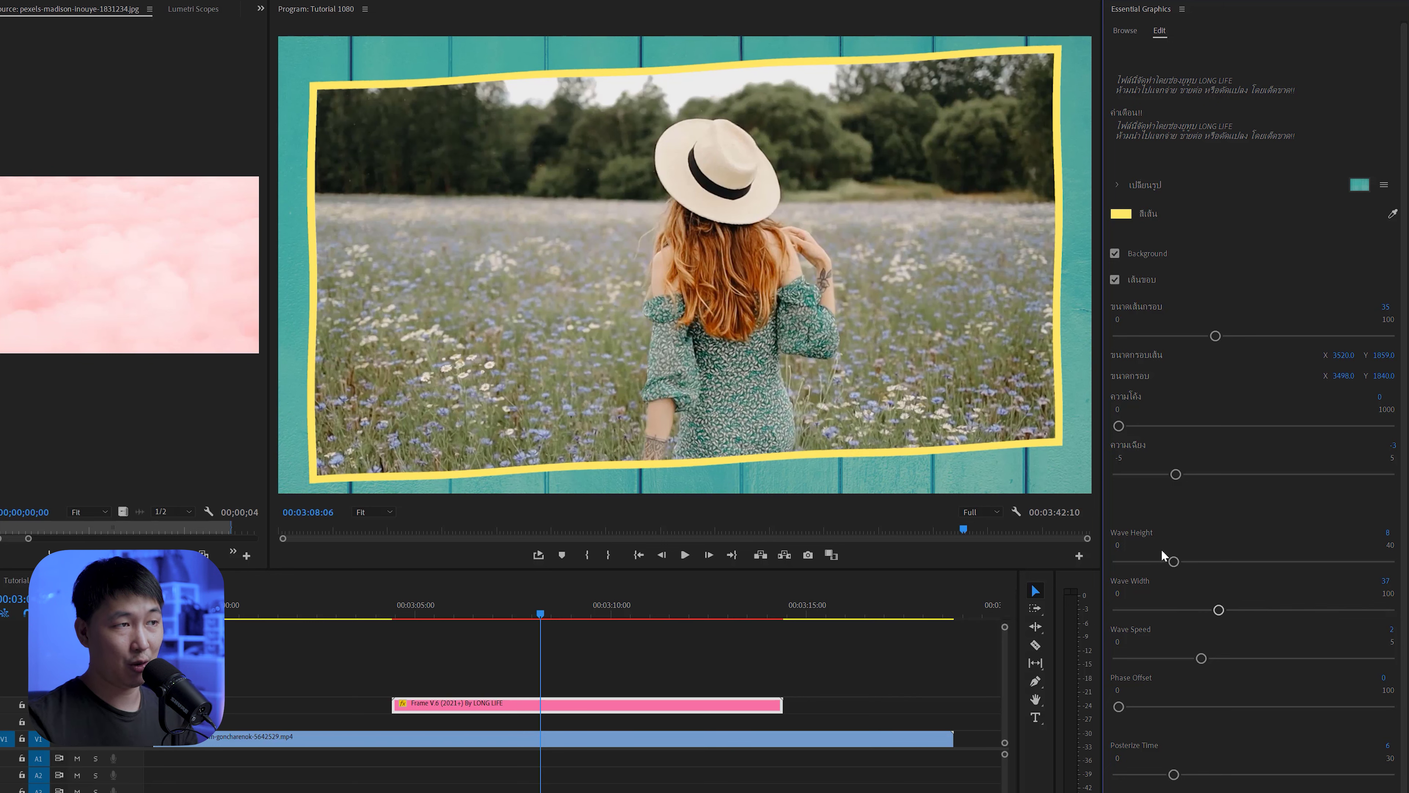
pyautogui.moveTo(1173, 561); pyautogui.dragTo(1389, 561)
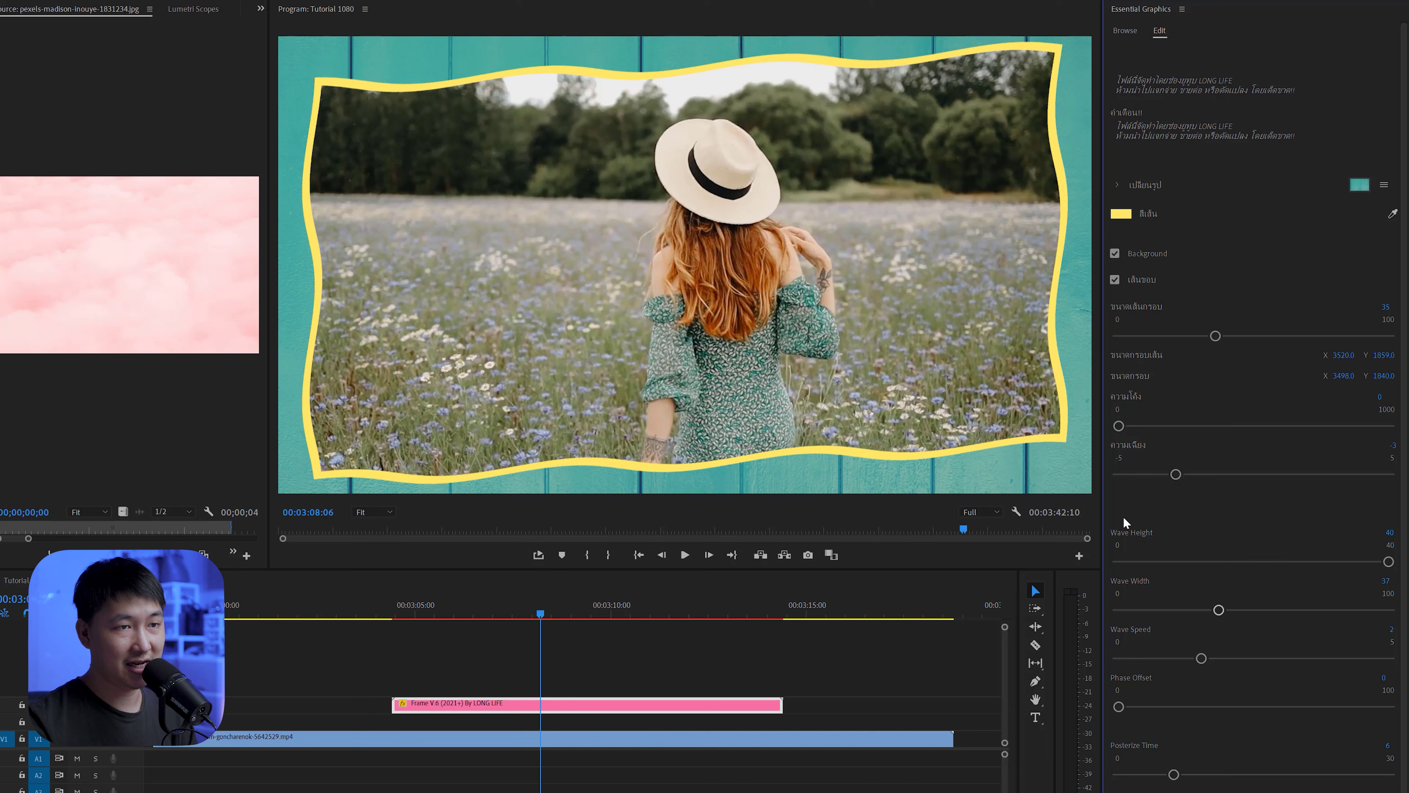
pyautogui.click(1177, 560)
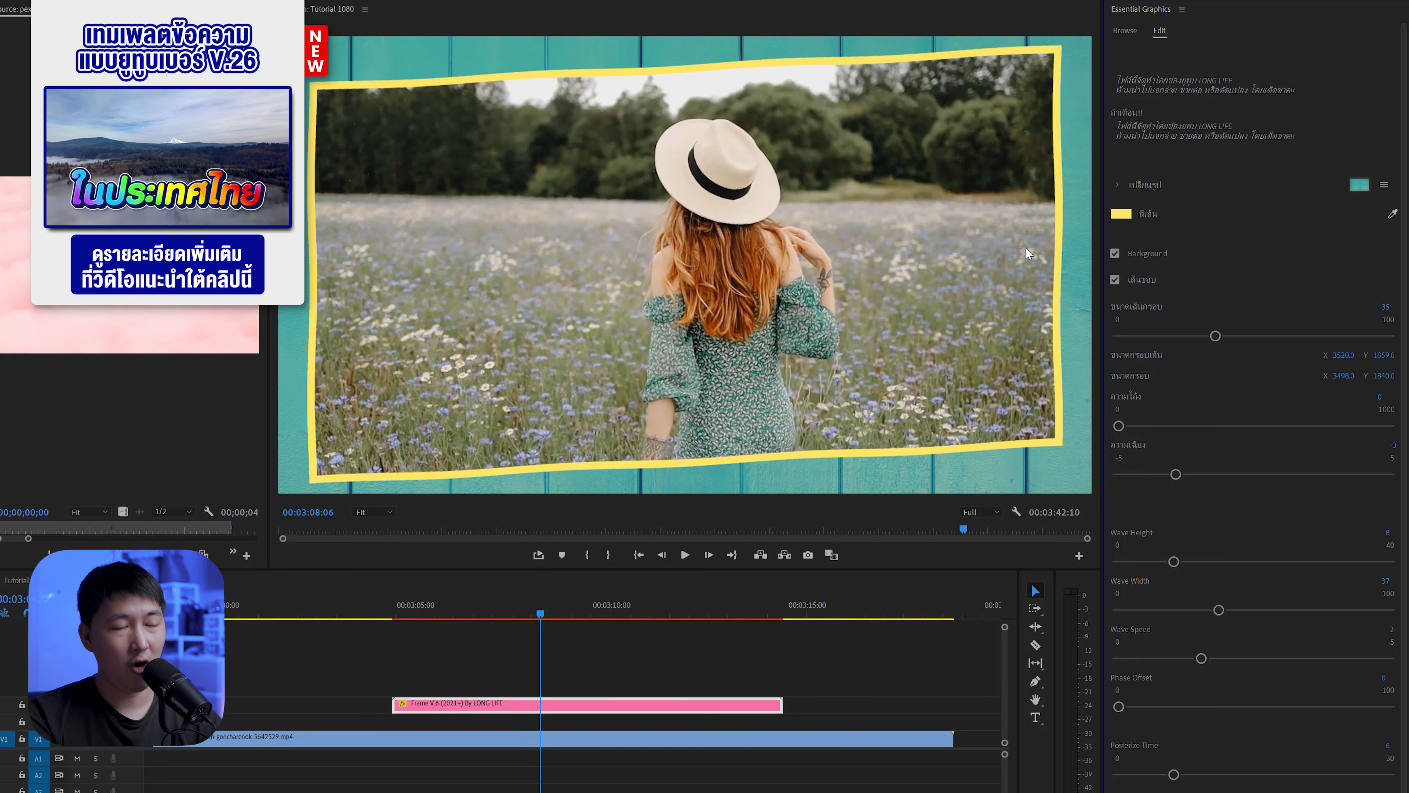
# Enter 3202 as the border line width, then fine-tune the line's width and height
pyautogui.click(1344, 355)
pyautogui.write('3202')
pyautogui.press('Return')
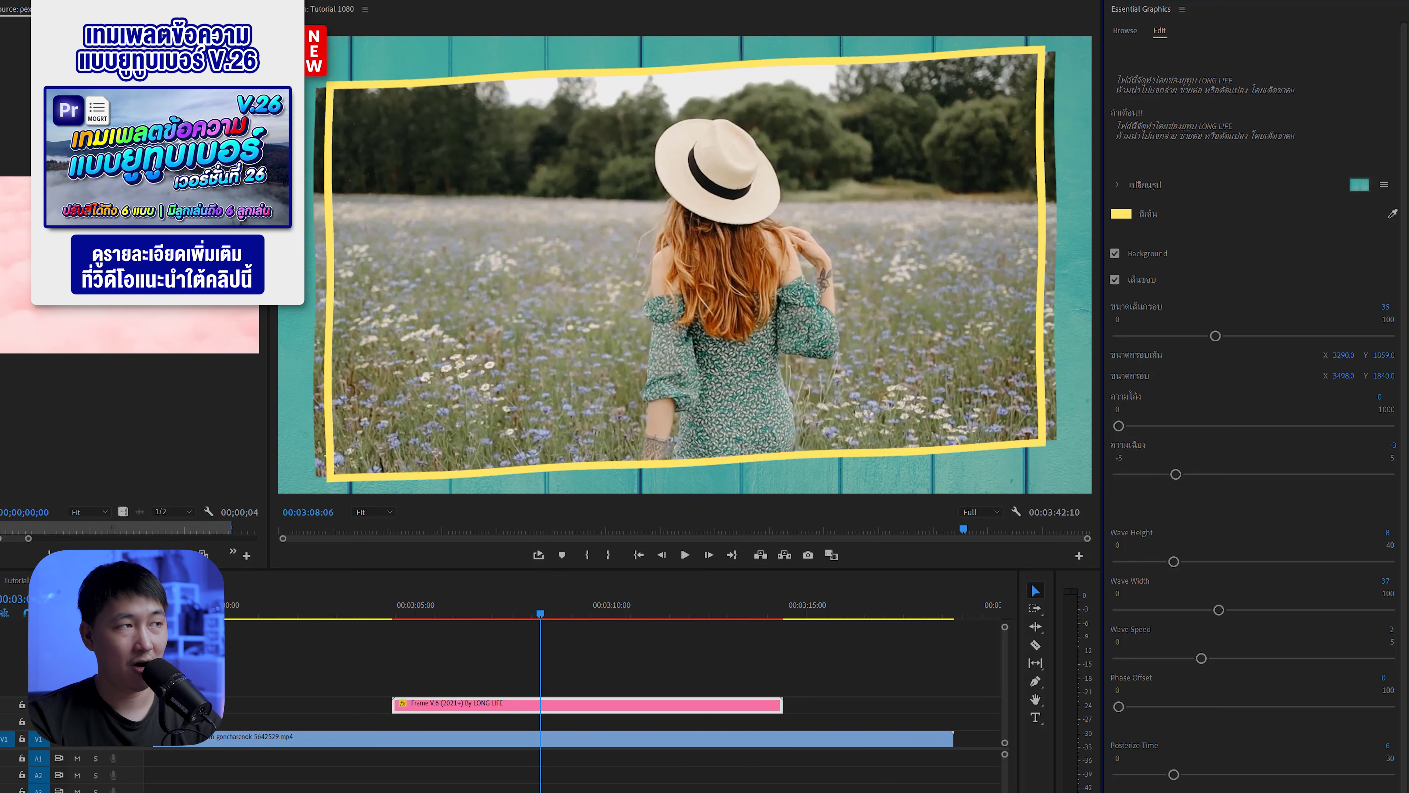
pyautogui.moveTo(1343, 355); pyautogui.dragTo(1354, 355)
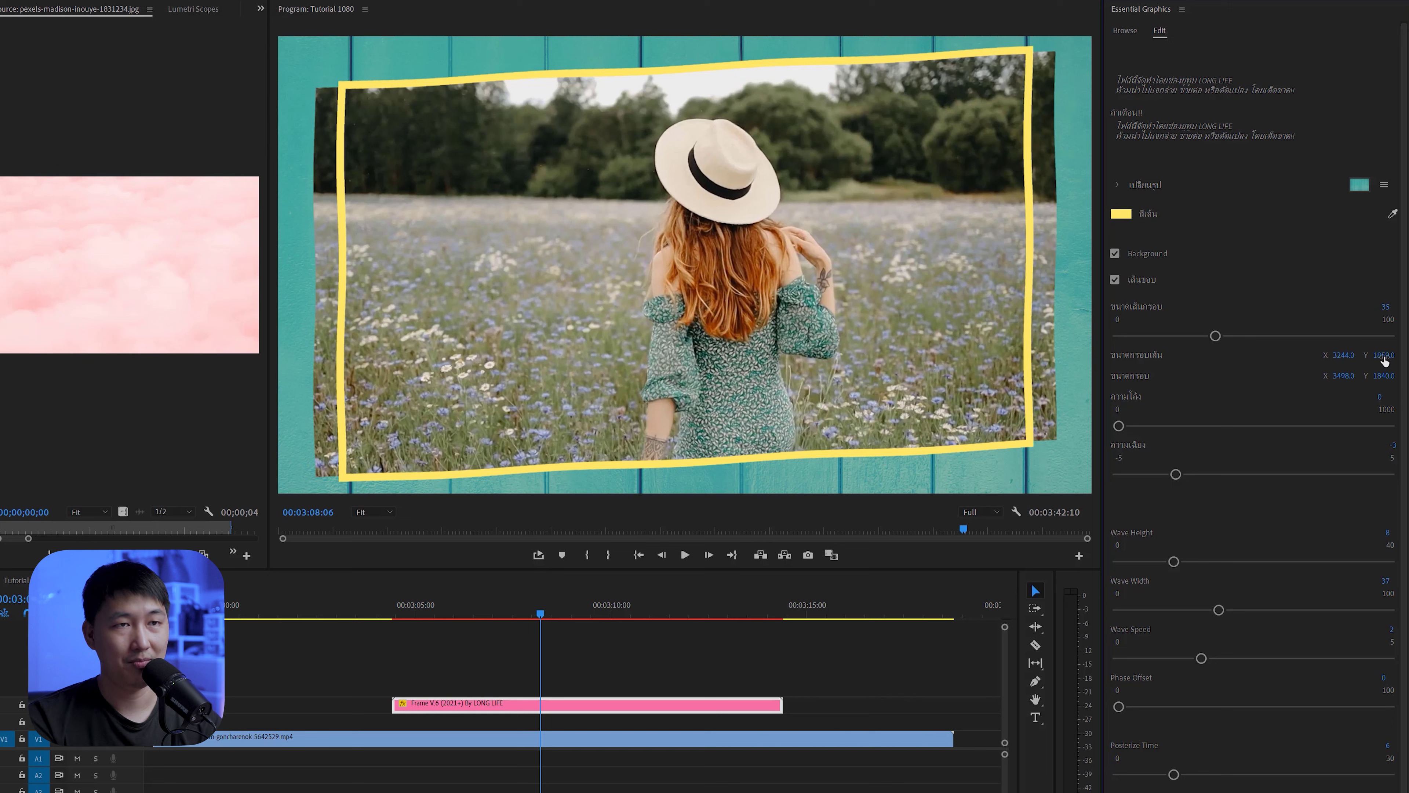
pyautogui.moveTo(1383, 355); pyautogui.dragTo(1360, 355)
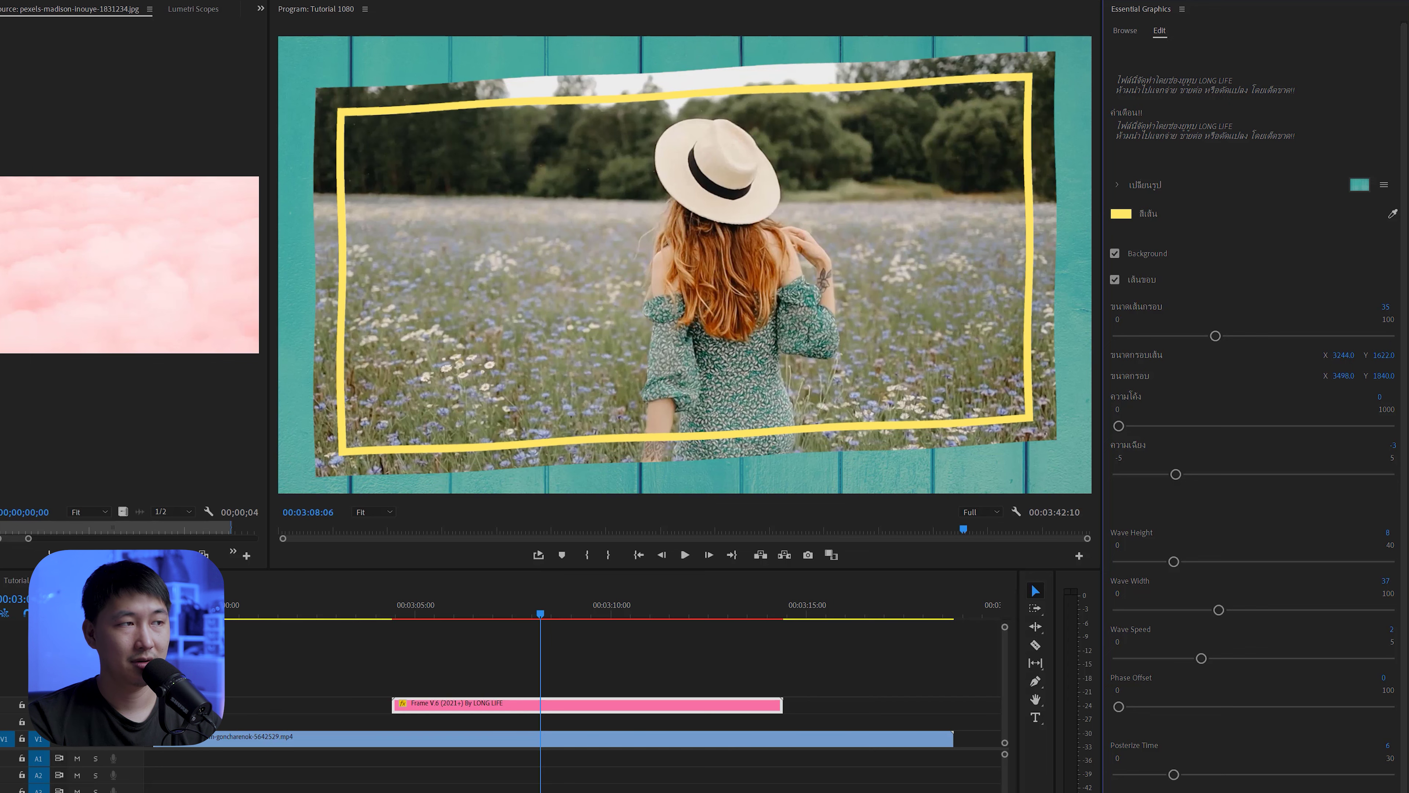
# Scrub and play the timeline to preview the border, widening the line slightly more
pyautogui.moveTo(415, 615); pyautogui.dragTo(433, 618)
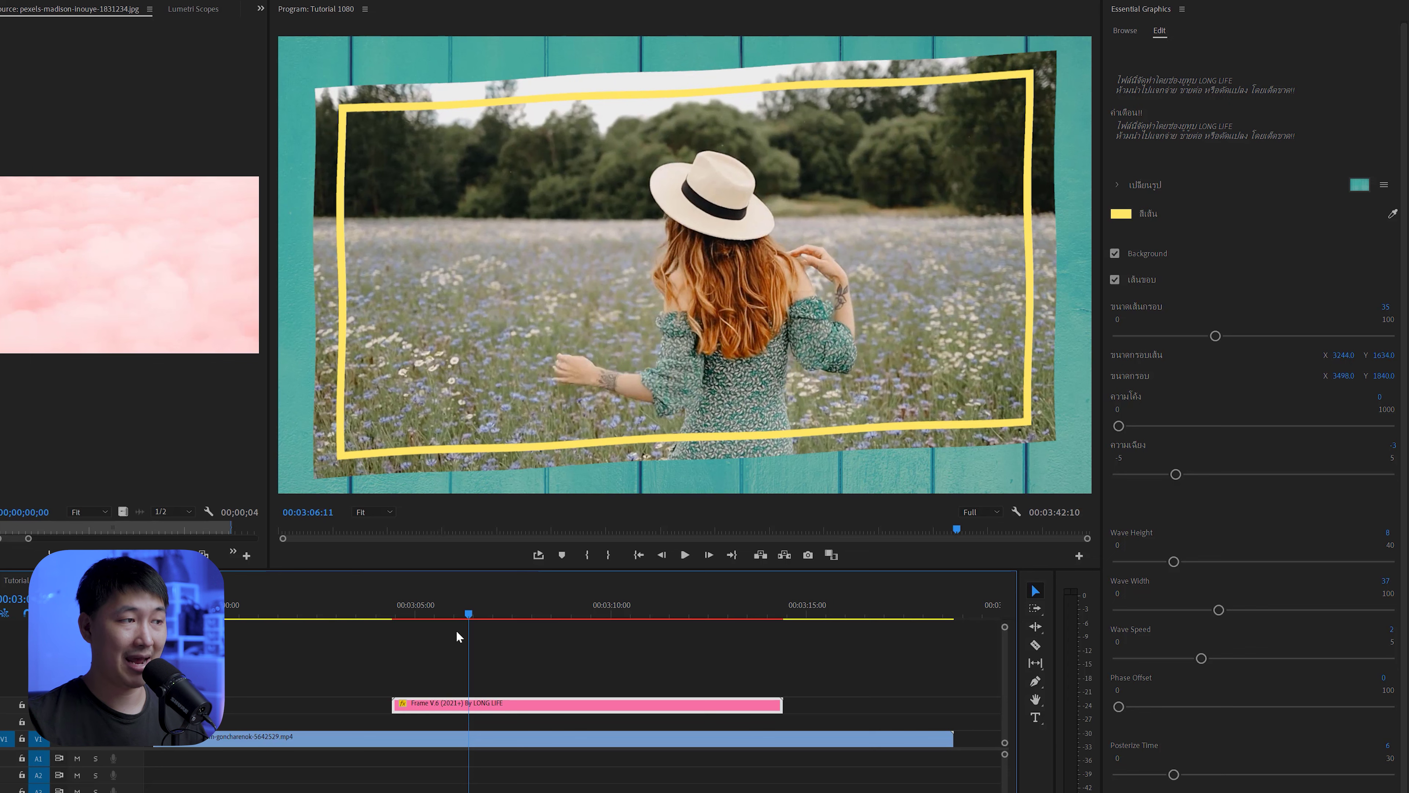
pyautogui.click(465, 611)
pyautogui.moveTo(465, 611); pyautogui.dragTo(571, 605)
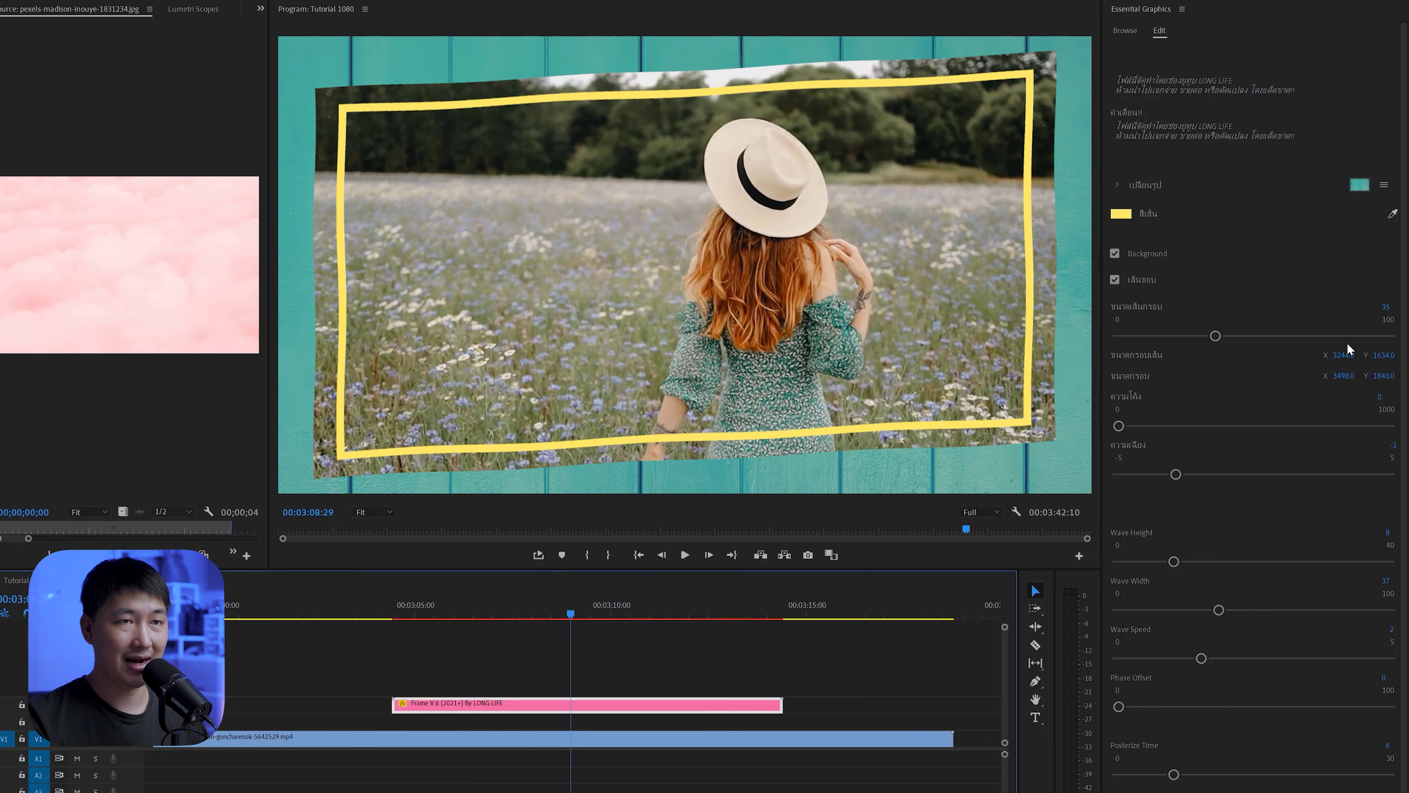
pyautogui.moveTo(1343, 355); pyautogui.dragTo(1404, 355)
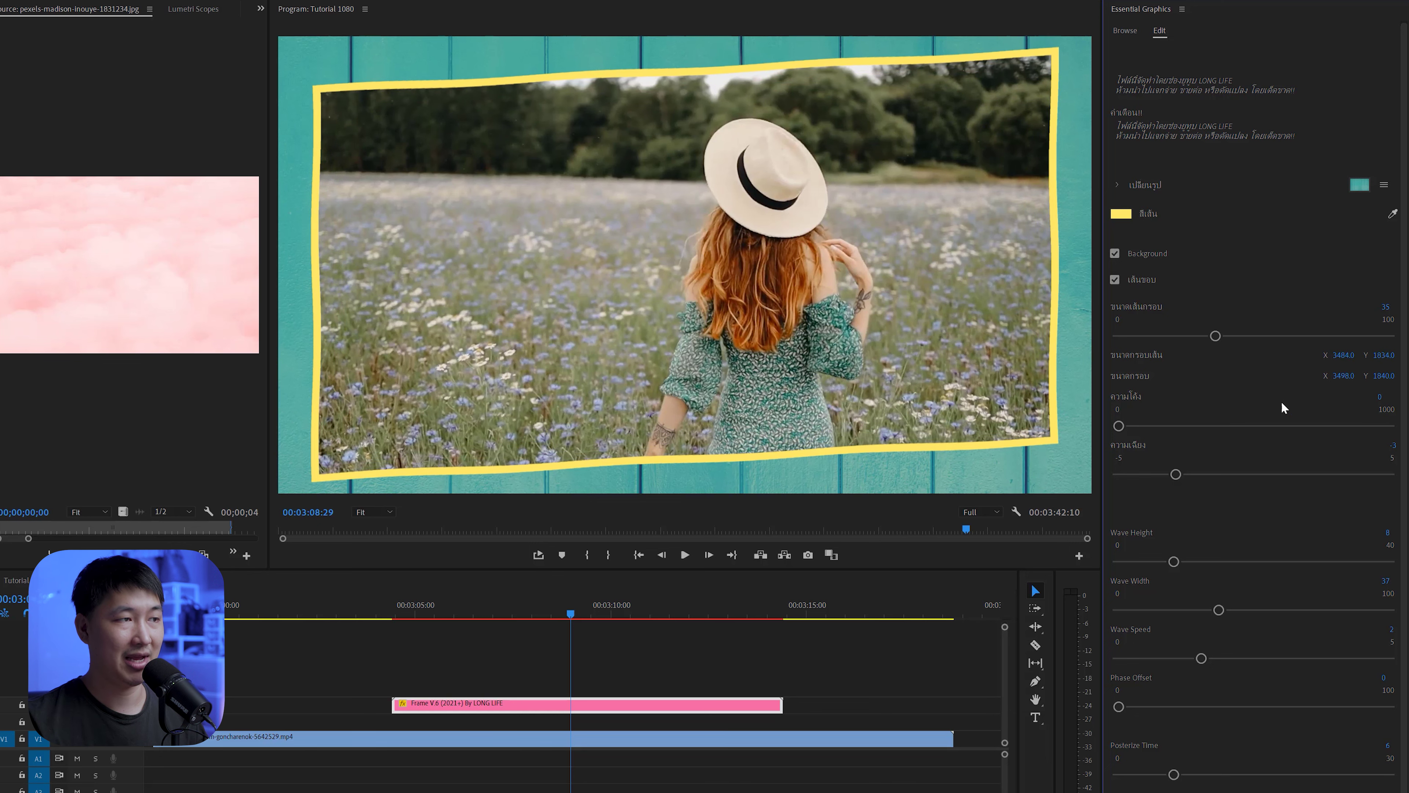
pyautogui.click(438, 608)
pyautogui.press('space')
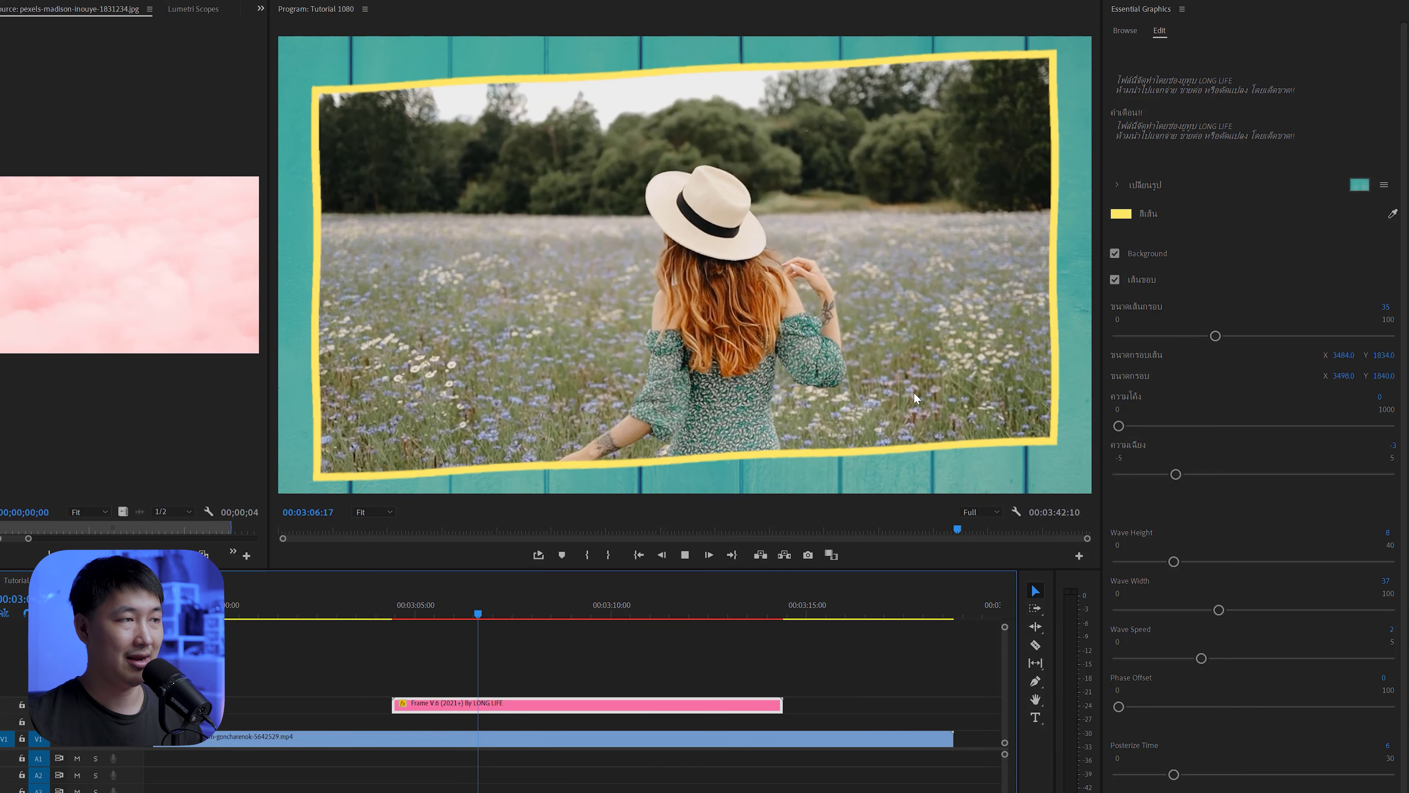
pyautogui.press('space')
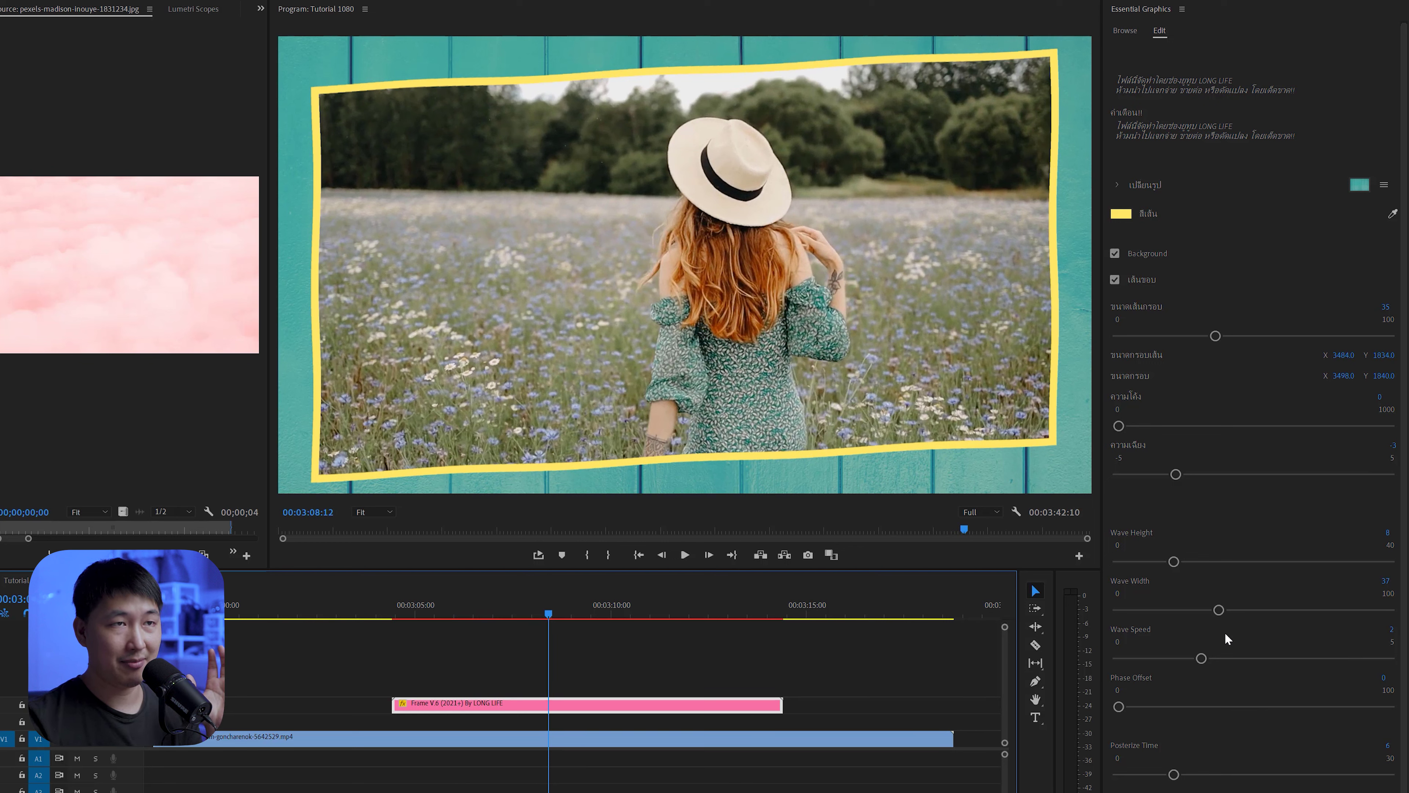
# Narrow the framed area to 3364 × 1736 and set the wave phase offset to 69
pyautogui.click(442, 608)
pyautogui.moveTo(1118, 707); pyautogui.dragTo(1305, 706)
pyautogui.moveTo(1344, 376)
pyautogui.mouseDown()
pyautogui.moveTo(1321, 376)
pyautogui.moveTo(1333, 376)
pyautogui.mouseUp()
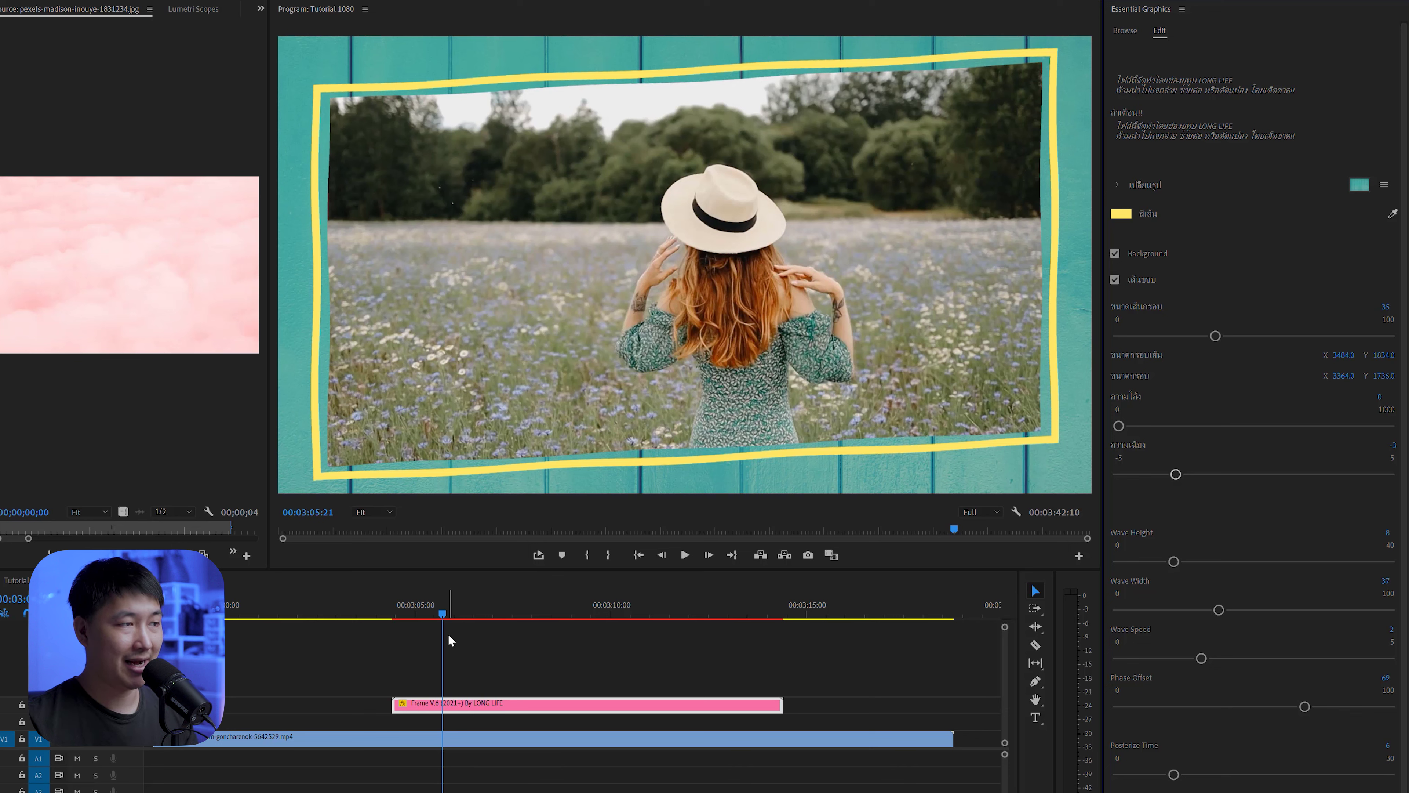
pyautogui.click(535, 645)
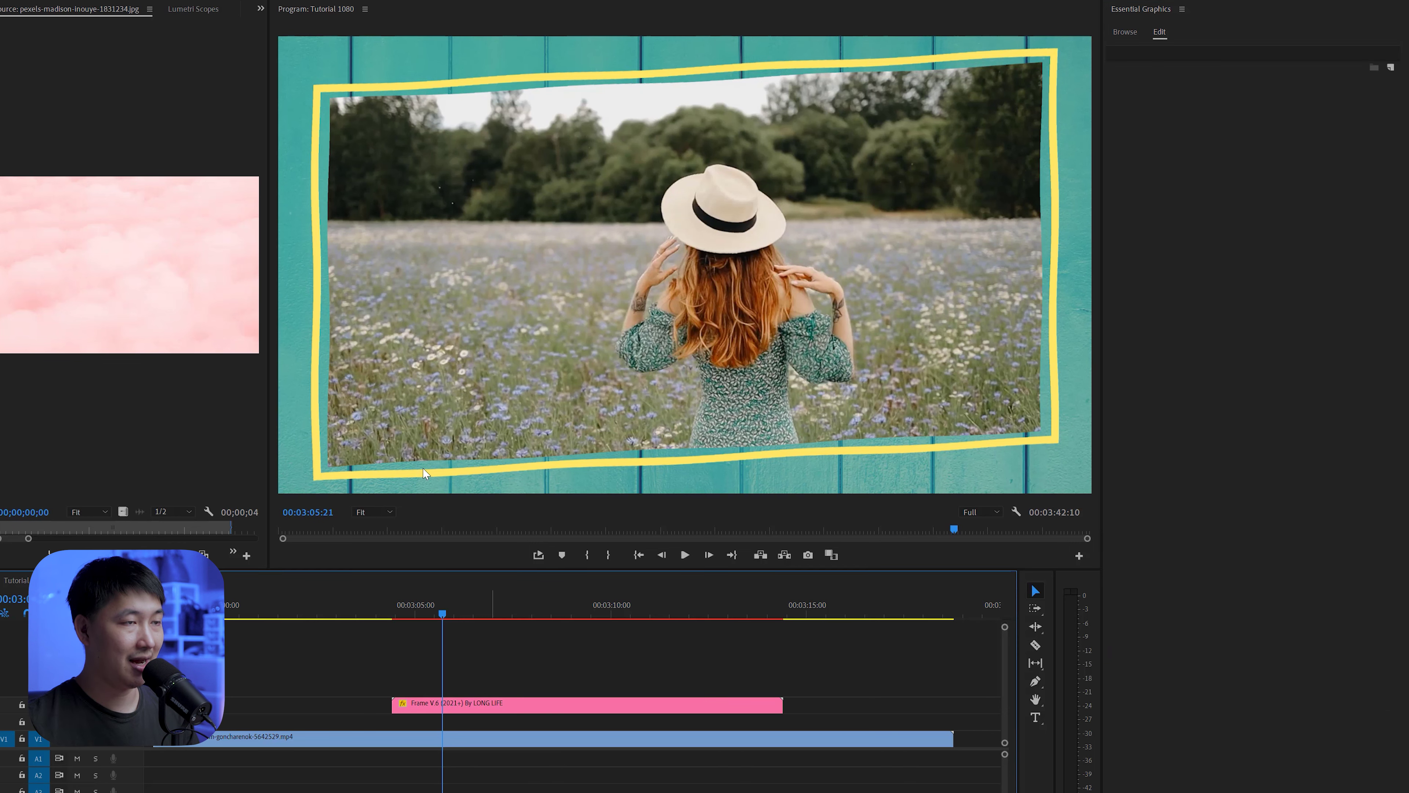
pyautogui.press('space')
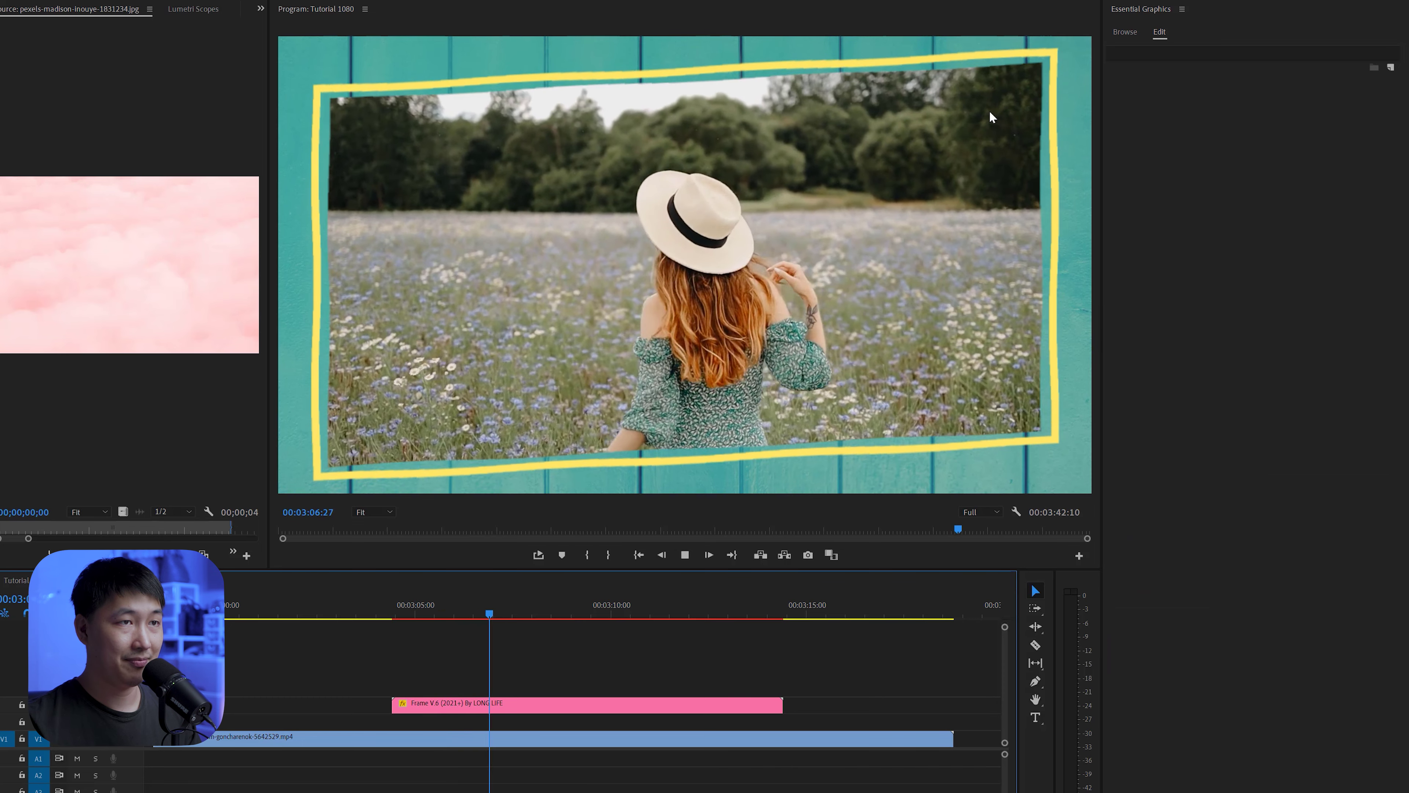
pyautogui.press('space')
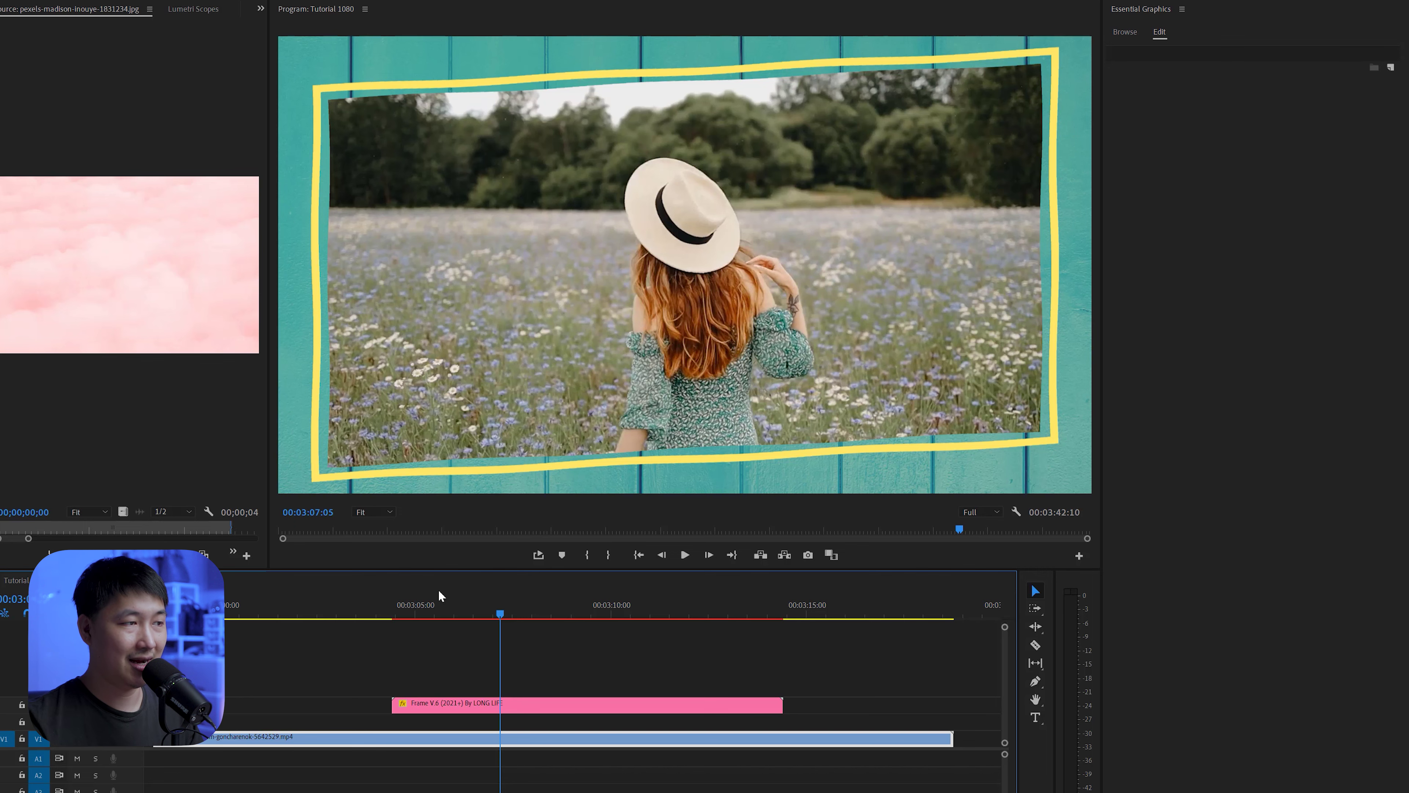
pyautogui.press('space')
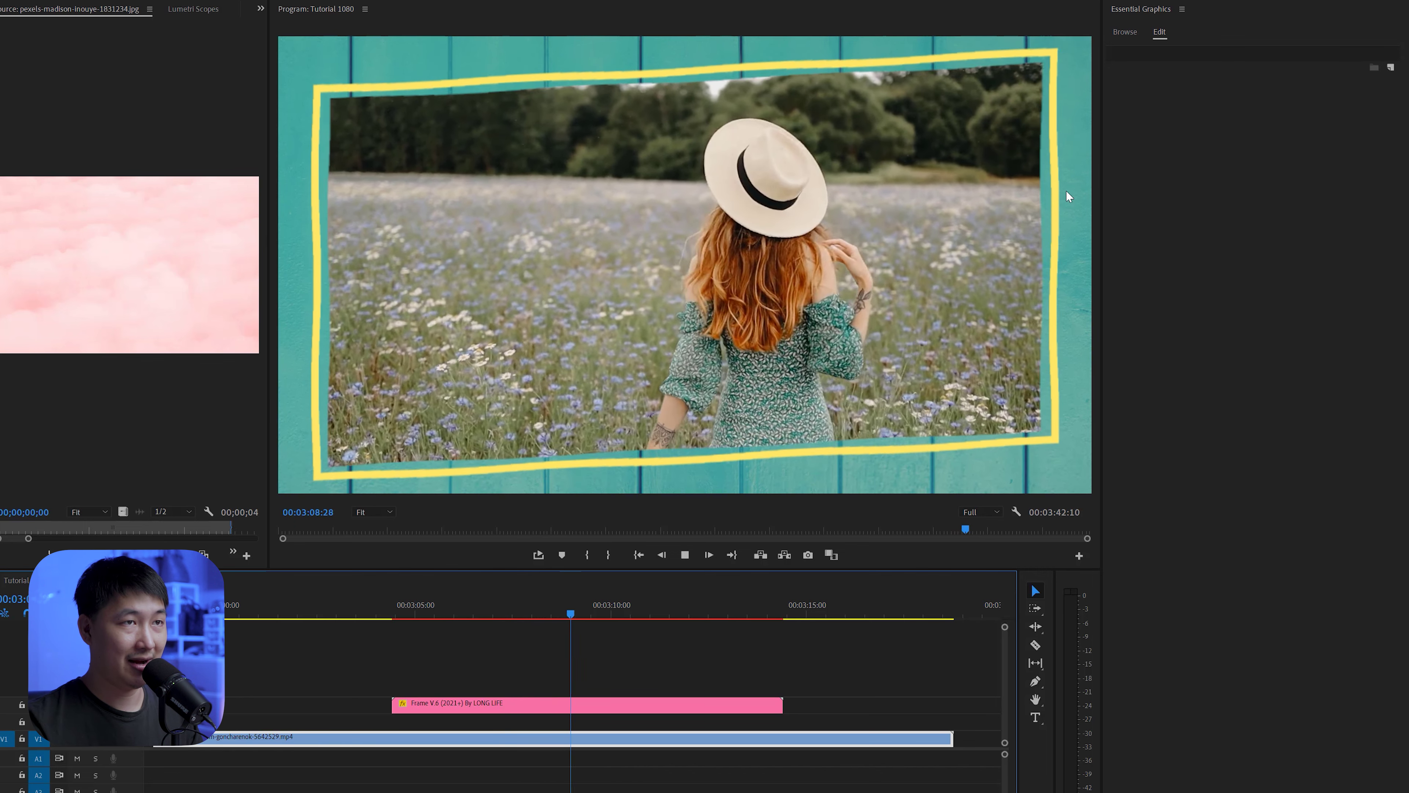
pyautogui.press('space')
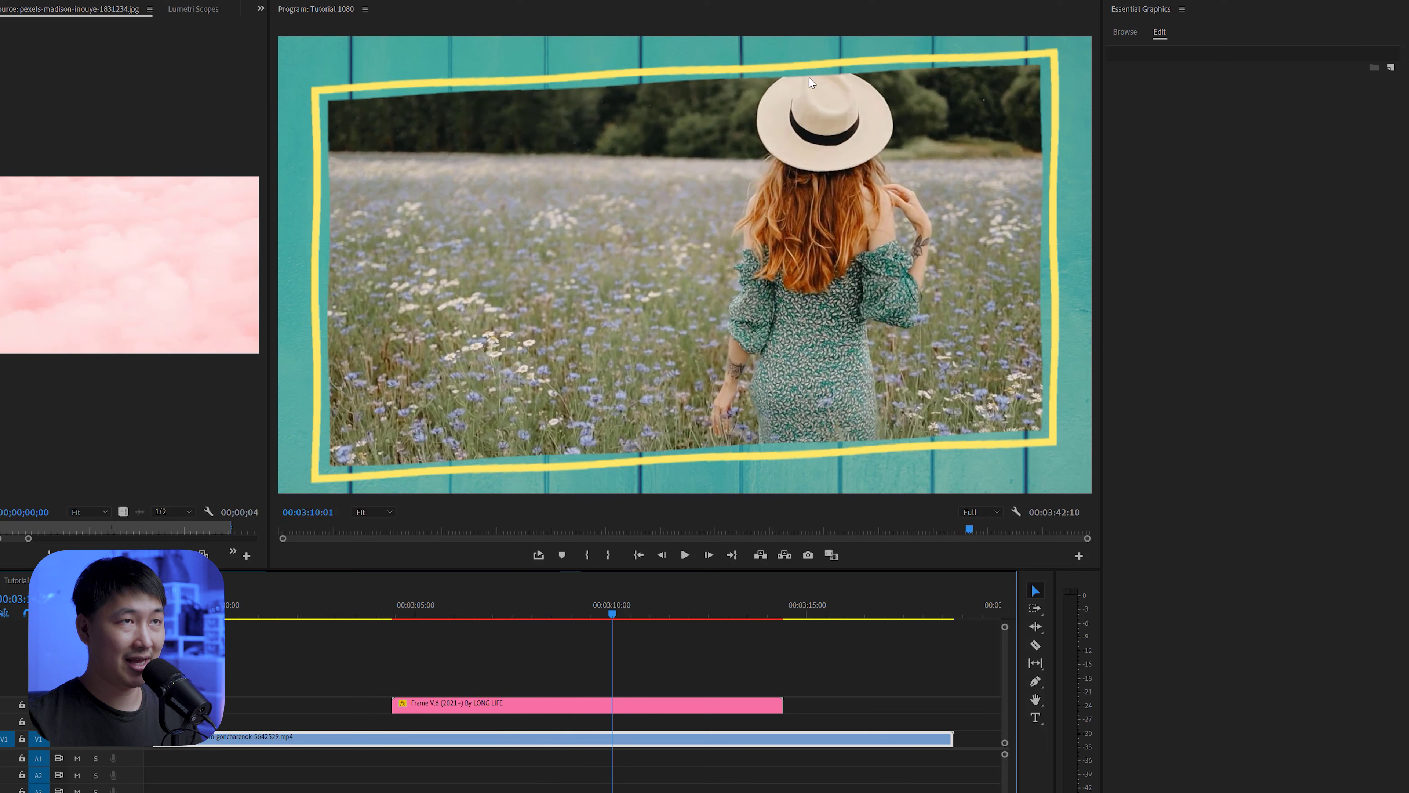
pyautogui.click(744, 705)
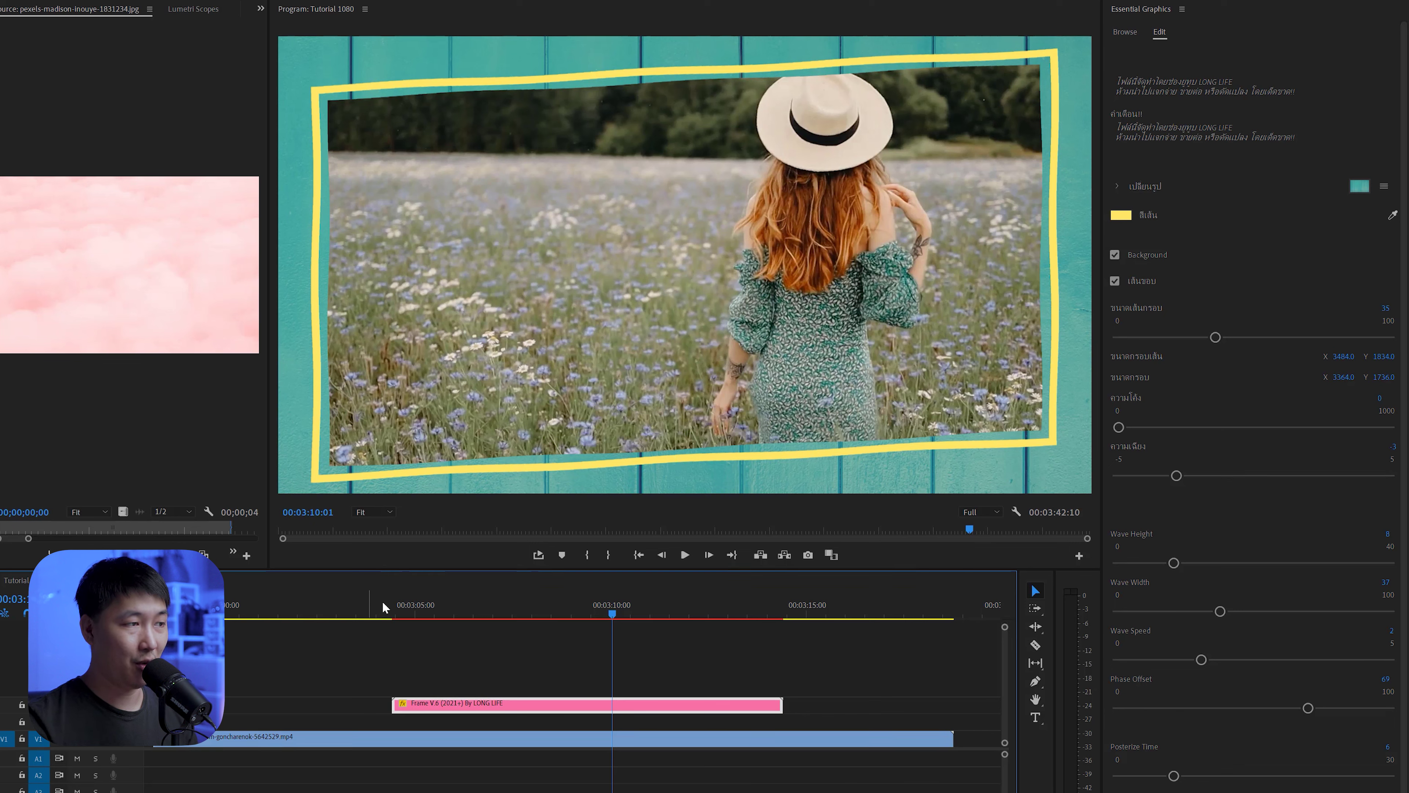
# Preview from about 3:05 and change the border stroke colour to white
pyautogui.click(411, 603)
pyautogui.press('space')
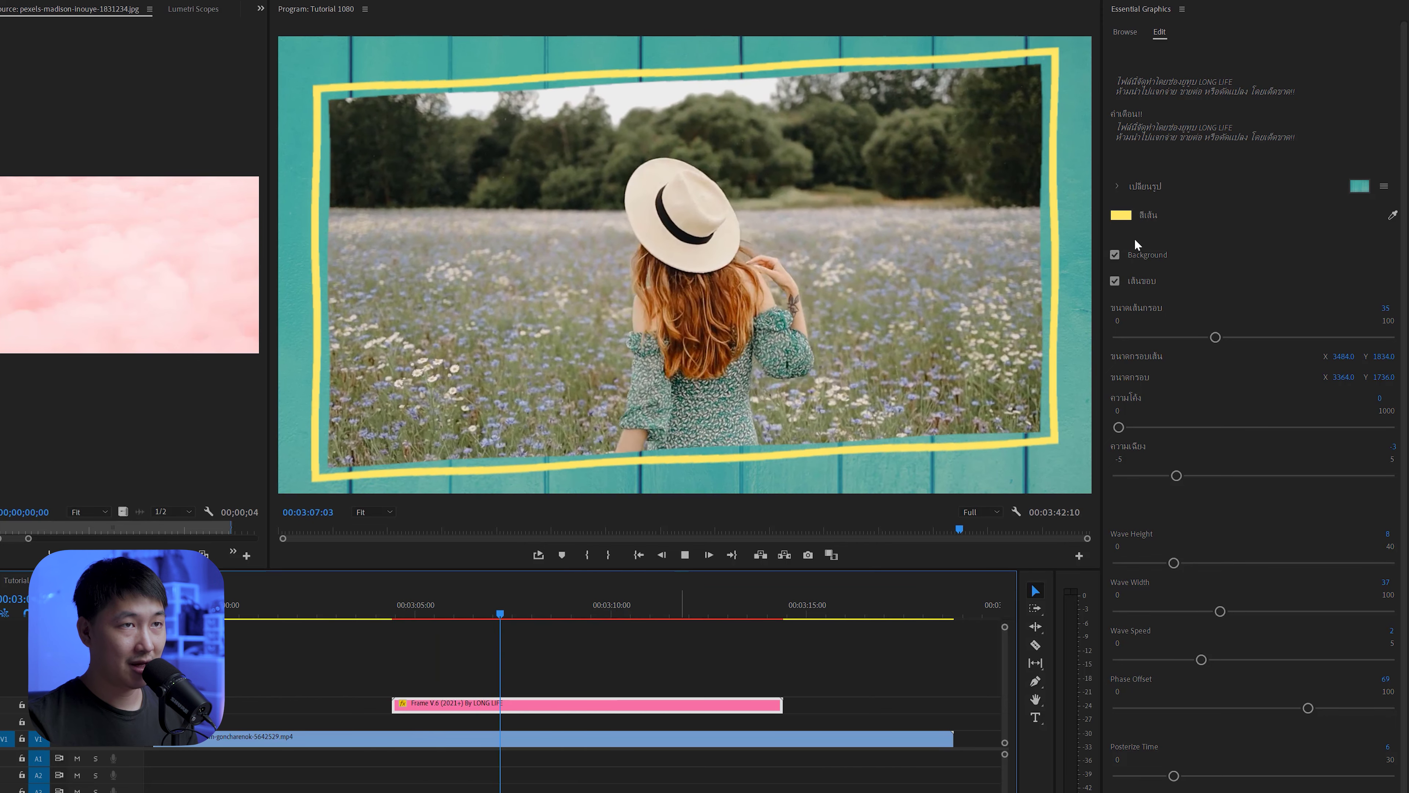
pyautogui.click(1121, 215)
pyautogui.write('FFFFFF')
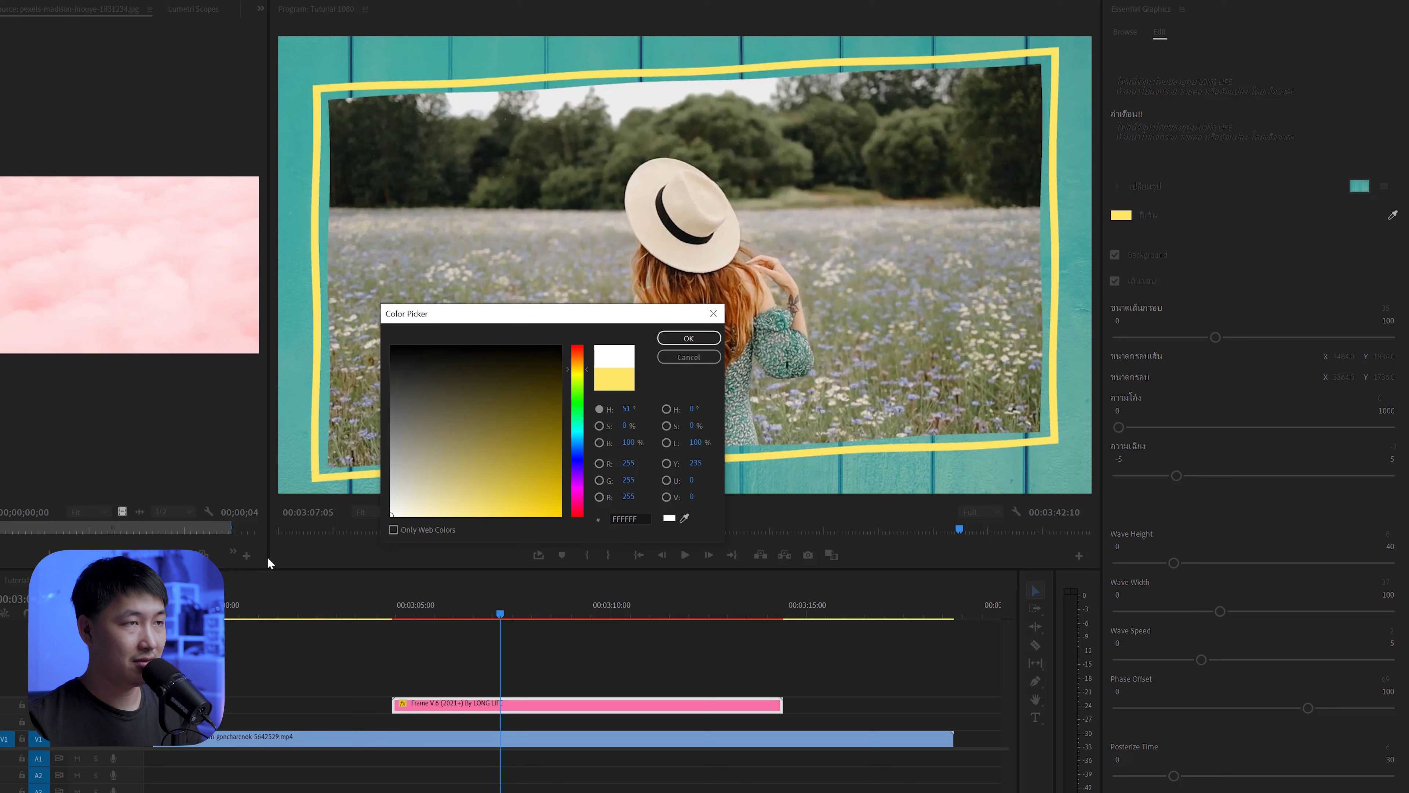
pyautogui.press('Return')
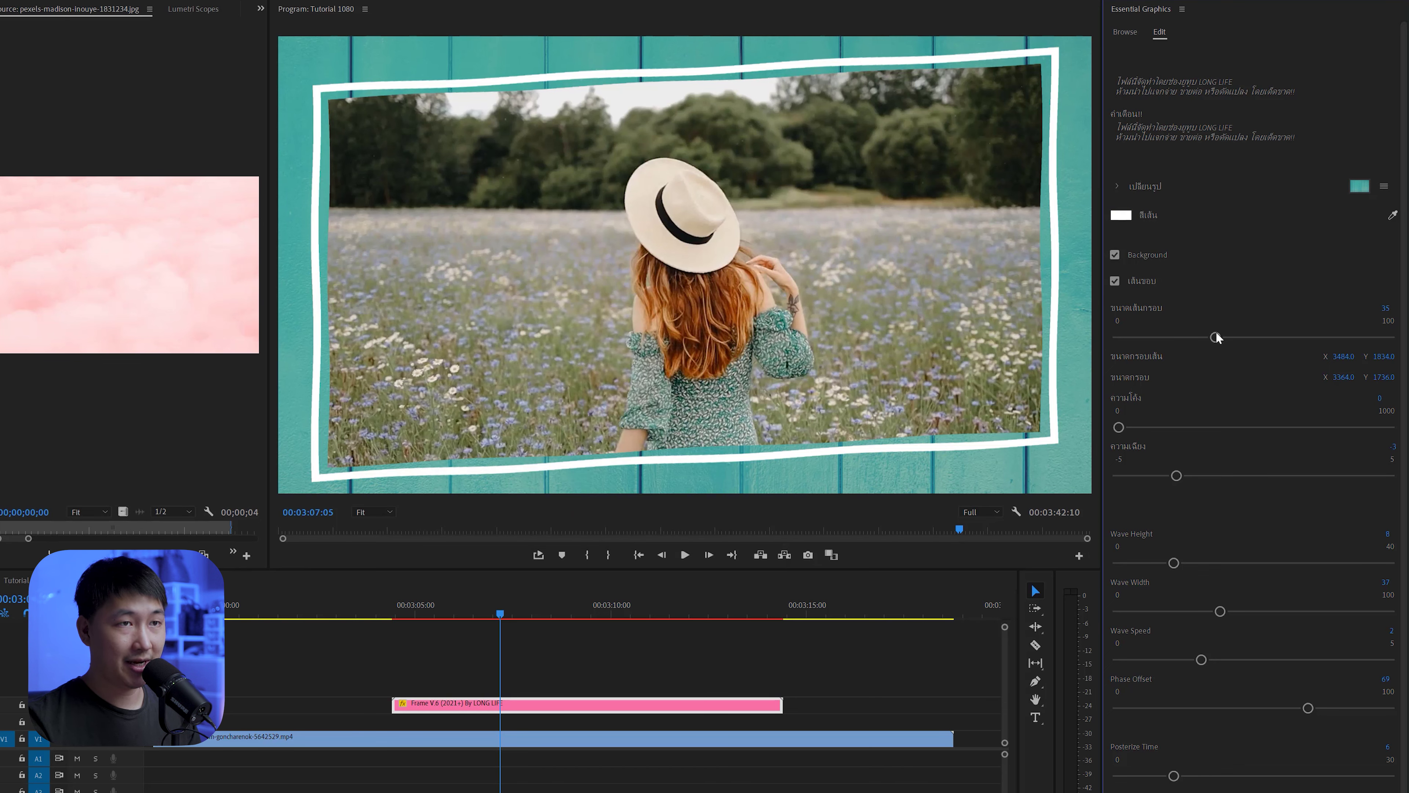
# Thin the border to 27 and set ความเฉียง (skew) to 0 to level it
pyautogui.moveTo(1216, 337); pyautogui.dragTo(1193, 337)
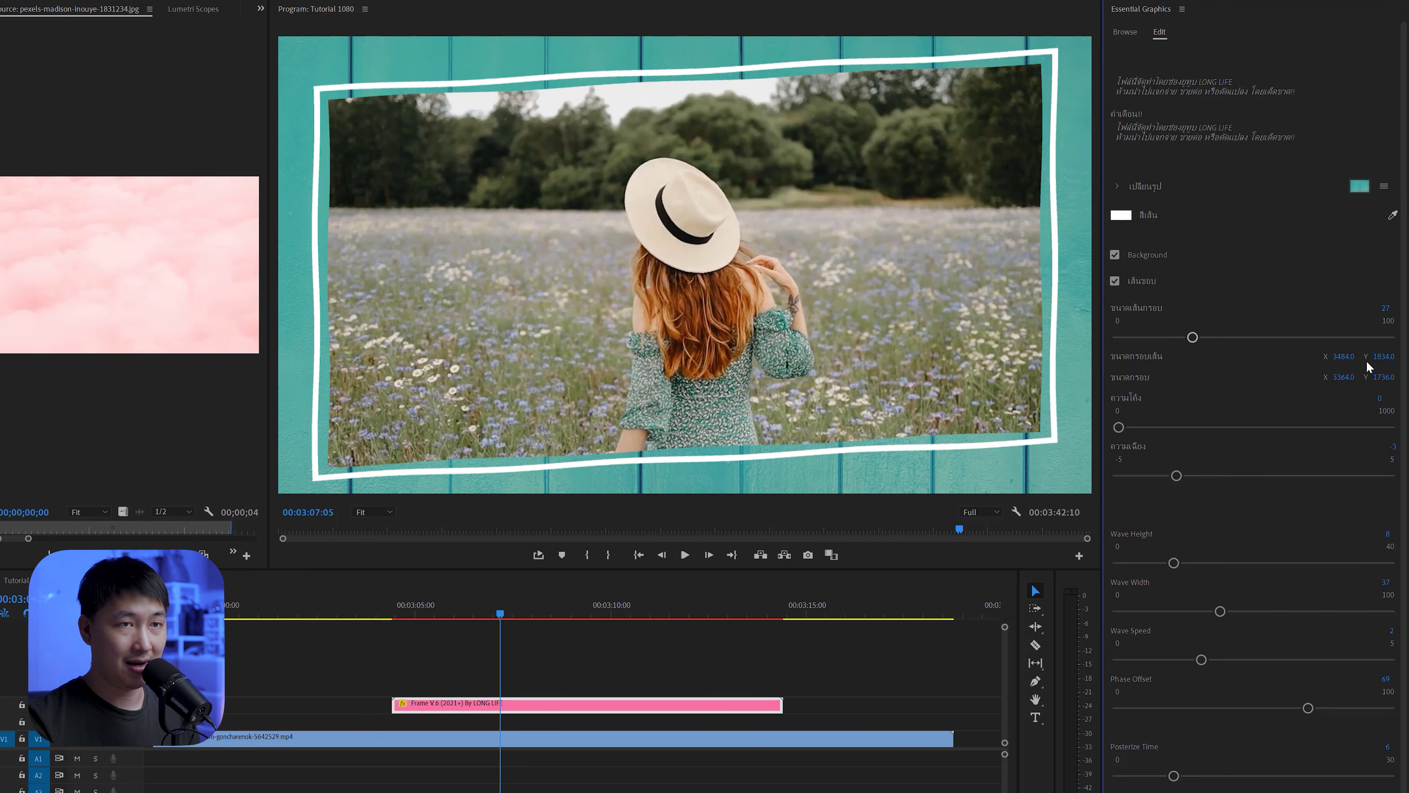
pyautogui.click(1393, 446)
pyautogui.write('0')
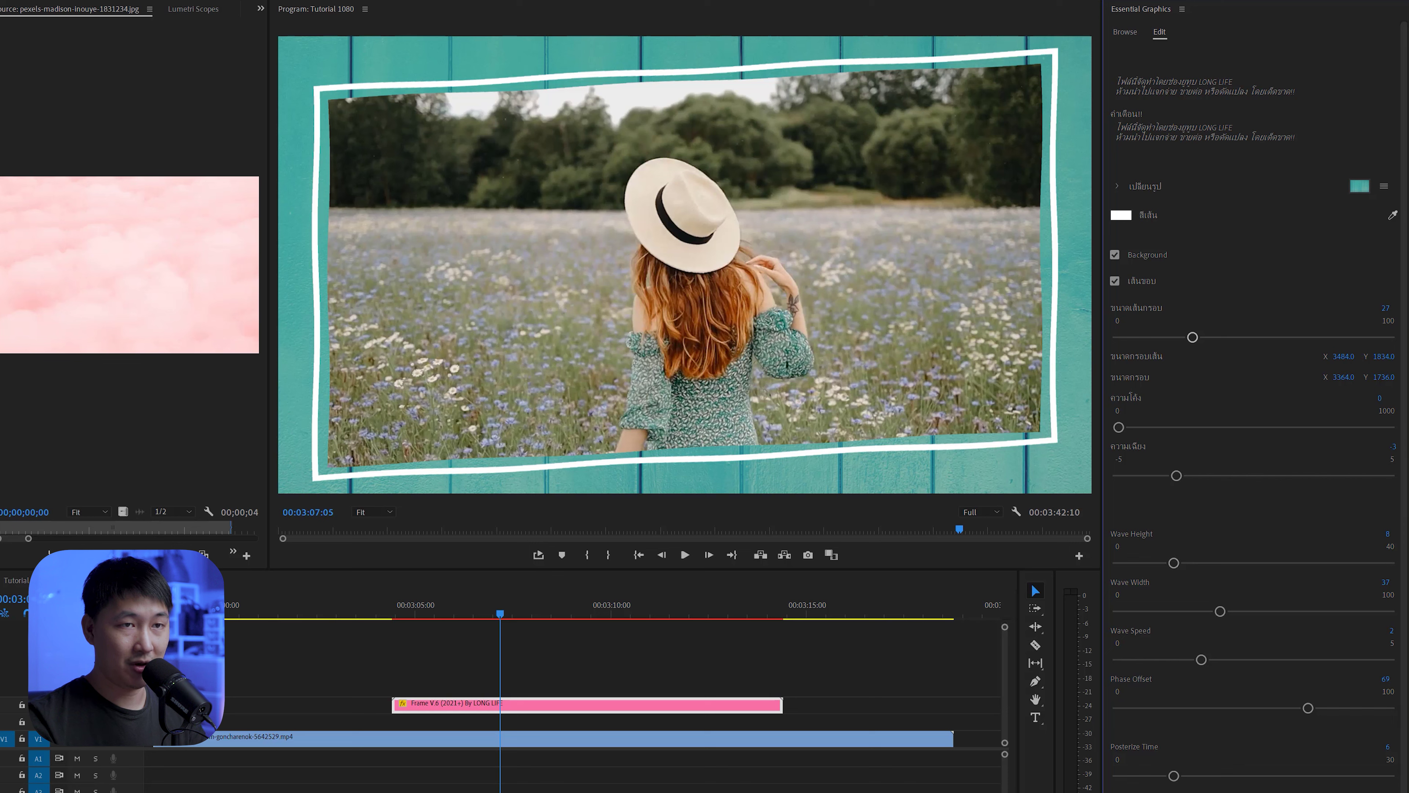
pyautogui.press('Return')
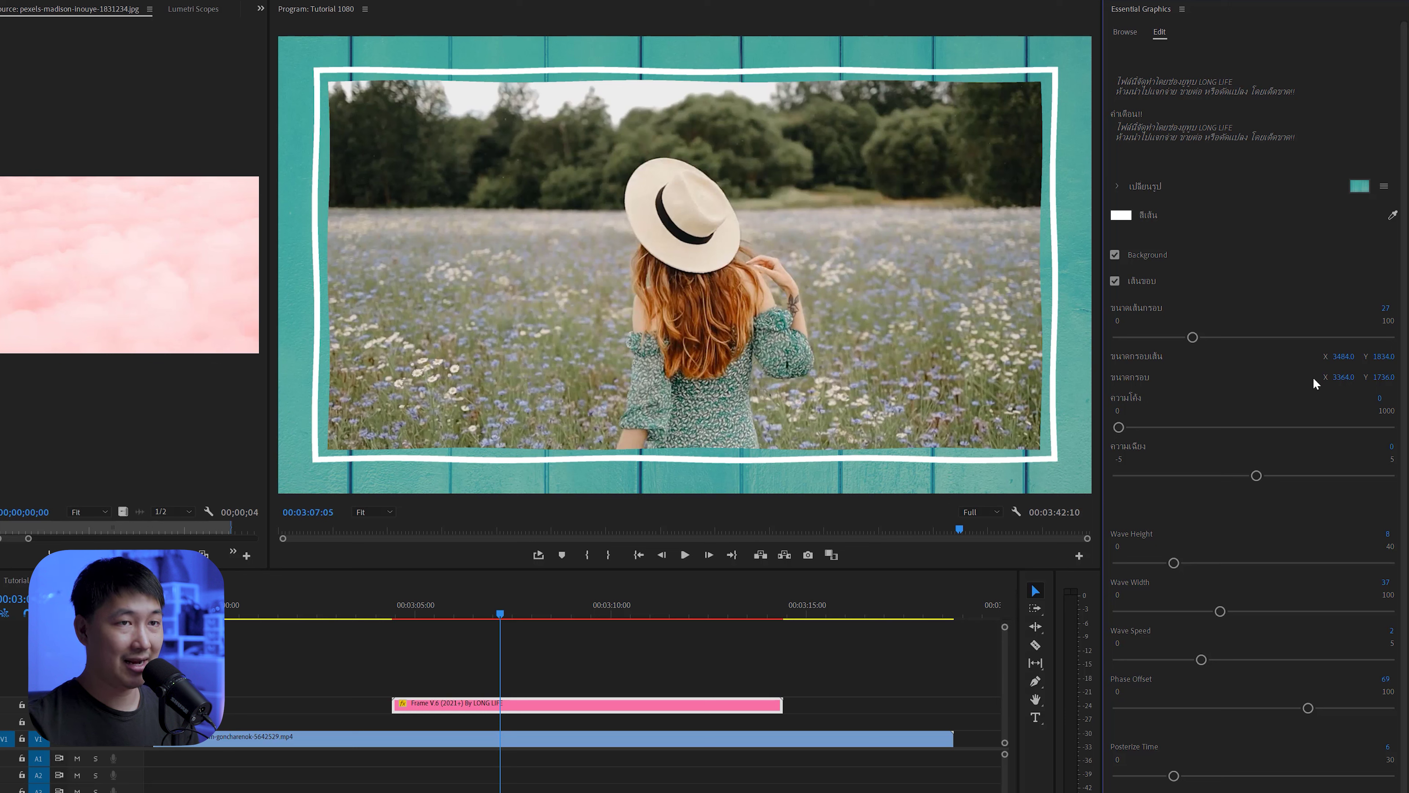
# Narrow and shorten the white border line, thin it to 21, and replay the preview
pyautogui.moveTo(1343, 377); pyautogui.dragTo(1349, 377)
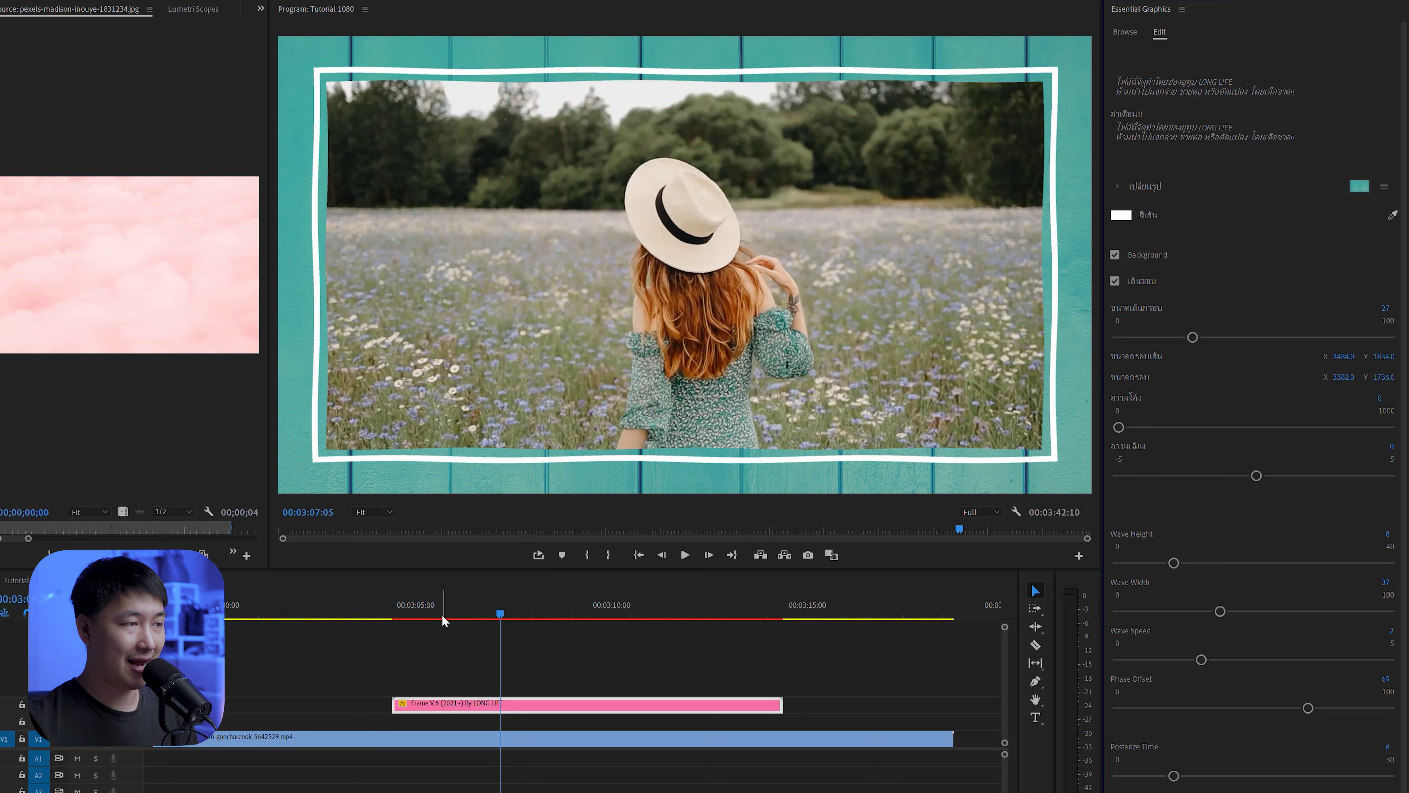
pyautogui.moveTo(1343, 357); pyautogui.dragTo(1245, 358)
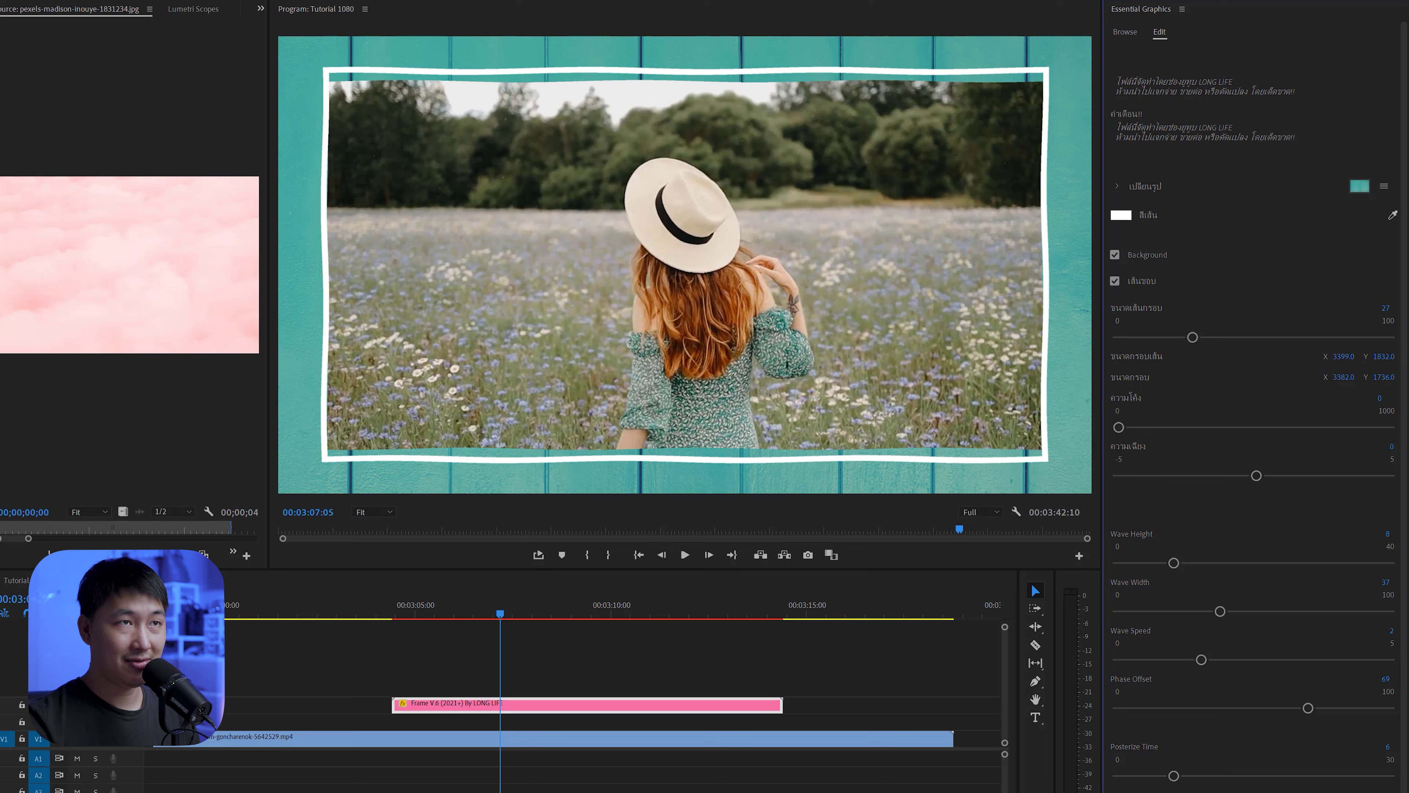
pyautogui.moveTo(1384, 357); pyautogui.dragTo(1241, 364)
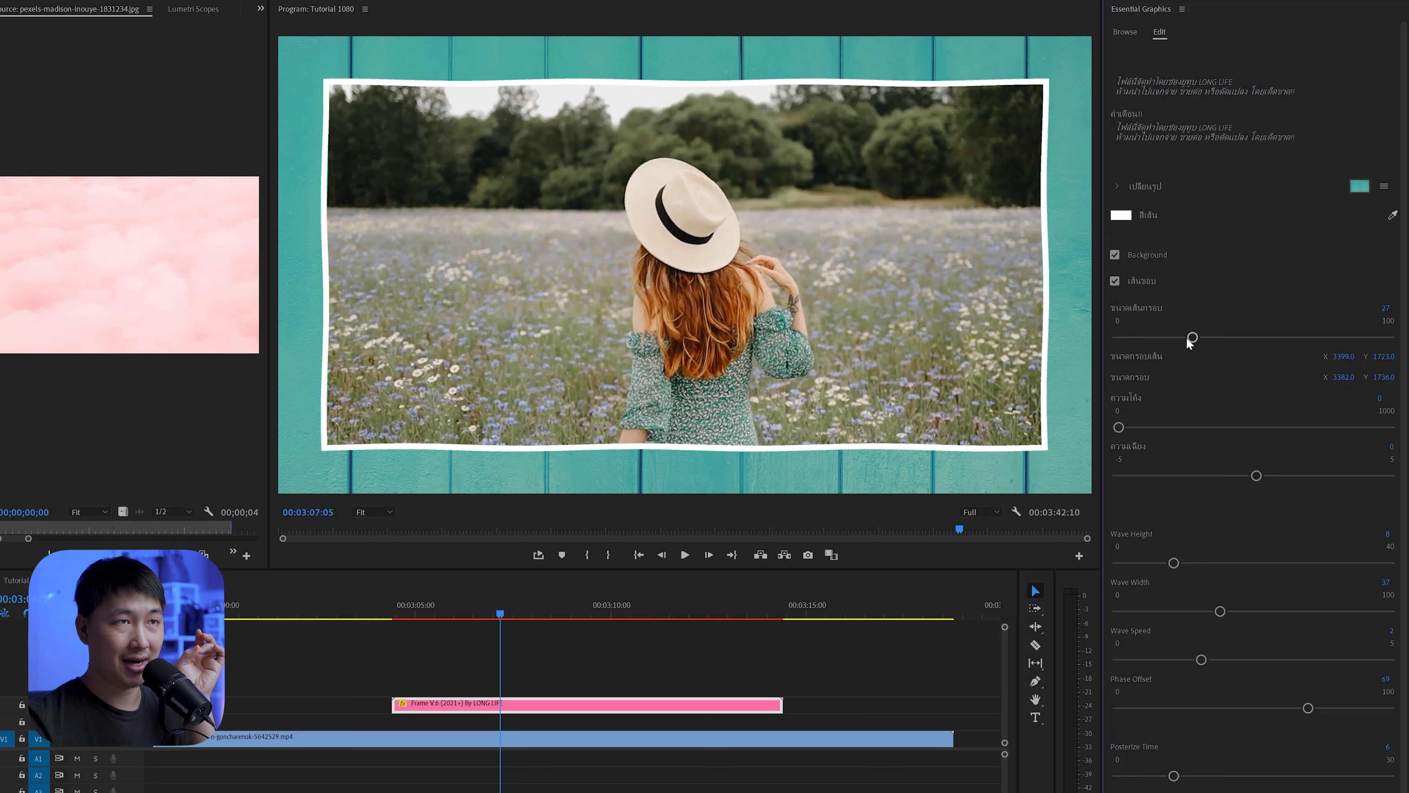
pyautogui.moveTo(1192, 337)
pyautogui.mouseDown()
pyautogui.moveTo(1161, 338)
pyautogui.moveTo(1185, 337)
pyautogui.mouseUp()
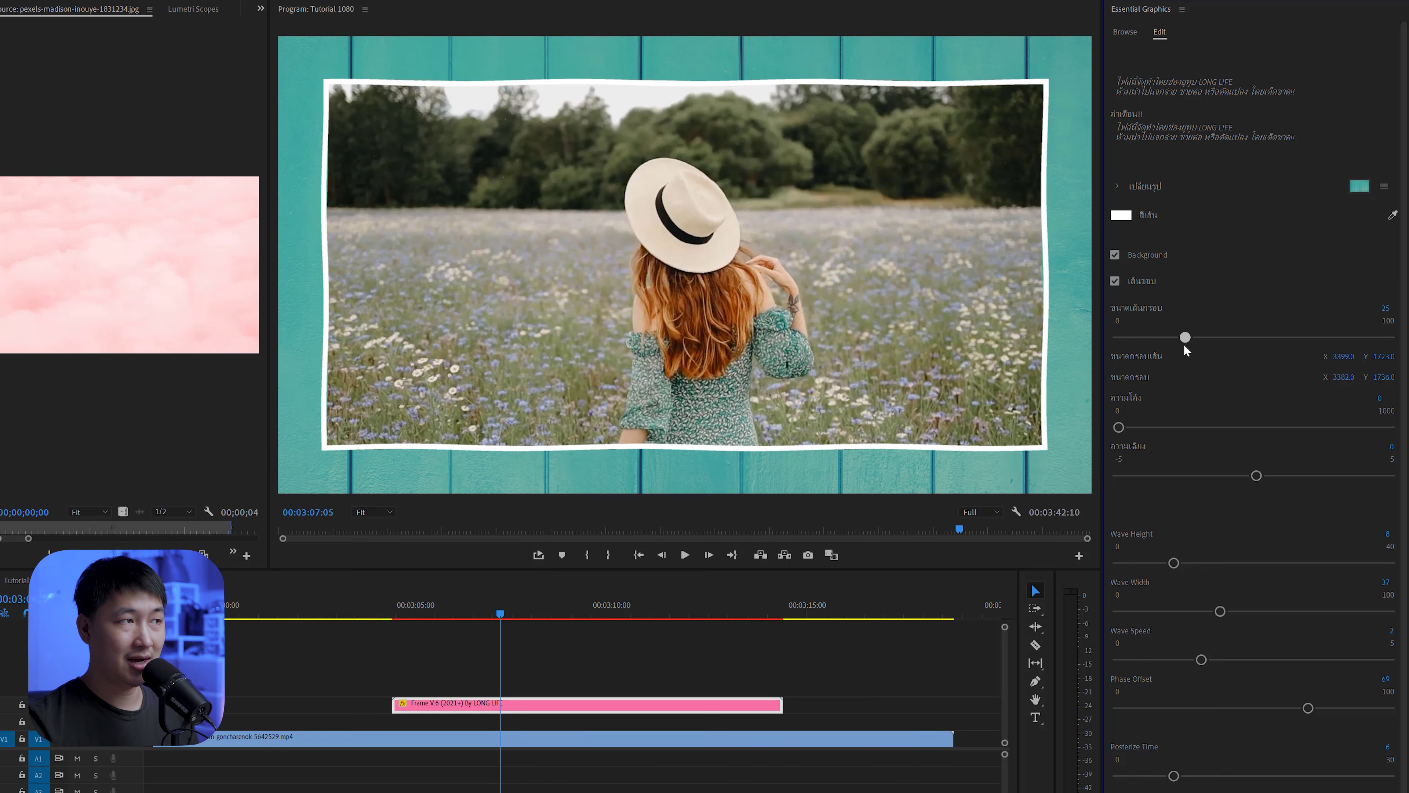
pyautogui.click(429, 614)
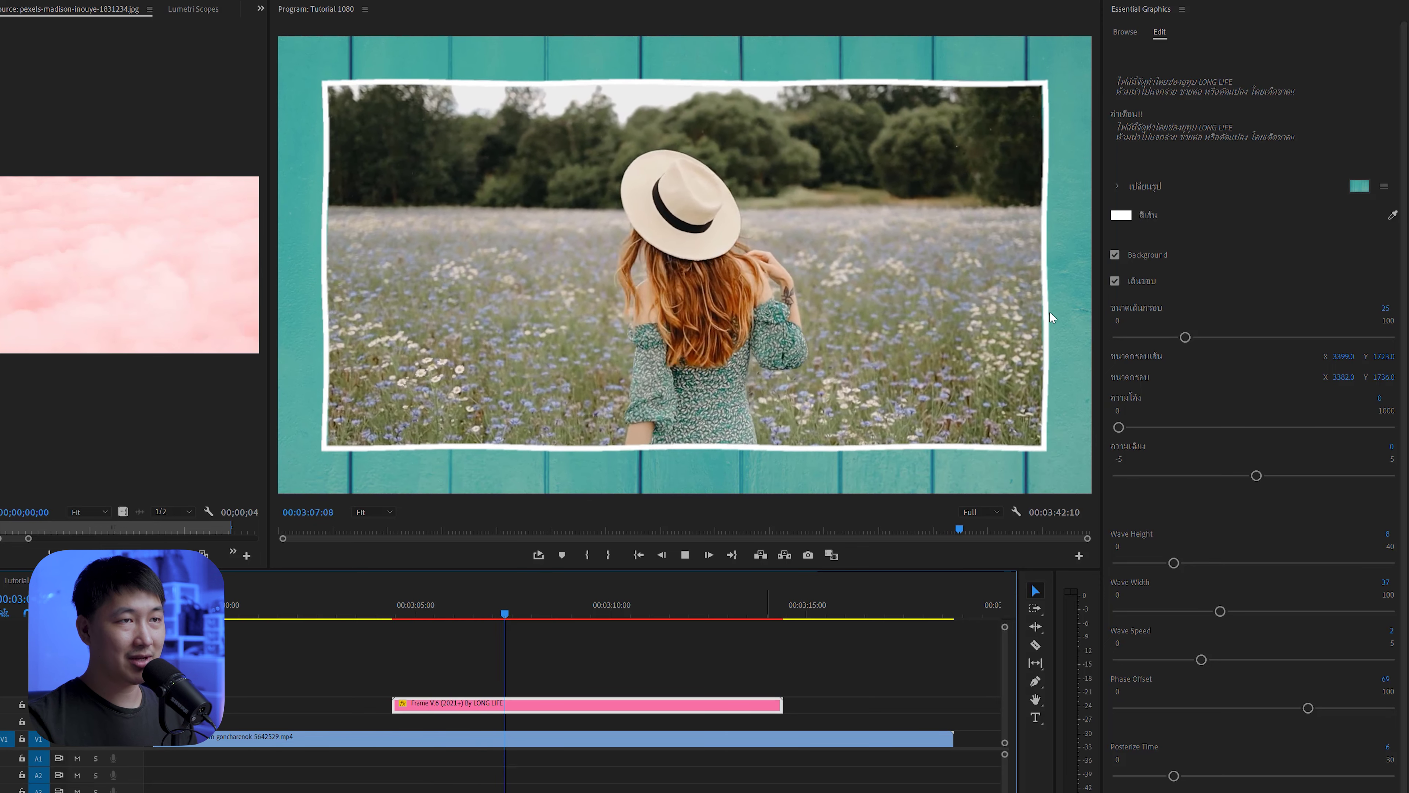
pyautogui.press('space')
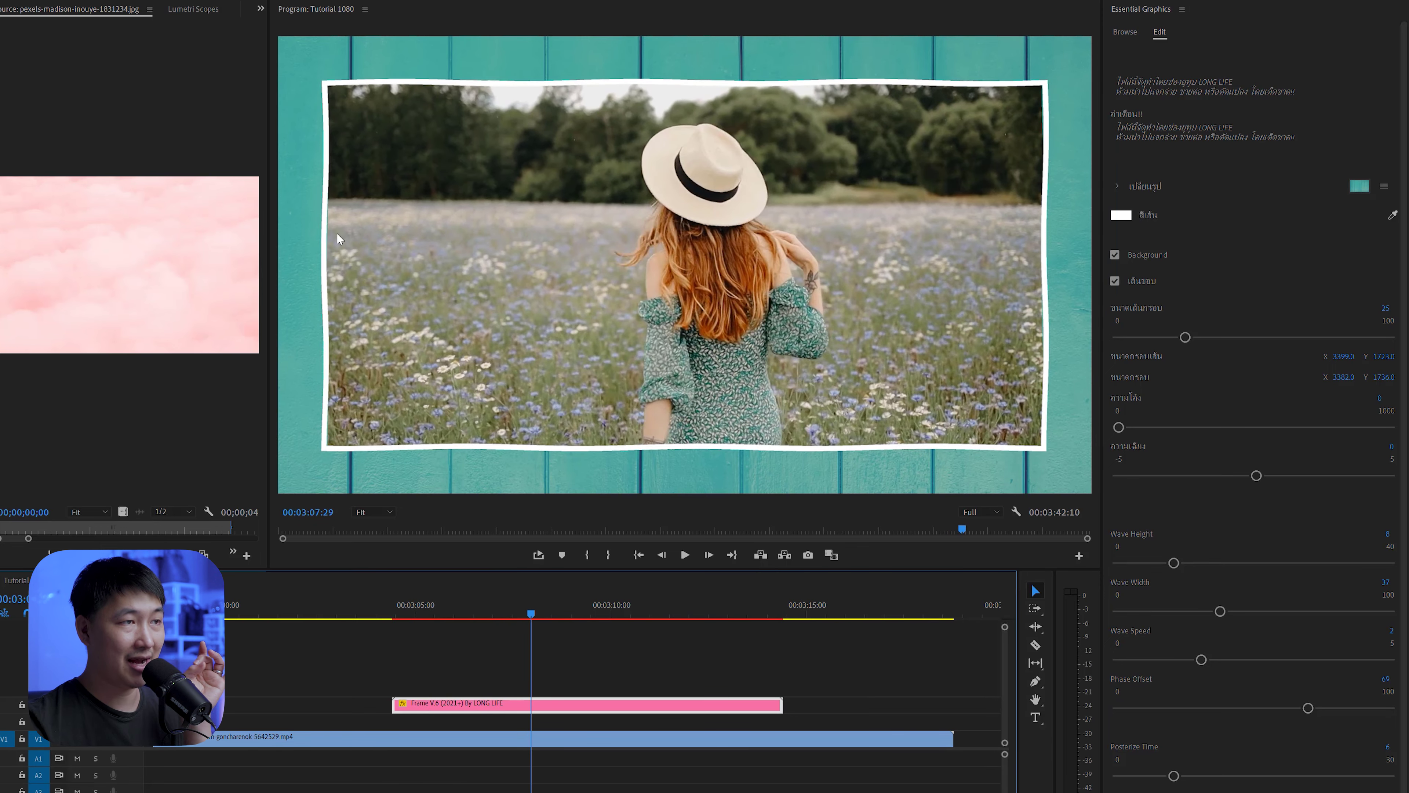
pyautogui.press('space')
pyautogui.press('space')
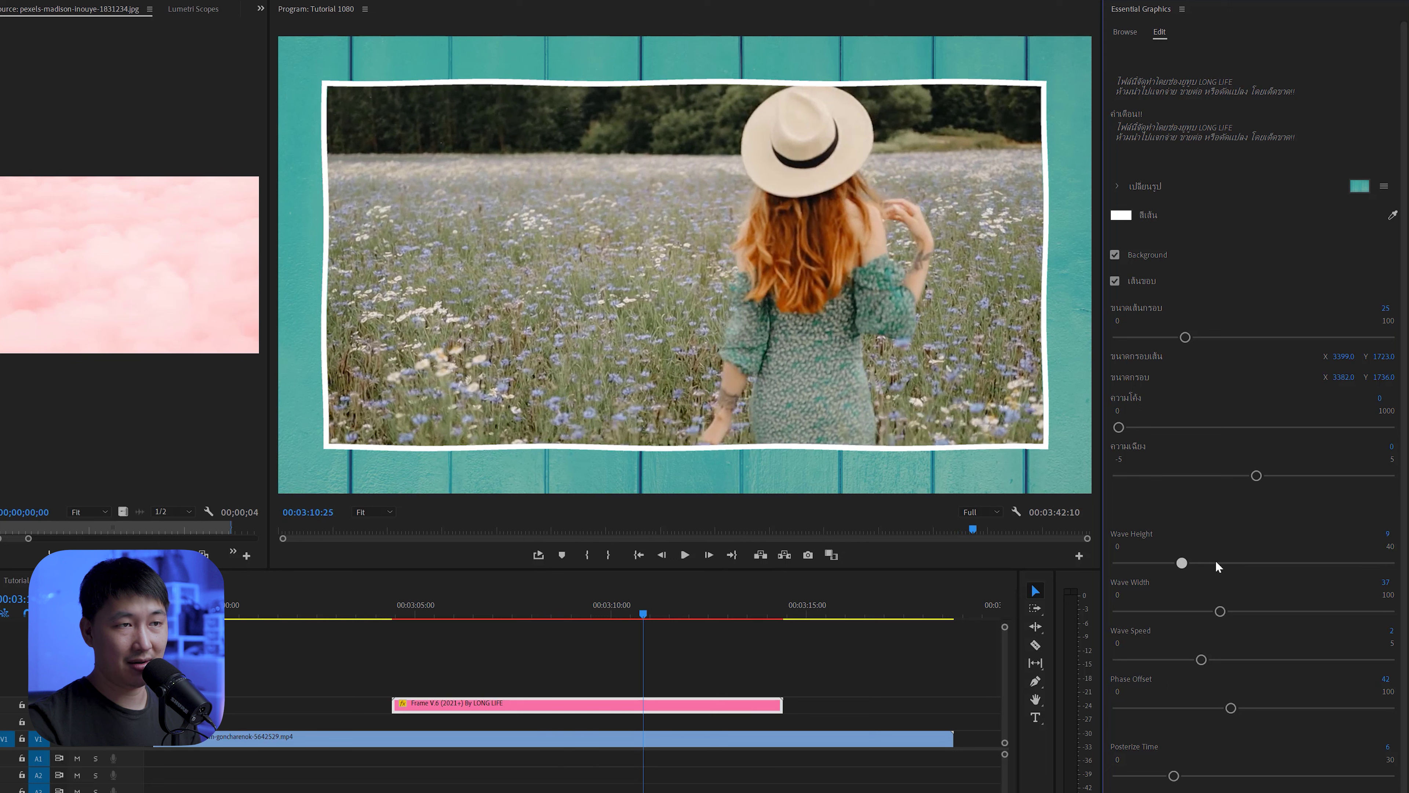
# Raise the wave height to 40 and push the phase offset to its maximum of 100
pyautogui.moveTo(1173, 563); pyautogui.dragTo(1389, 563)
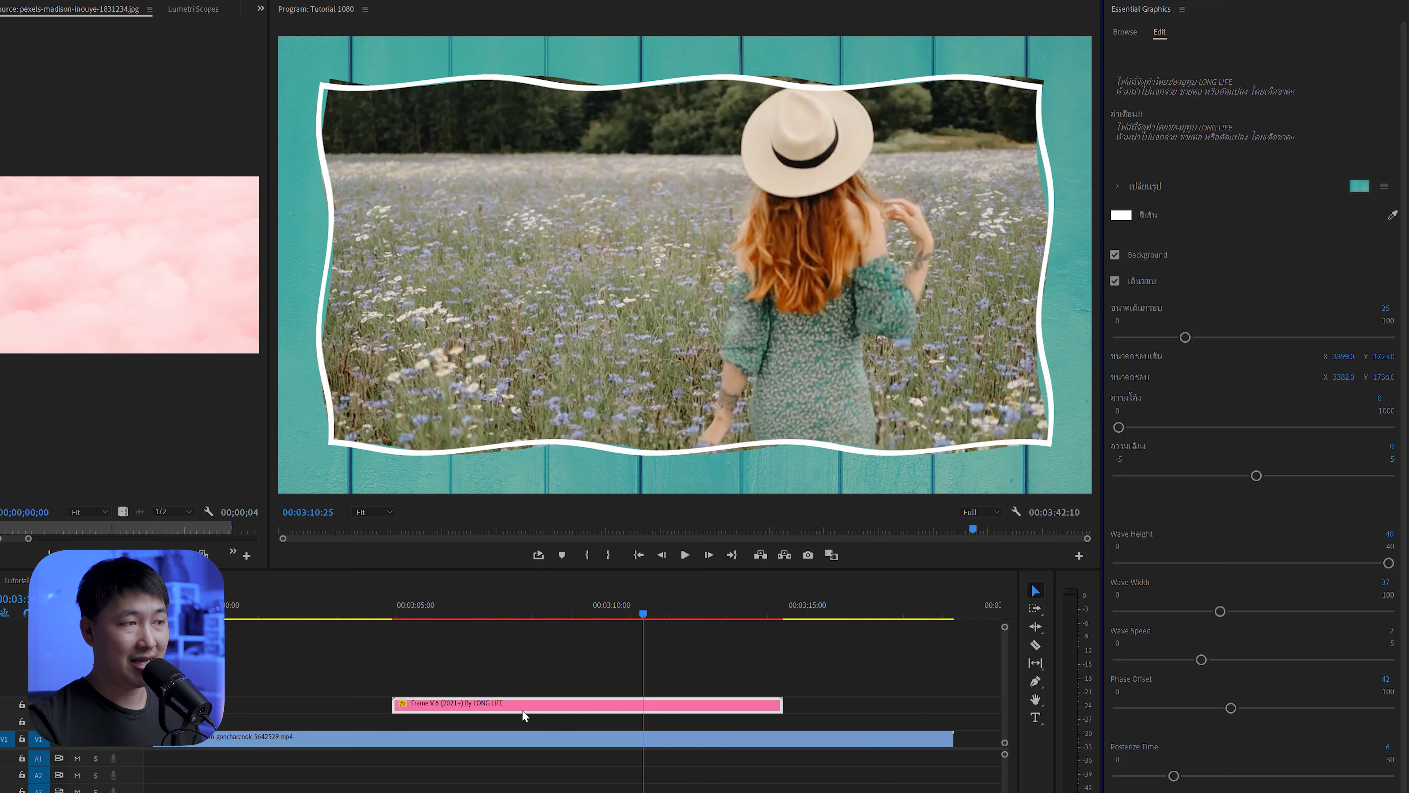
pyautogui.click(450, 604)
pyautogui.press('space')
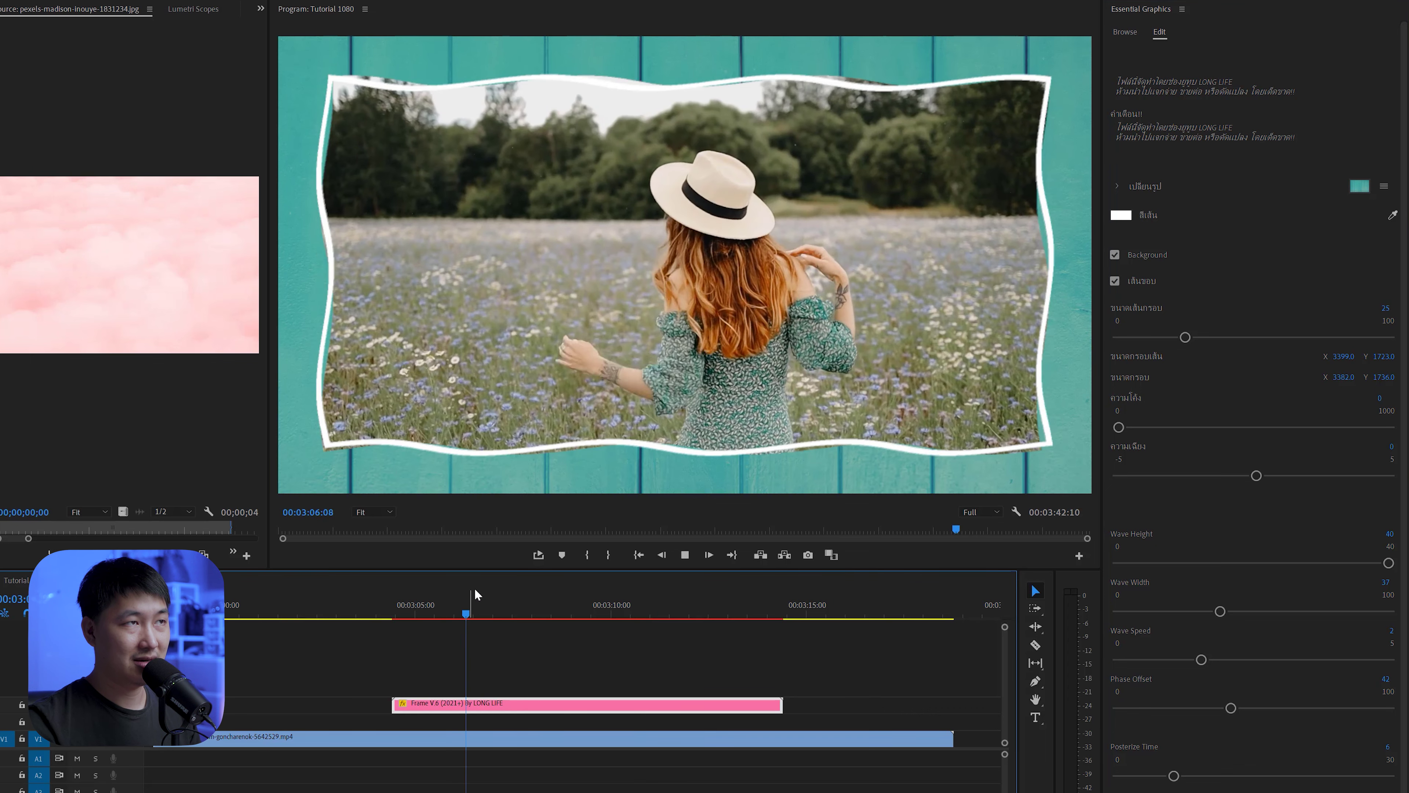
pyautogui.press('space')
pyautogui.click(1240, 709)
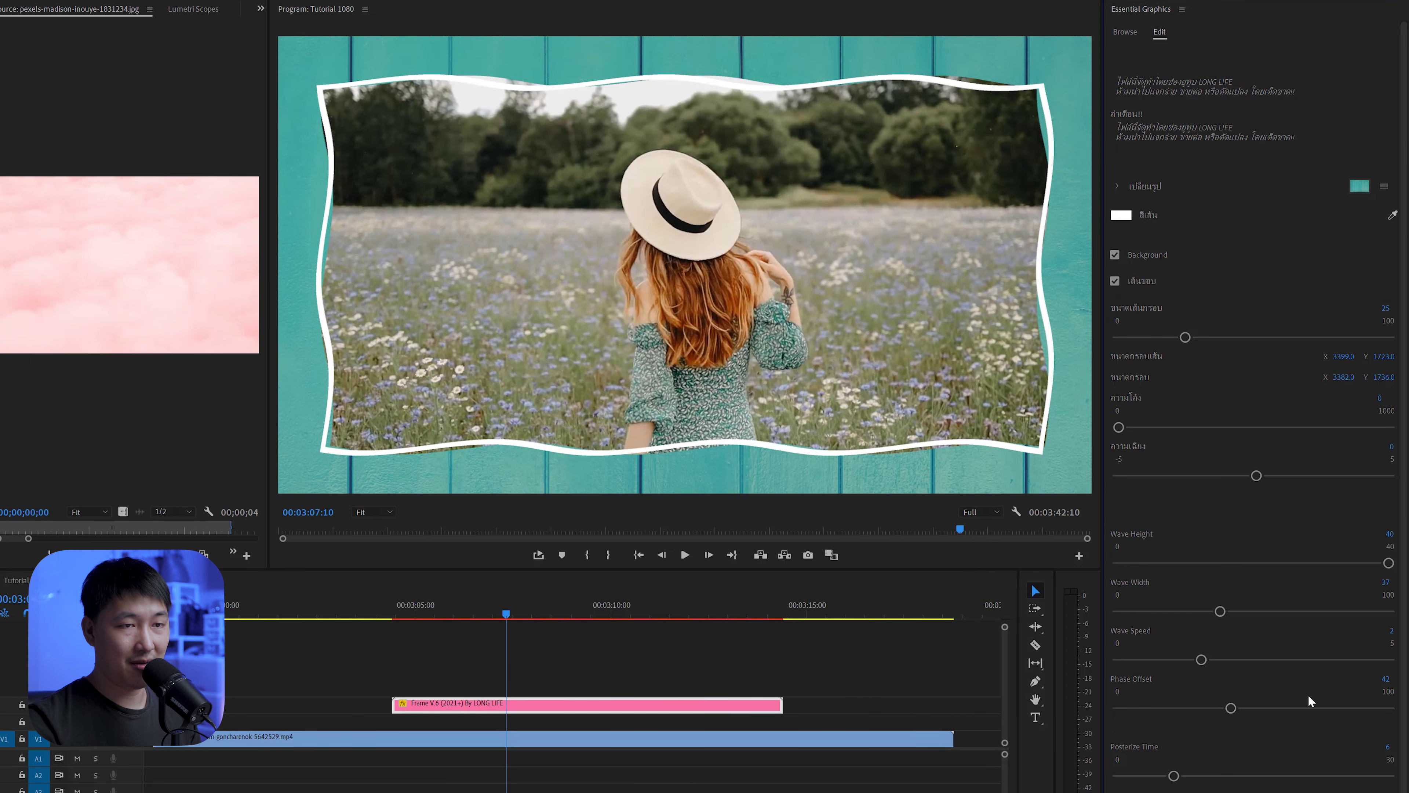
pyautogui.moveTo(1276, 706); pyautogui.dragTo(1389, 708)
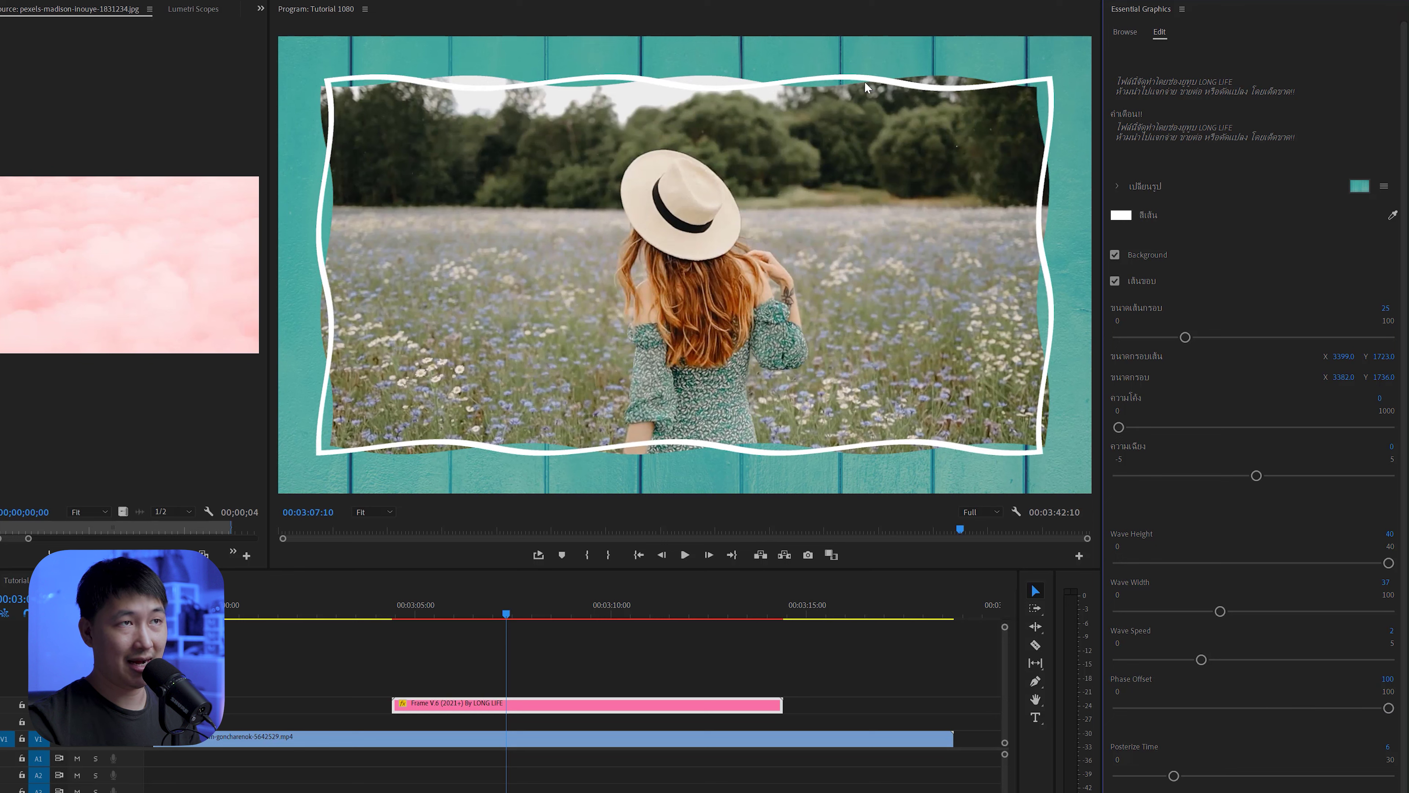
# At 00:03:08:00, drop the wave height to 10 and drag the phase offset back to 0
pyautogui.click(533, 606)
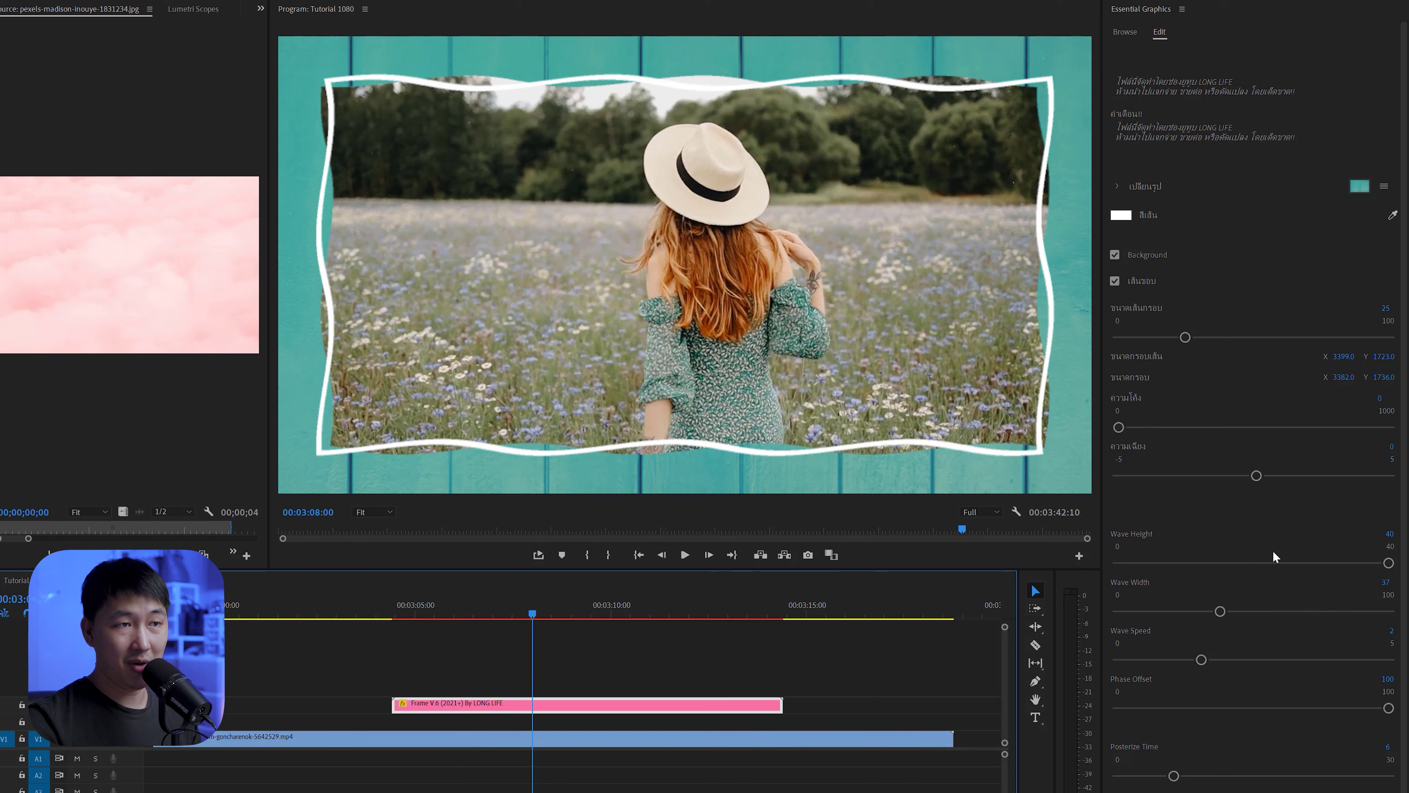
pyautogui.click(1194, 563)
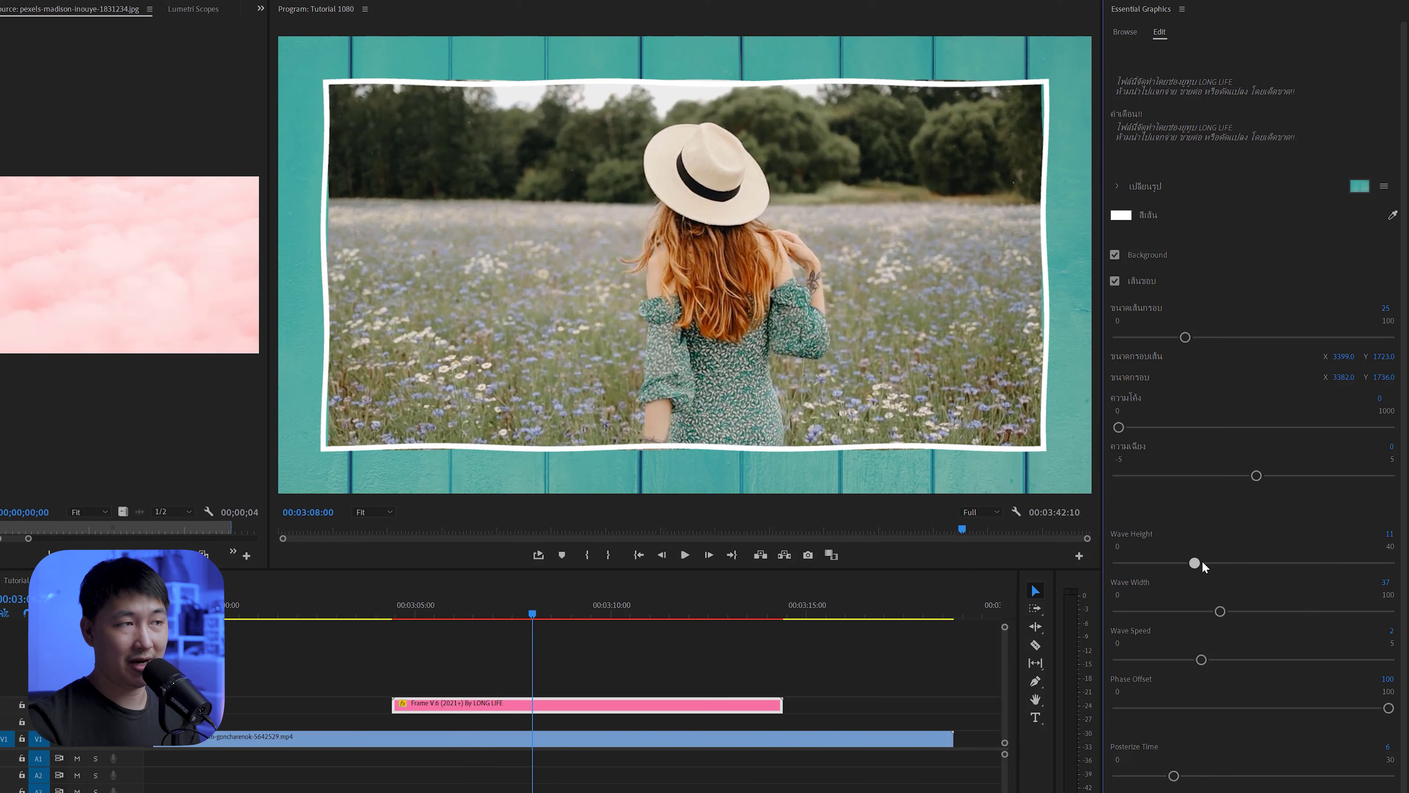
pyautogui.moveTo(1203, 562)
pyautogui.mouseDown()
pyautogui.moveTo(1215, 563)
pyautogui.moveTo(1184, 563)
pyautogui.mouseUp()
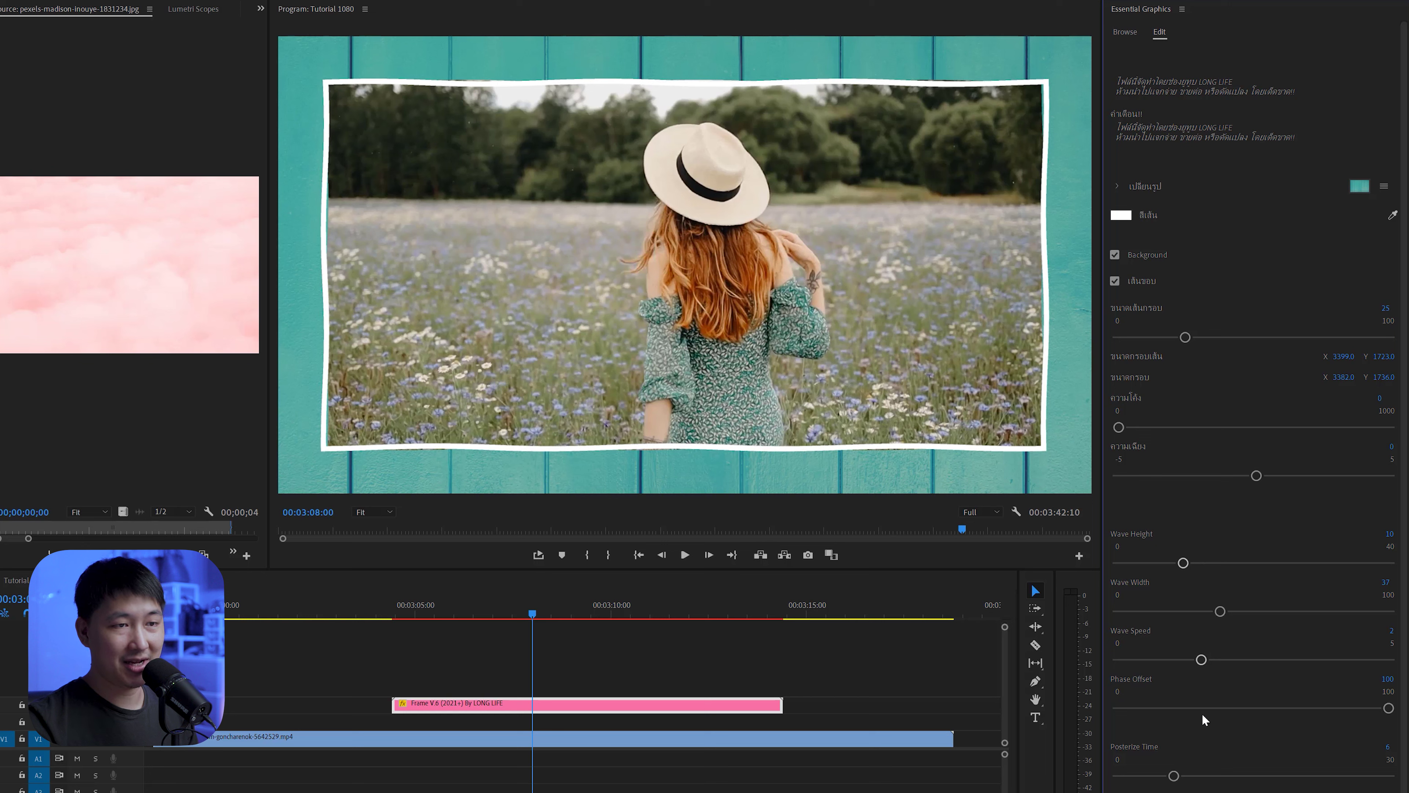
pyautogui.moveTo(1196, 705); pyautogui.dragTo(1049, 746)
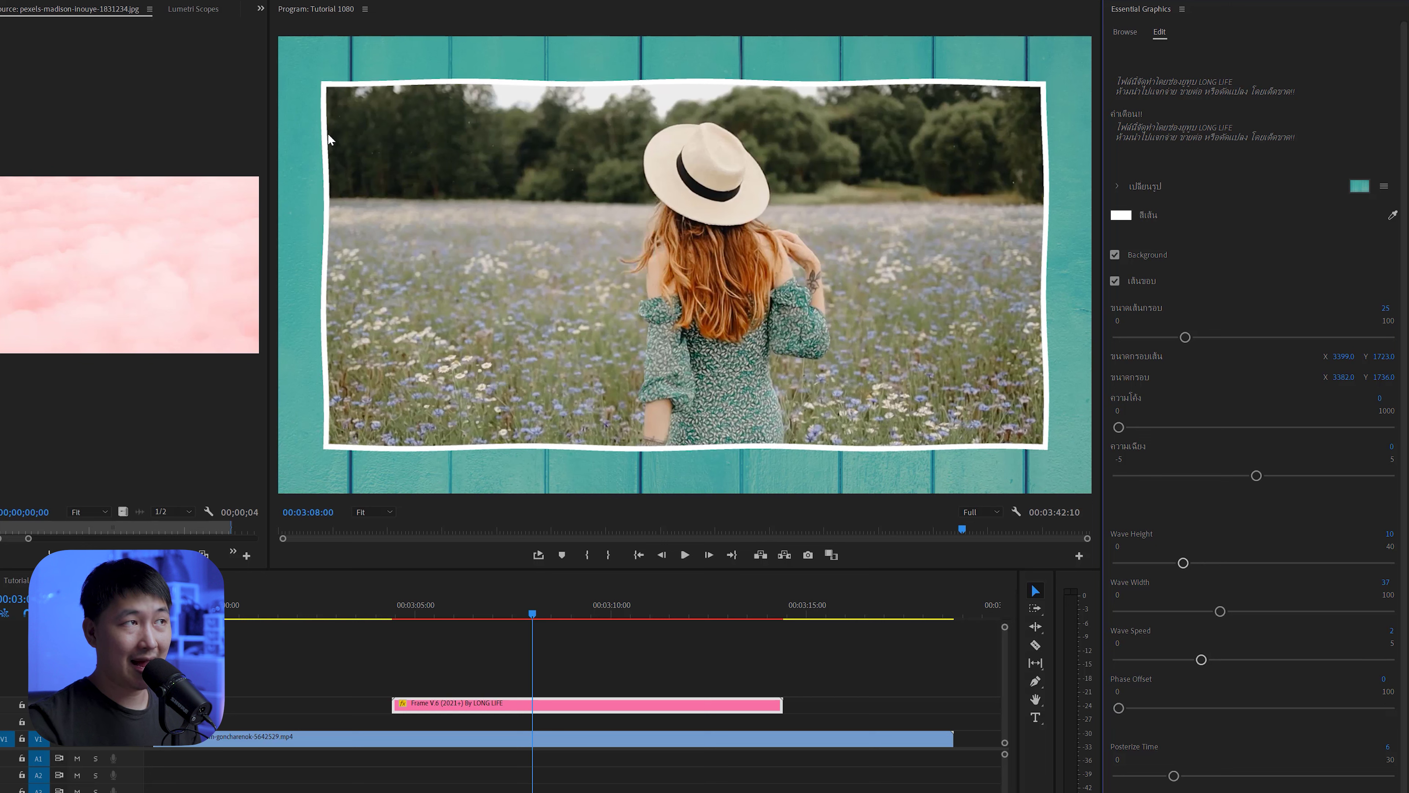
# Play the gently wavy border once, then start editing the Posterize Time value
pyautogui.press('space')
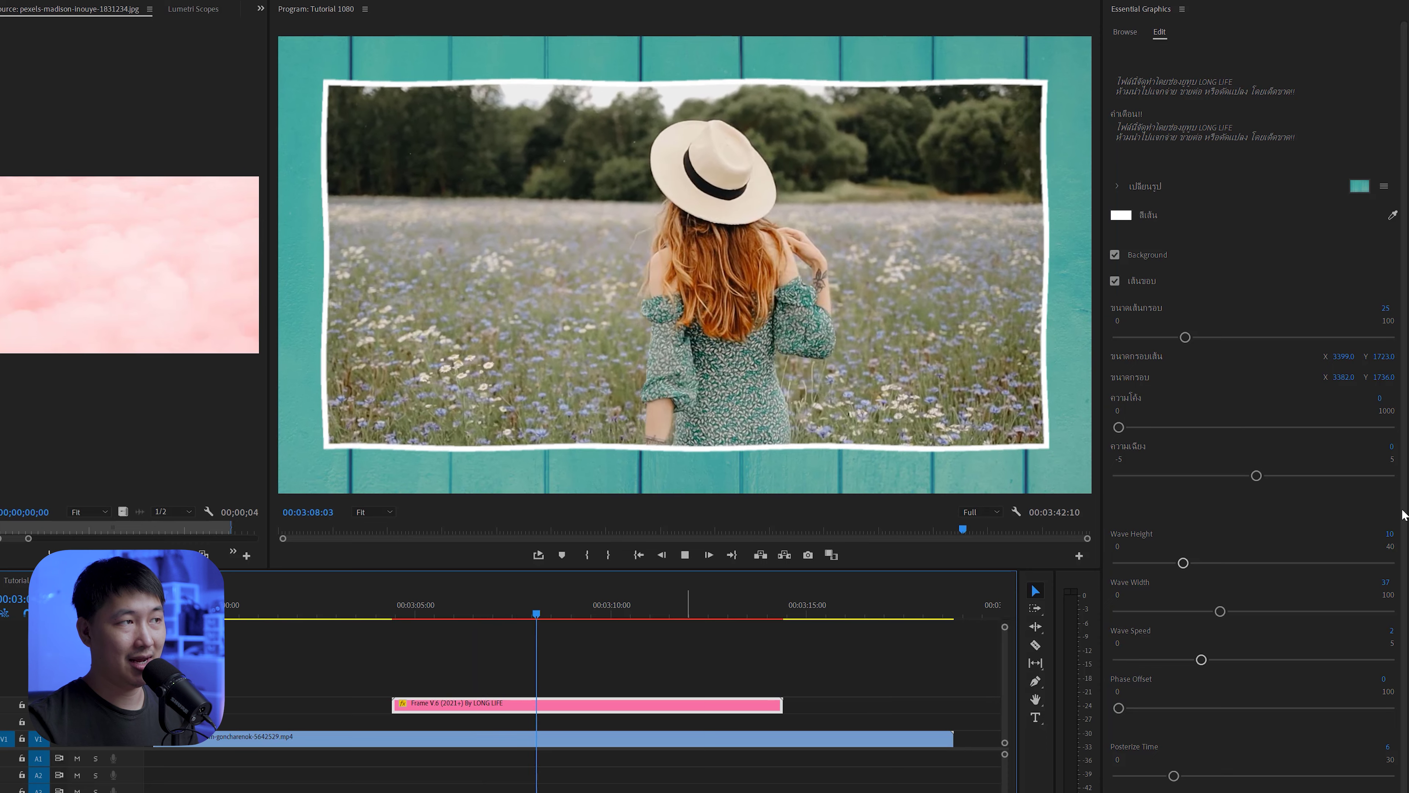
pyautogui.press('space')
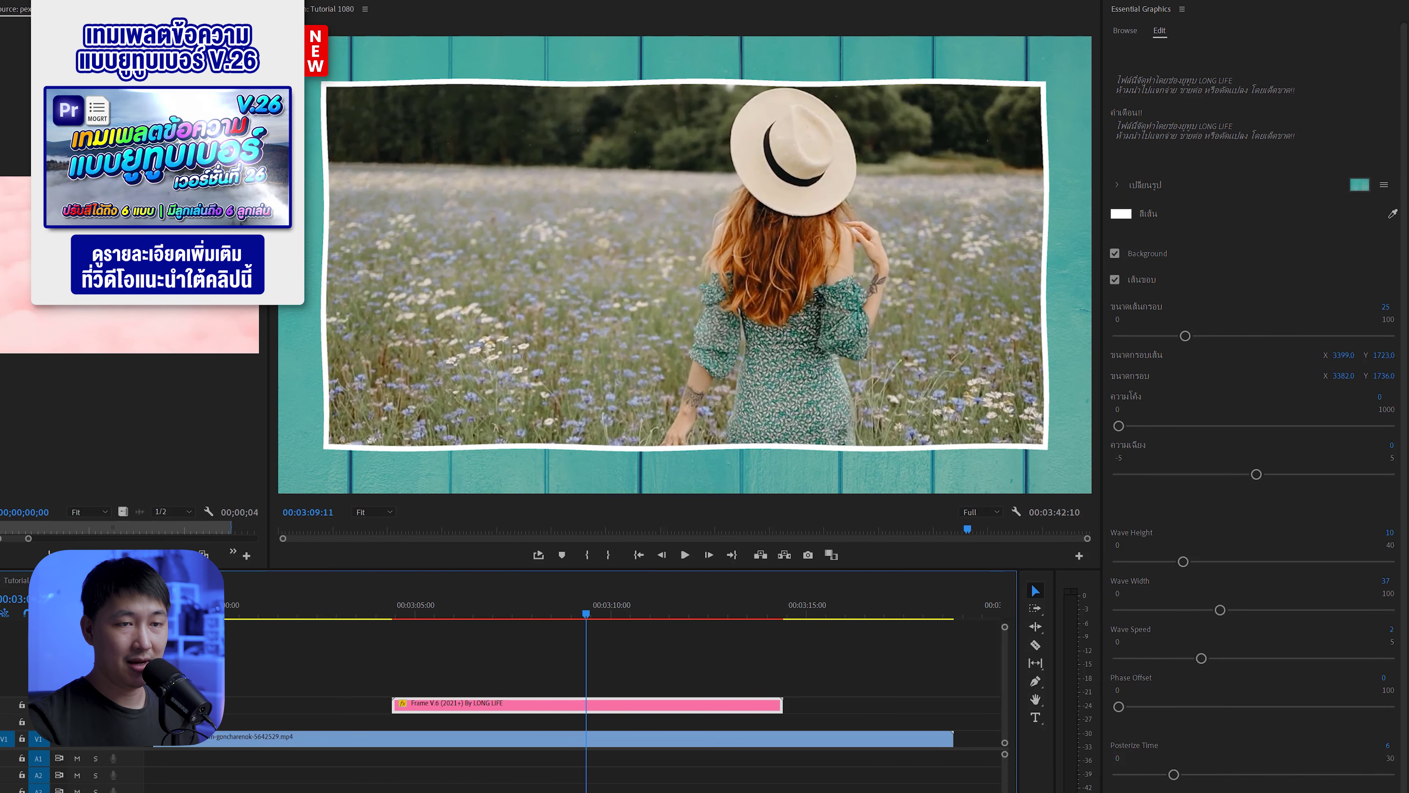
pyautogui.click(1392, 745)
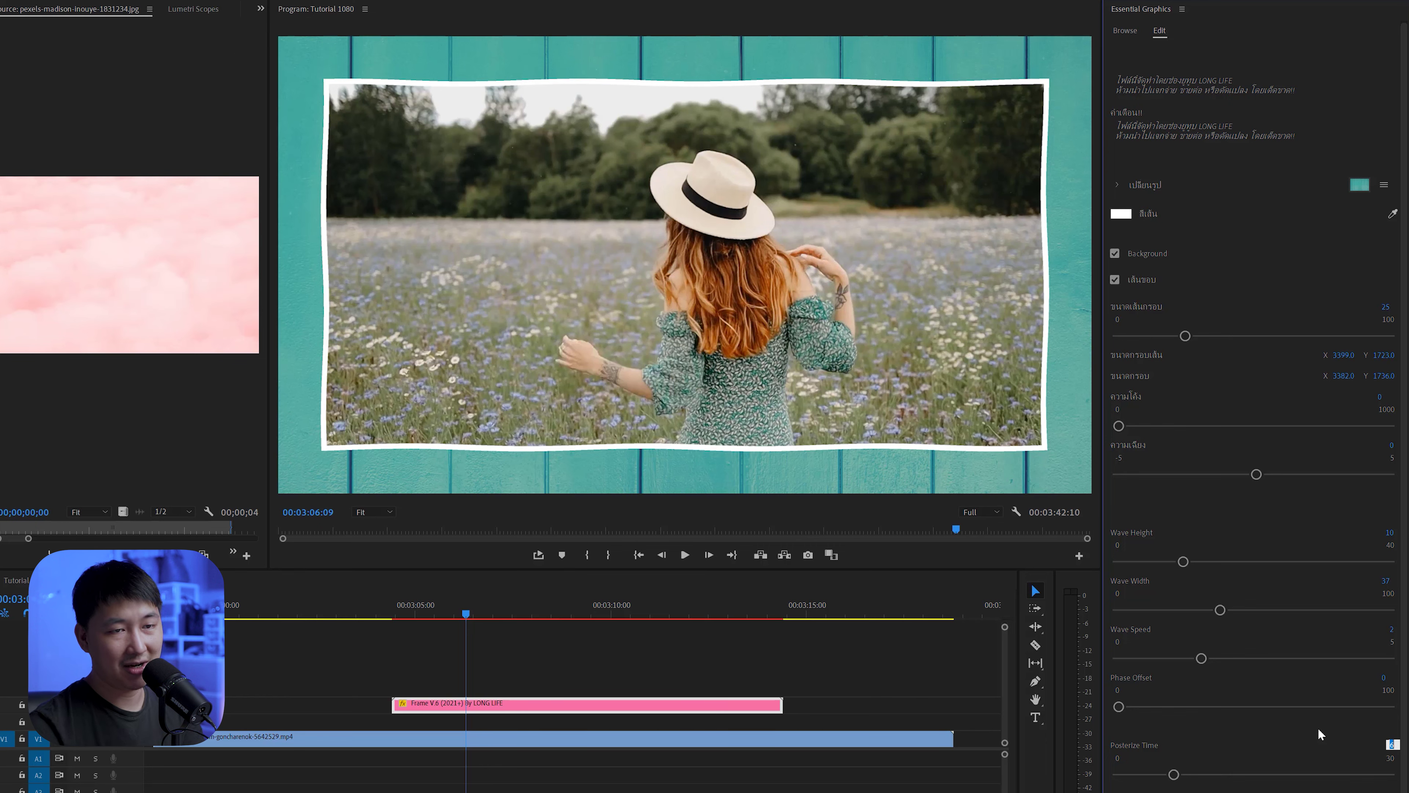
# Lower the border's Posterize Time to 4, then replay the animation from around 00:03:05
pyautogui.write('25')
pyautogui.press('space')
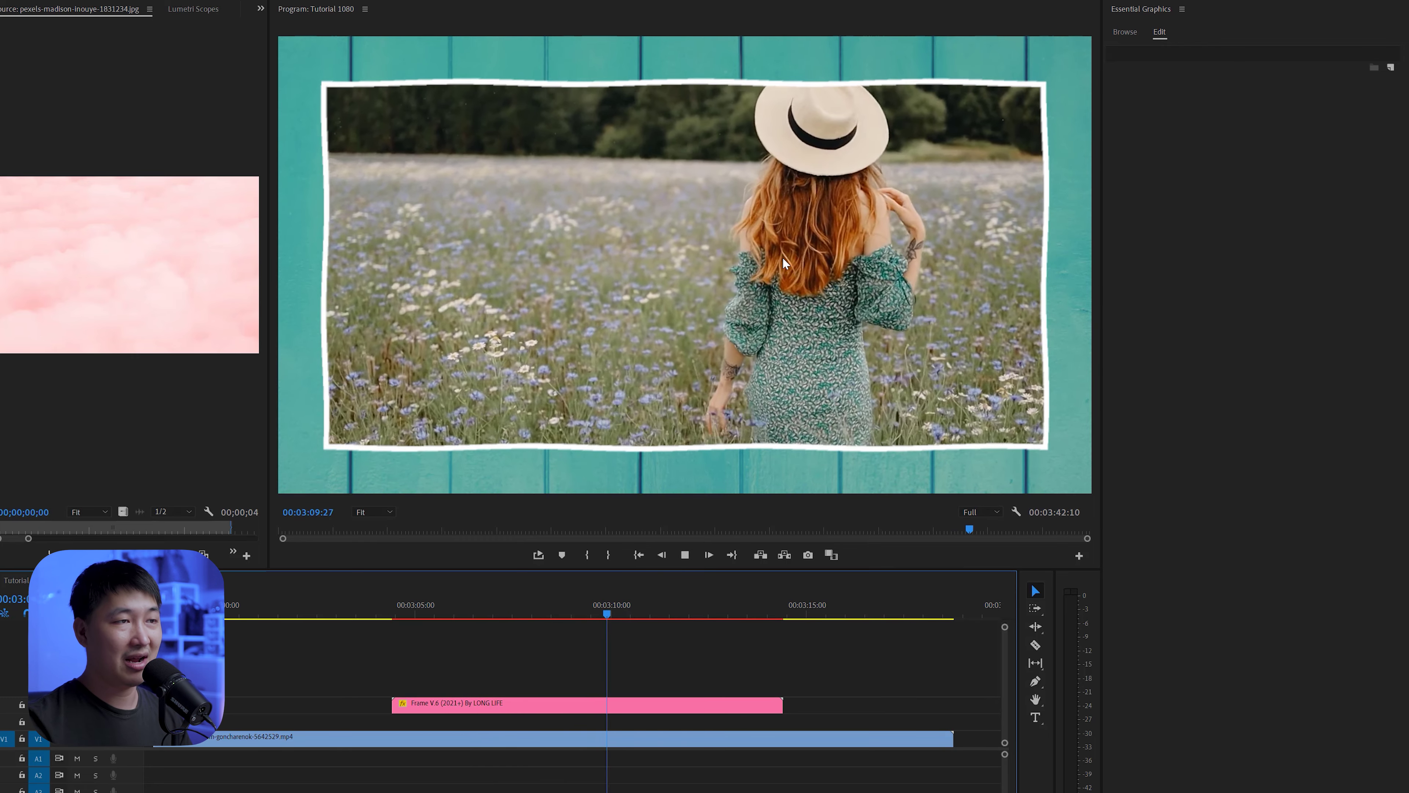
pyautogui.press('space')
pyautogui.click(746, 710)
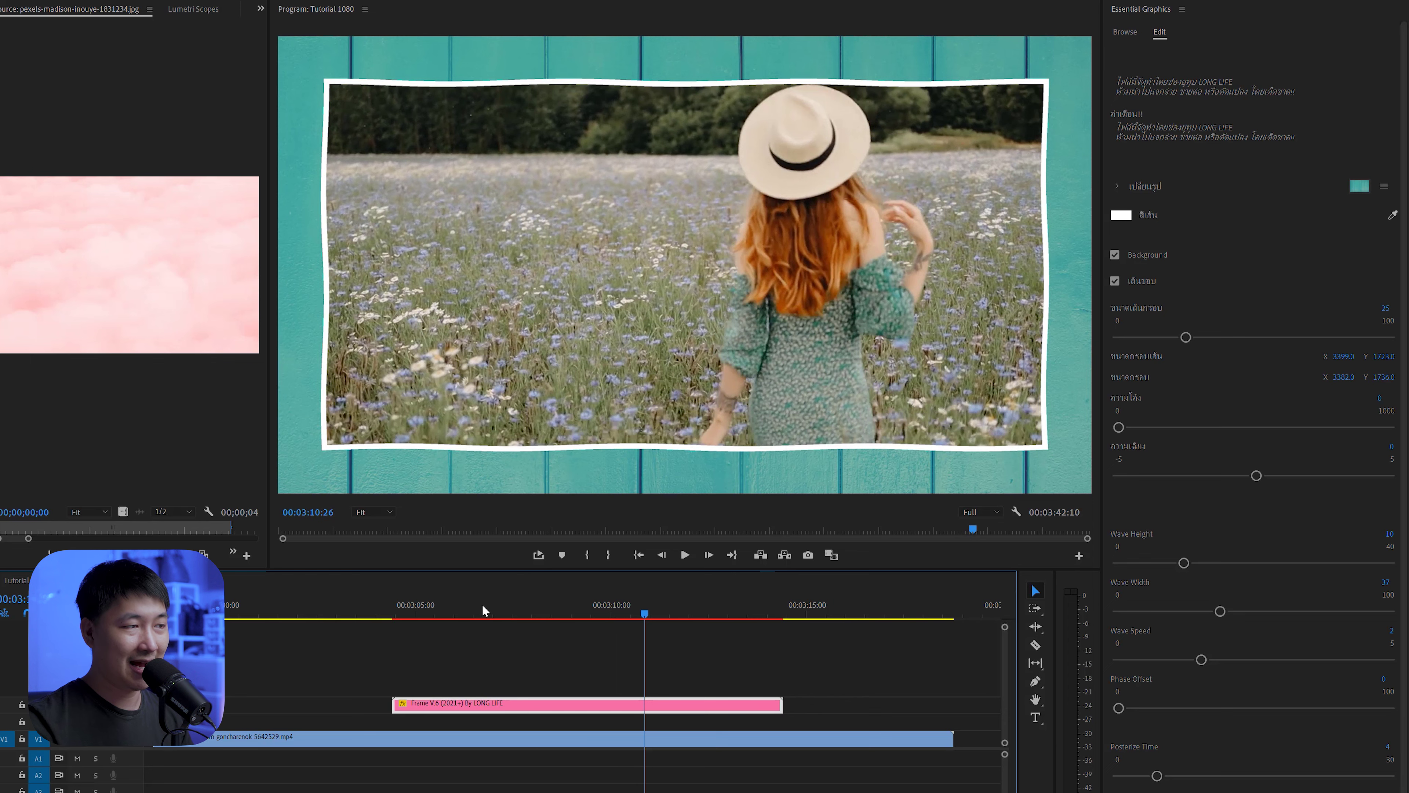
pyautogui.click(450, 613)
pyautogui.press('space')
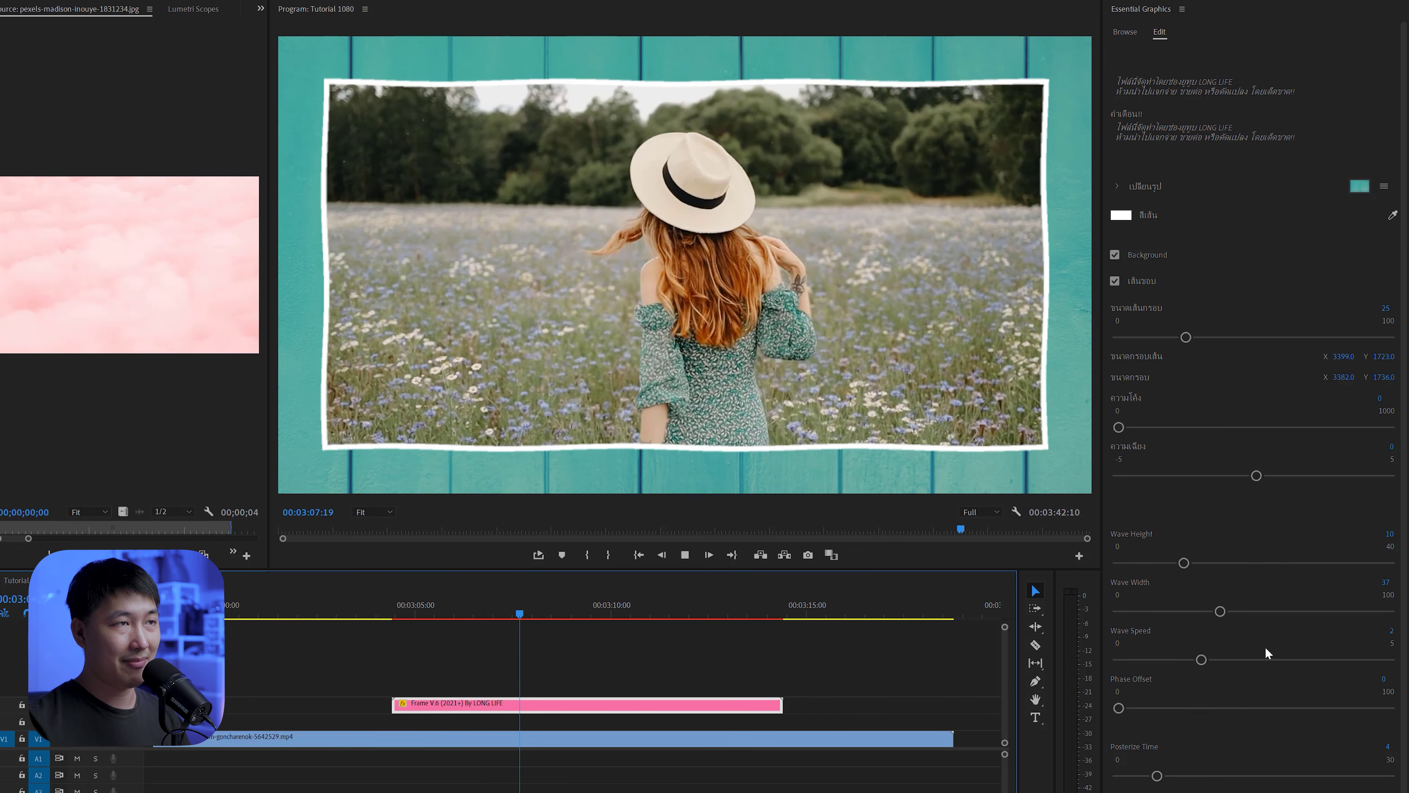
pyautogui.press('space')
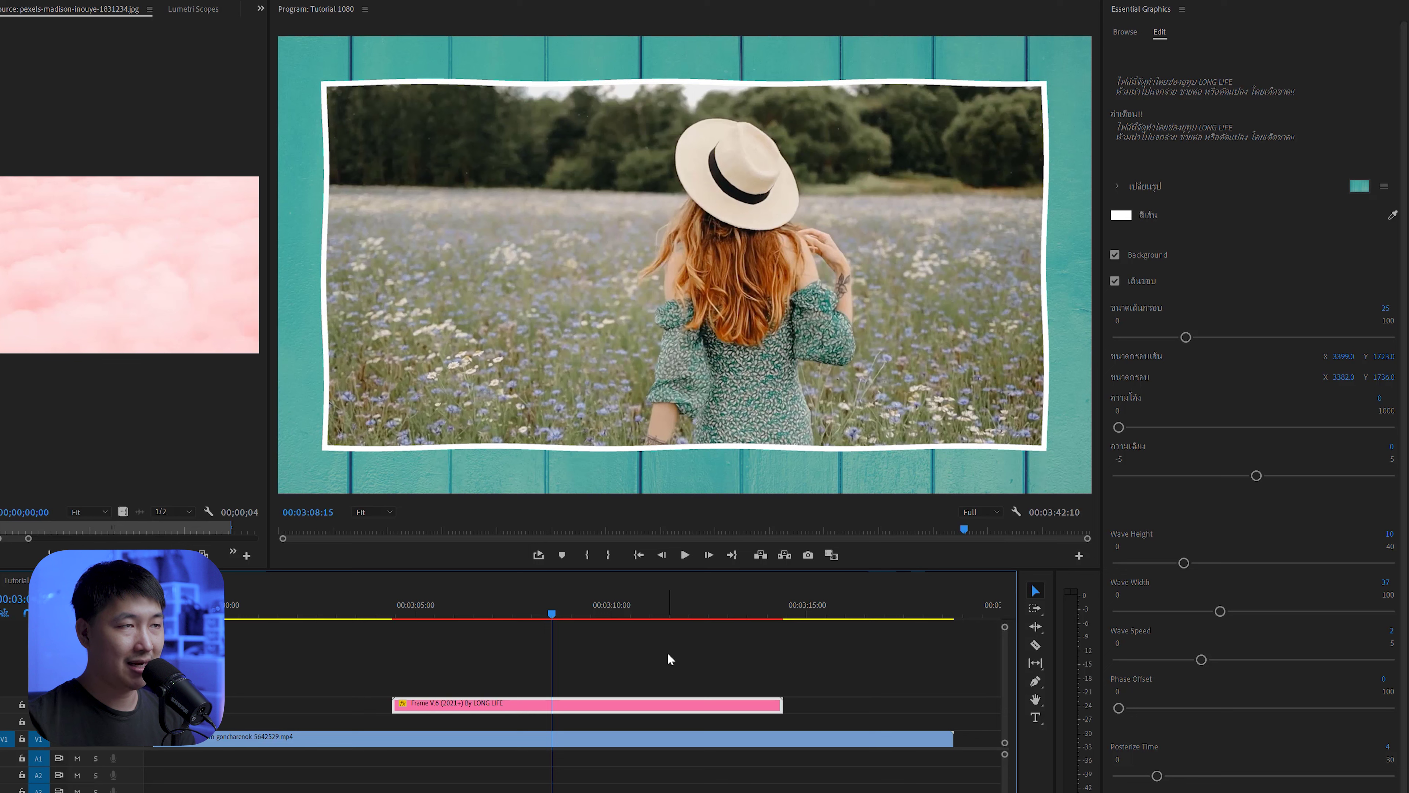
# Zoom out the timeline and select the second Frame V.6 clip at 00:03:28:01
pyautogui.click(676, 710)
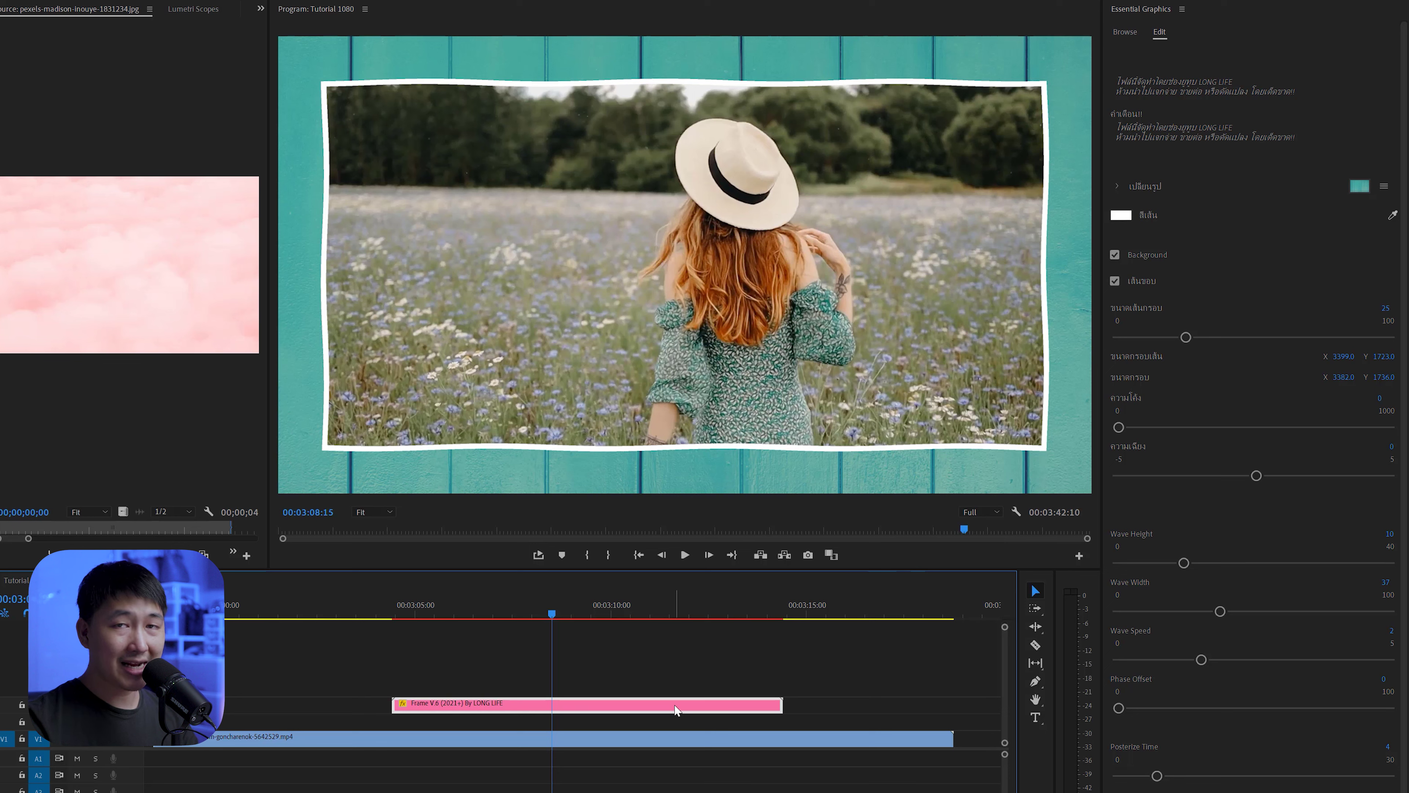
pyautogui.click(740, 646)
pyautogui.press('-')
pyautogui.press('-')
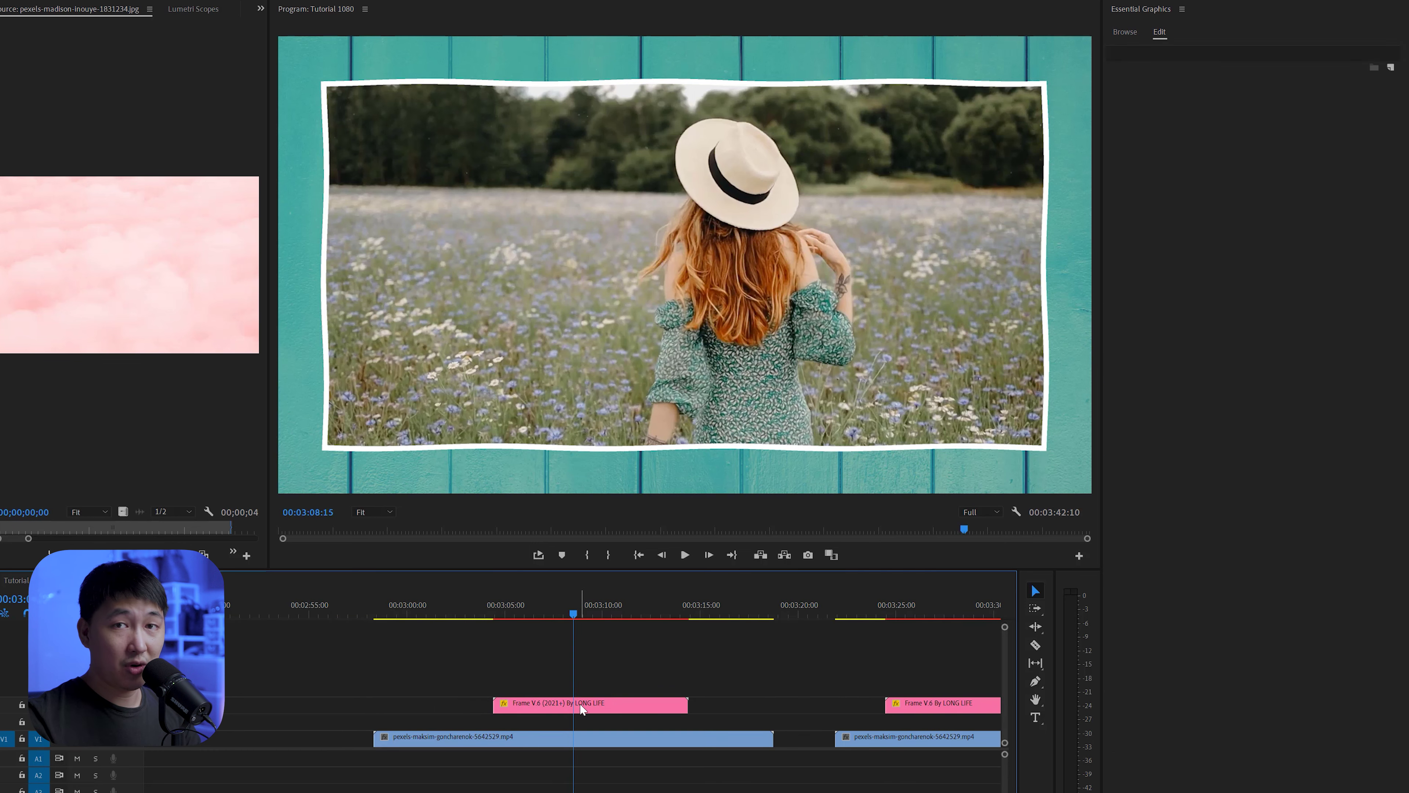
pyautogui.click(581, 704)
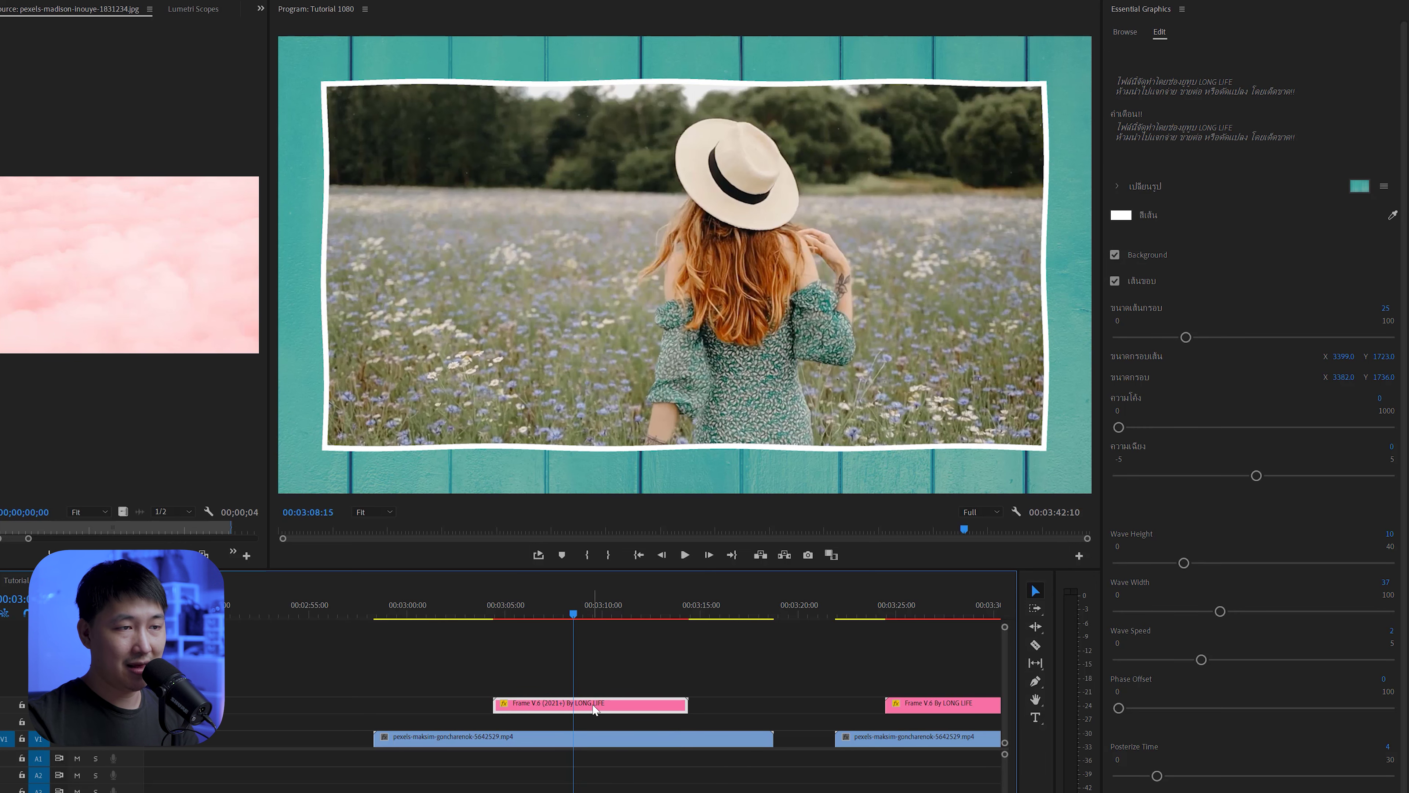
pyautogui.click(783, 678)
pyautogui.click(955, 605)
pyautogui.press('=')
pyautogui.click(618, 706)
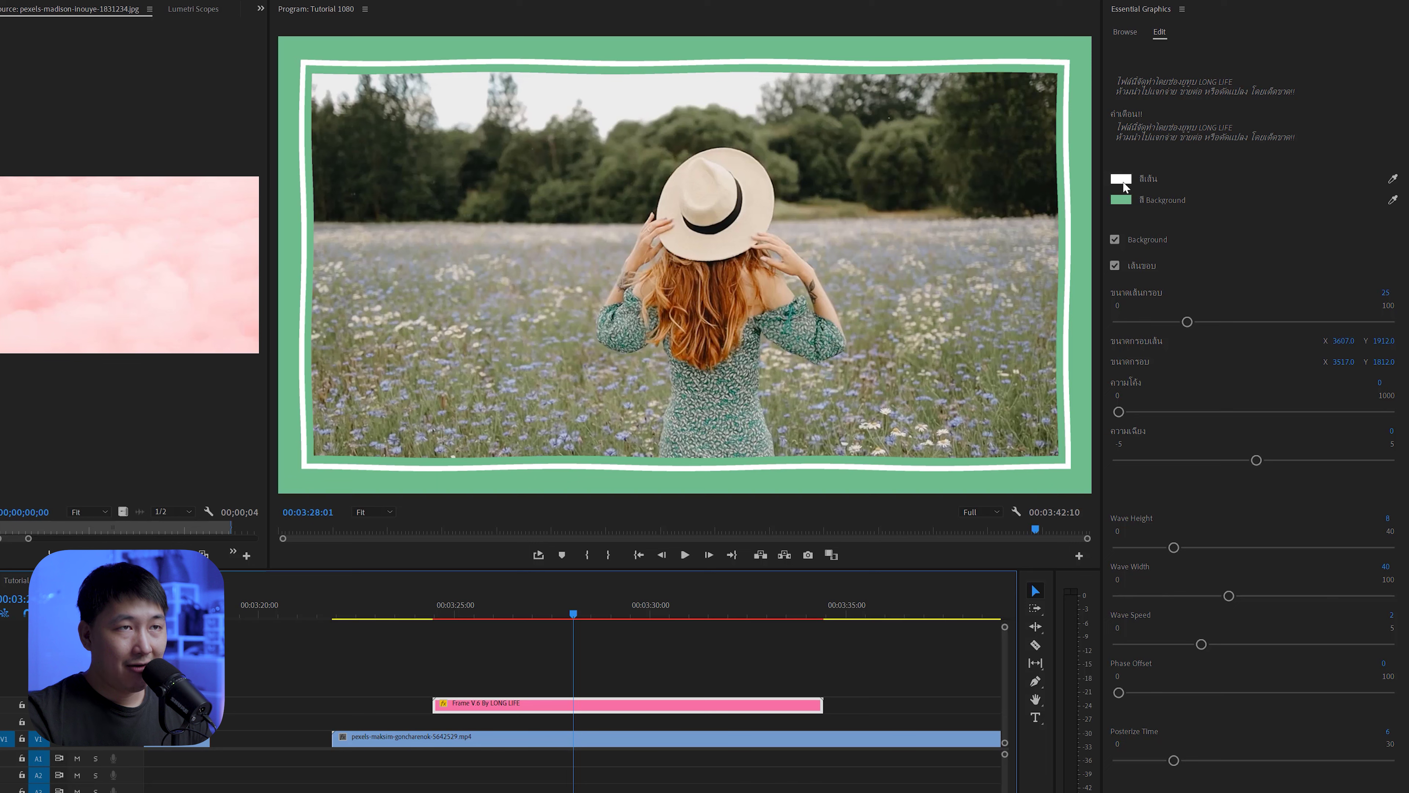
# Change the second frame's background colour to a lighter yellow-green
pyautogui.click(1121, 200)
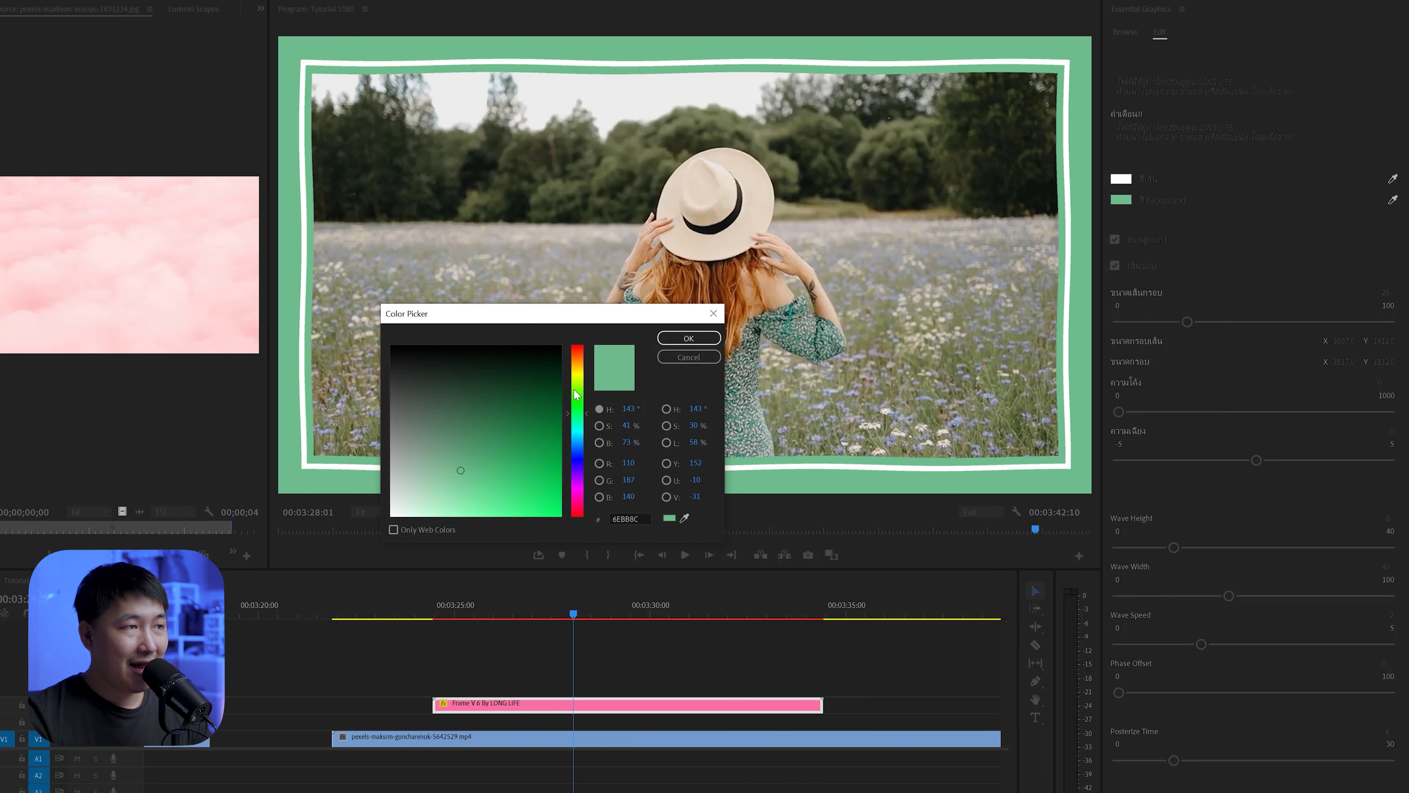
pyautogui.click(574, 373)
pyautogui.click(516, 515)
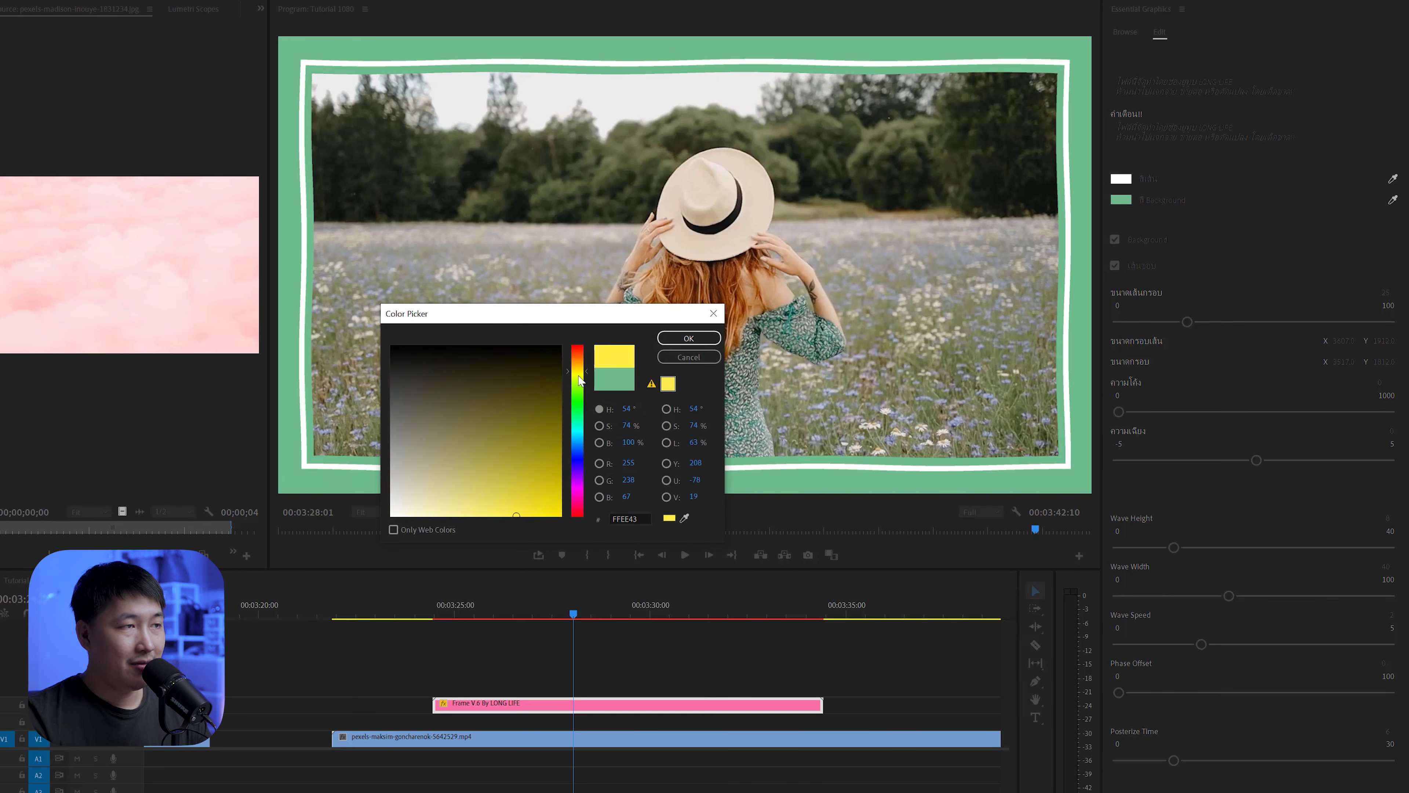
pyautogui.moveTo(577, 370); pyautogui.dragTo(577, 385)
pyautogui.moveTo(456, 481); pyautogui.dragTo(481, 490)
pyautogui.press('Return')
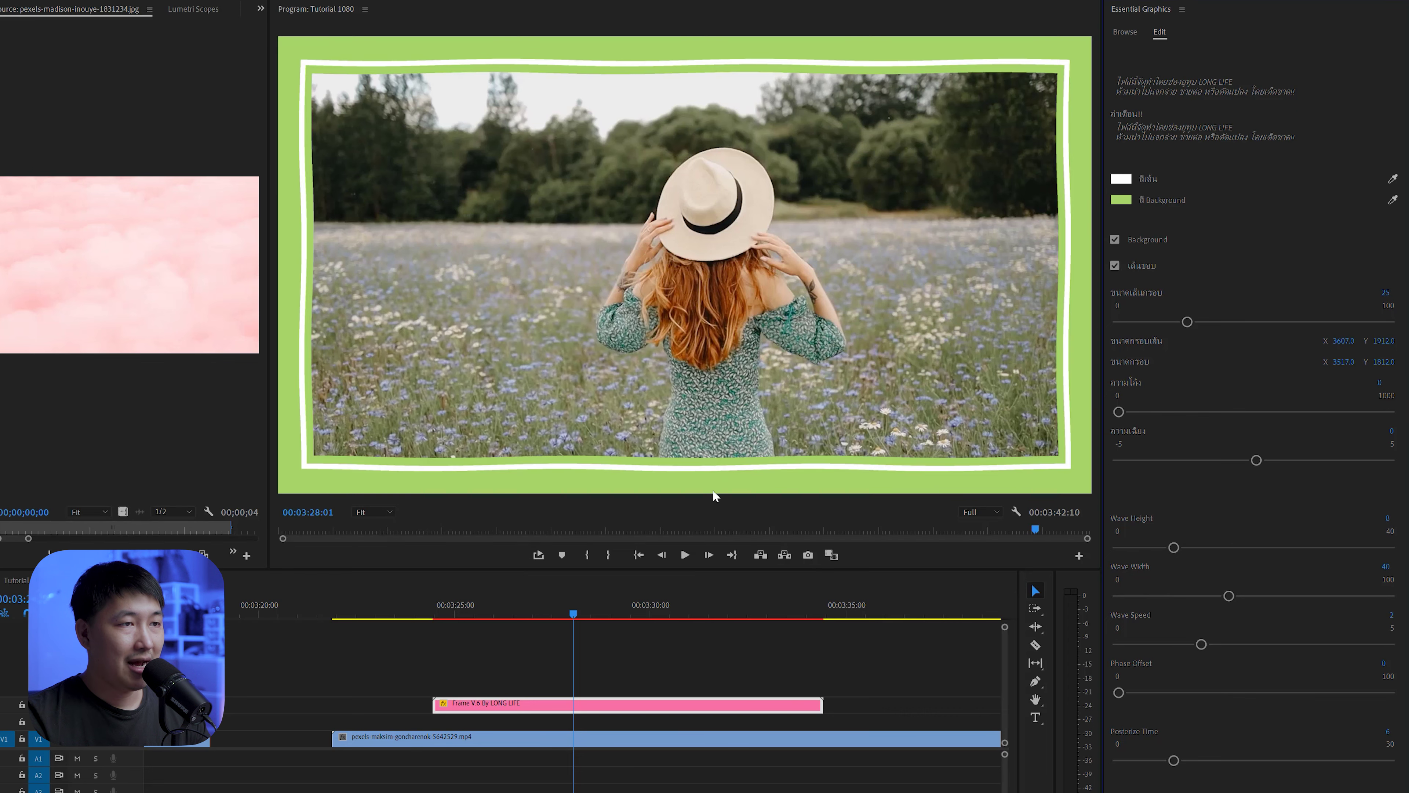
# Shift the background hue to the purer green 6DD567 and reselect the clip
pyautogui.click(1121, 200)
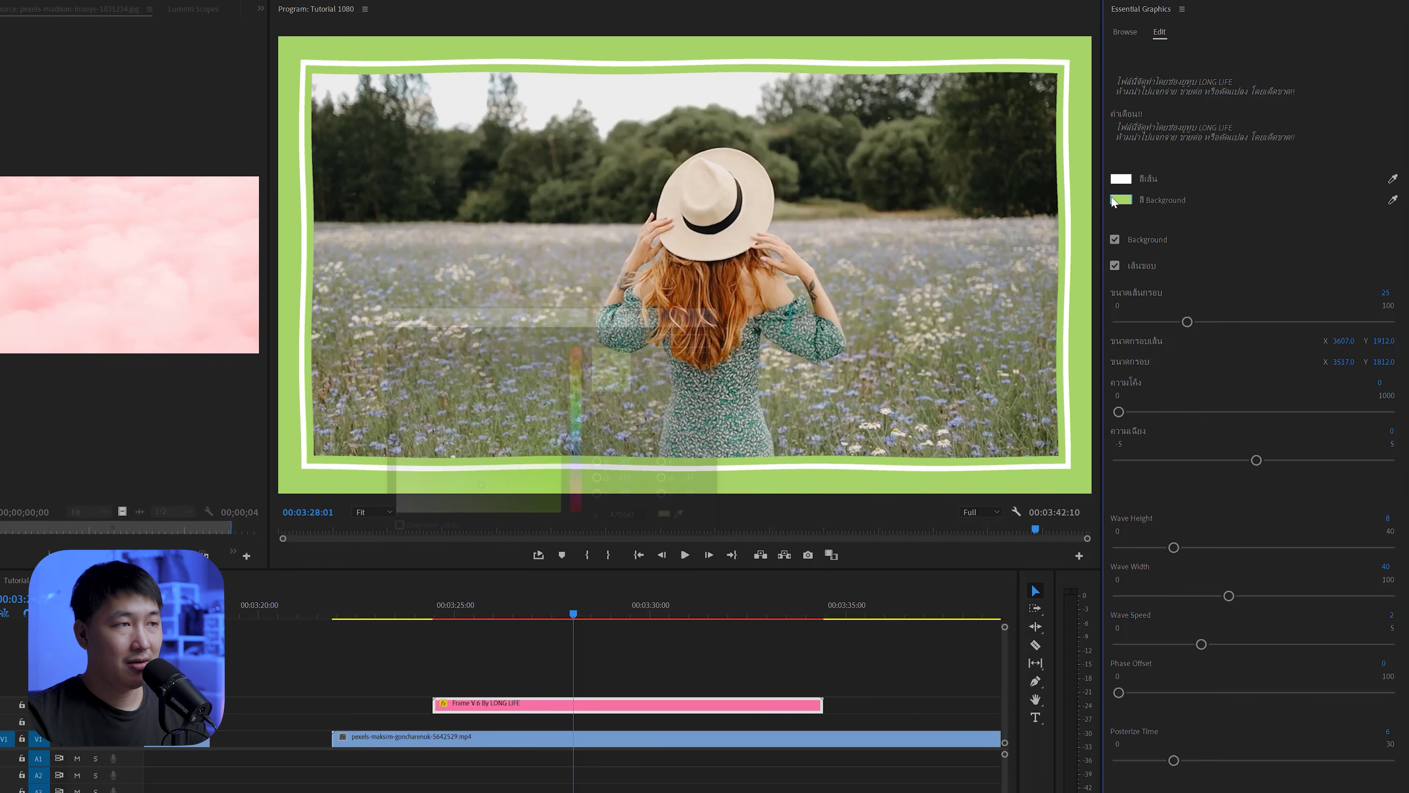
pyautogui.click(578, 400)
pyautogui.press('Return')
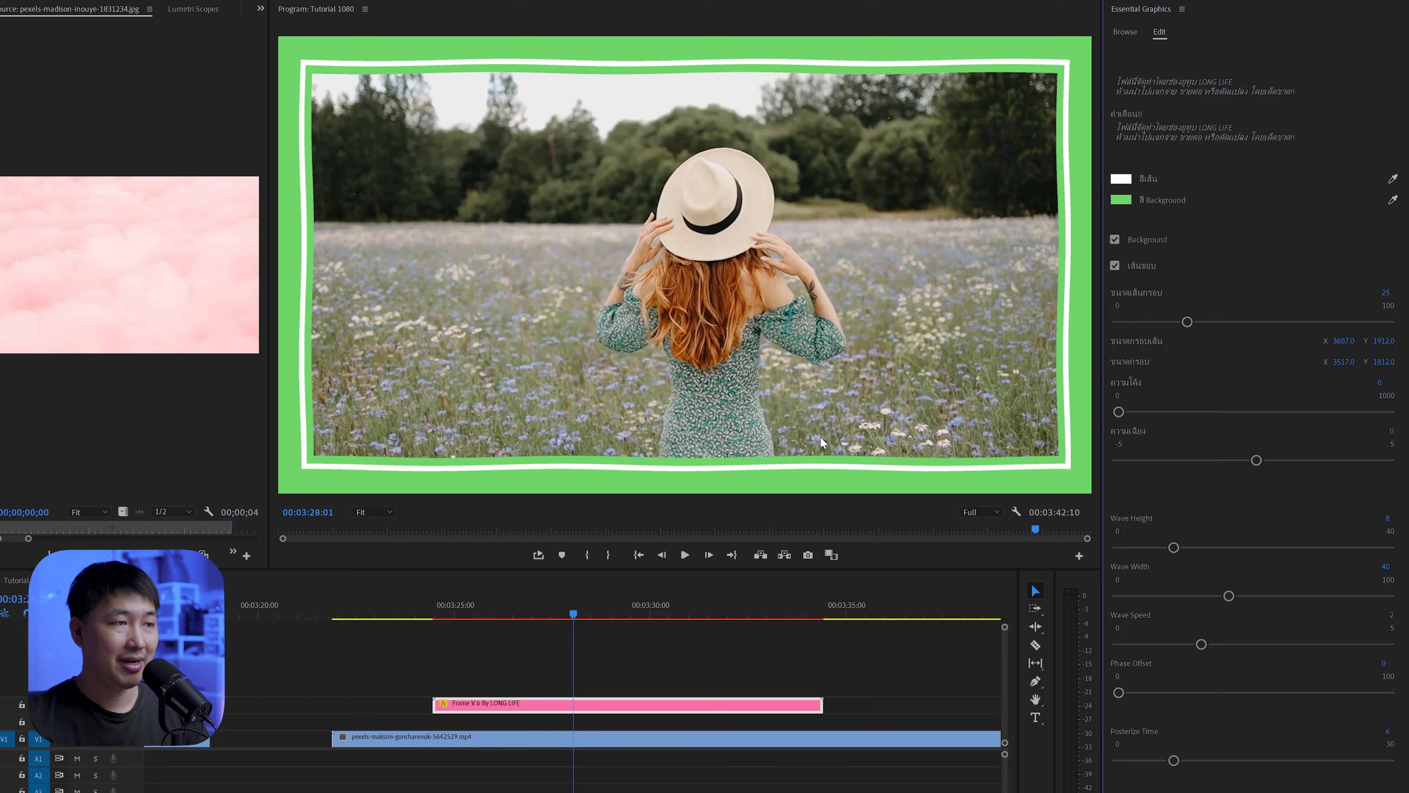
pyautogui.click(684, 653)
pyautogui.press('-')
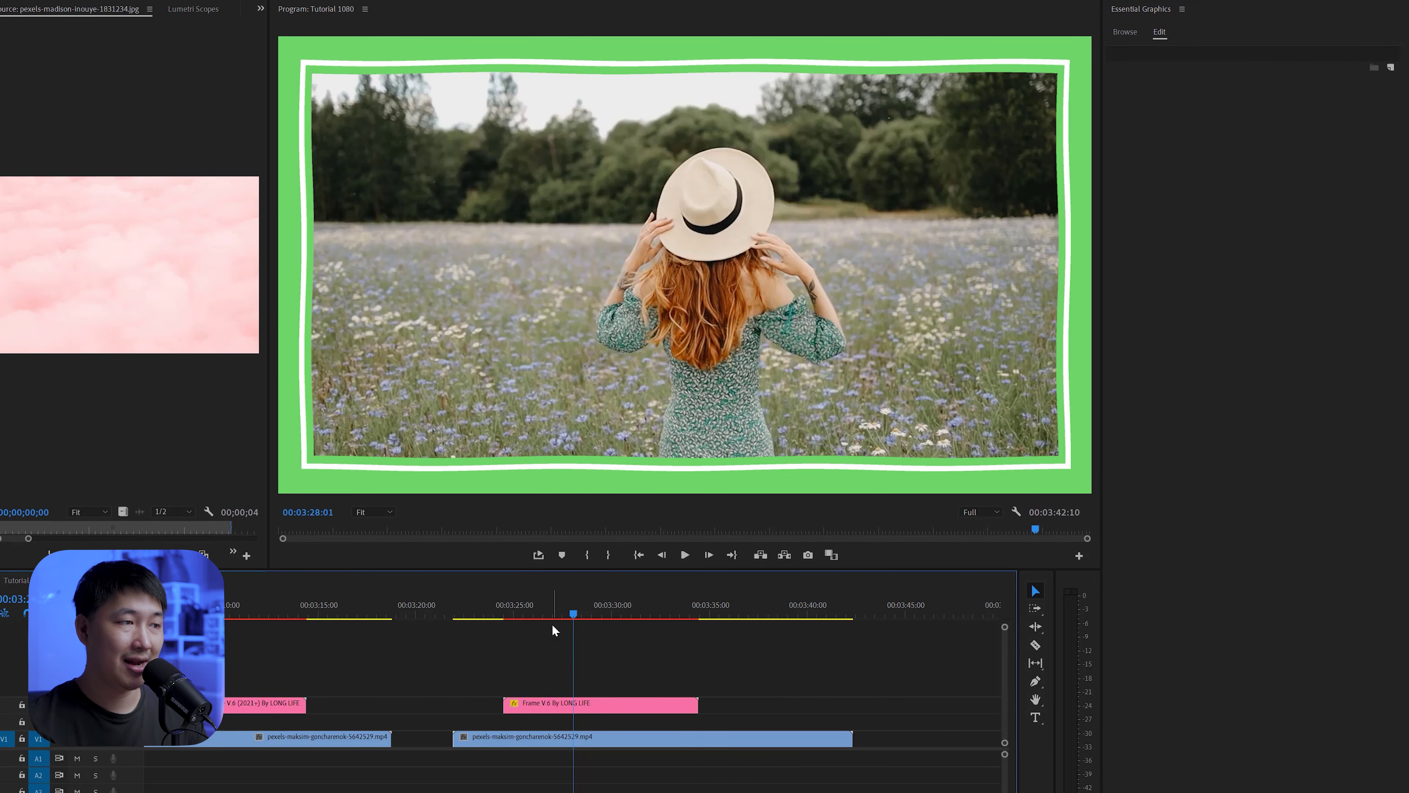
pyautogui.click(603, 713)
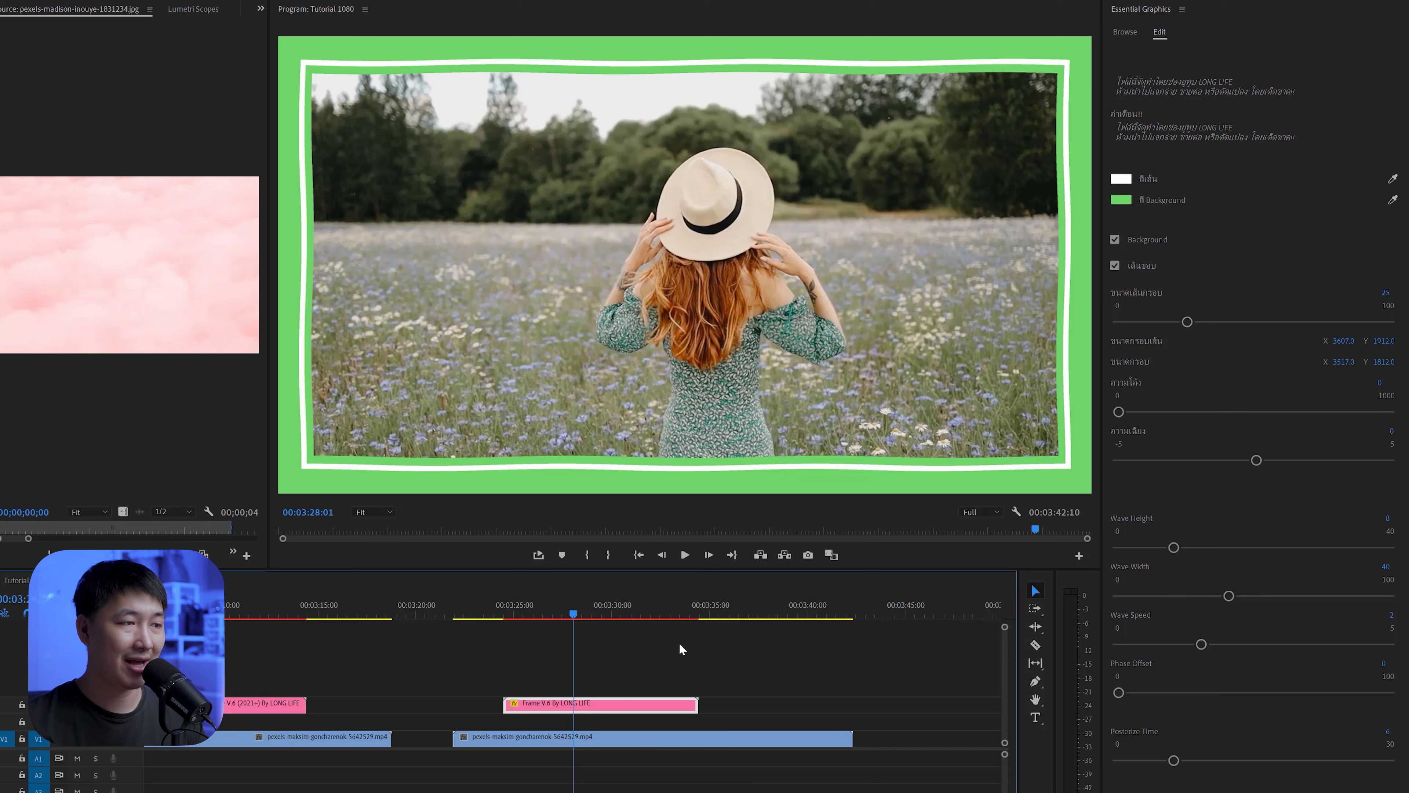
pyautogui.press('=')
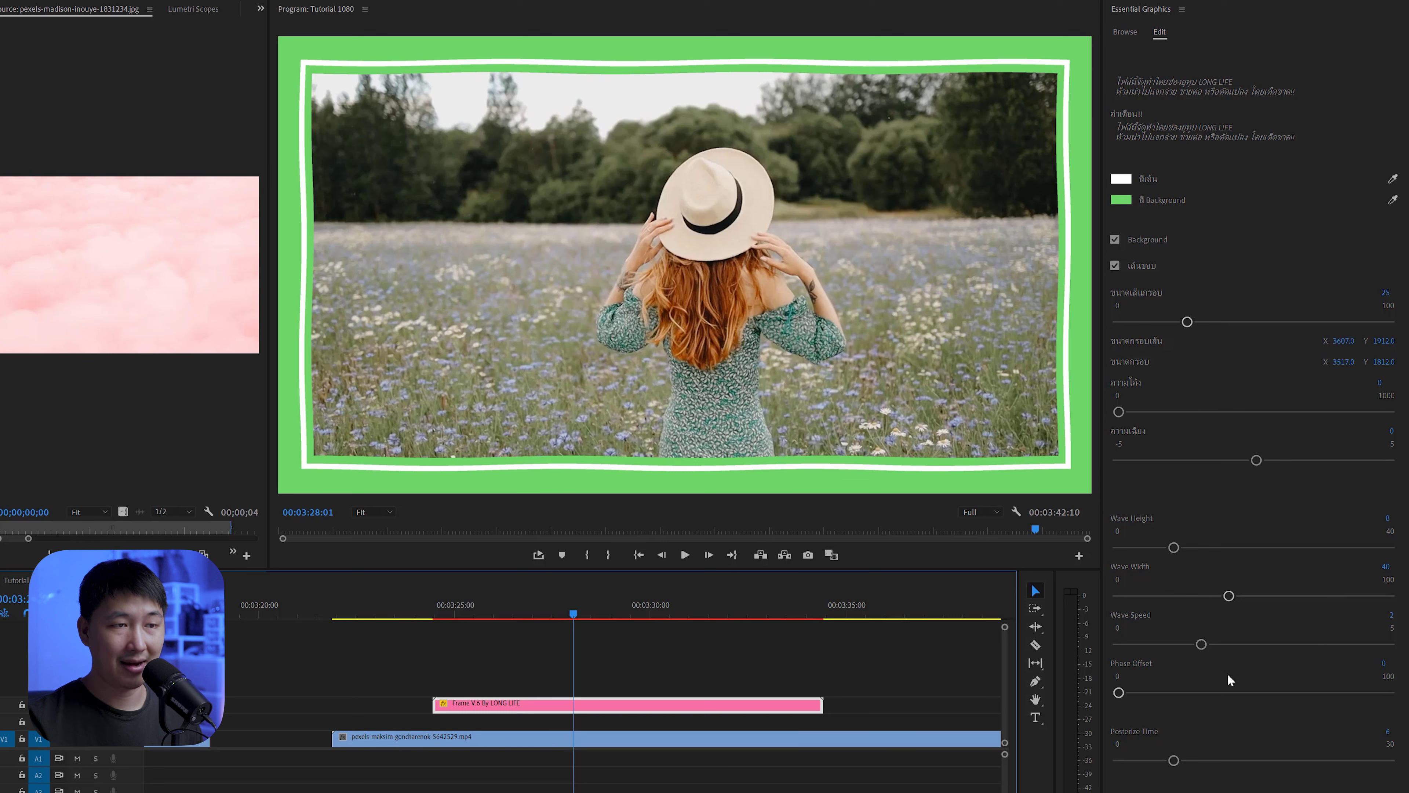
pyautogui.click(1144, 240)
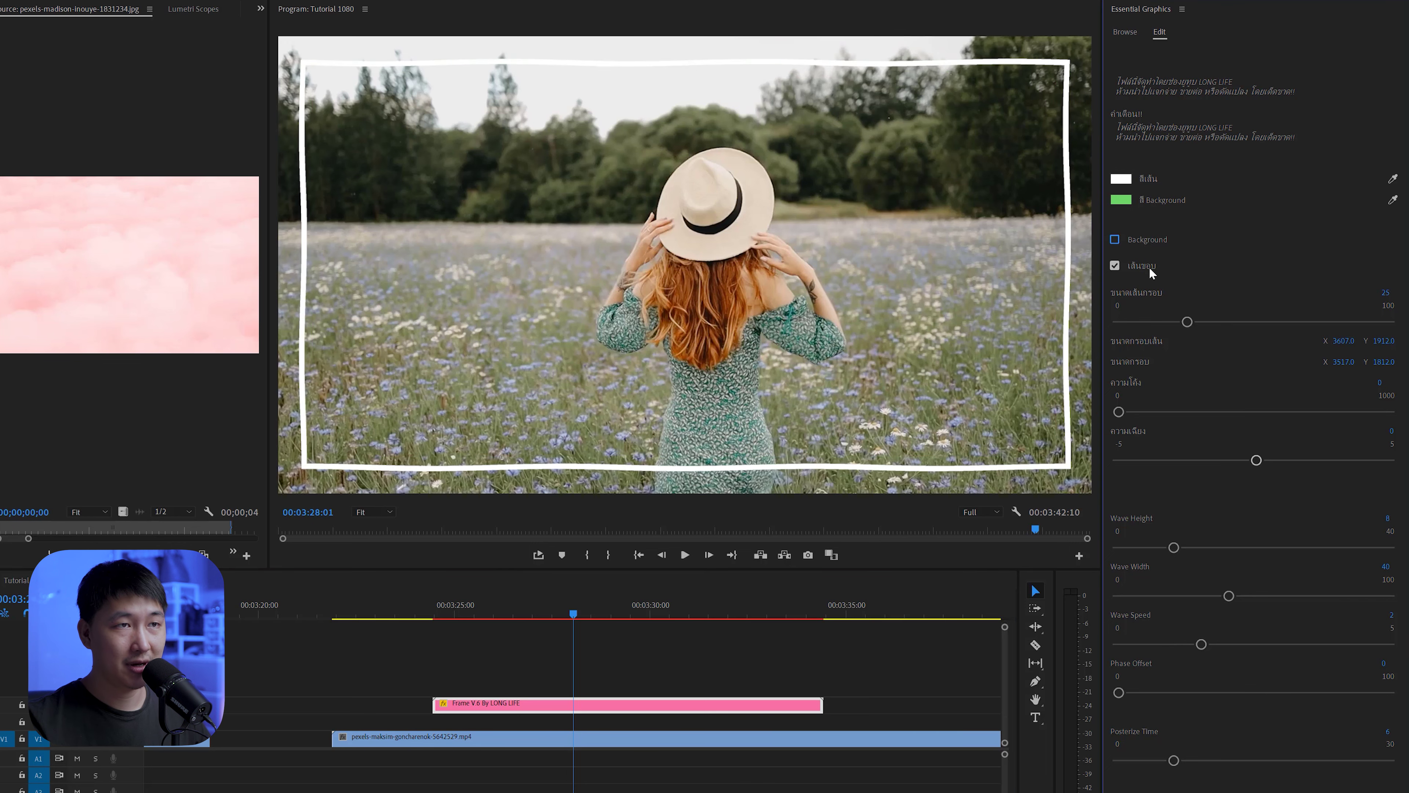
pyautogui.click(1146, 265)
pyautogui.click(1146, 265)
pyautogui.click(1145, 234)
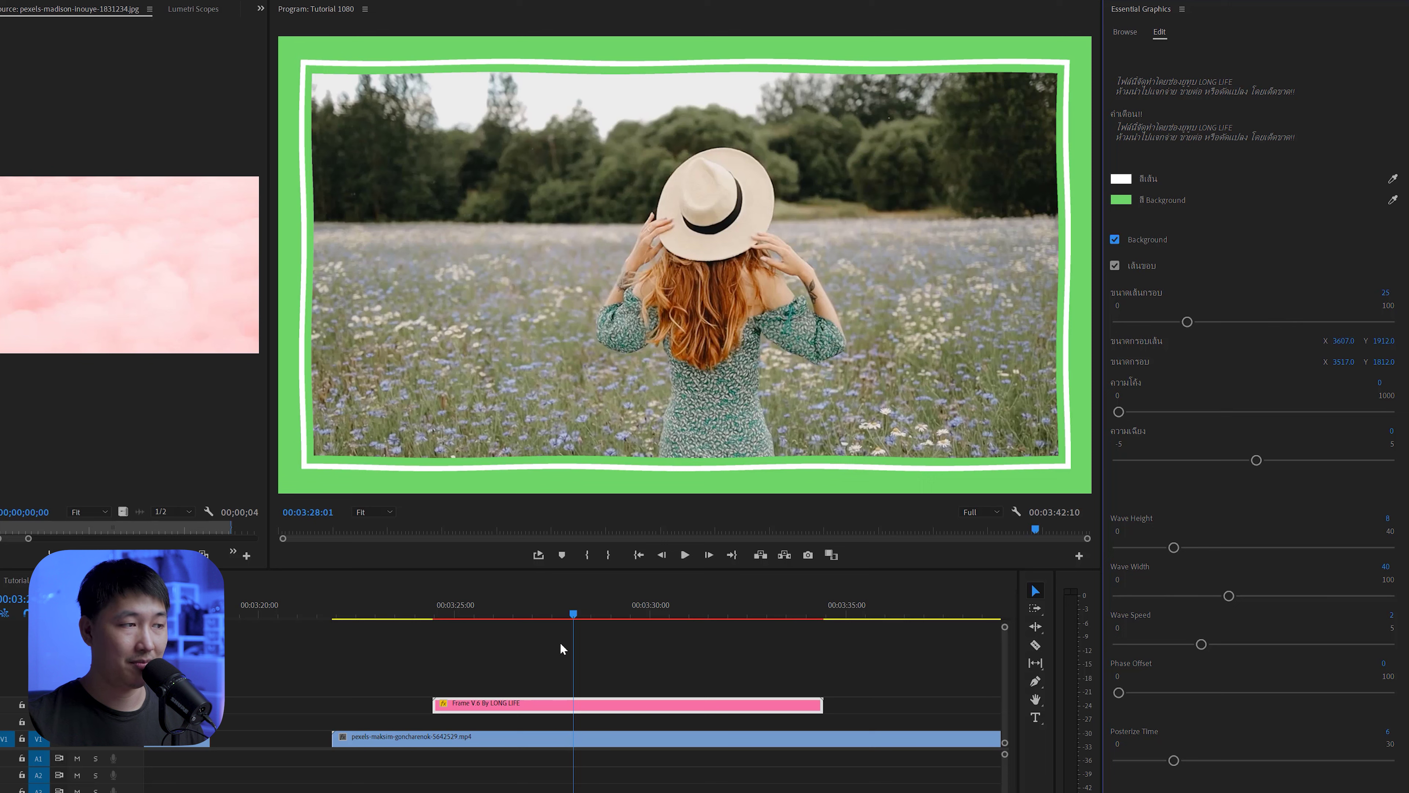
pyautogui.click(500, 704)
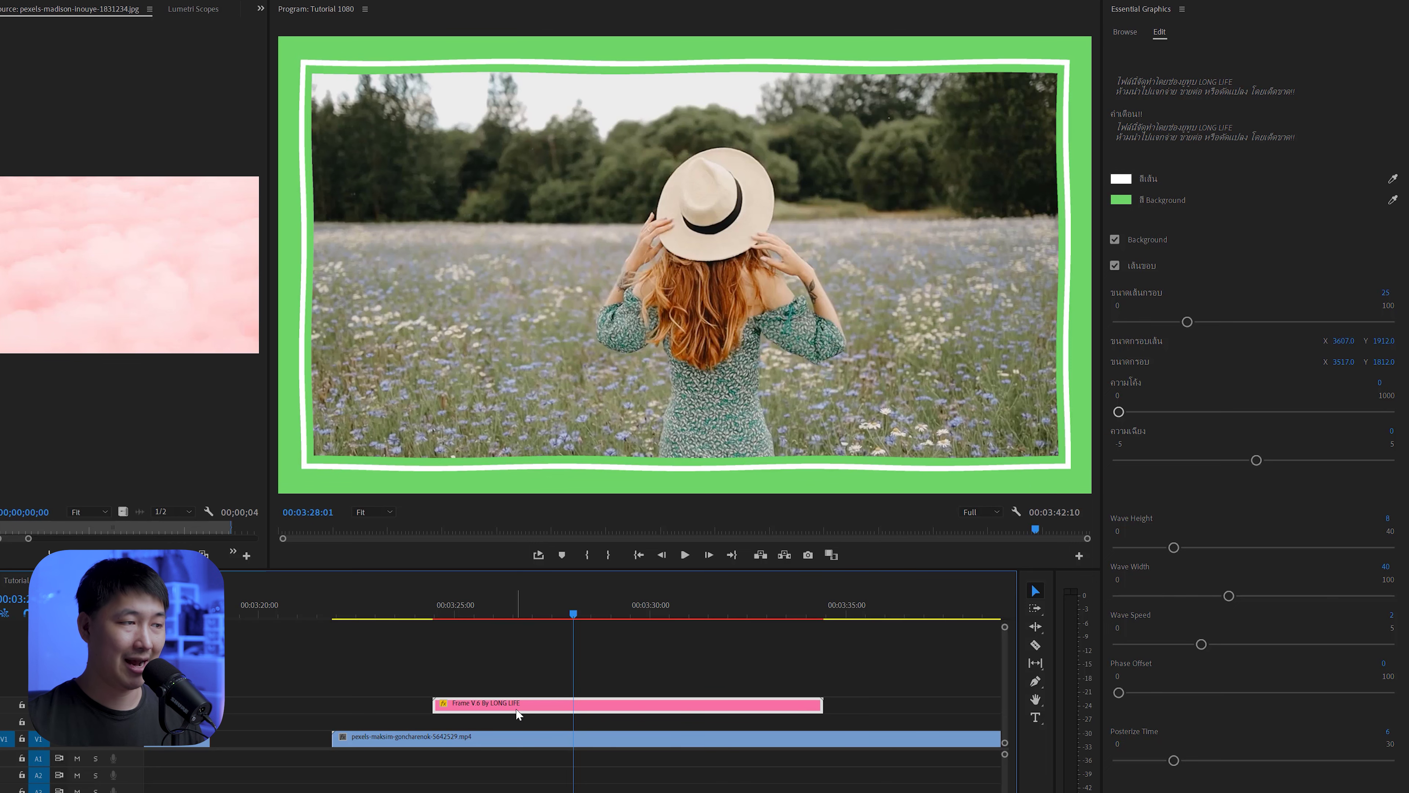
# Duplicate the Frame V.6 clip onto the track above and compare both copies' settings
pyautogui.moveTo(516, 706); pyautogui.dragTo(544, 685)
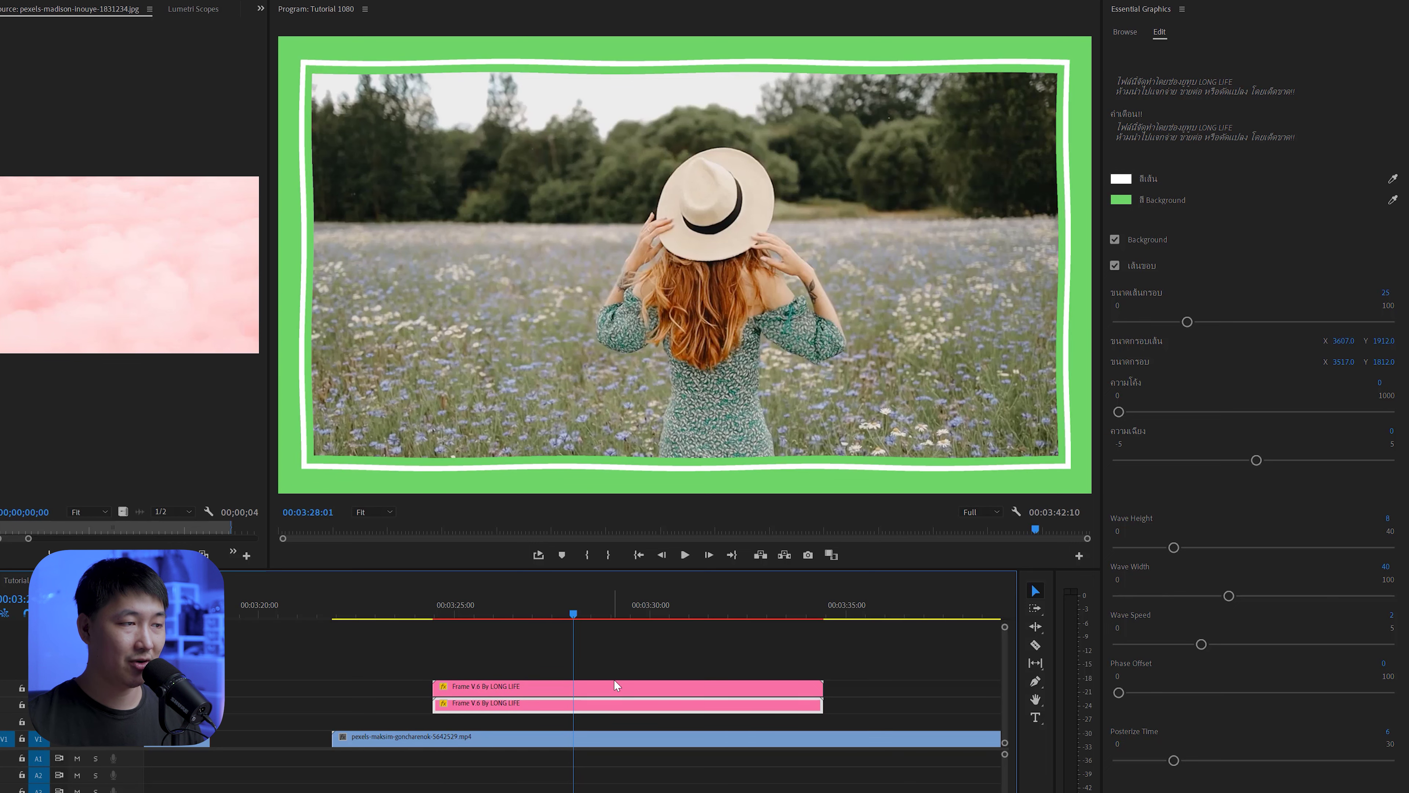
pyautogui.click(621, 706)
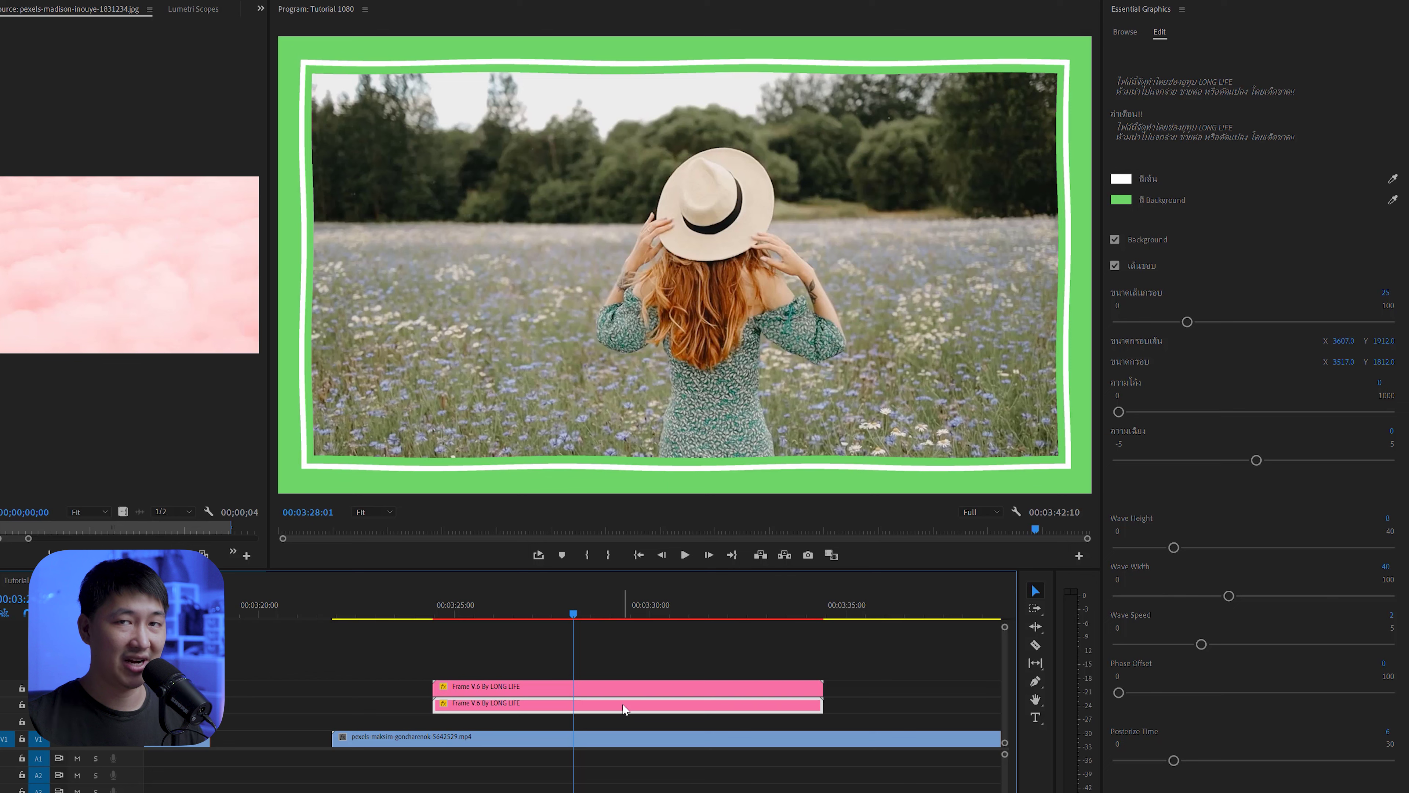
pyautogui.click(628, 684)
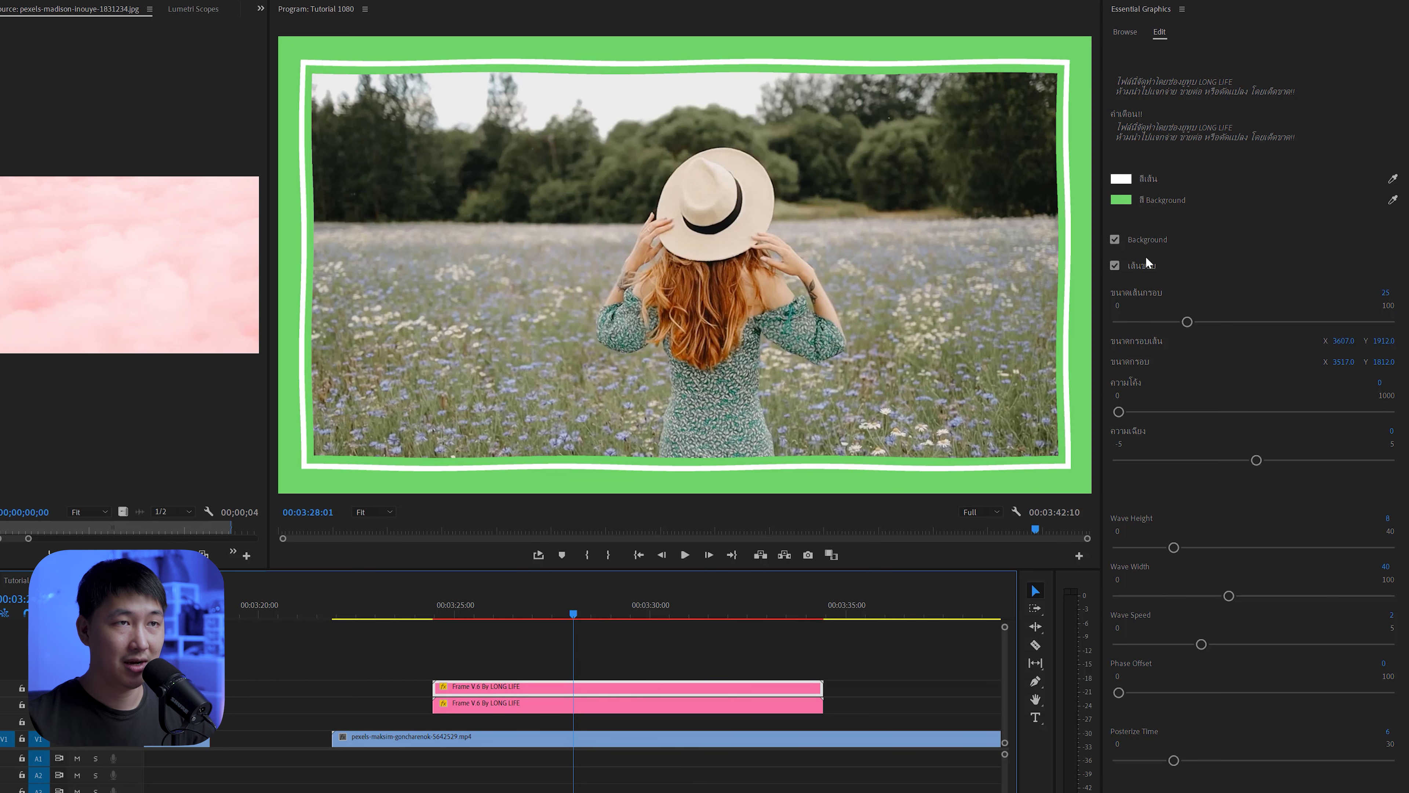
pyautogui.click(702, 711)
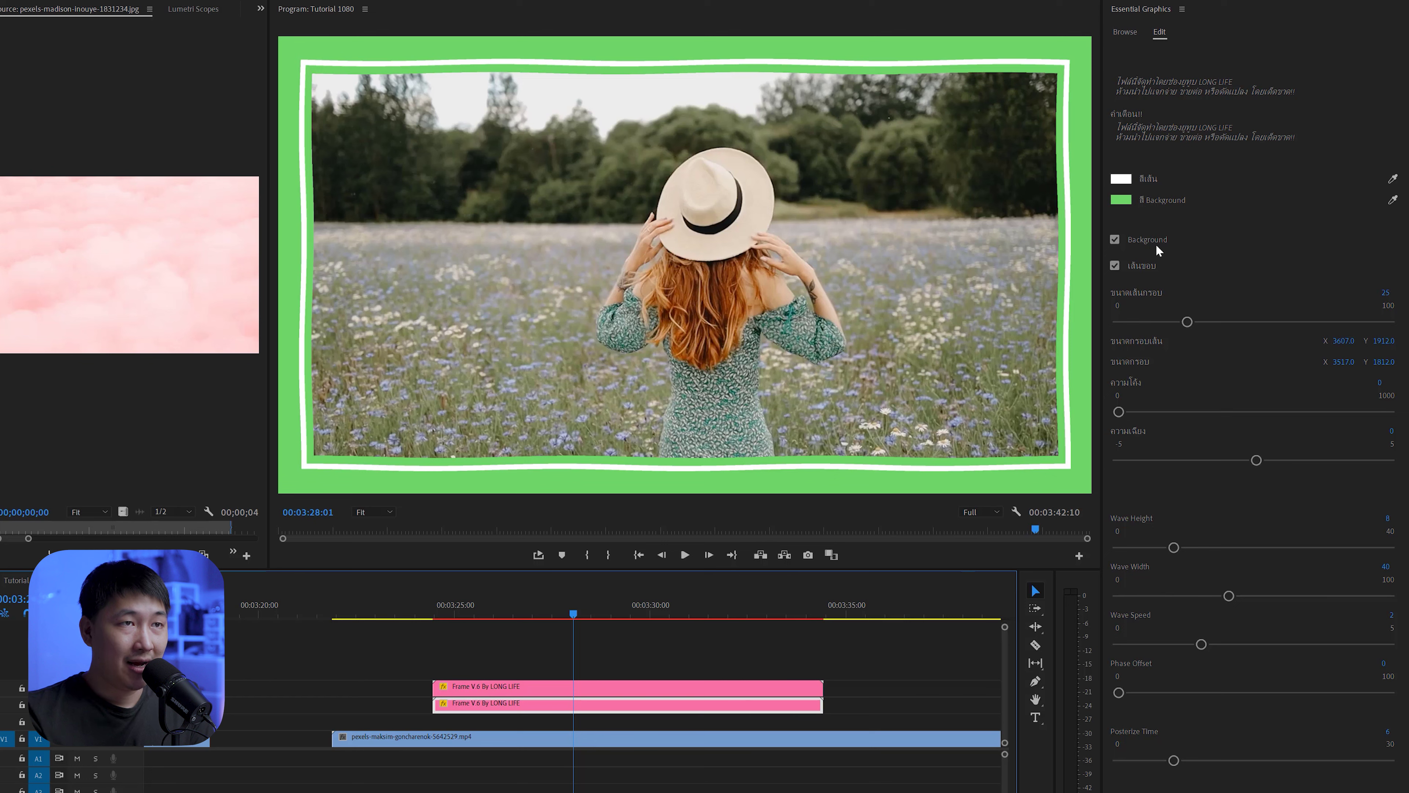
pyautogui.click(678, 689)
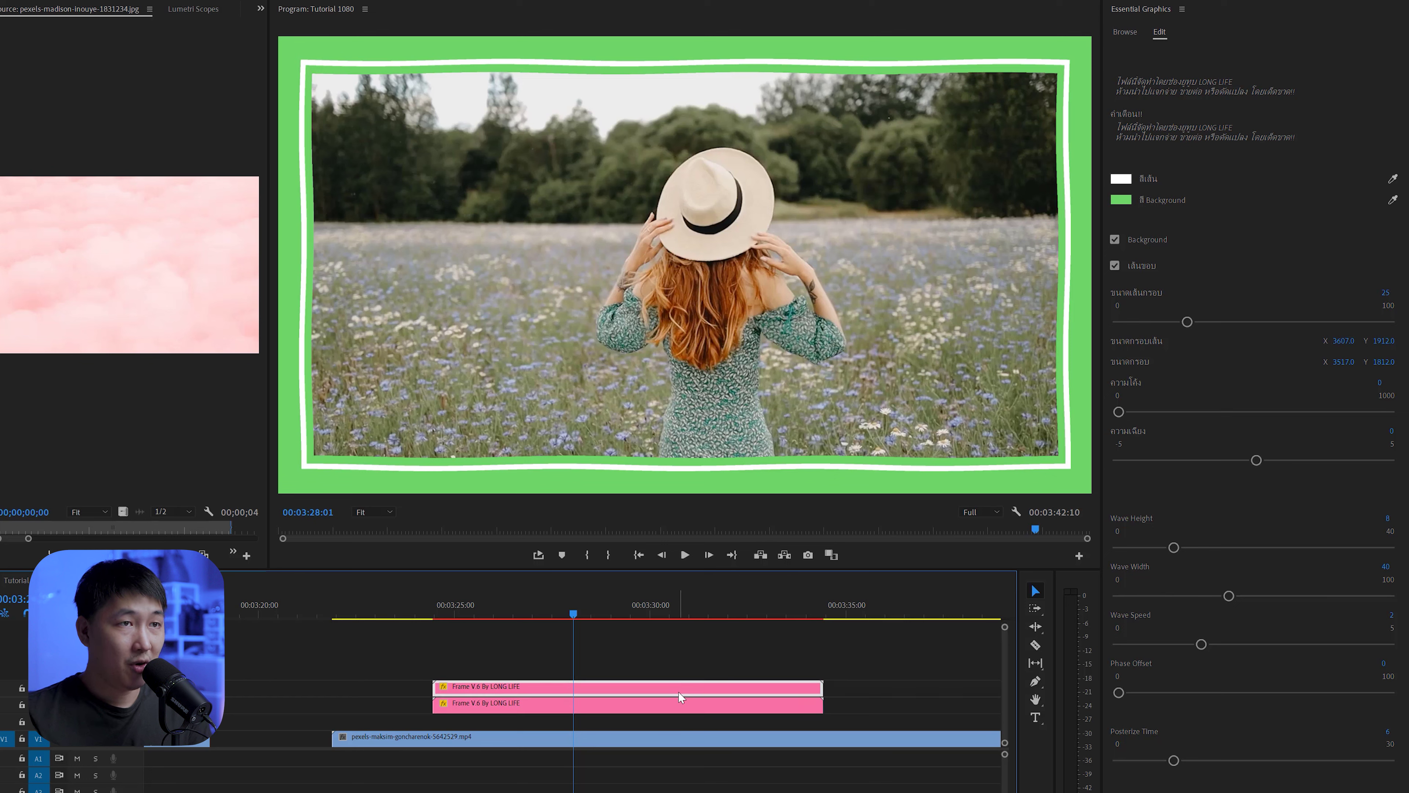
pyautogui.click(680, 703)
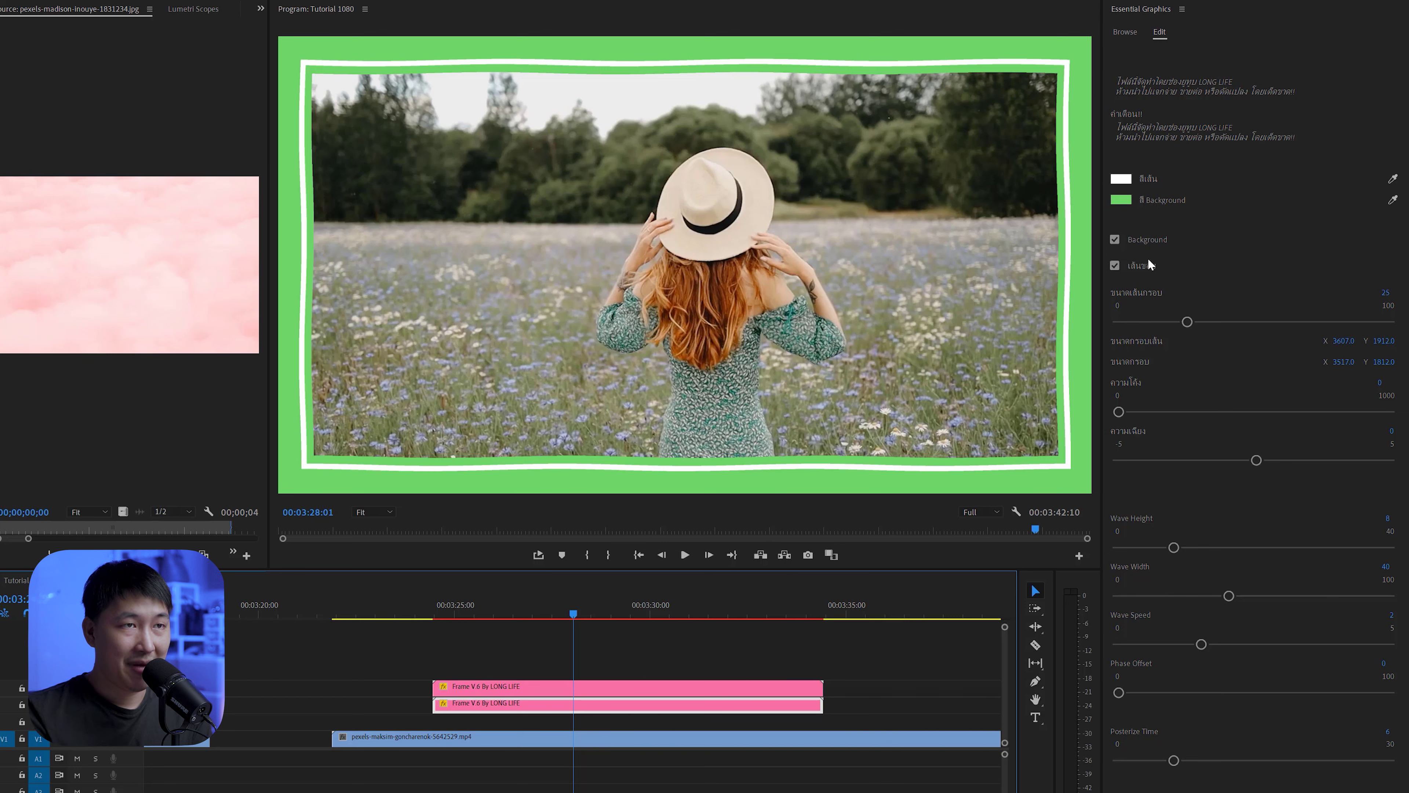
pyautogui.click(1146, 276)
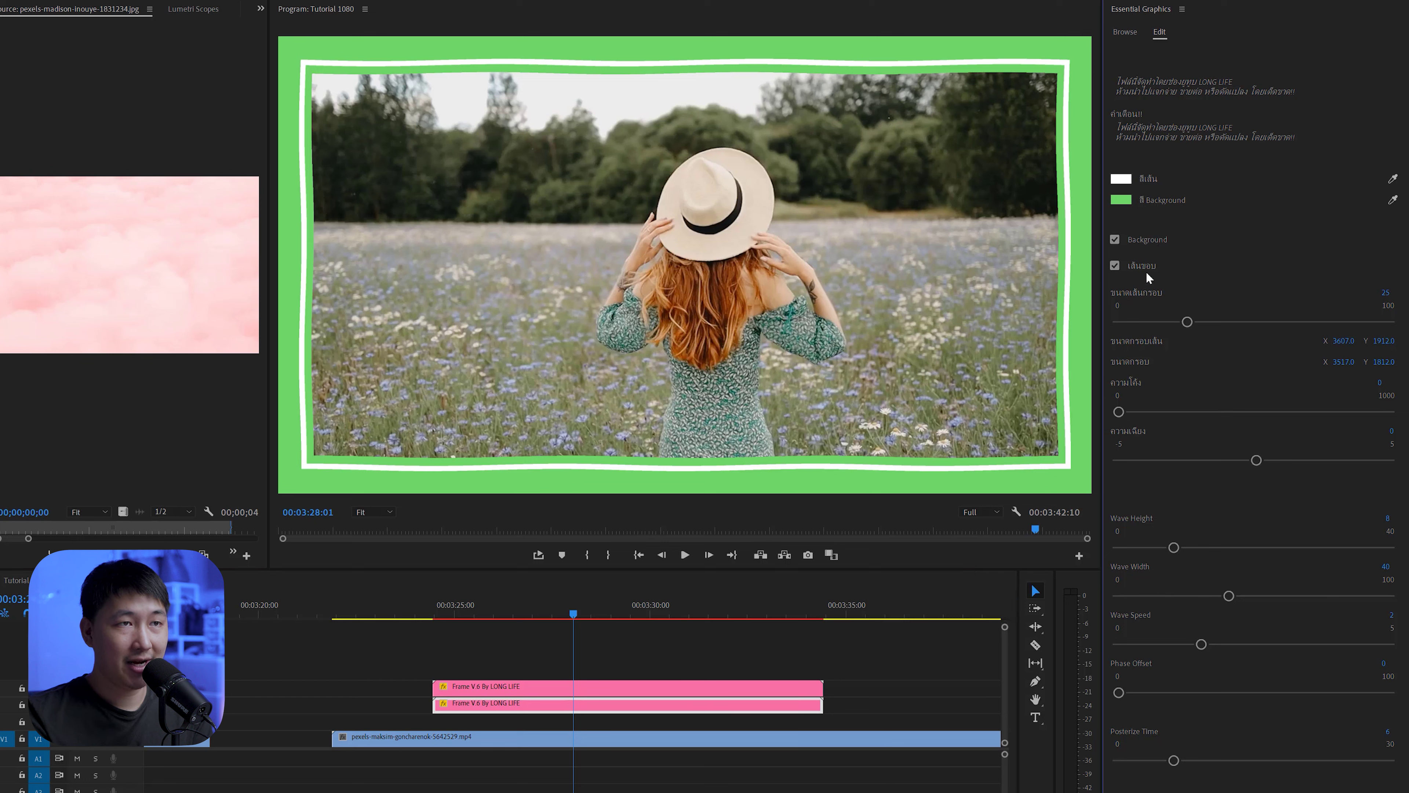
pyautogui.click(717, 686)
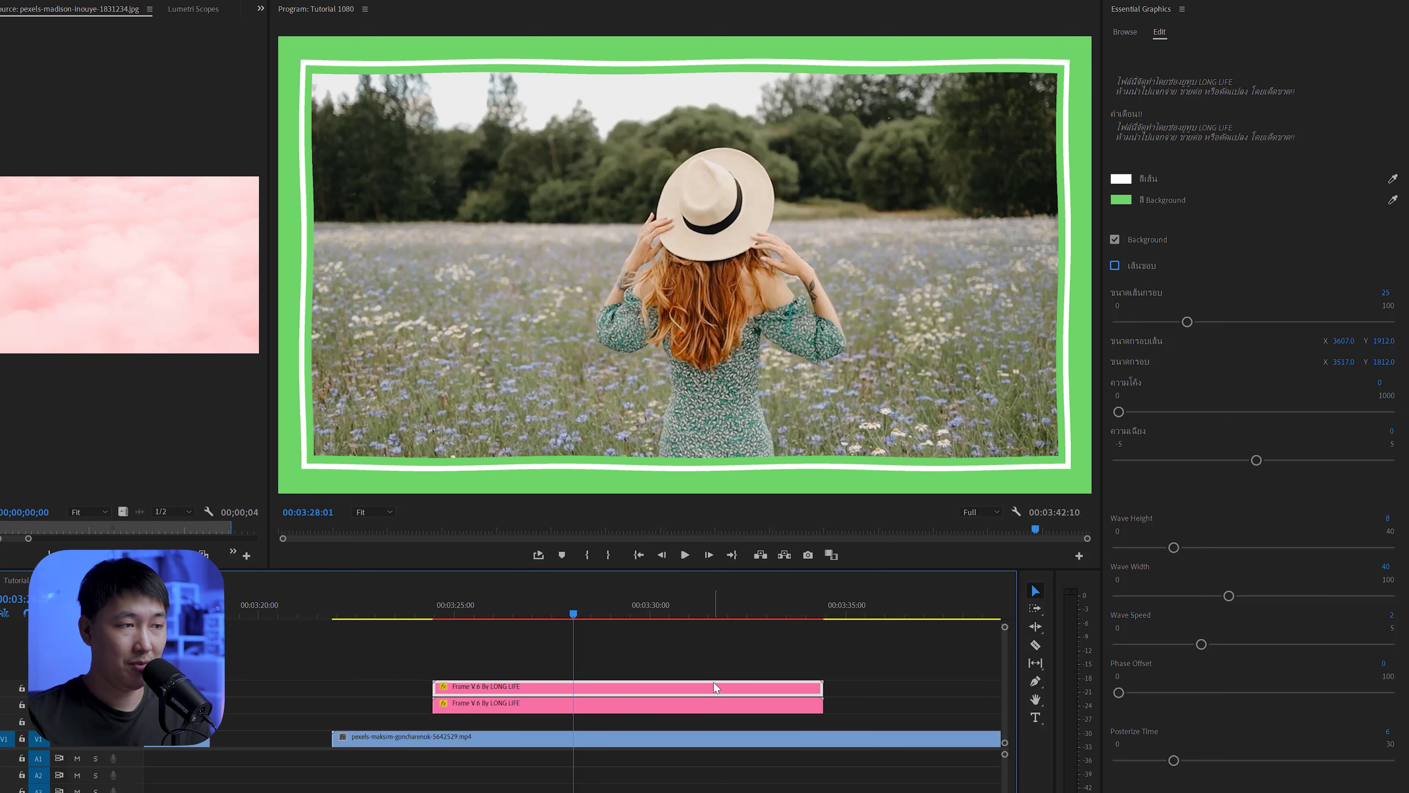
# Turn off Background on the upper copy and restack the two frame copies on adjacent tracks
pyautogui.click(1145, 241)
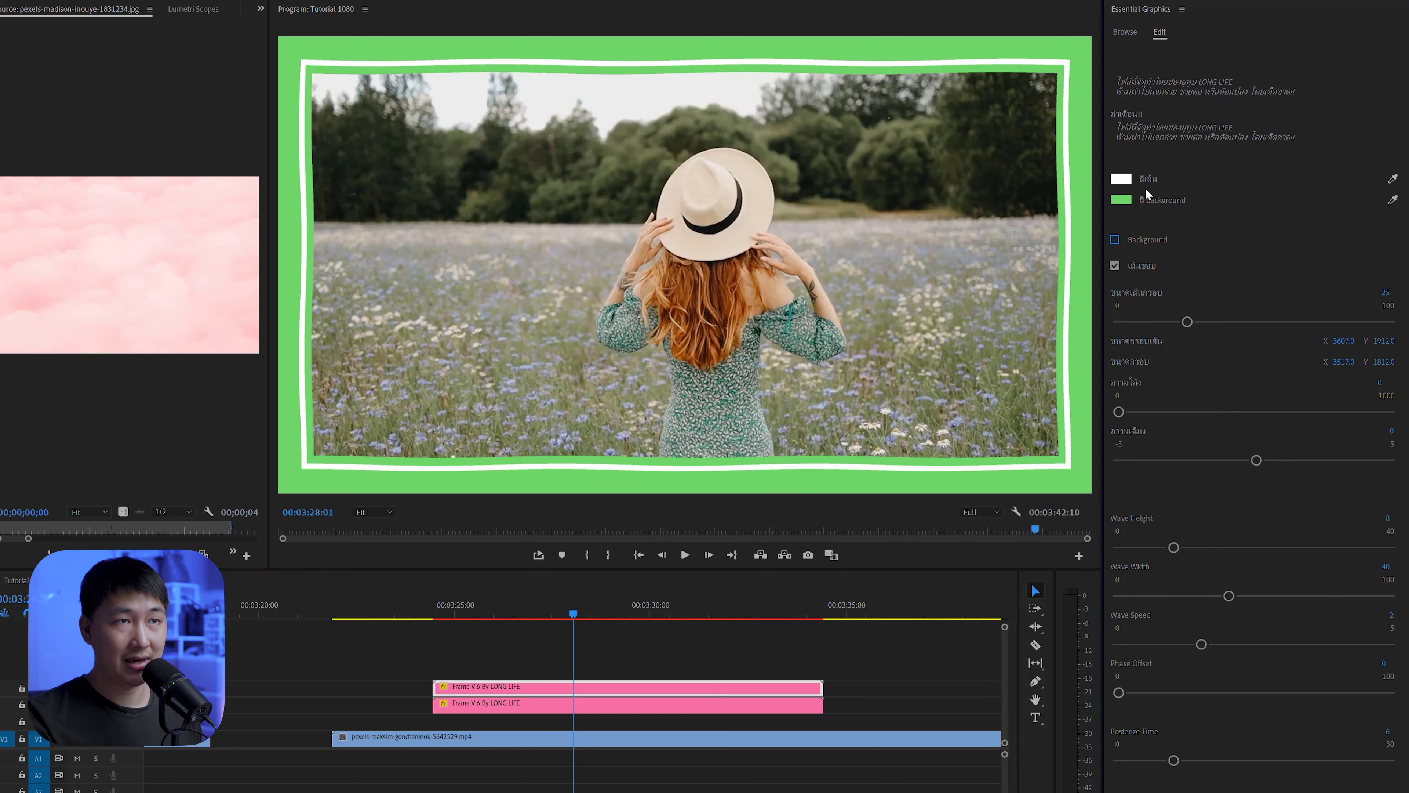
pyautogui.moveTo(597, 686); pyautogui.dragTo(579, 666)
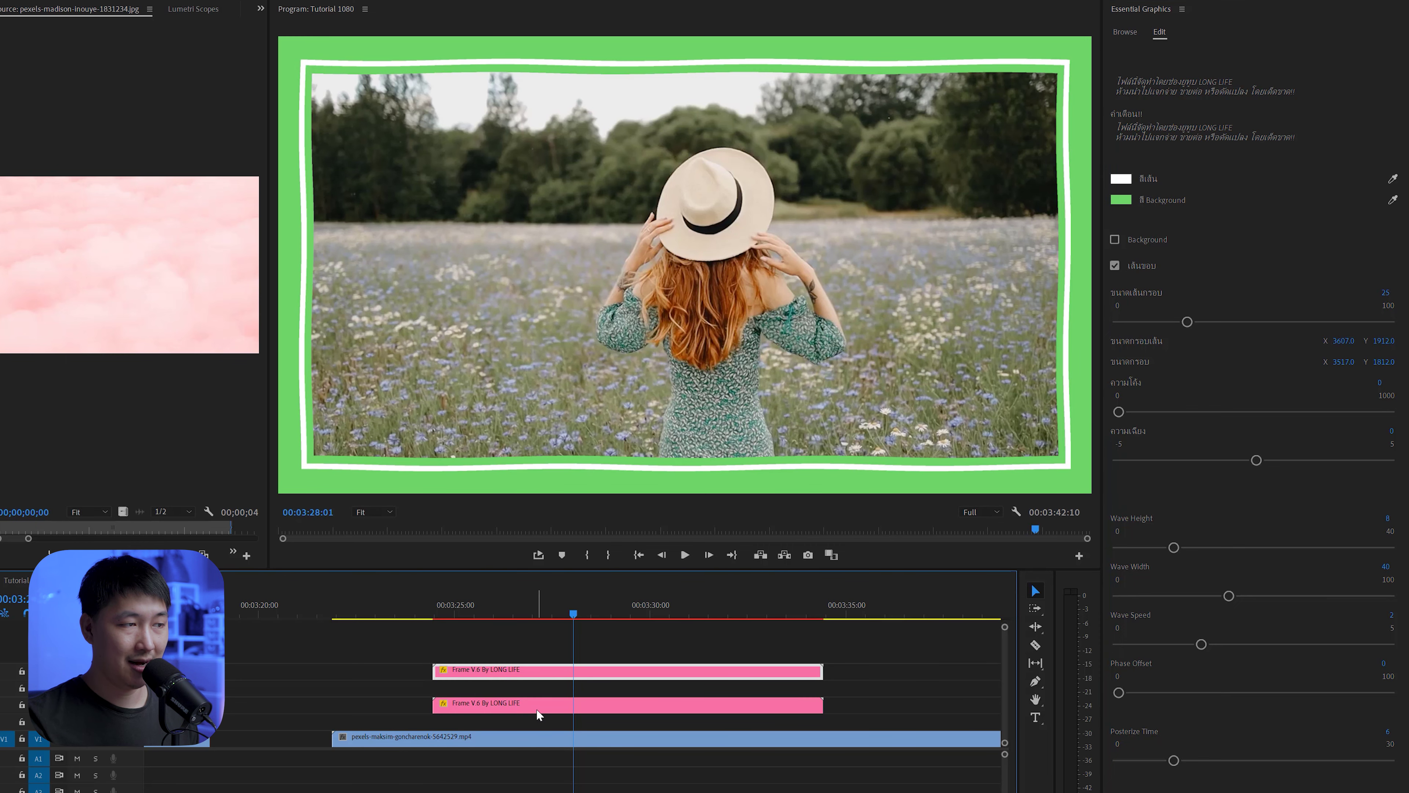
pyautogui.click(537, 710)
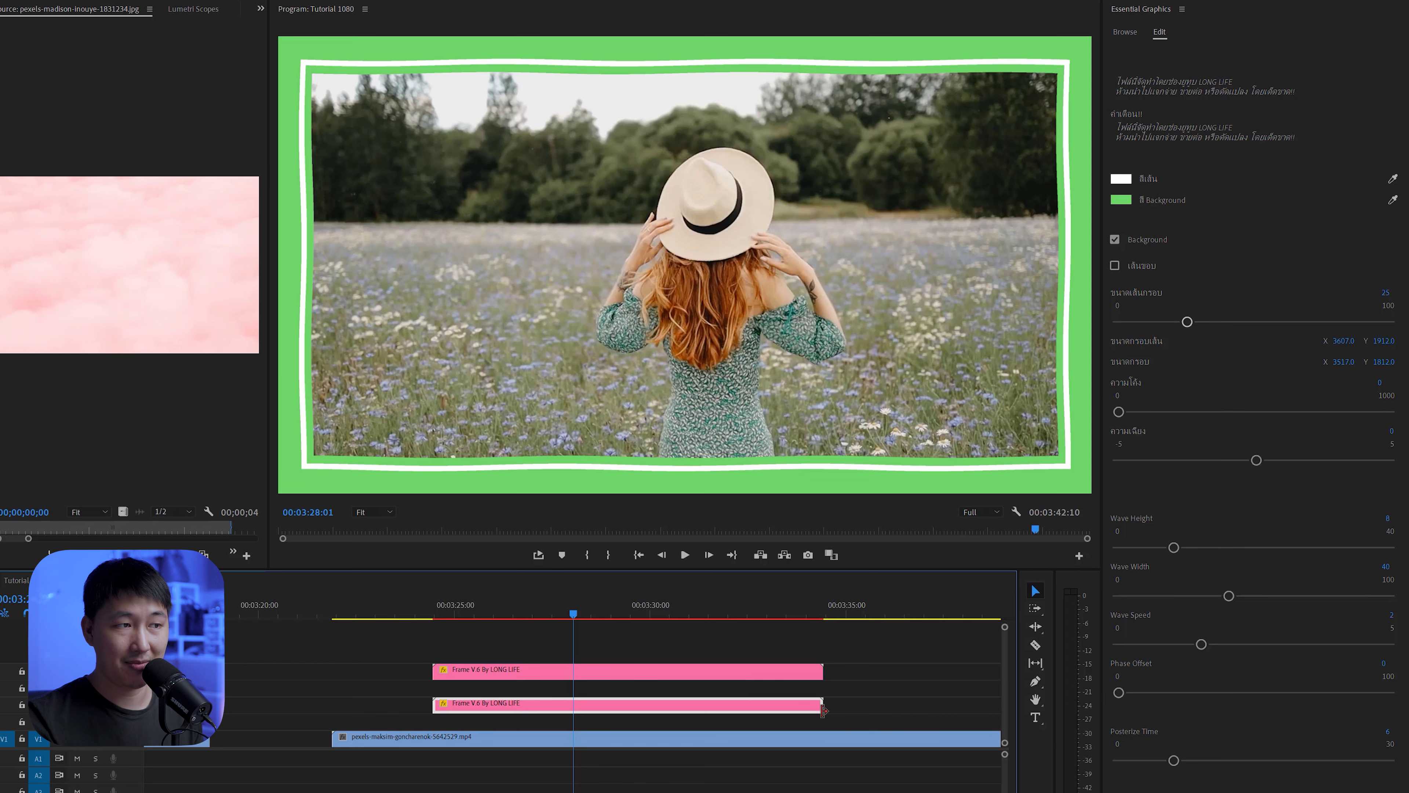
pyautogui.click(642, 667)
pyautogui.moveTo(658, 701); pyautogui.dragTo(660, 674)
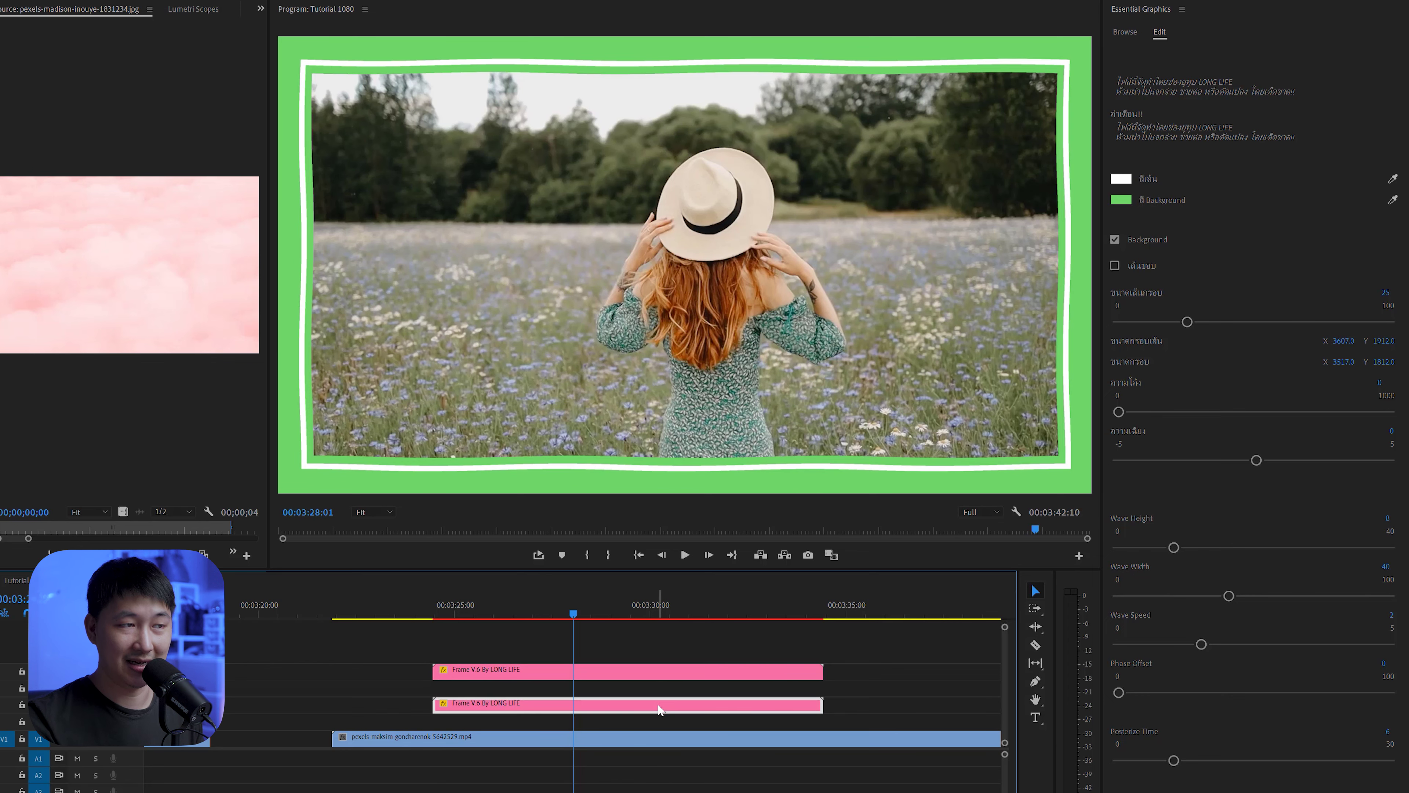
pyautogui.click(674, 675)
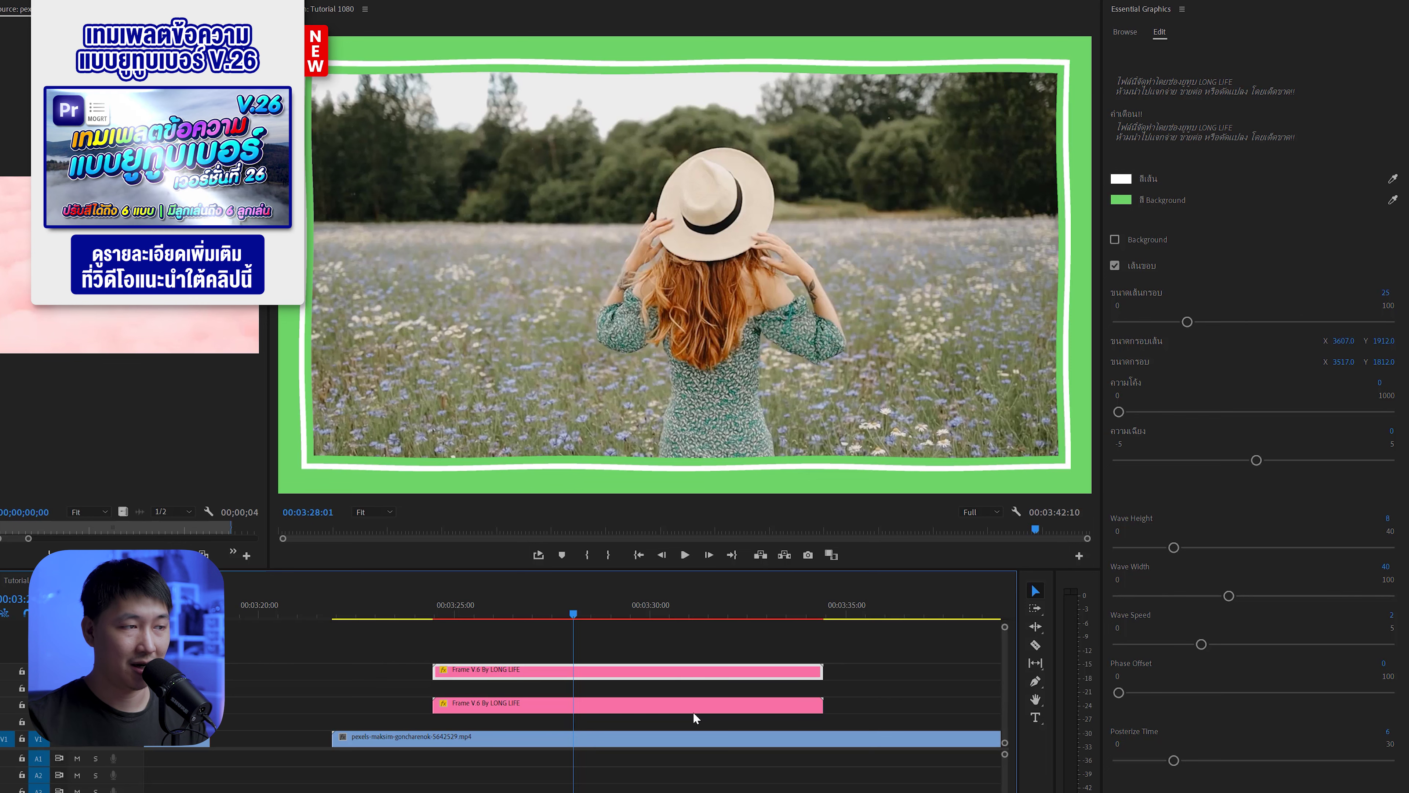
pyautogui.moveTo(556, 668); pyautogui.dragTo(556, 684)
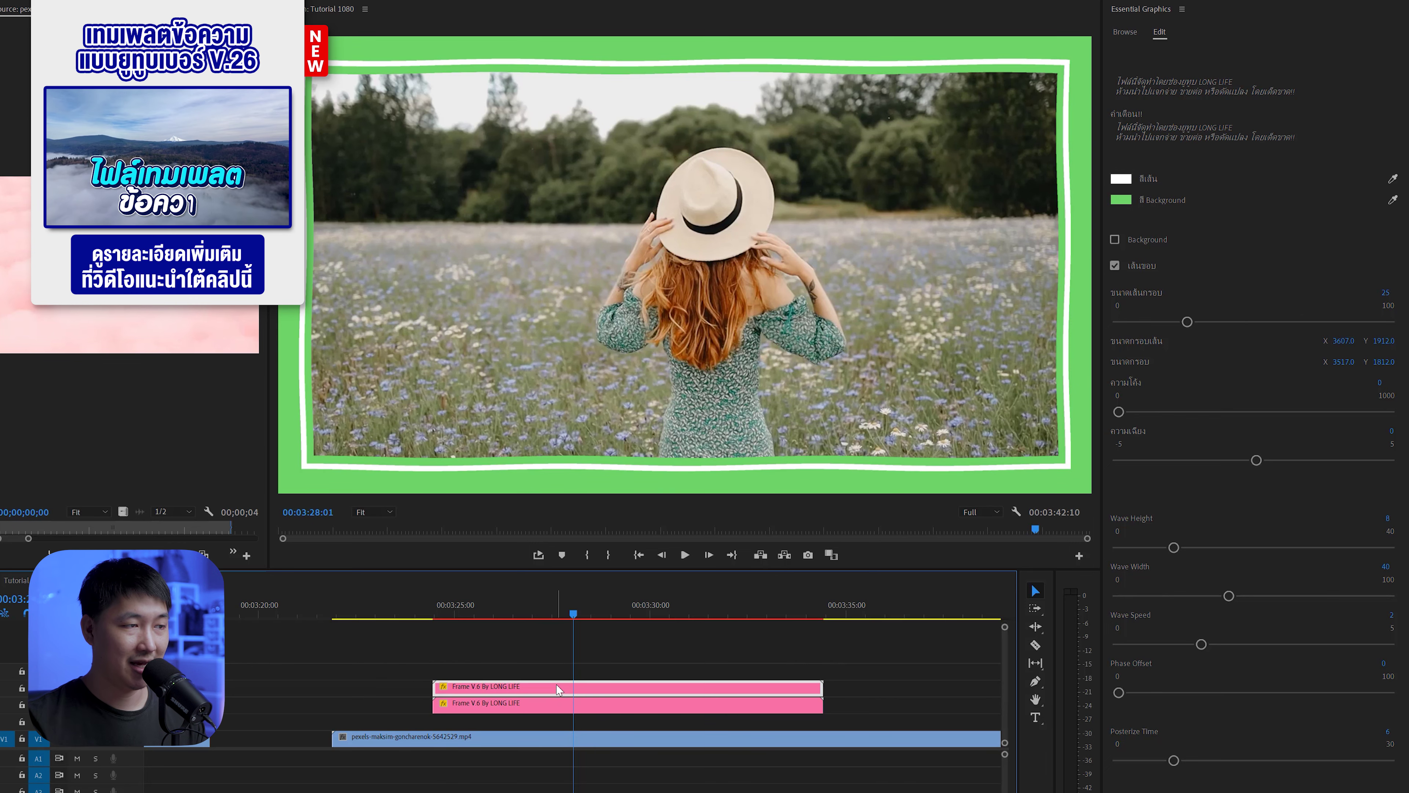
pyautogui.click(646, 710)
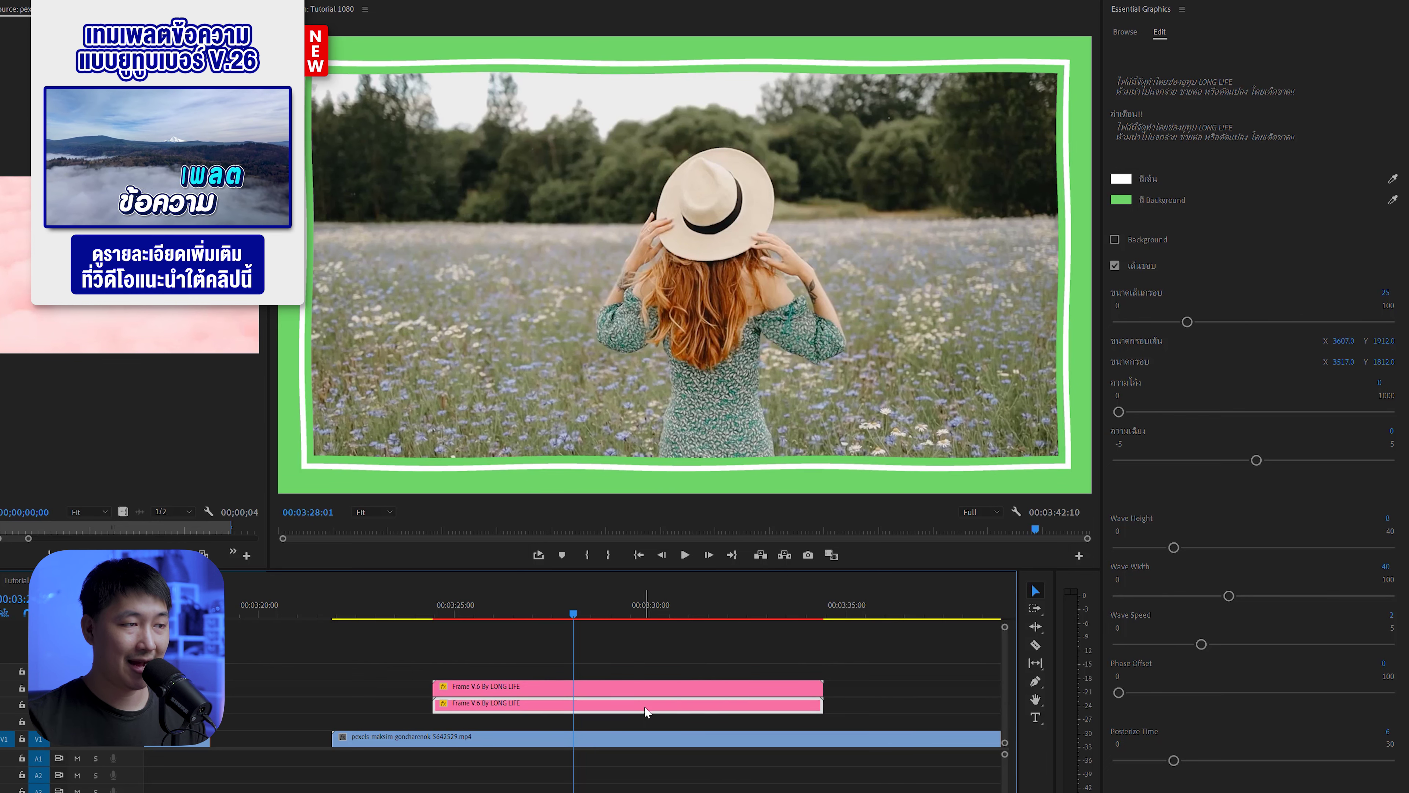
pyautogui.click(736, 688)
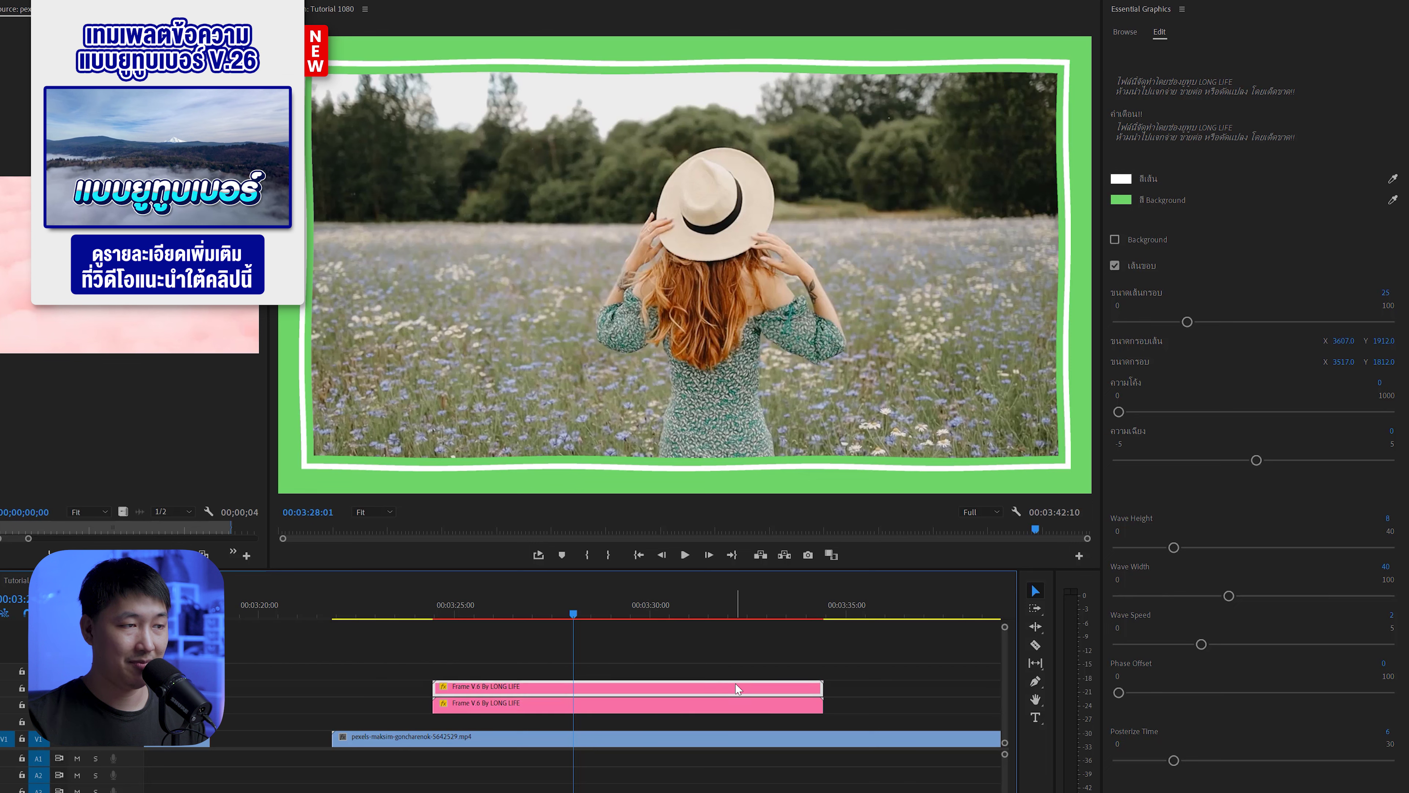
# Label the upper frame copy green and the lower copy blue
pyautogui.hotkey('shift', 'e')
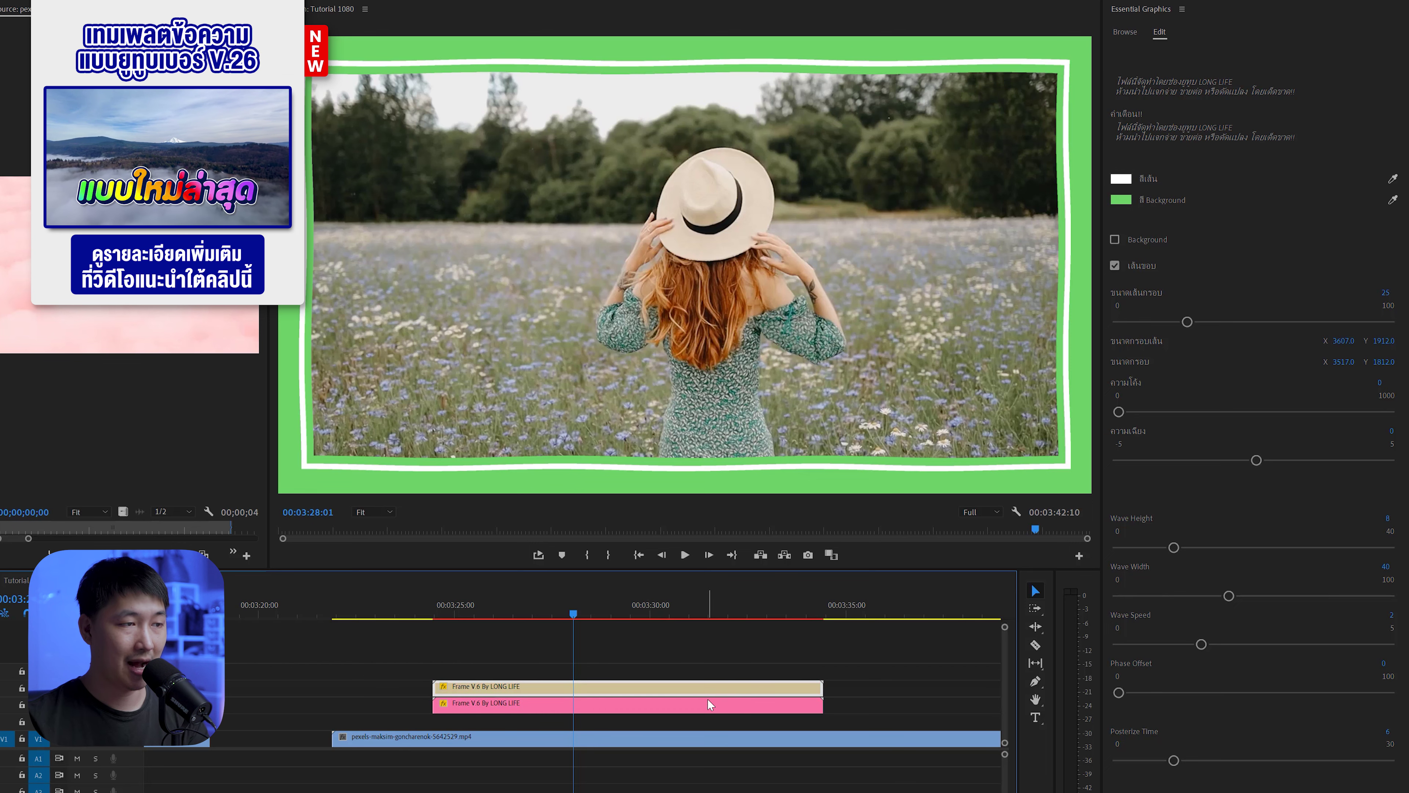
pyautogui.hotkey('shift', 'e')
pyautogui.click(713, 708)
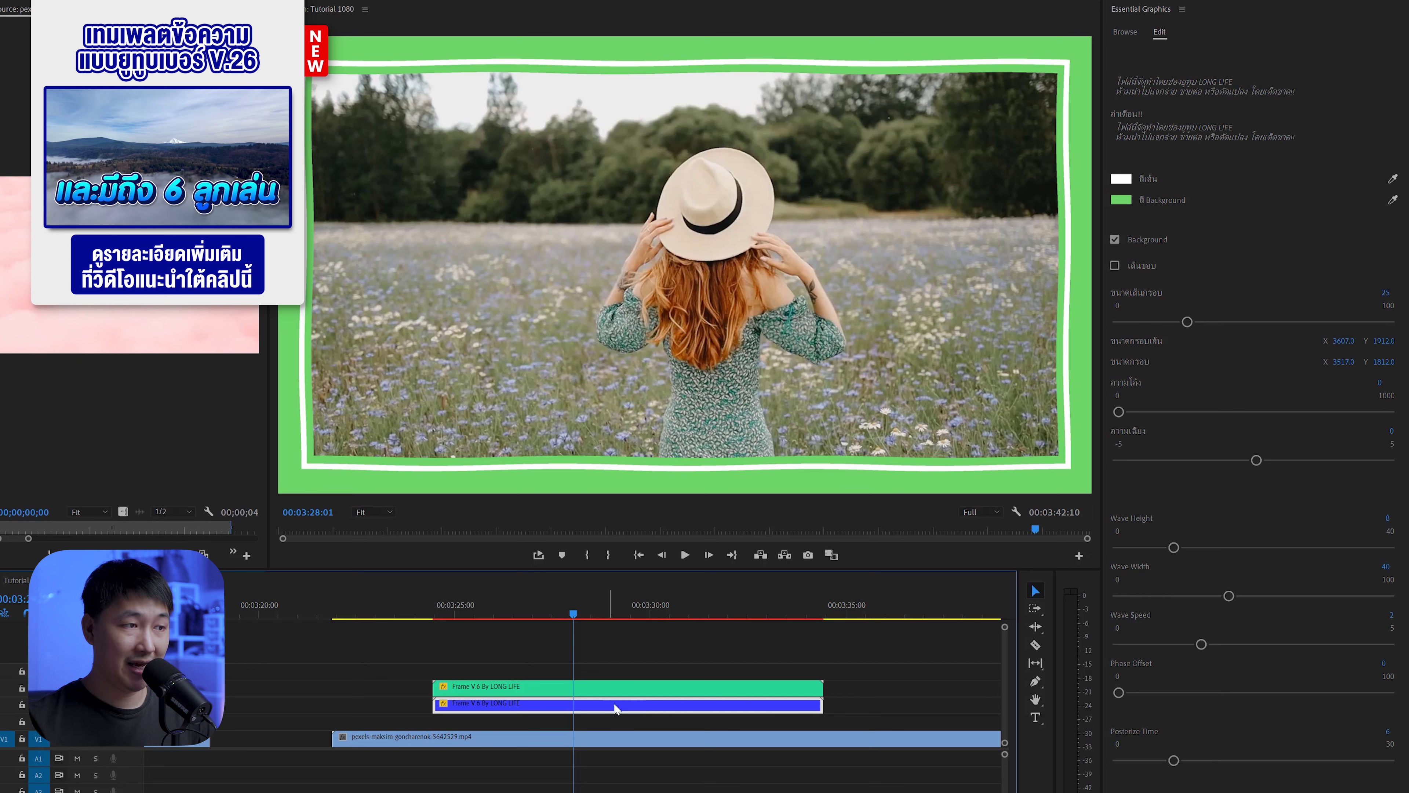
pyautogui.click(626, 690)
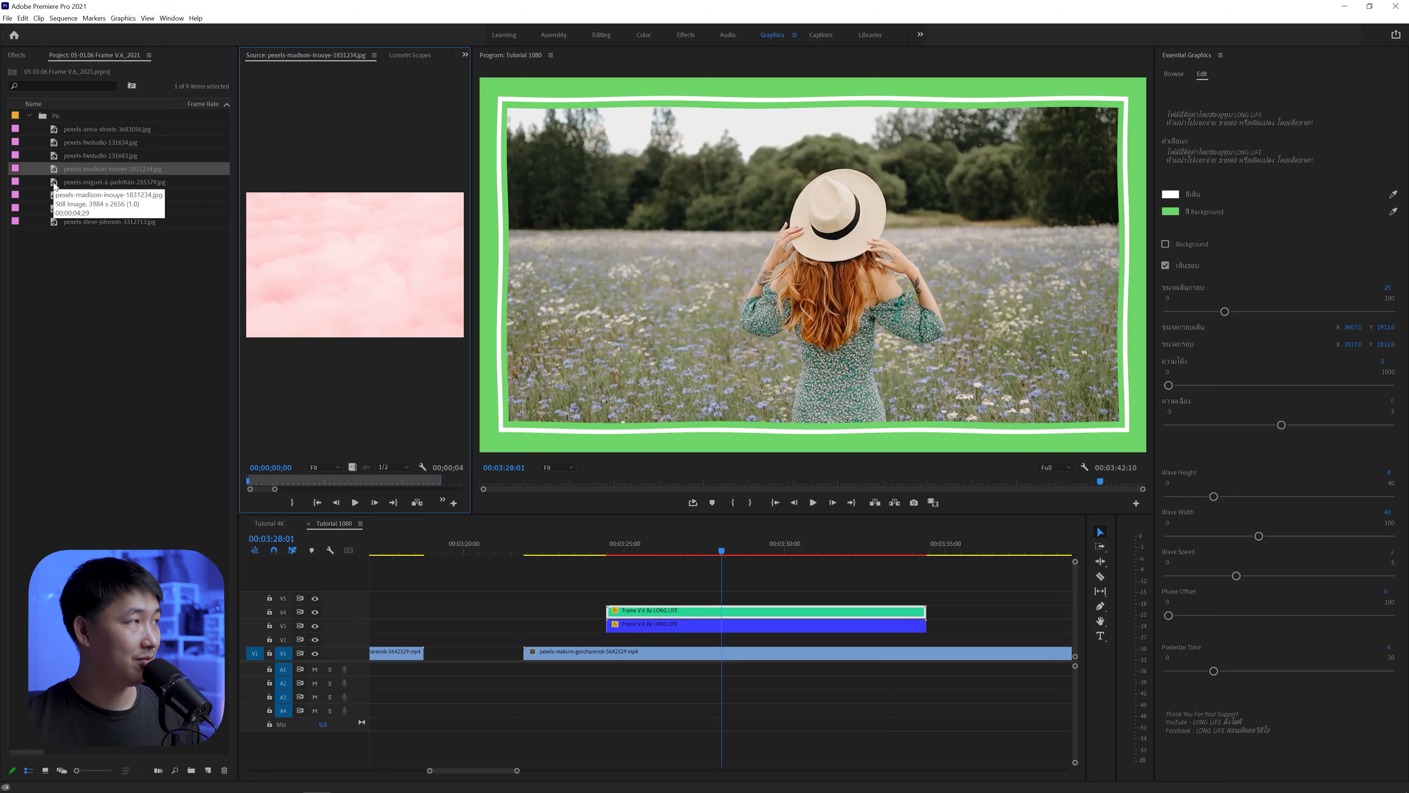
# Place pexels-miguel-a-padrinan-255379.jpg on V2 and extend it to match the frame clips
pyautogui.doubleClick(46, 182)
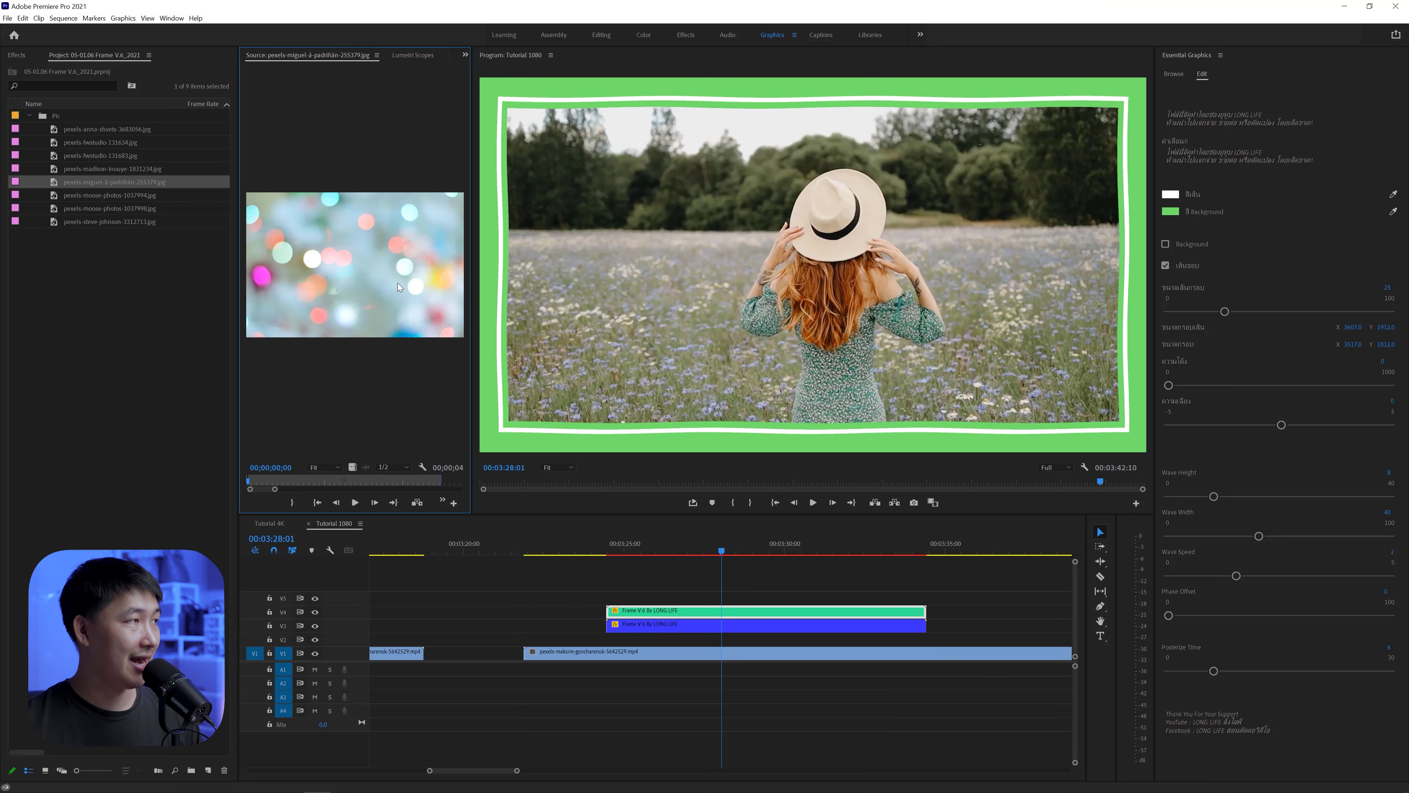
pyautogui.moveTo(83, 189); pyautogui.dragTo(607, 640)
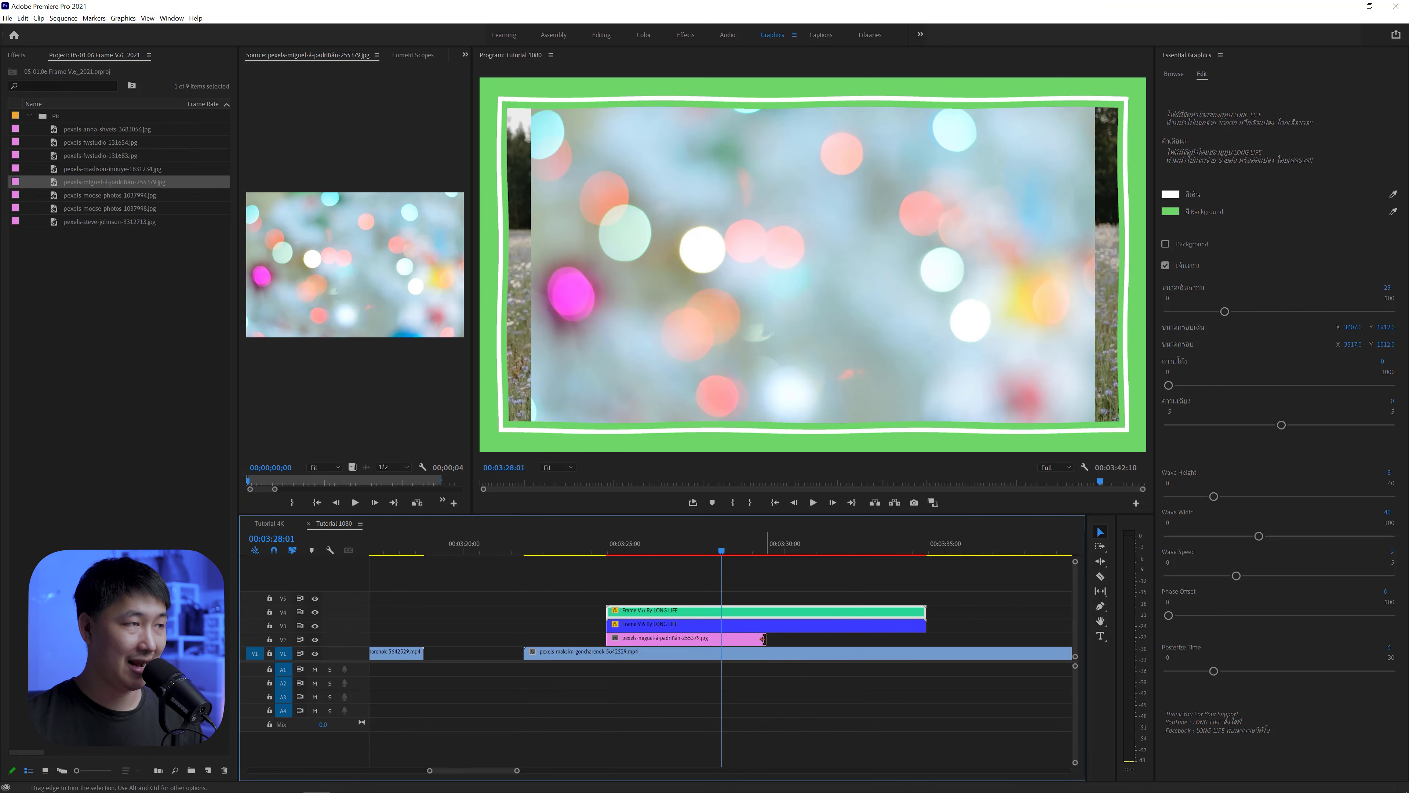
pyautogui.moveTo(766, 638); pyautogui.dragTo(926, 639)
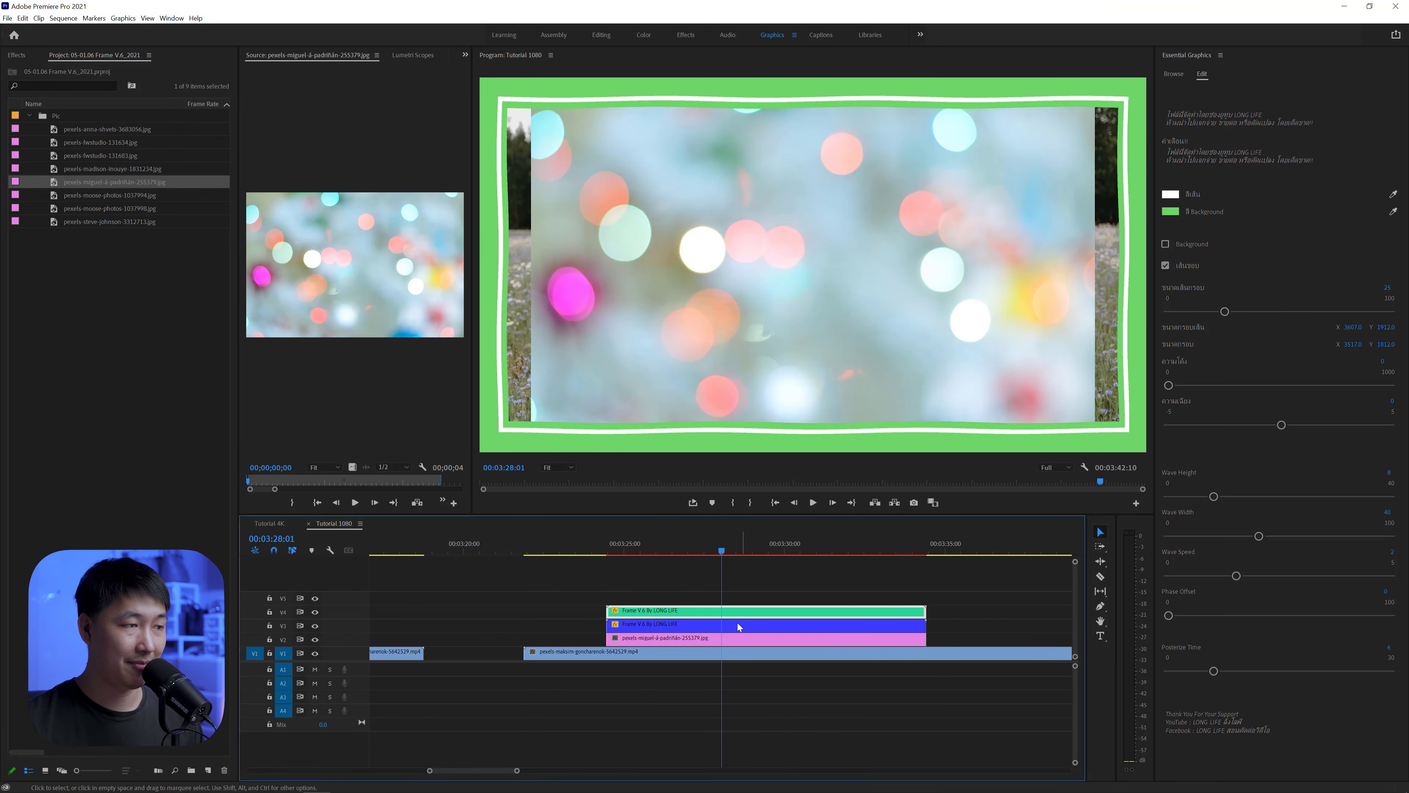
pyautogui.click(769, 642)
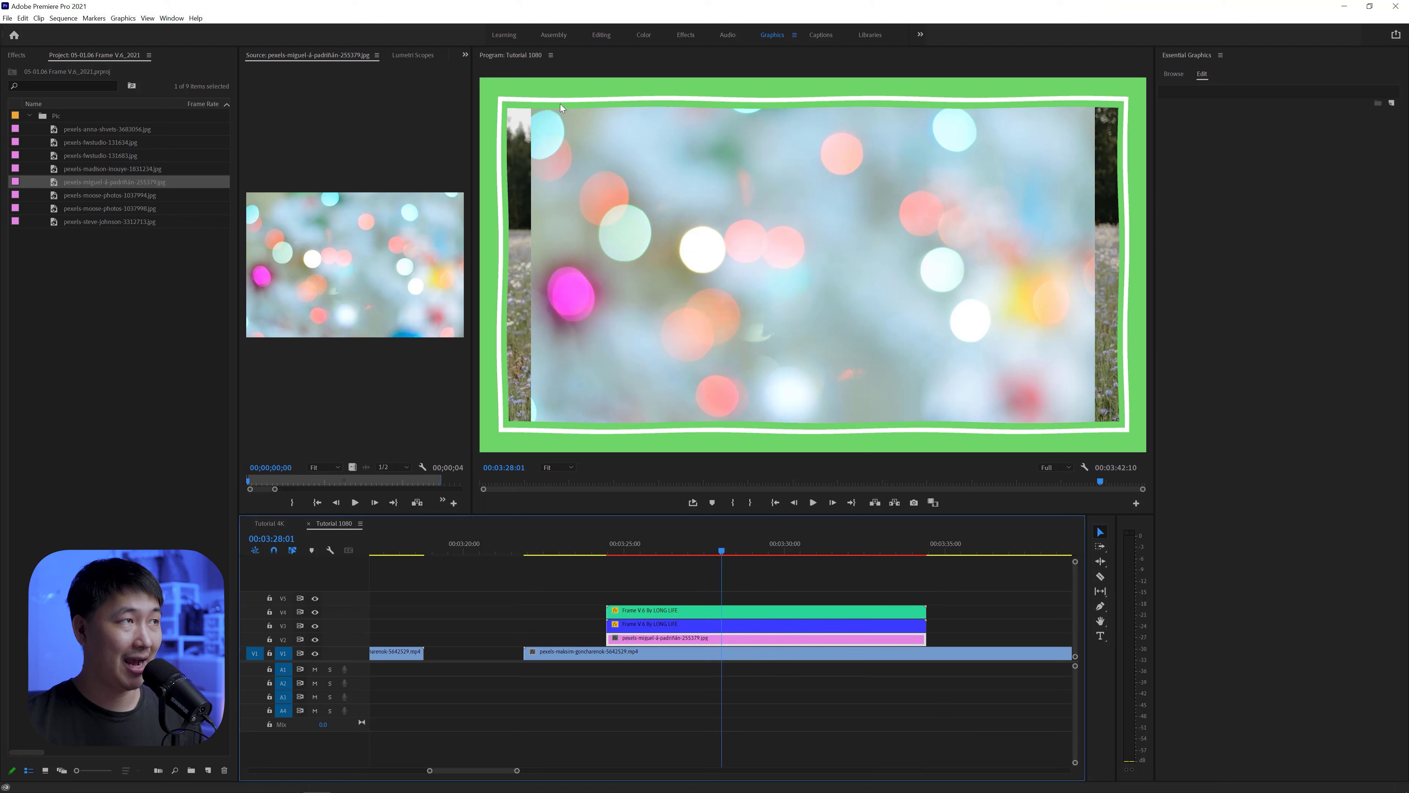
# Enlarge the bokeh image's scale to fill the frame
pyautogui.scroll(-1, 381, 56)
pyautogui.scroll(-2, 381, 61)
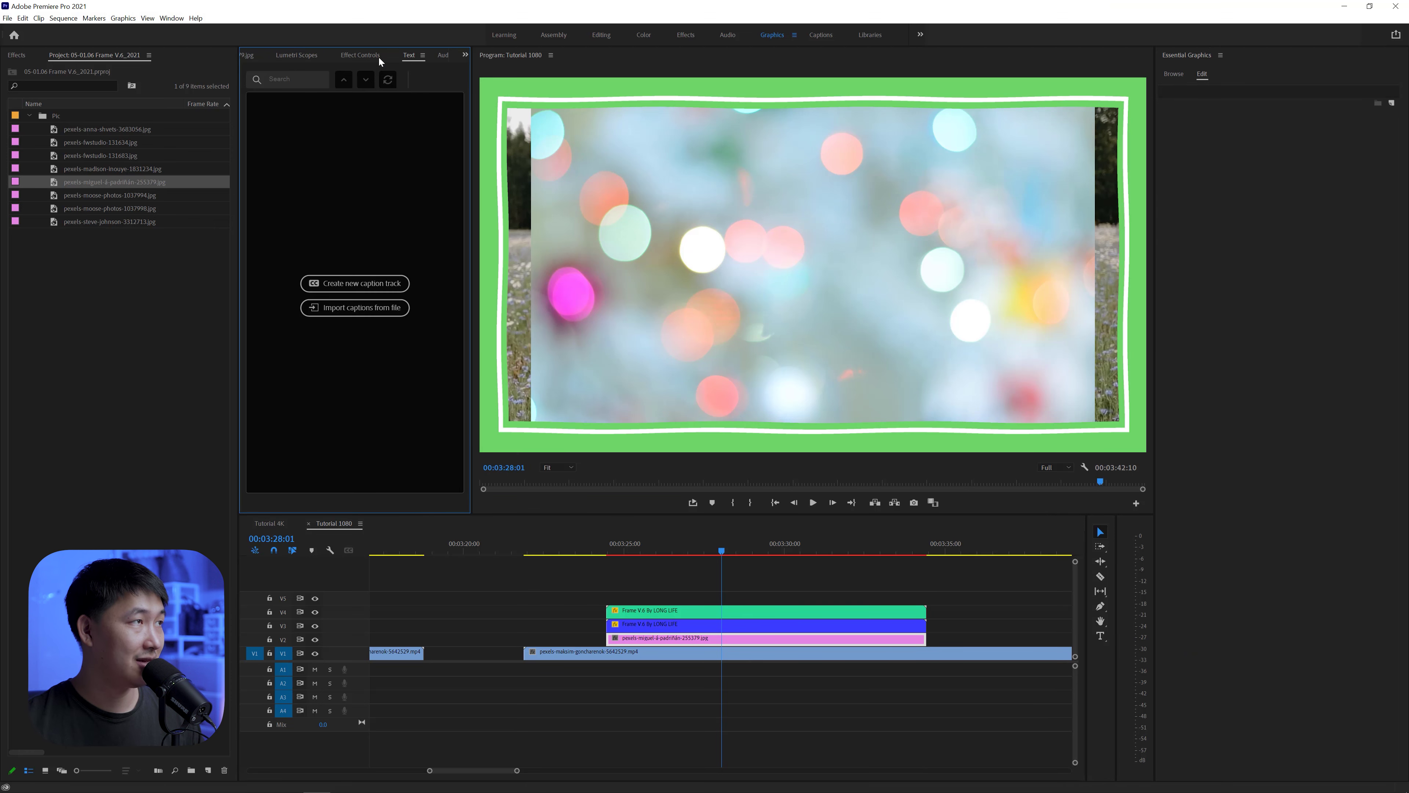
pyautogui.scroll(1, 381, 61)
pyautogui.click(769, 638)
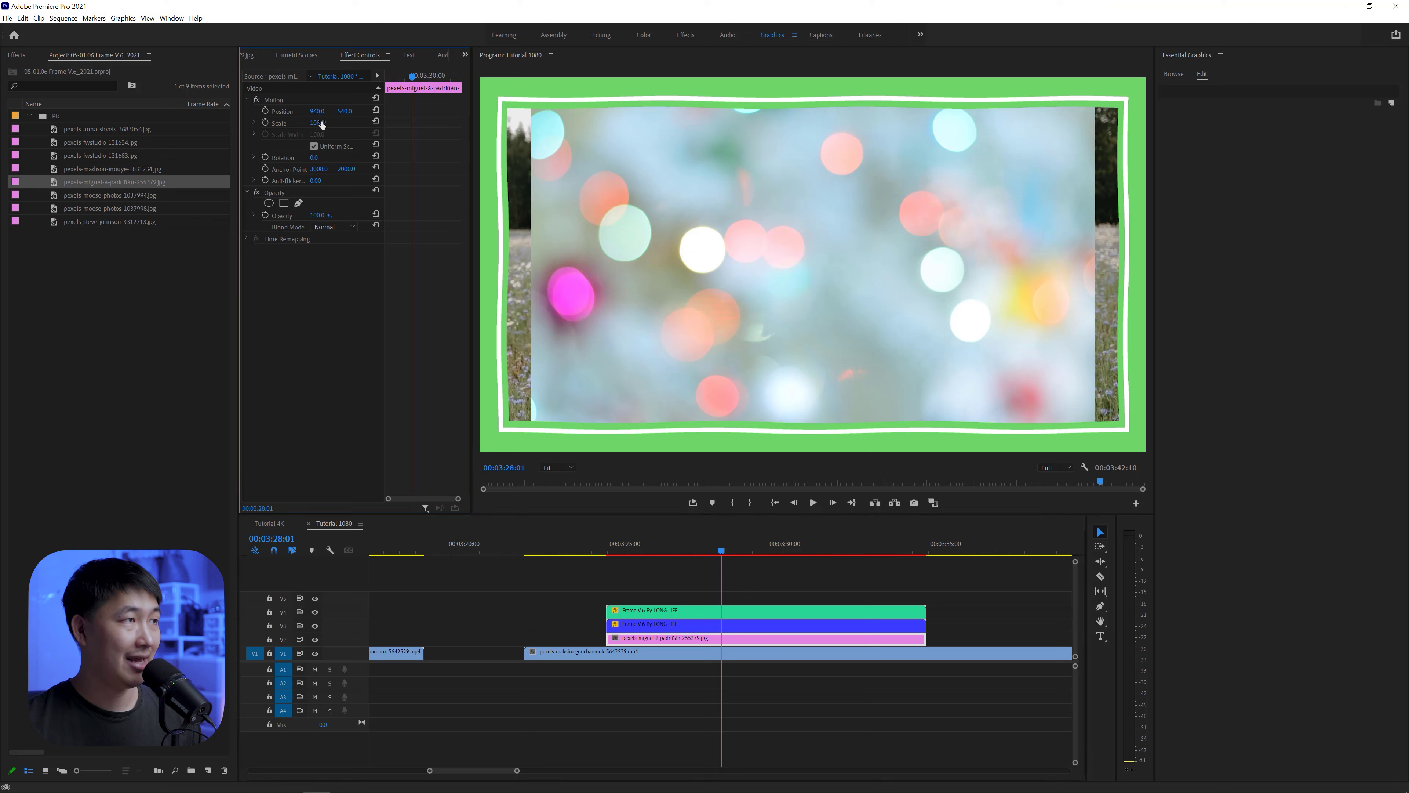
pyautogui.moveTo(317, 123); pyautogui.dragTo(341, 123)
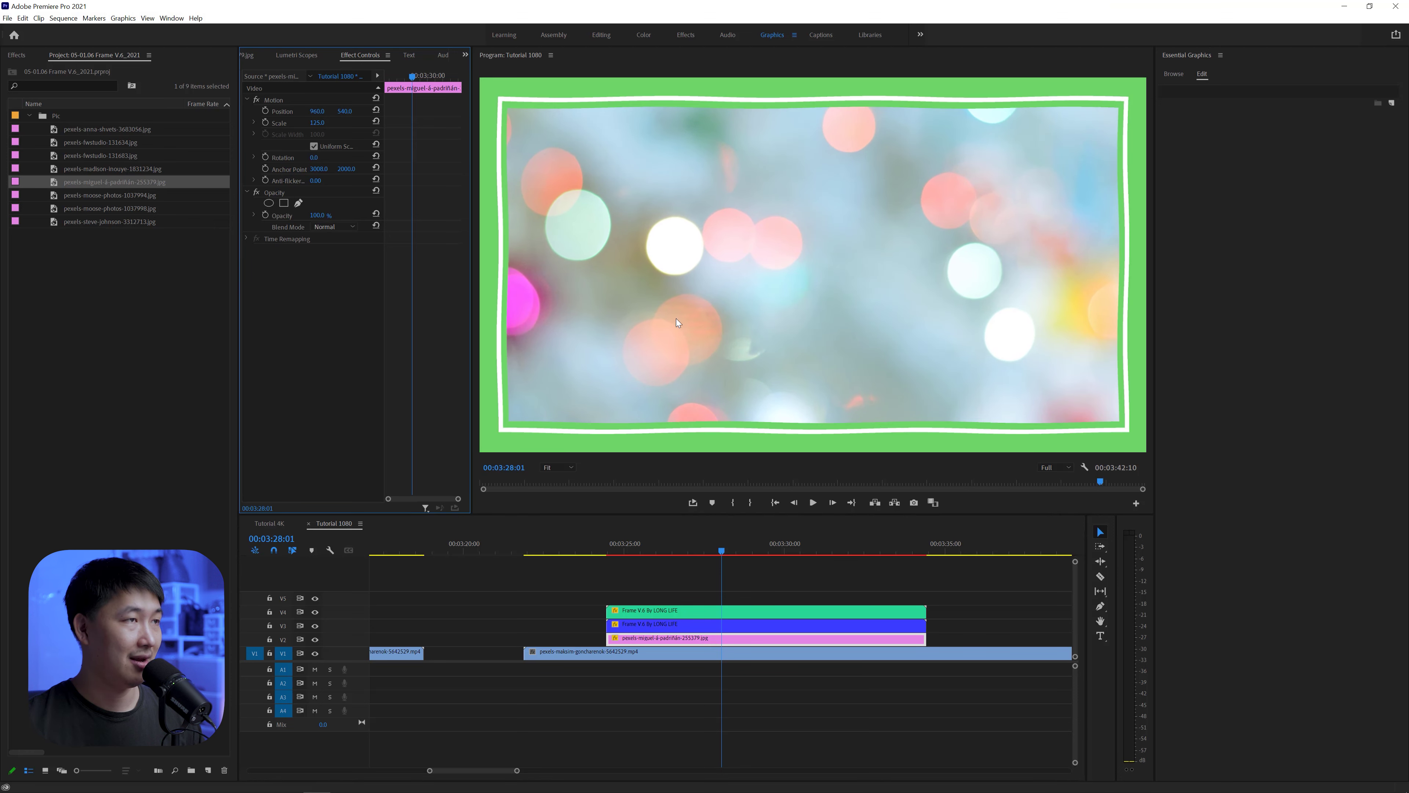
# Search the effects for 'track' and apply Track Matte Key to the bokeh clip
pyautogui.click(17, 54)
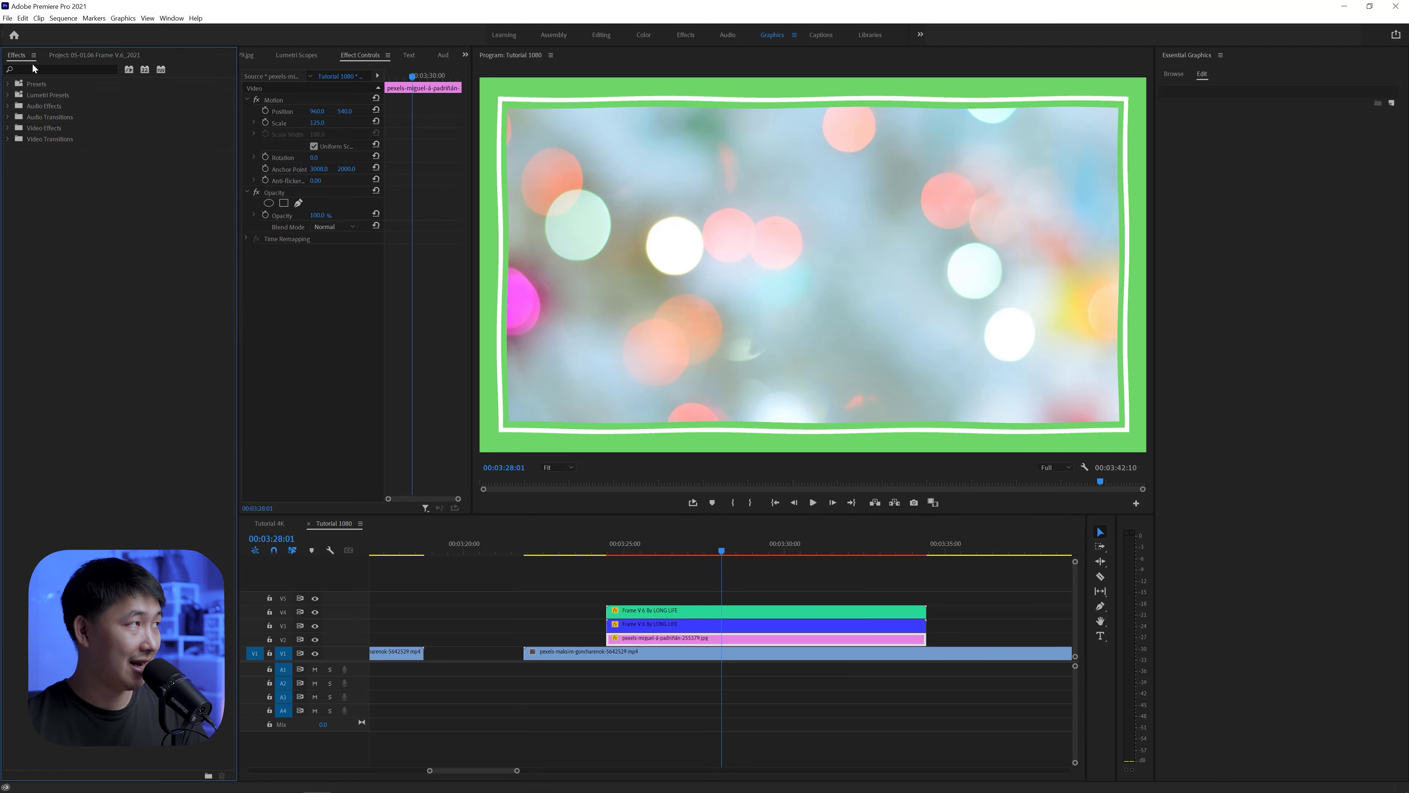
pyautogui.click(35, 68)
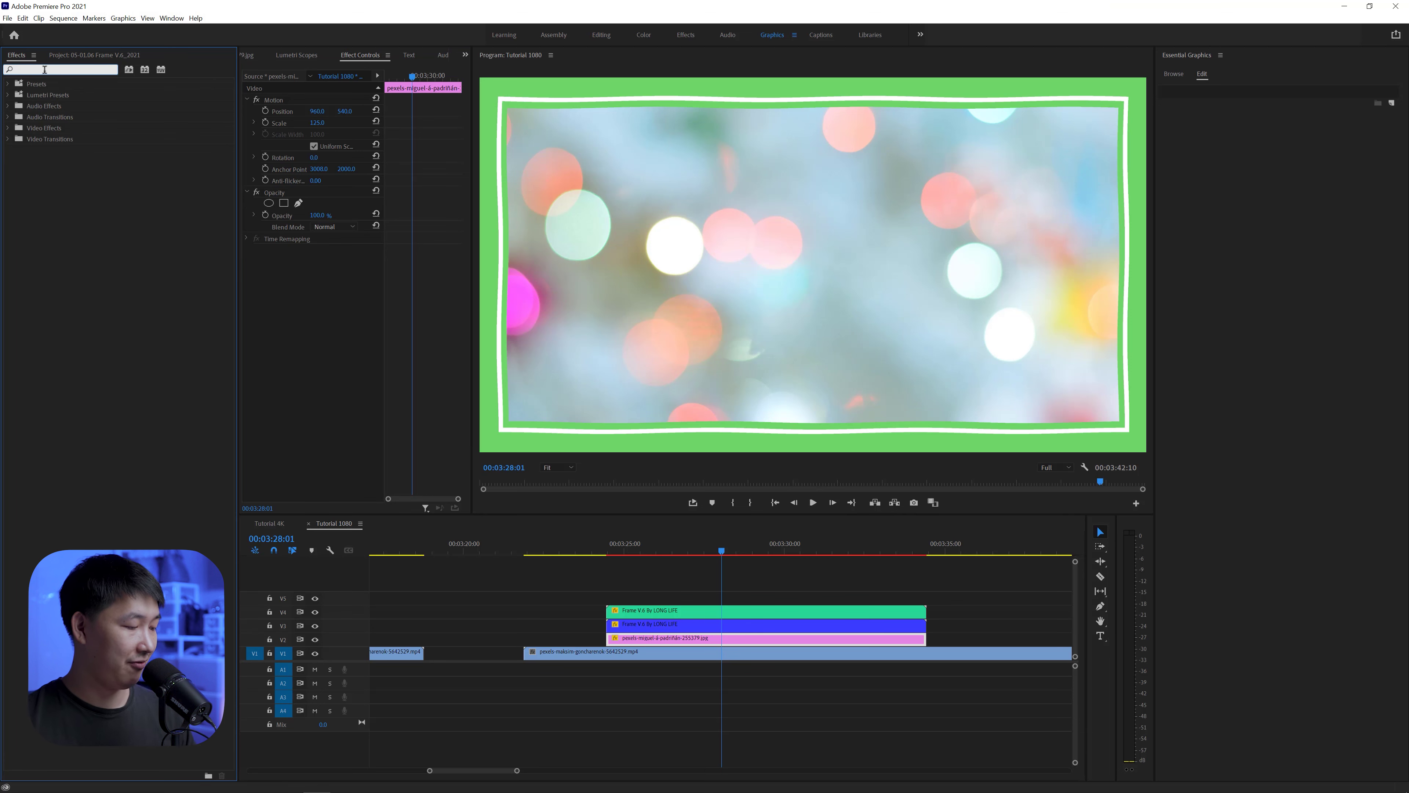
pyautogui.write('track')
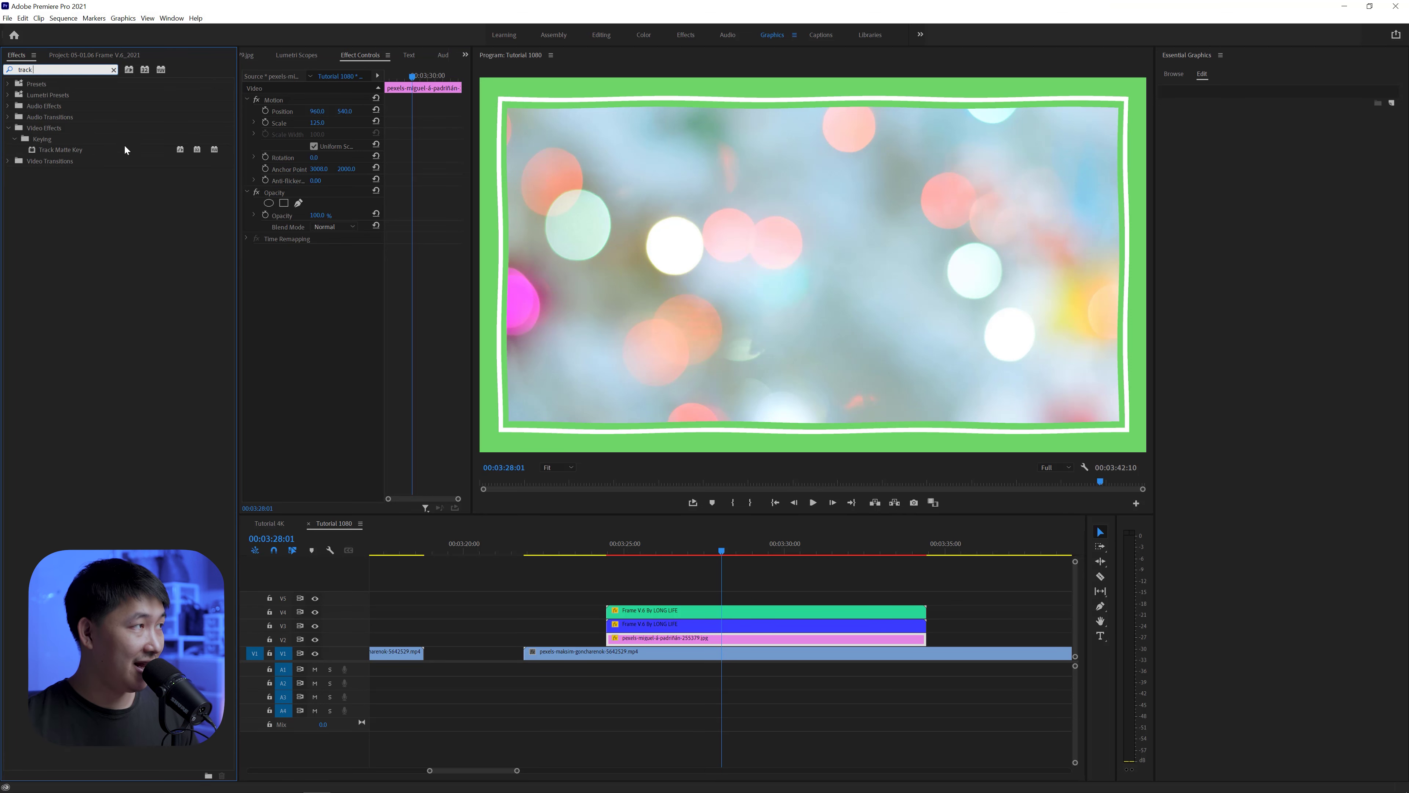
pyautogui.click(51, 152)
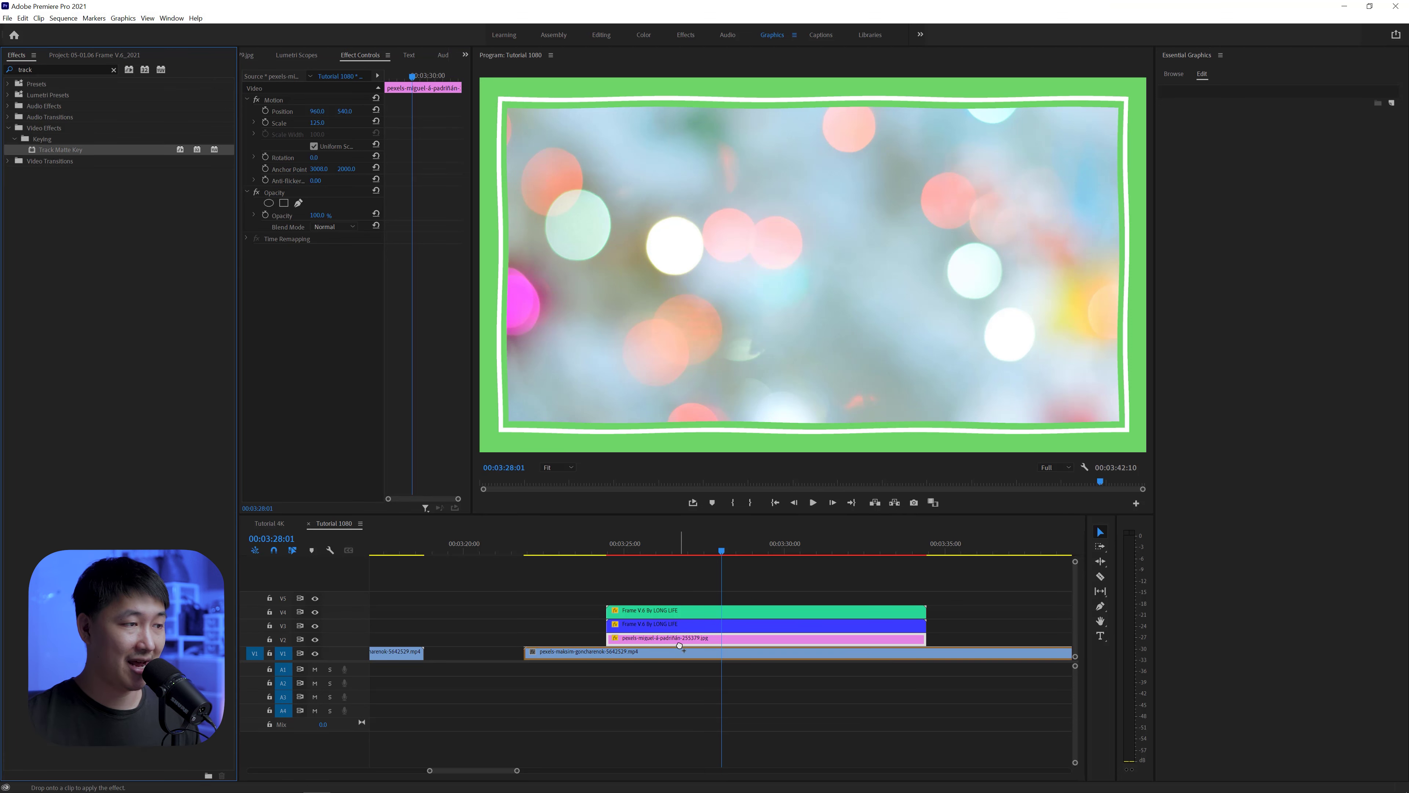
pyautogui.moveTo(588, 528); pyautogui.dragTo(682, 641)
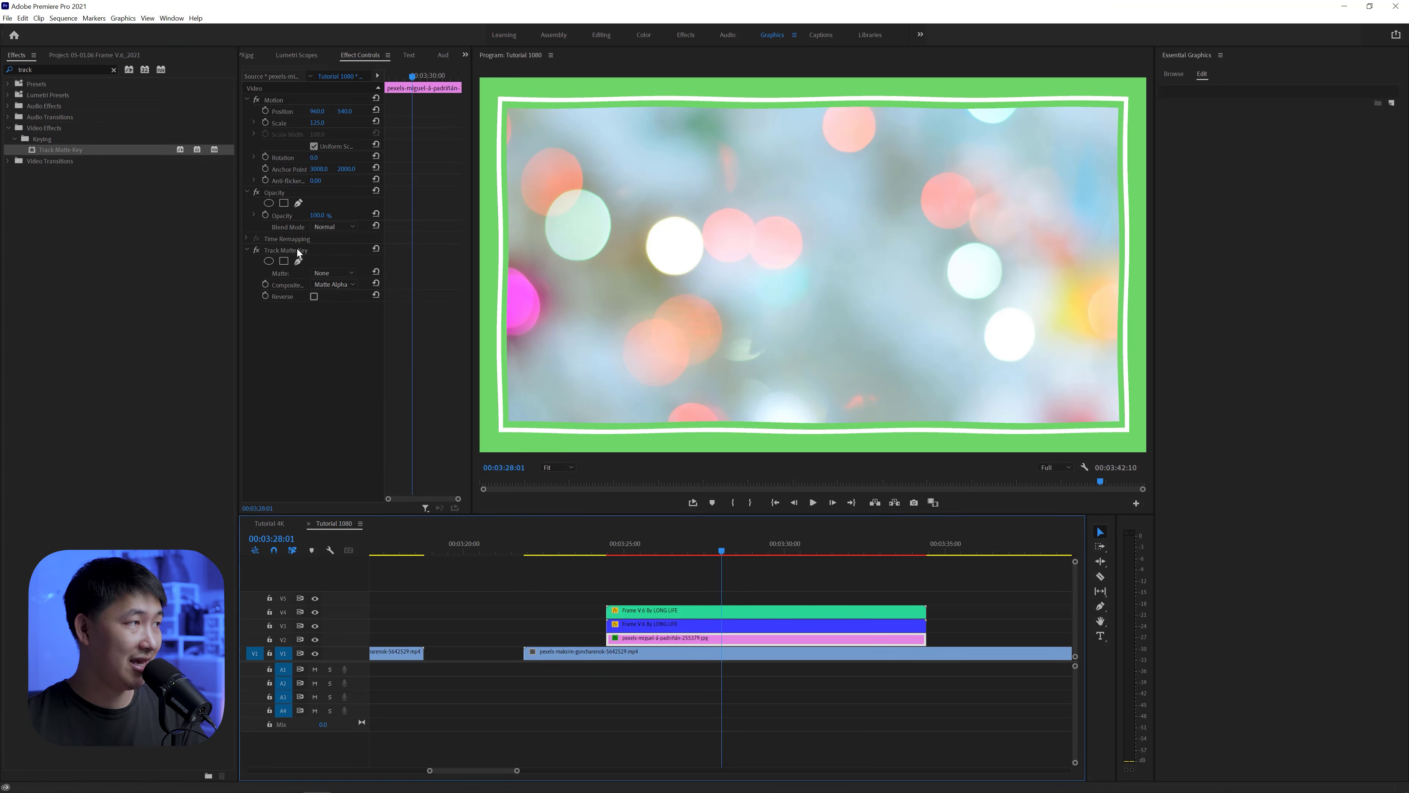
# Set the Track Matte Key's Matte to Video 3
pyautogui.click(338, 251)
pyautogui.moveTo(384, 310); pyautogui.dragTo(423, 303)
pyautogui.click(313, 274)
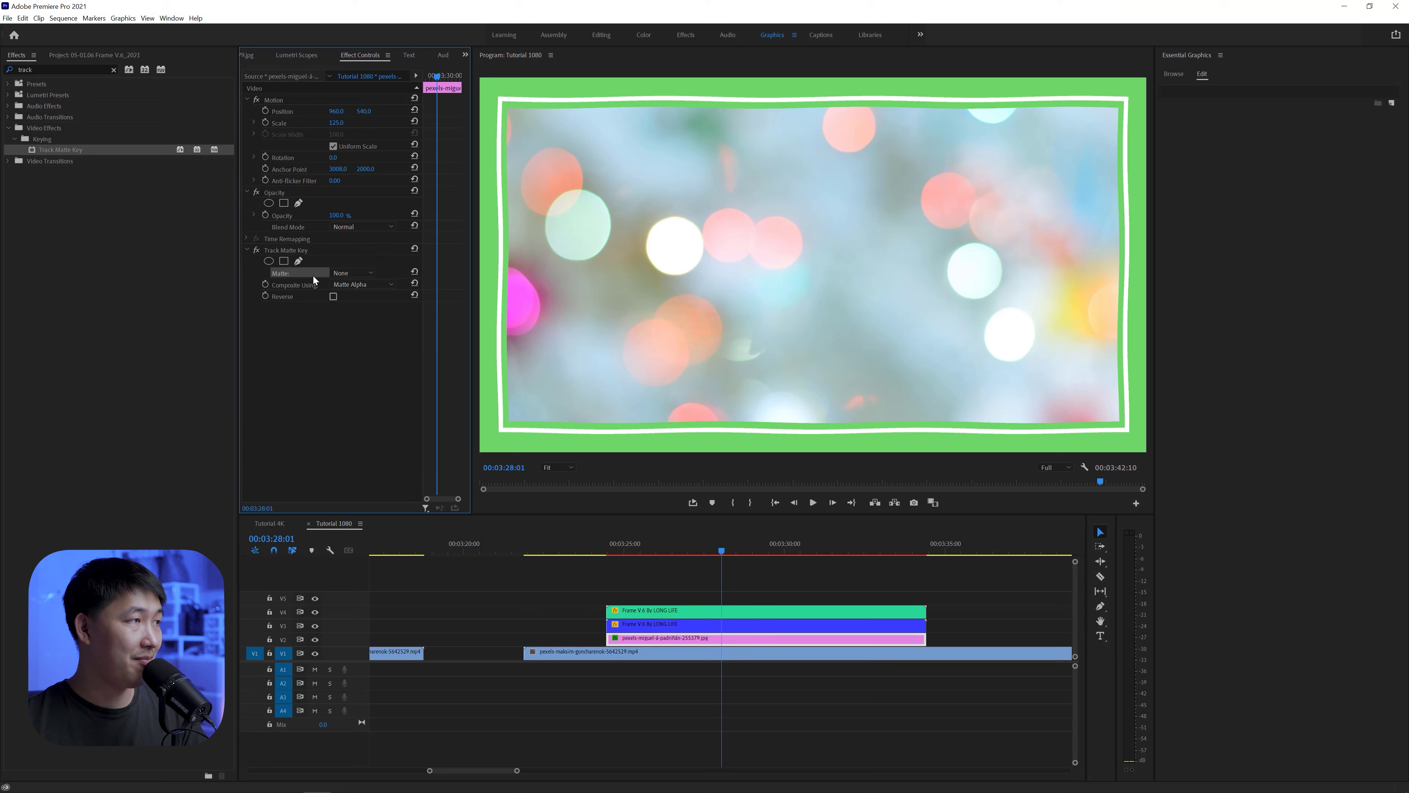
pyautogui.click(358, 273)
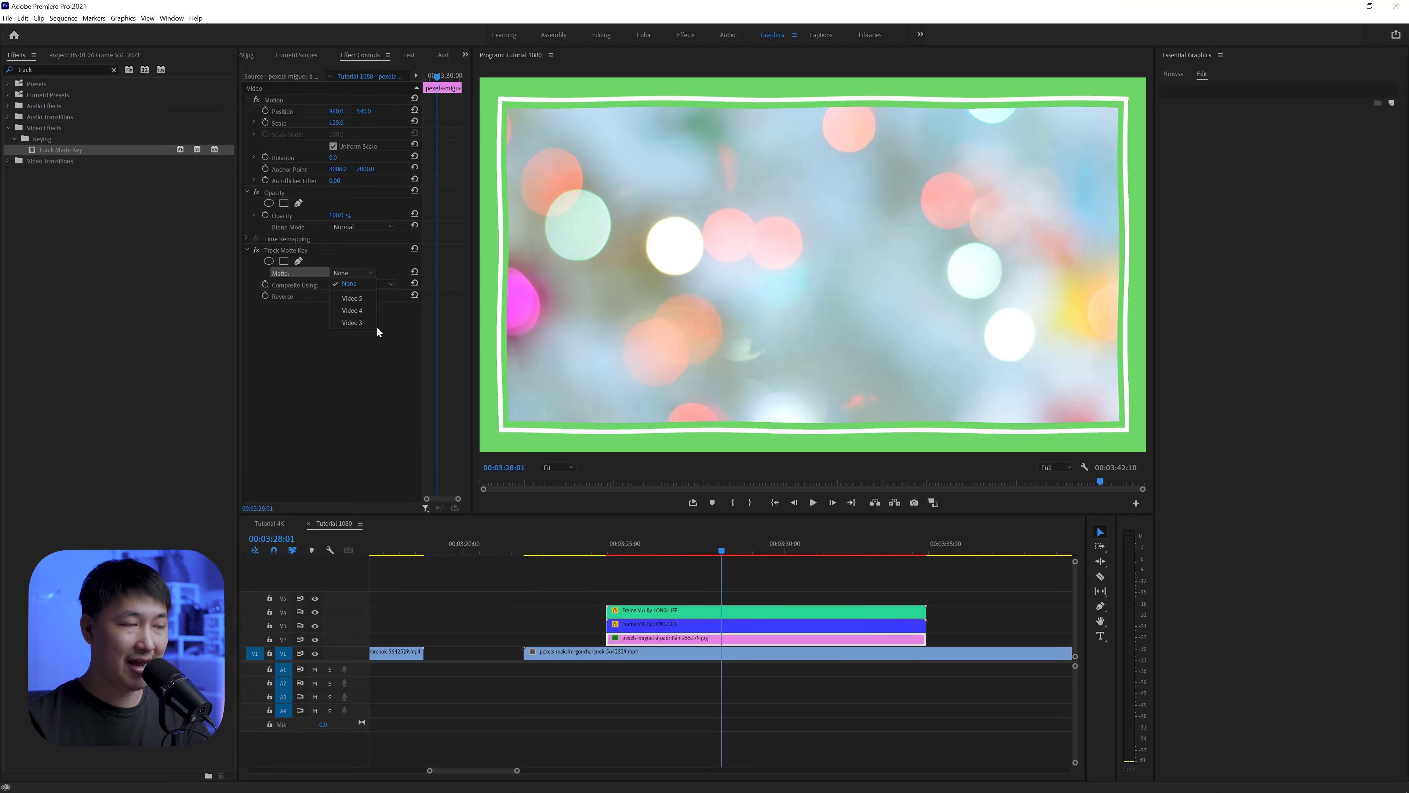
pyautogui.click(687, 629)
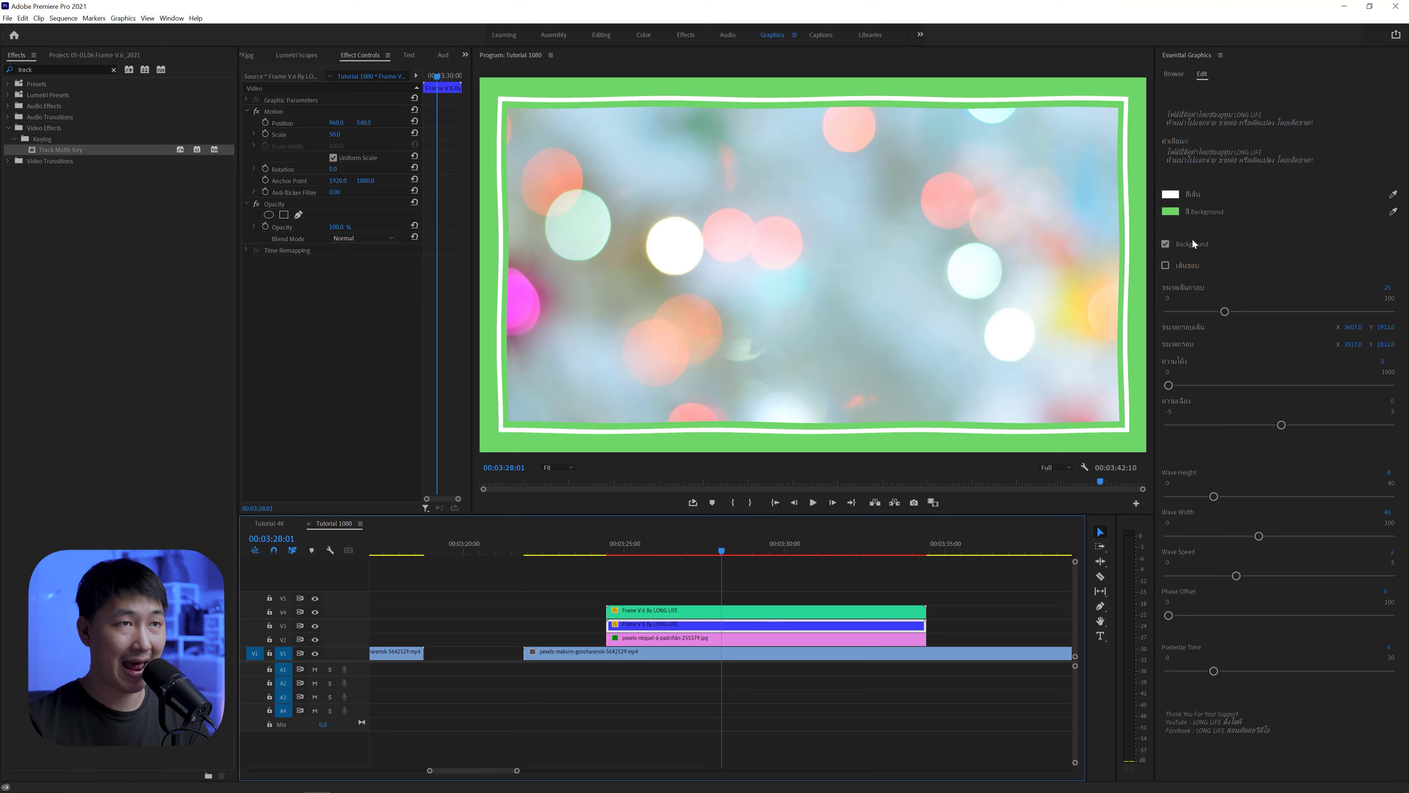
pyautogui.click(804, 638)
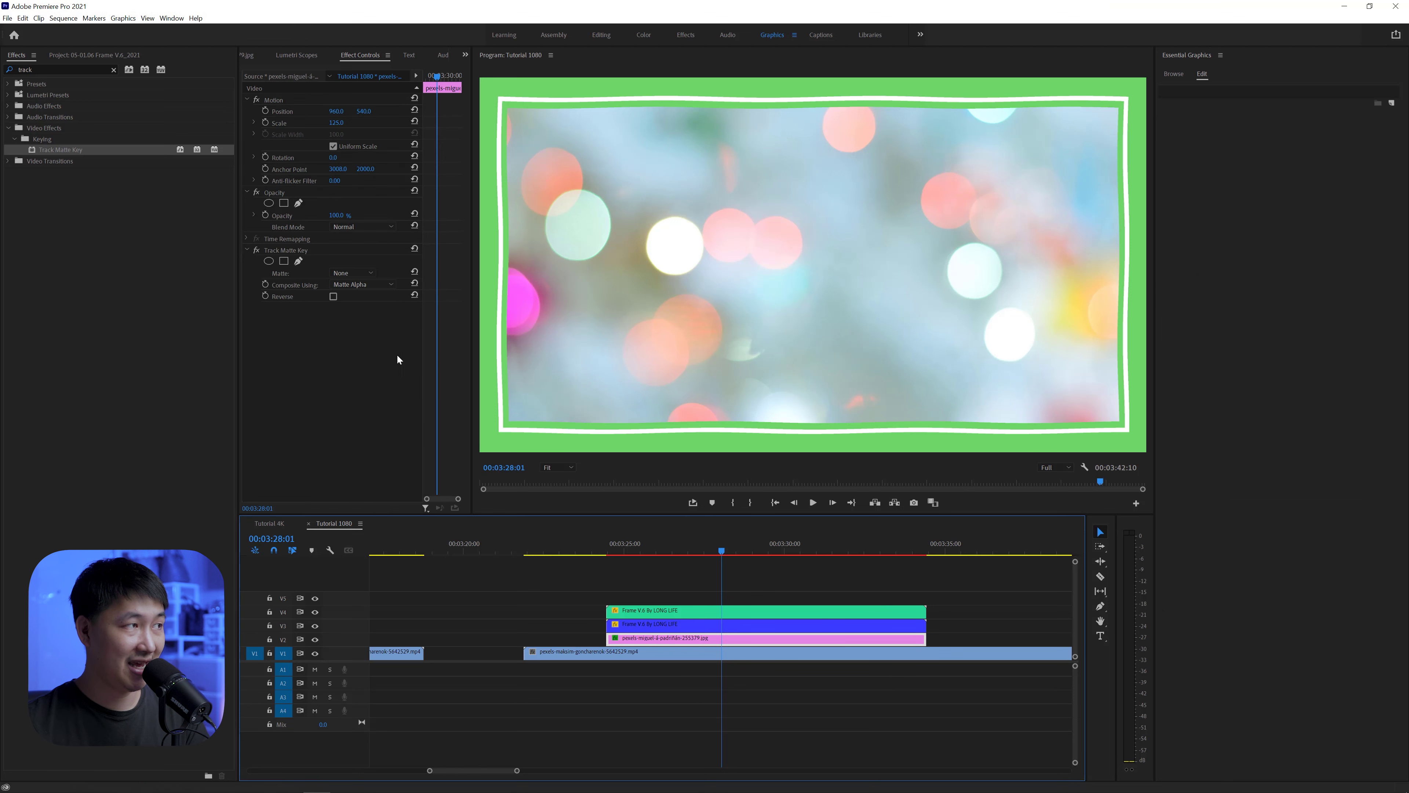
pyautogui.click(309, 251)
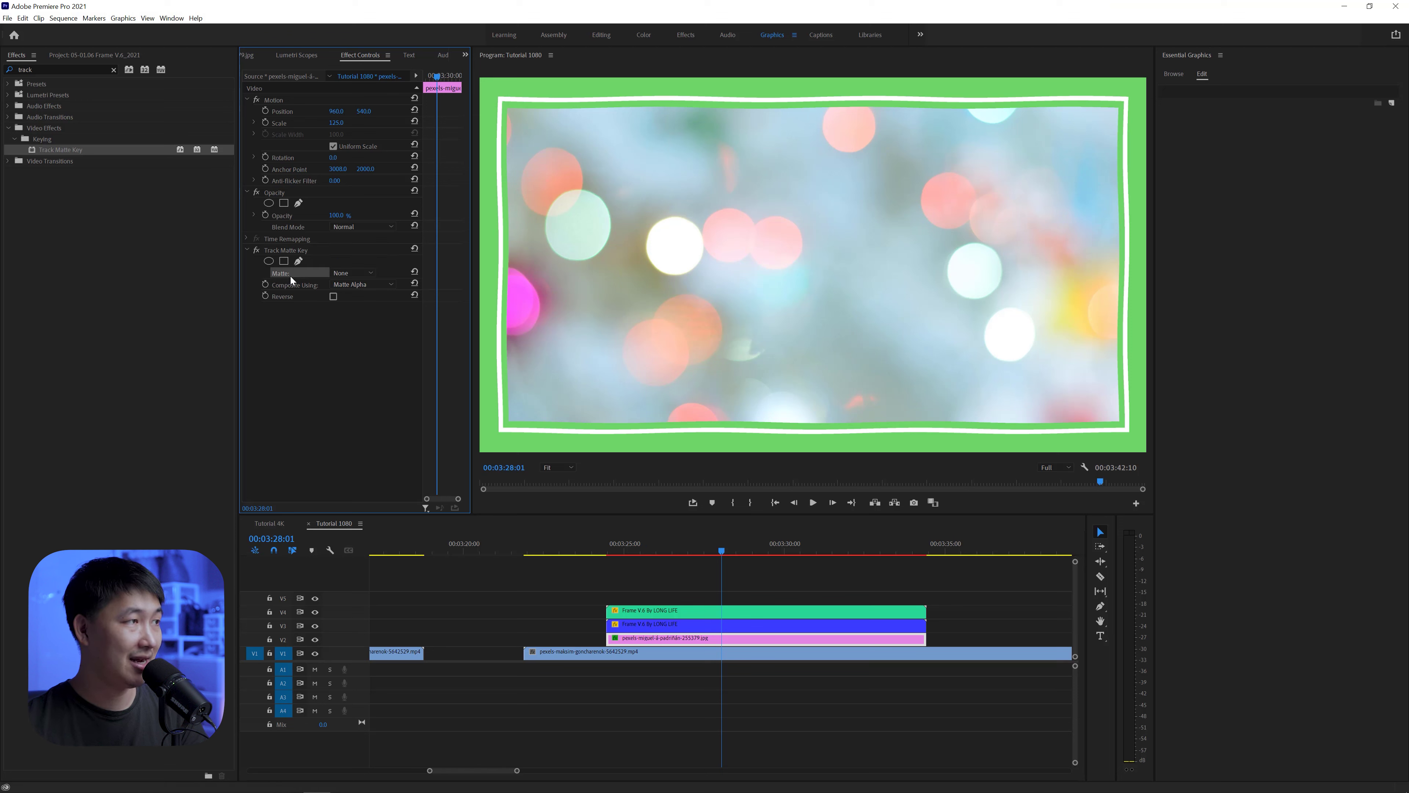
pyautogui.click(350, 273)
pyautogui.click(353, 322)
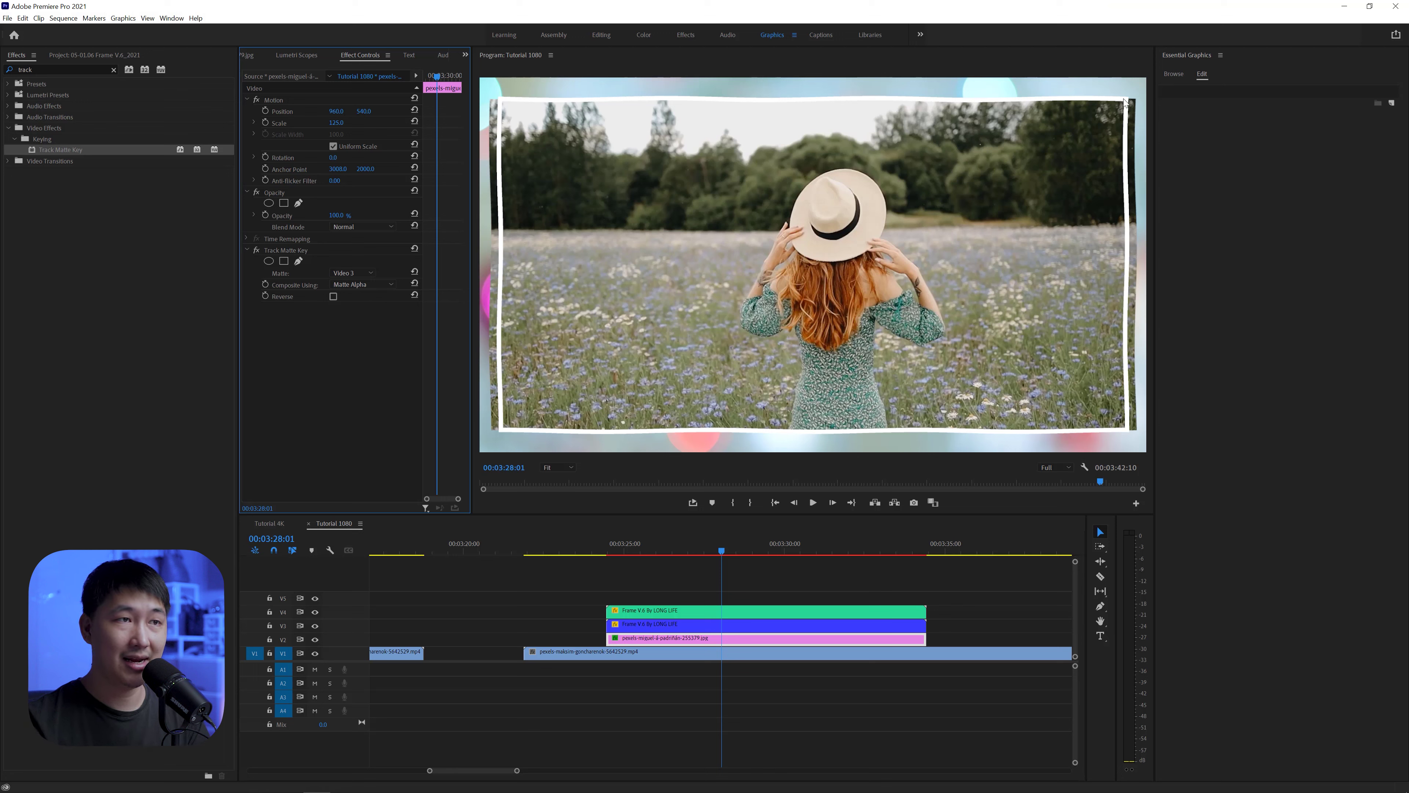
# Enlarge the bokeh image and shrink the green frame clip's border height to about 1769
pyautogui.click(656, 533)
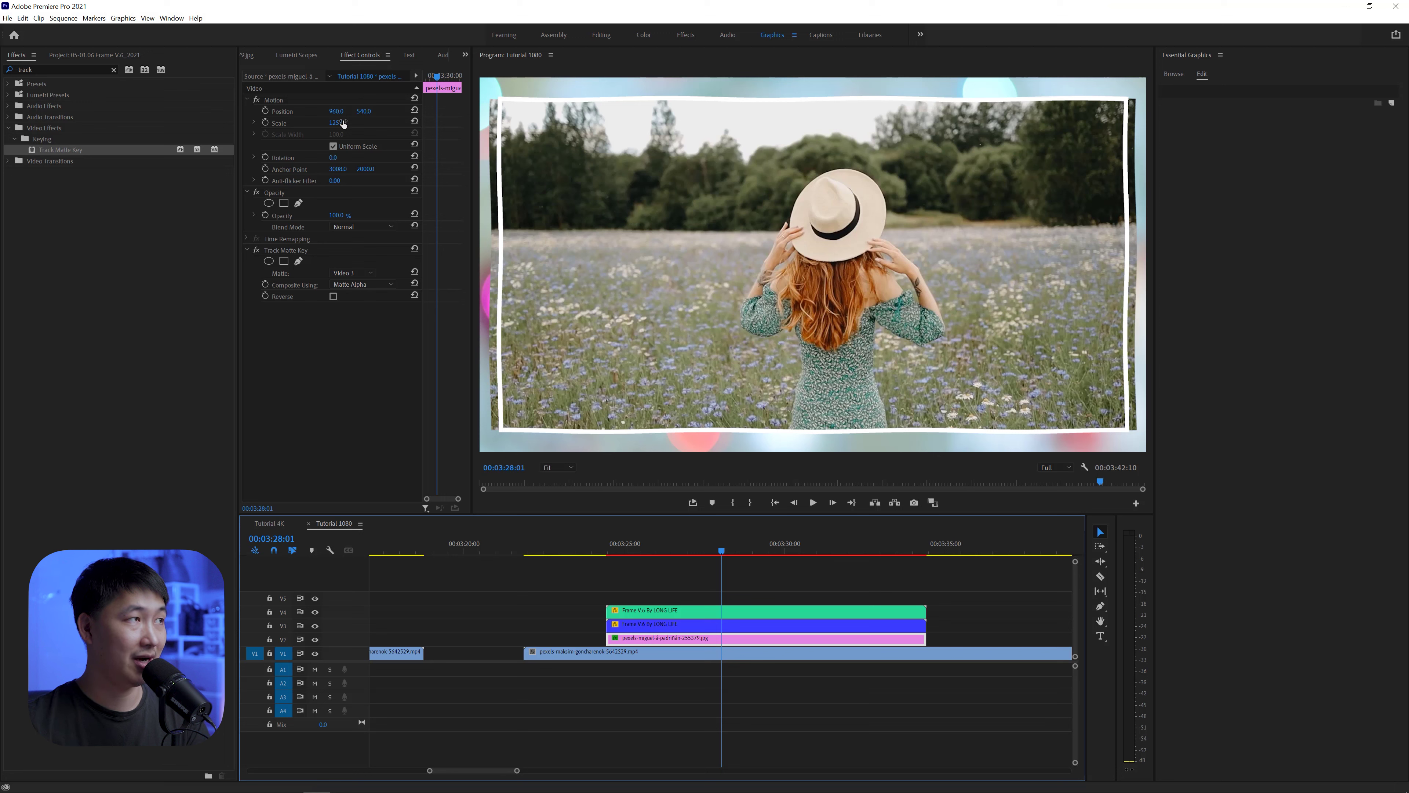
pyautogui.moveTo(336, 122); pyautogui.dragTo(346, 122)
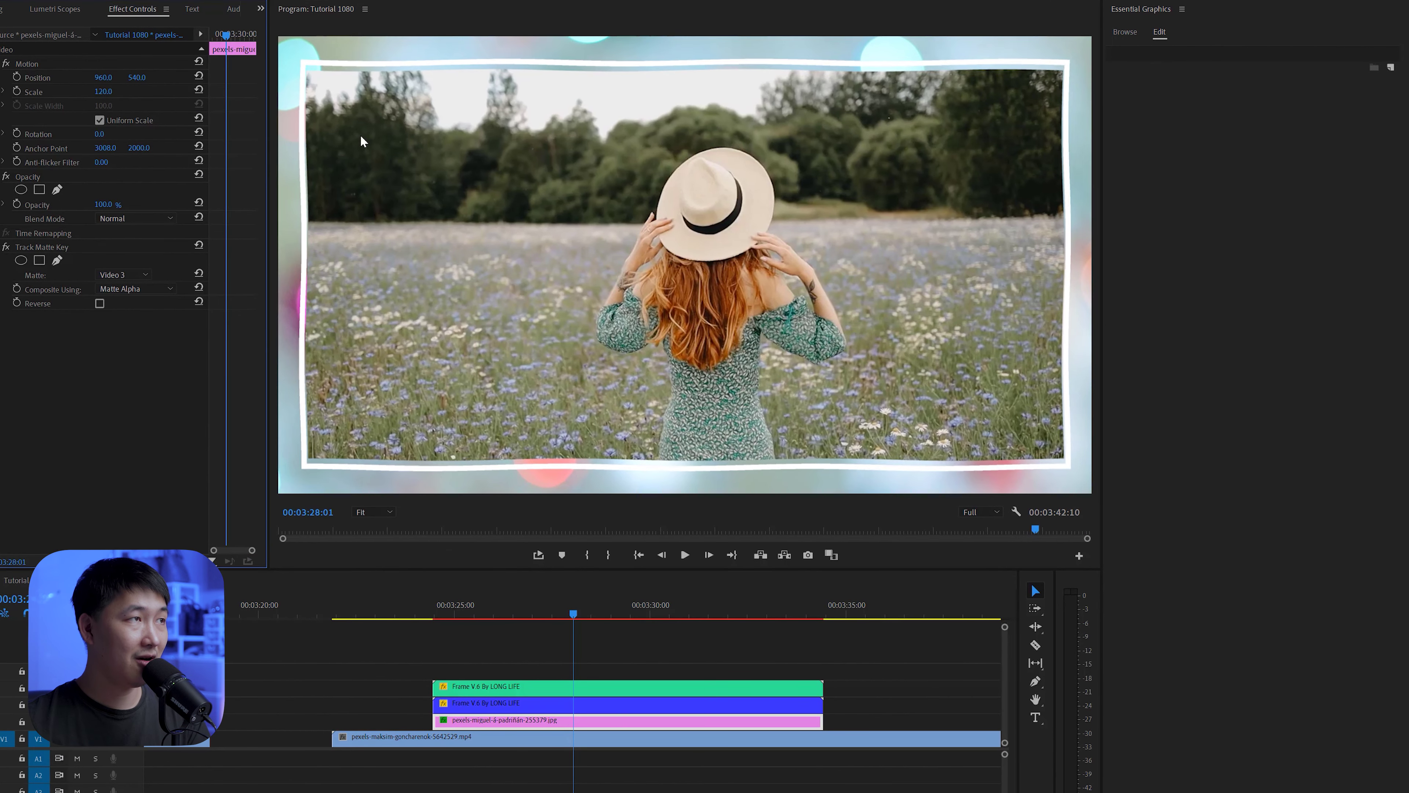
pyautogui.click(580, 691)
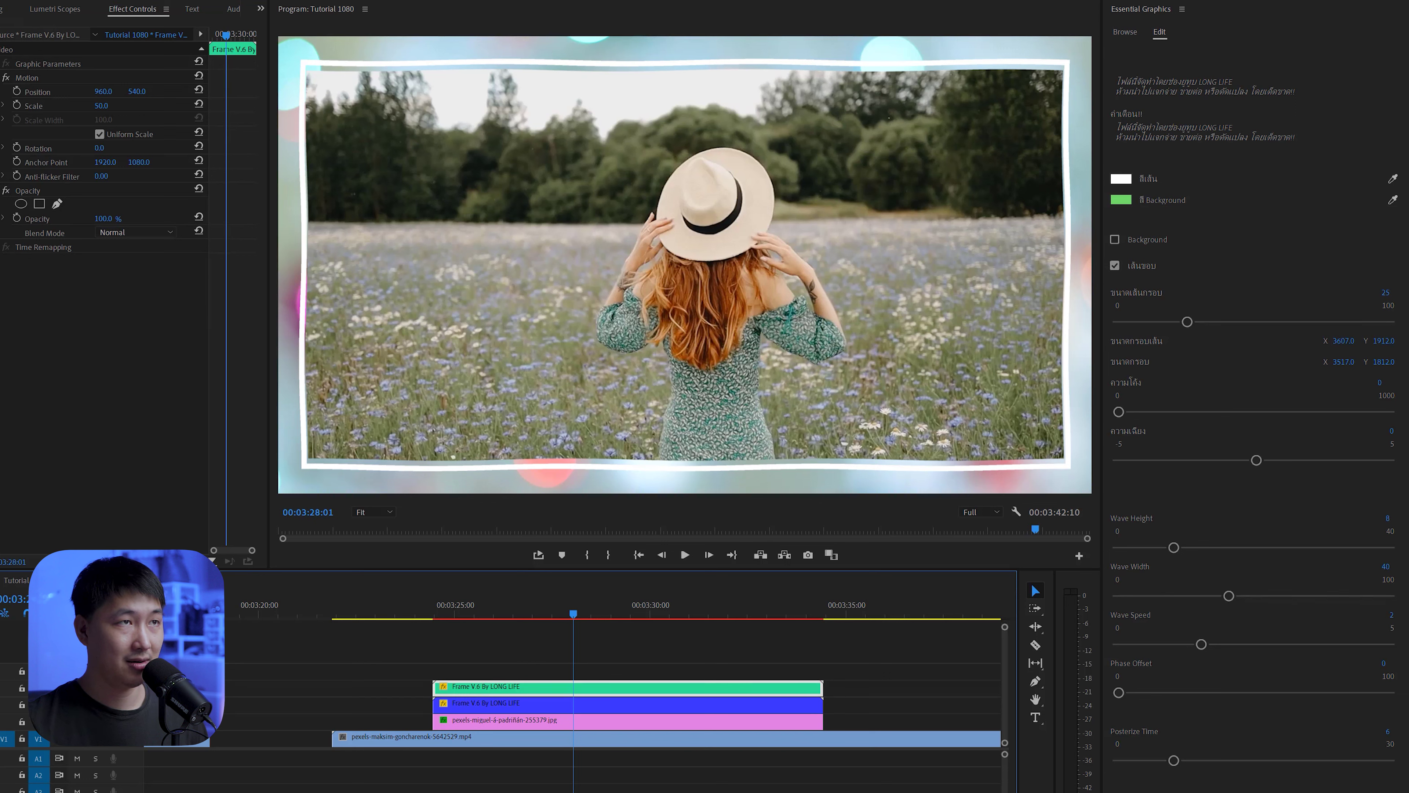
pyautogui.moveTo(1384, 340)
pyautogui.mouseDown()
pyautogui.moveTo(1321, 341)
pyautogui.moveTo(1340, 340)
pyautogui.mouseUp()
pyautogui.click(478, 615)
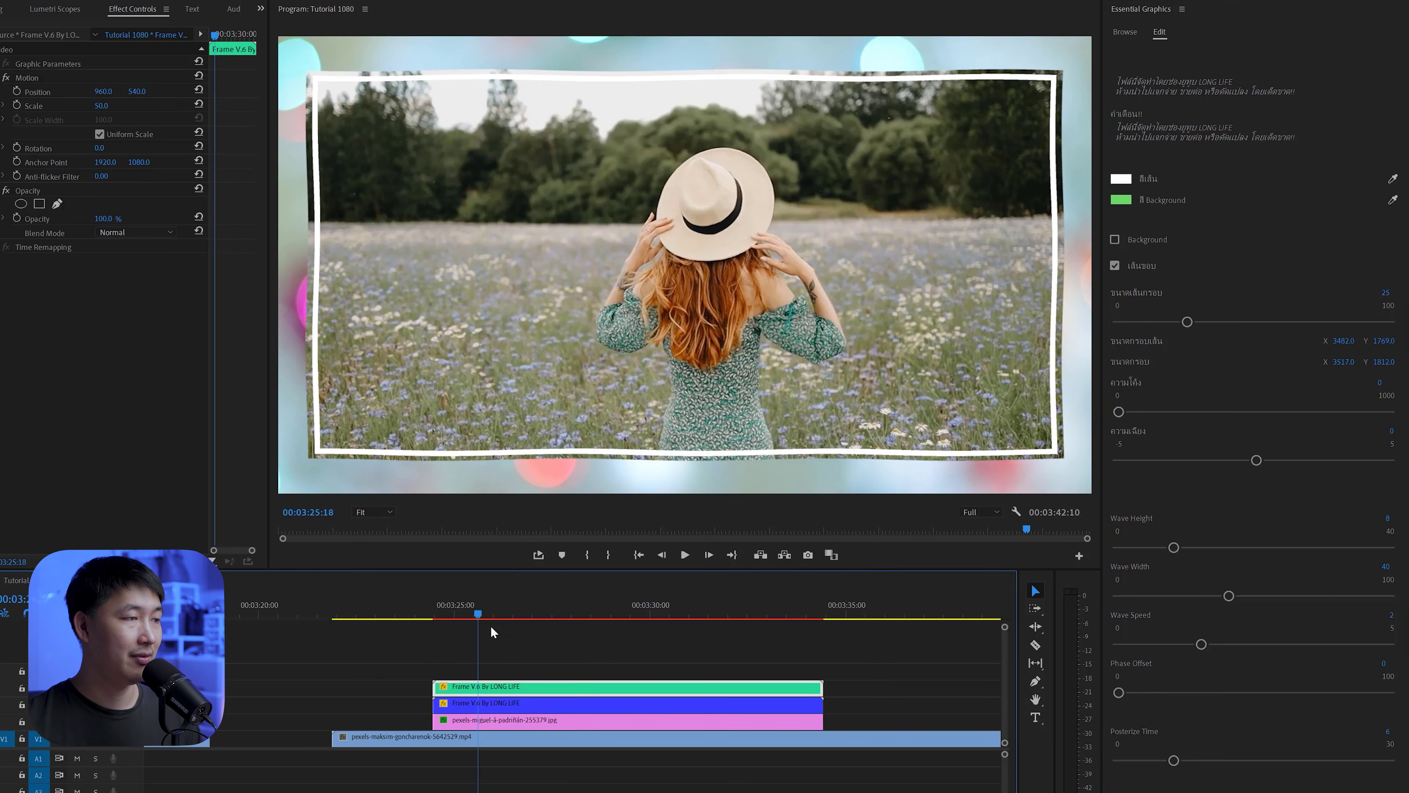
pyautogui.click(553, 653)
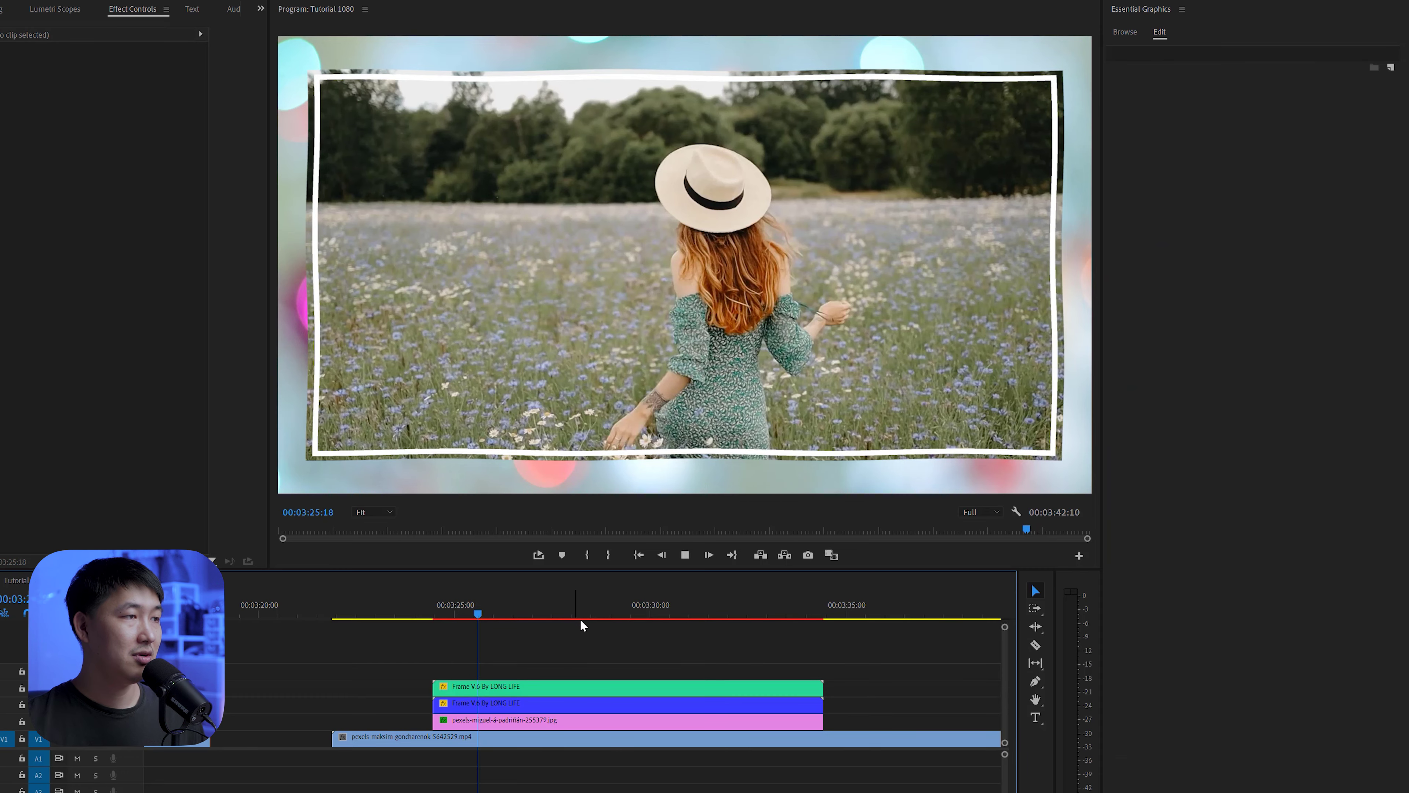
pyautogui.press('space')
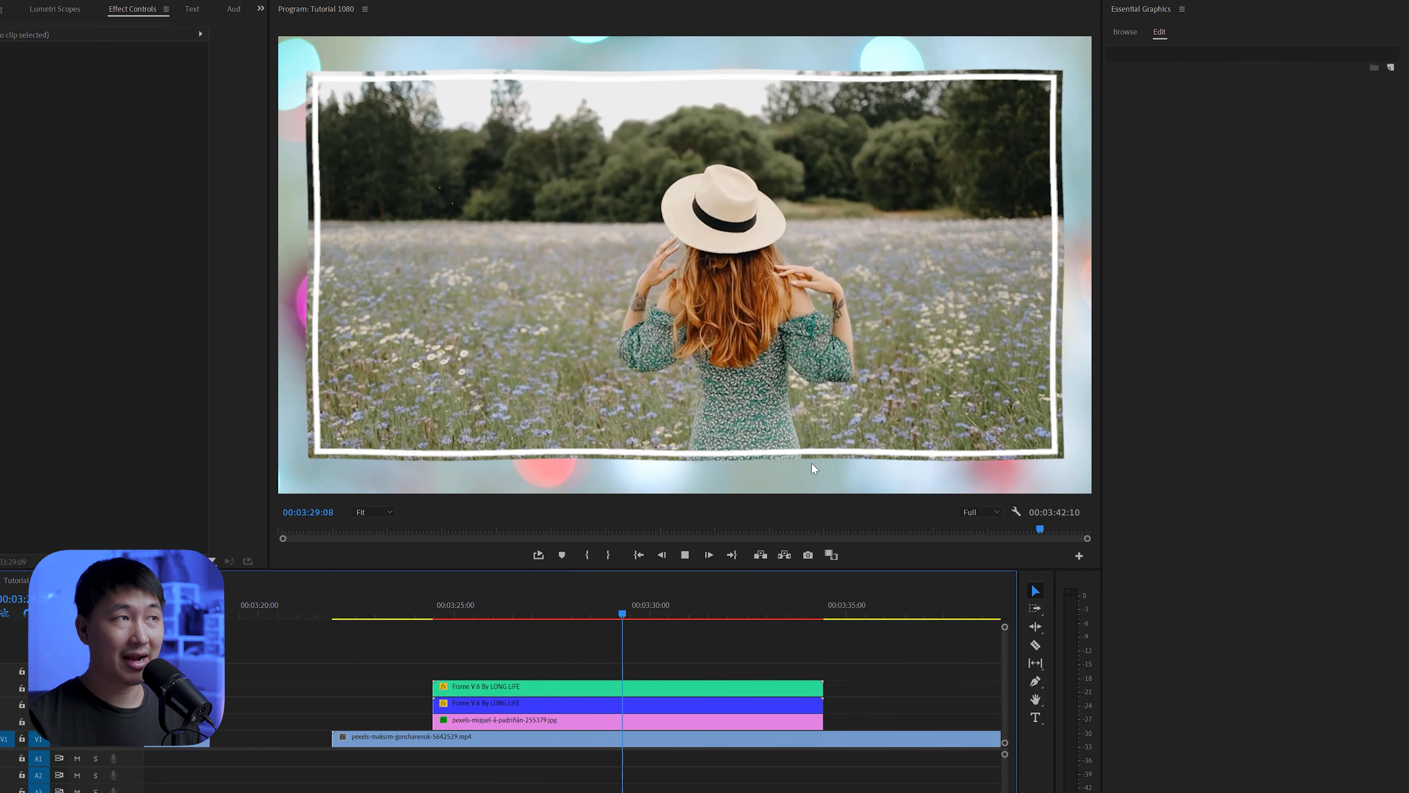
pyautogui.click(831, 449)
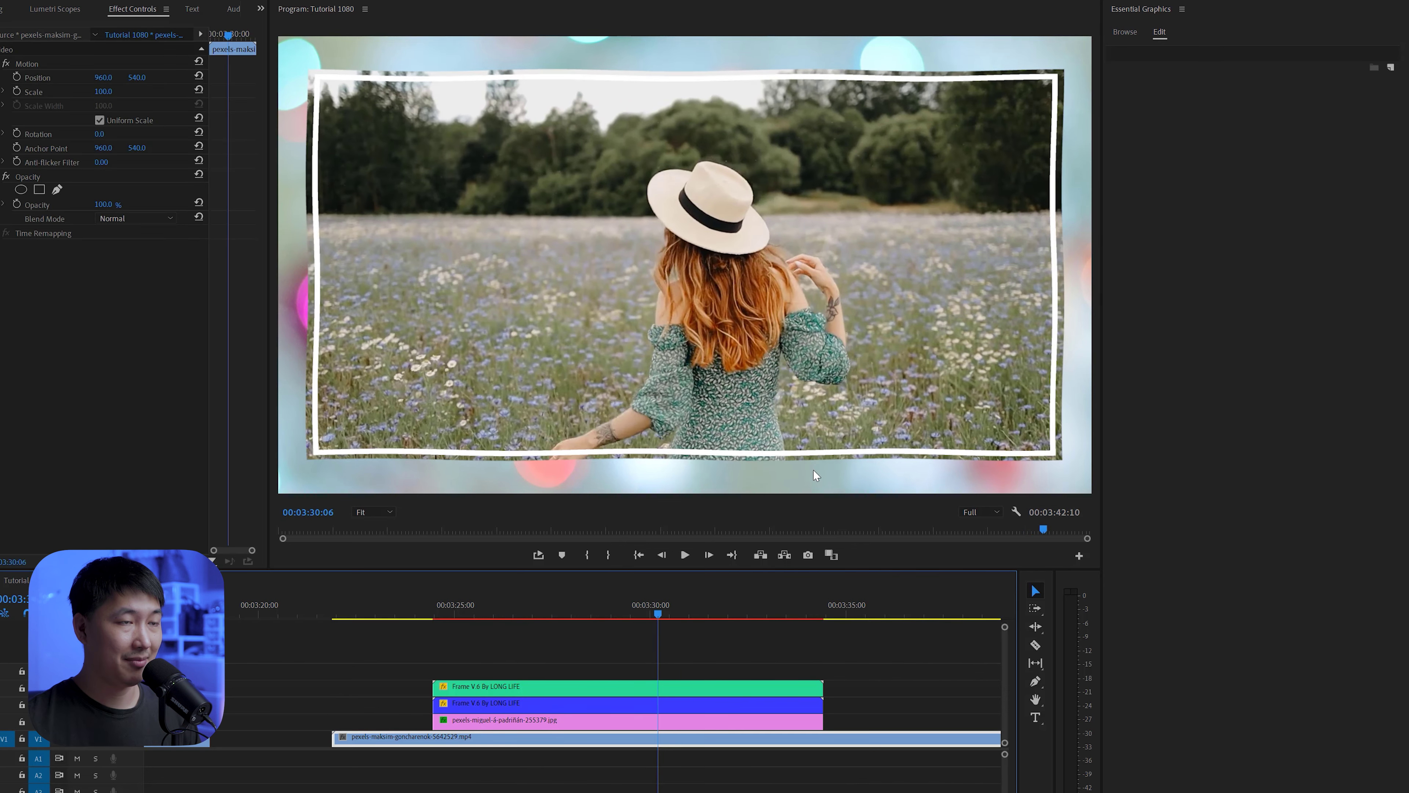
pyautogui.click(535, 613)
pyautogui.click(607, 634)
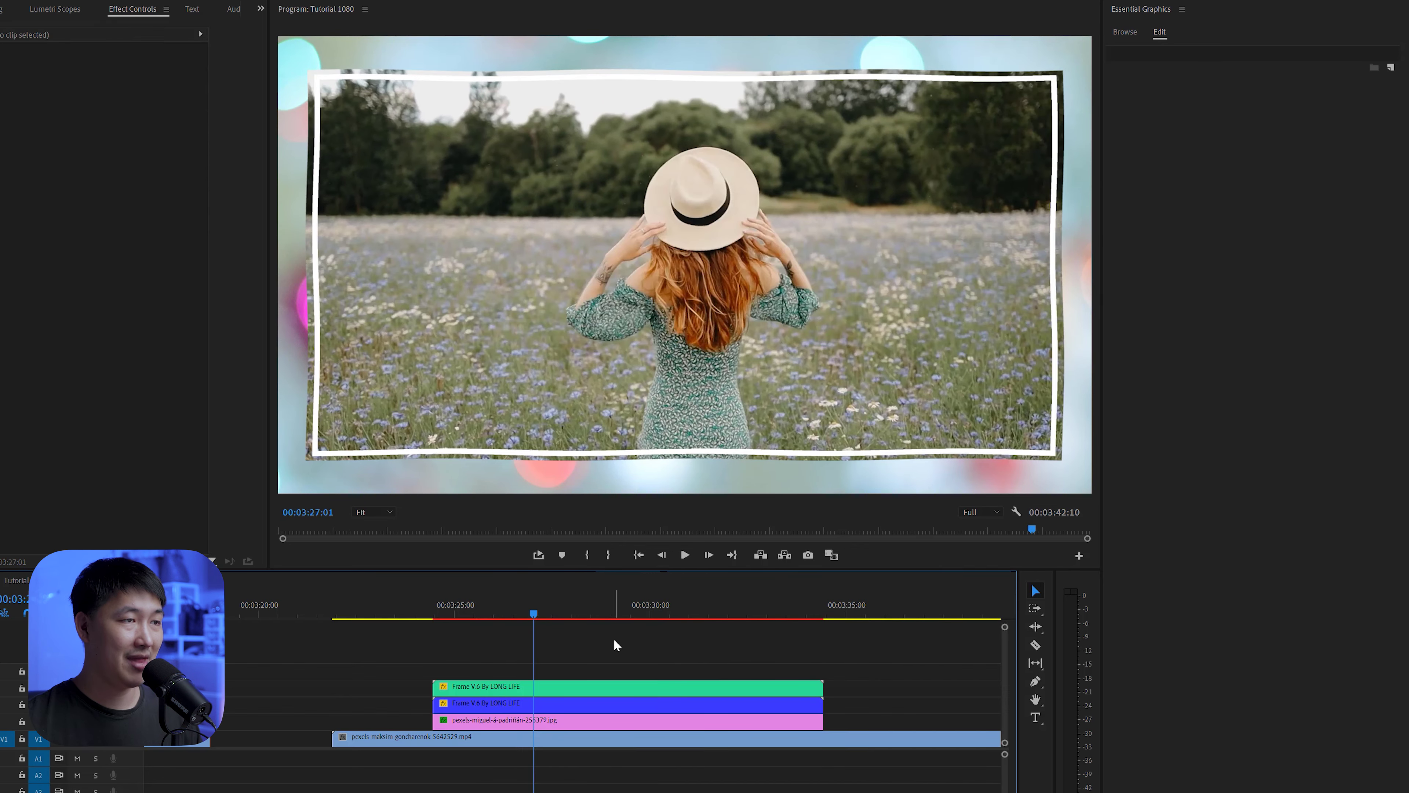
pyautogui.press('space')
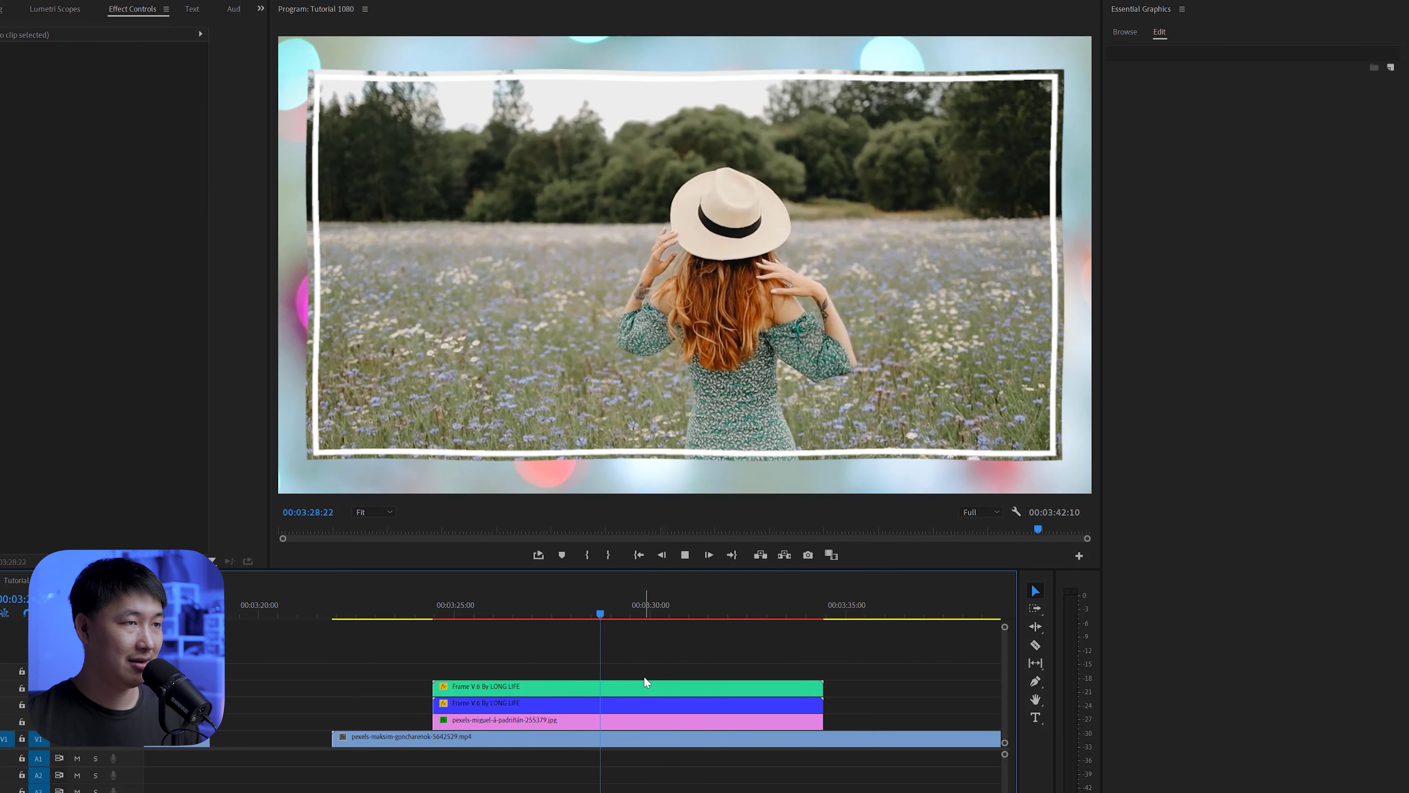
pyautogui.click(580, 738)
pyautogui.click(549, 689)
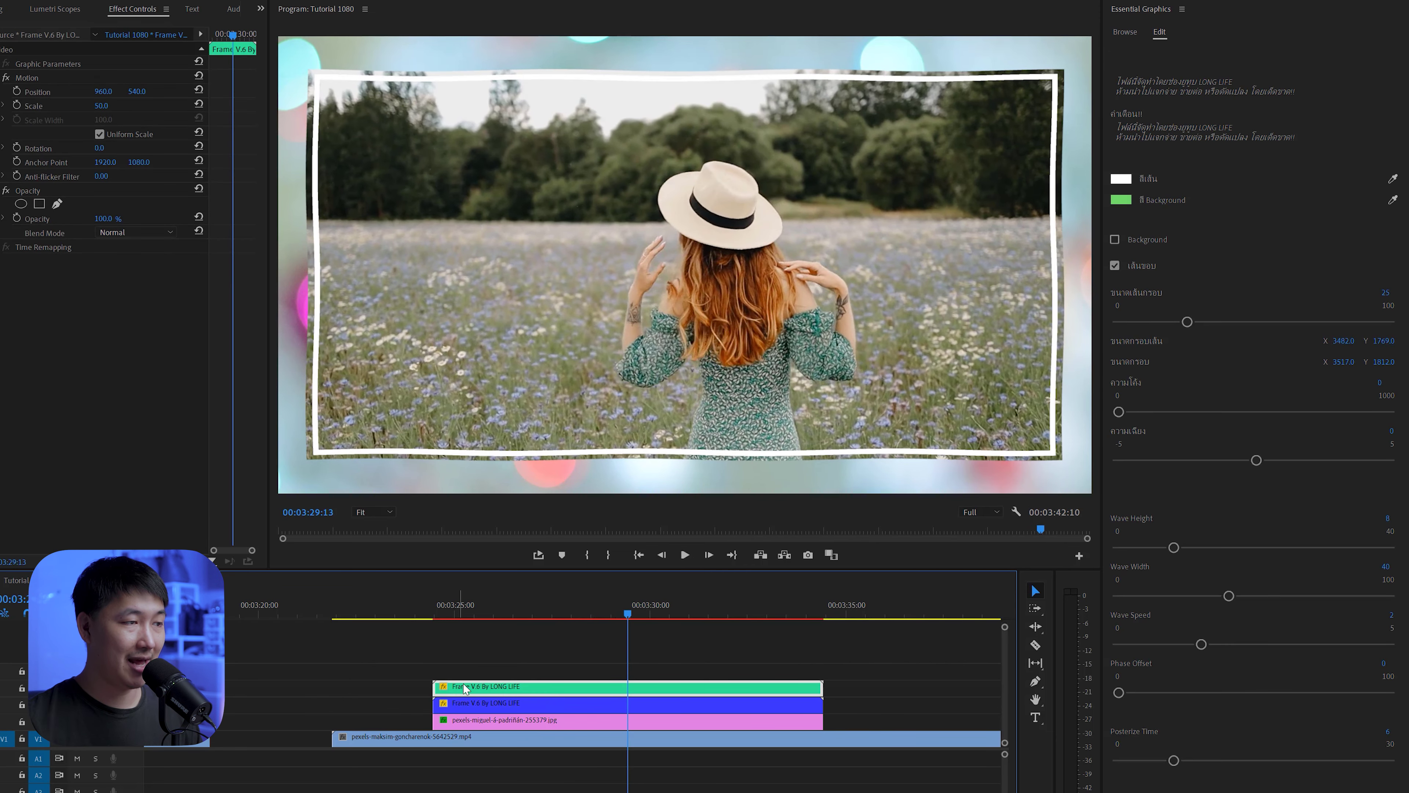
# Widen the green Frame V.6 clip's white border to about 3552
pyautogui.click(594, 707)
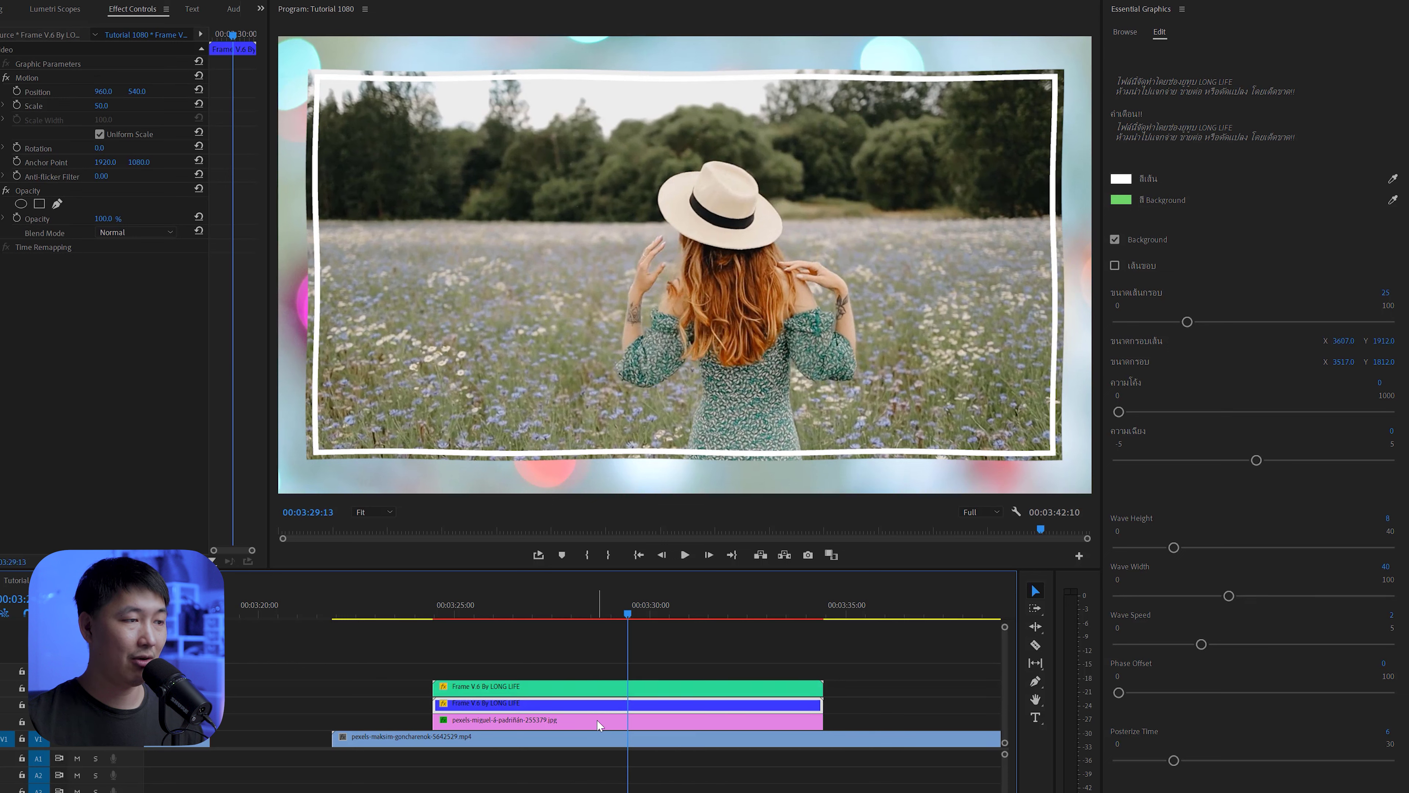
pyautogui.click(597, 719)
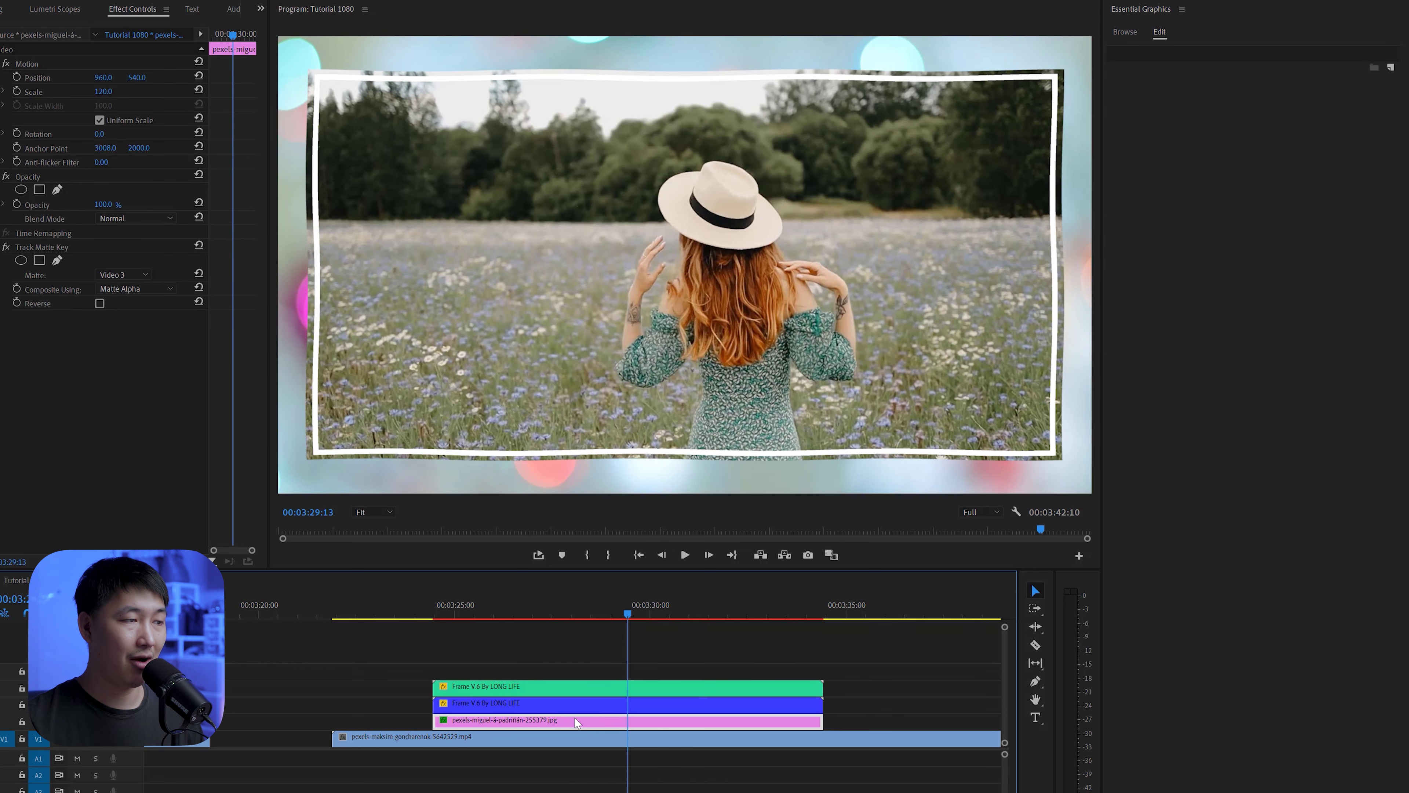
pyautogui.click(519, 701)
pyautogui.click(585, 690)
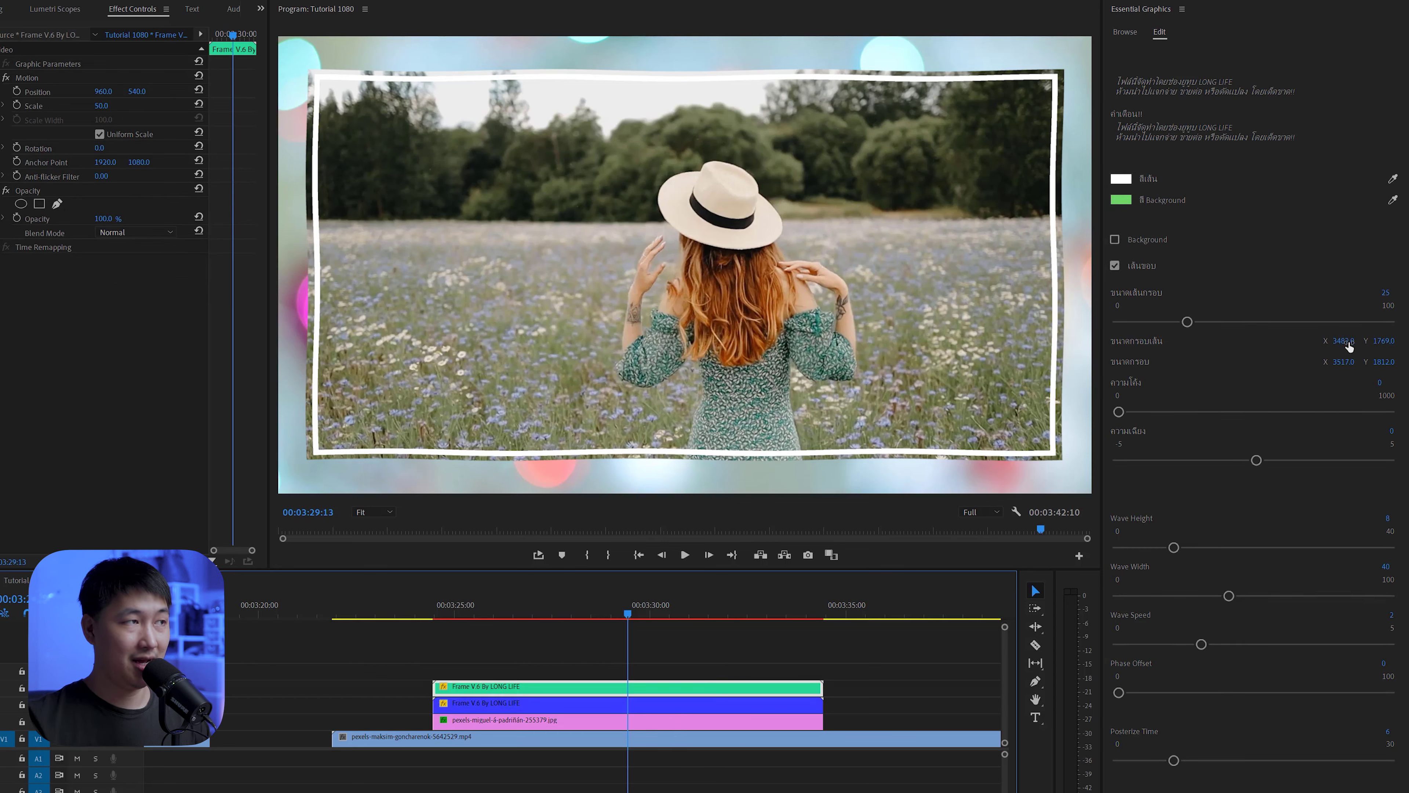
pyautogui.moveTo(1349, 346); pyautogui.dragTo(1395, 340)
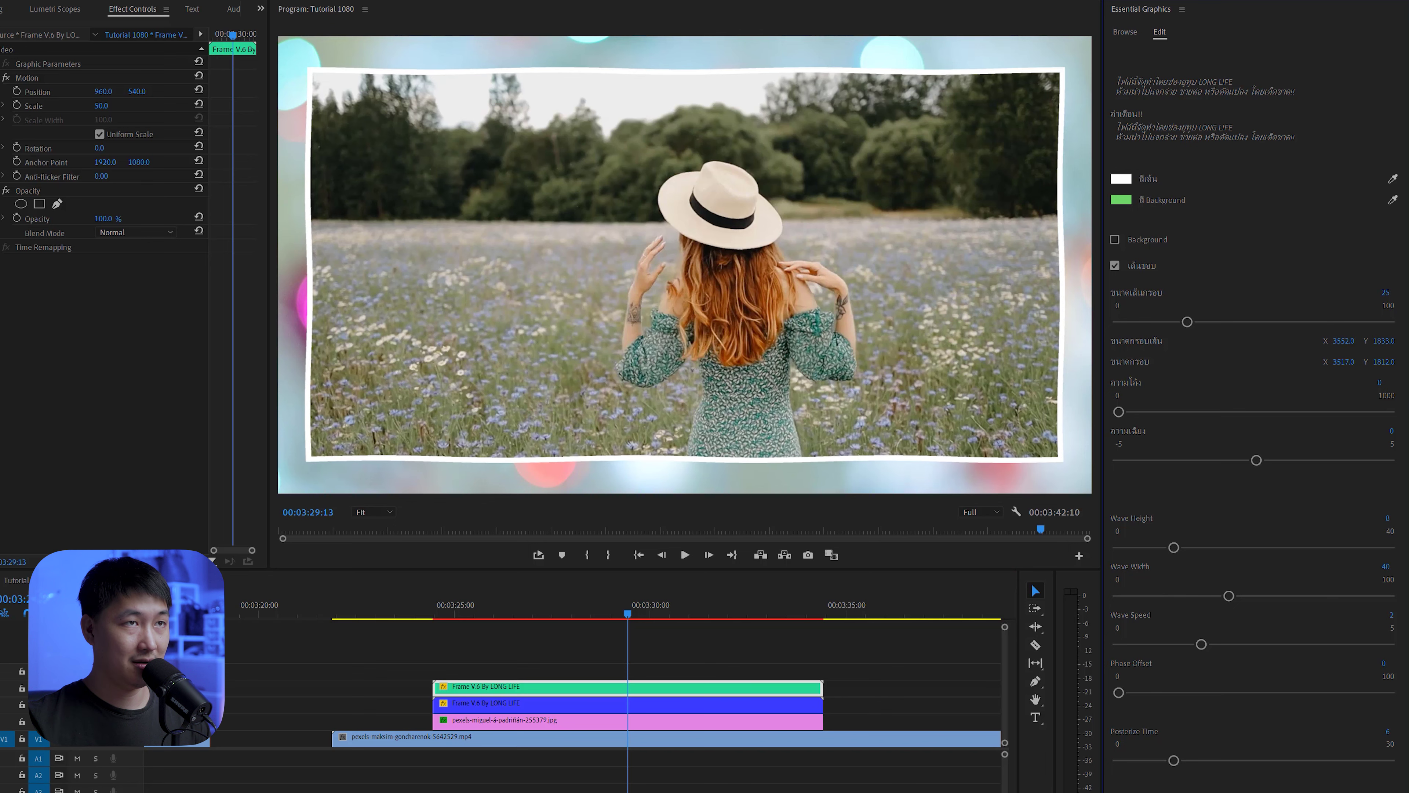
# Preview the framed section from about 3:25 and save the project
pyautogui.click(579, 642)
pyautogui.click(481, 604)
pyautogui.press('space')
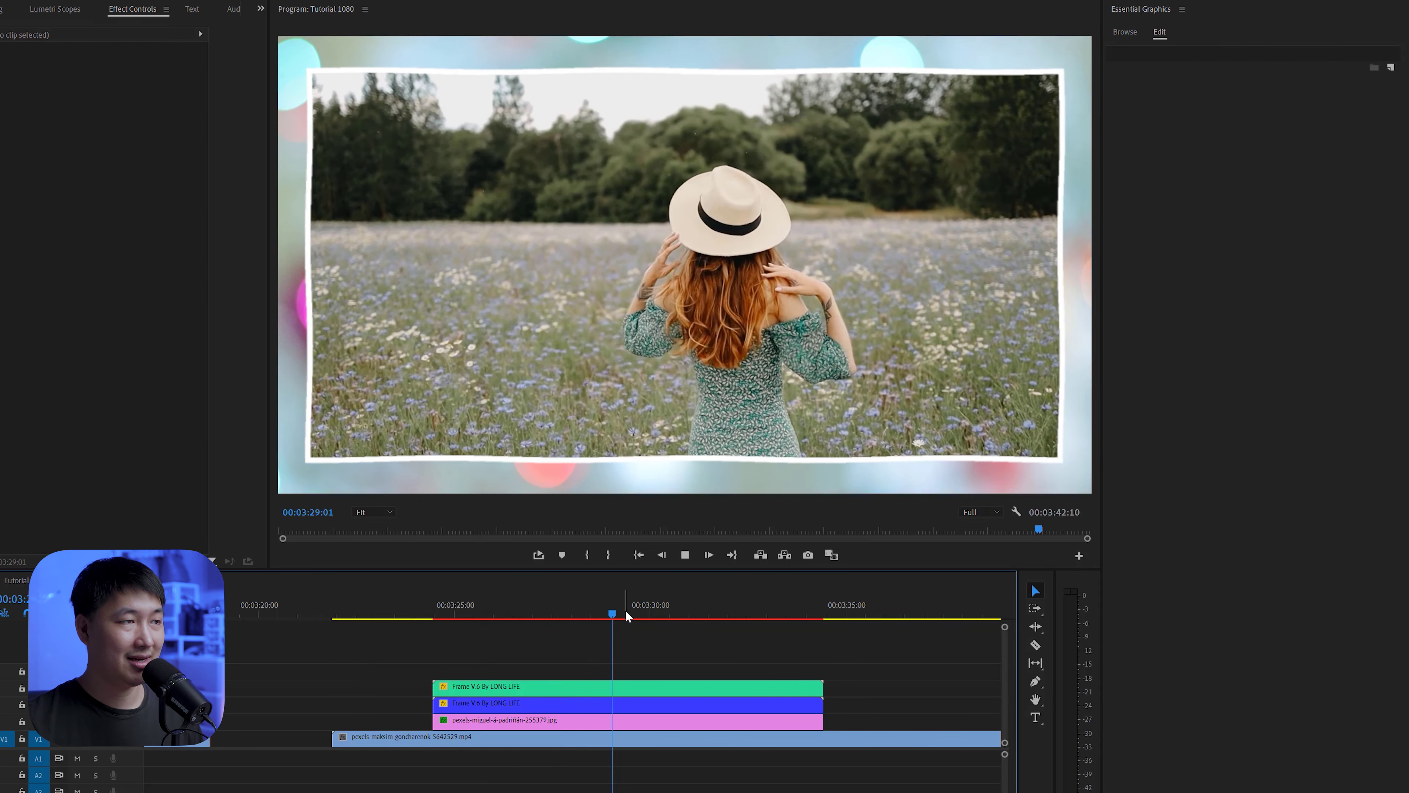
pyautogui.press('space')
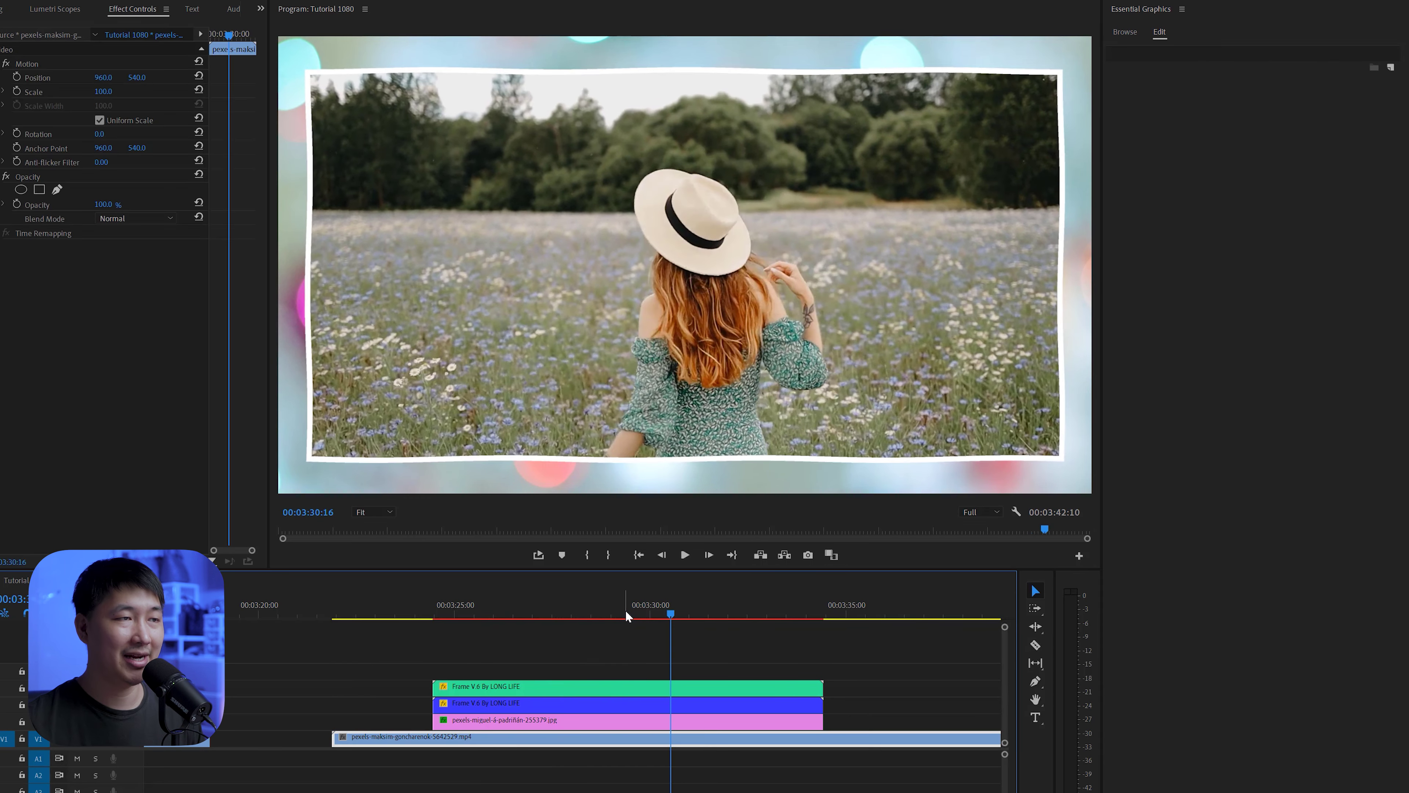
pyautogui.hotkey('ctrl', 's')
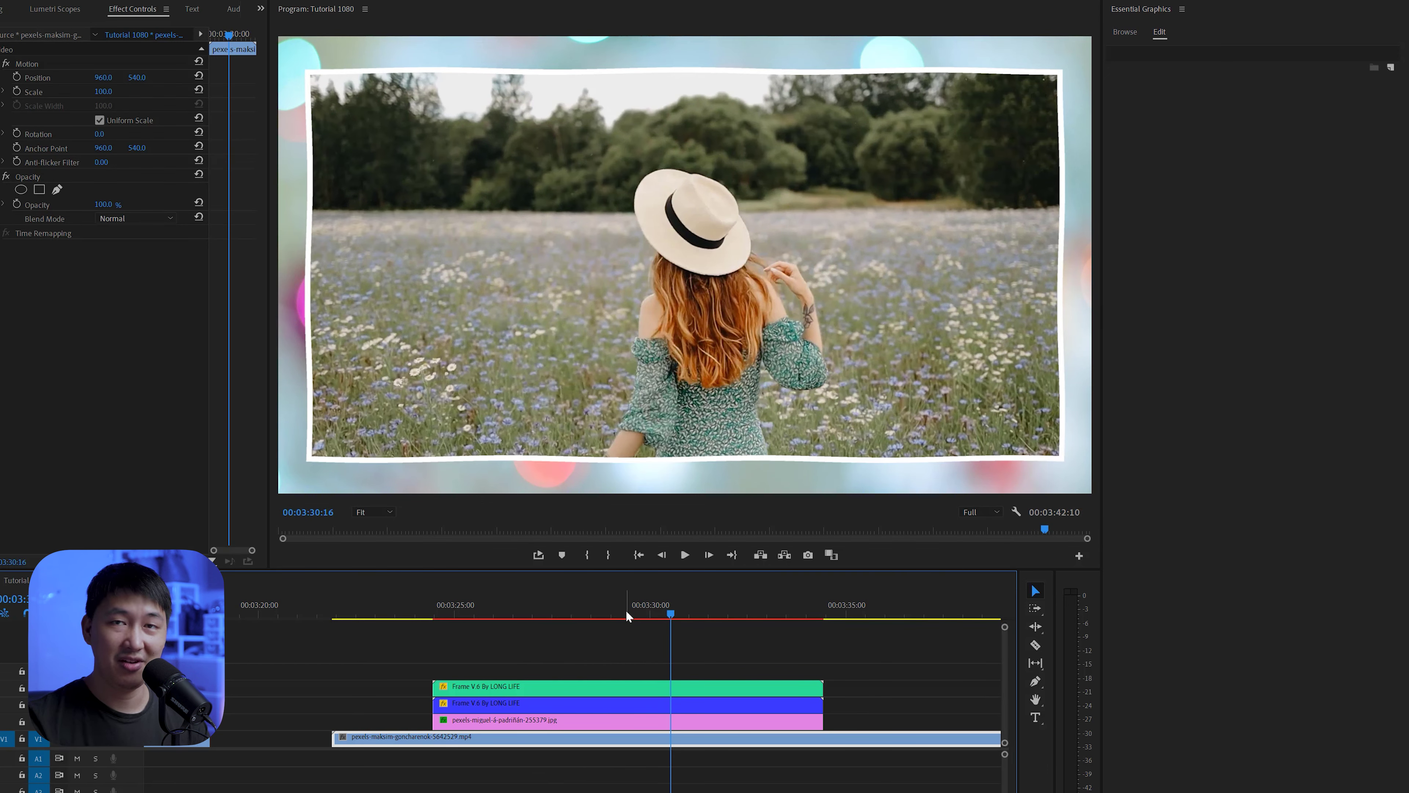
pyautogui.click(612, 655)
# Jump to the earlier section near 3:06 and select the pink Frame V.6 (2021) clip
pyautogui.press('-')
pyautogui.press('-')
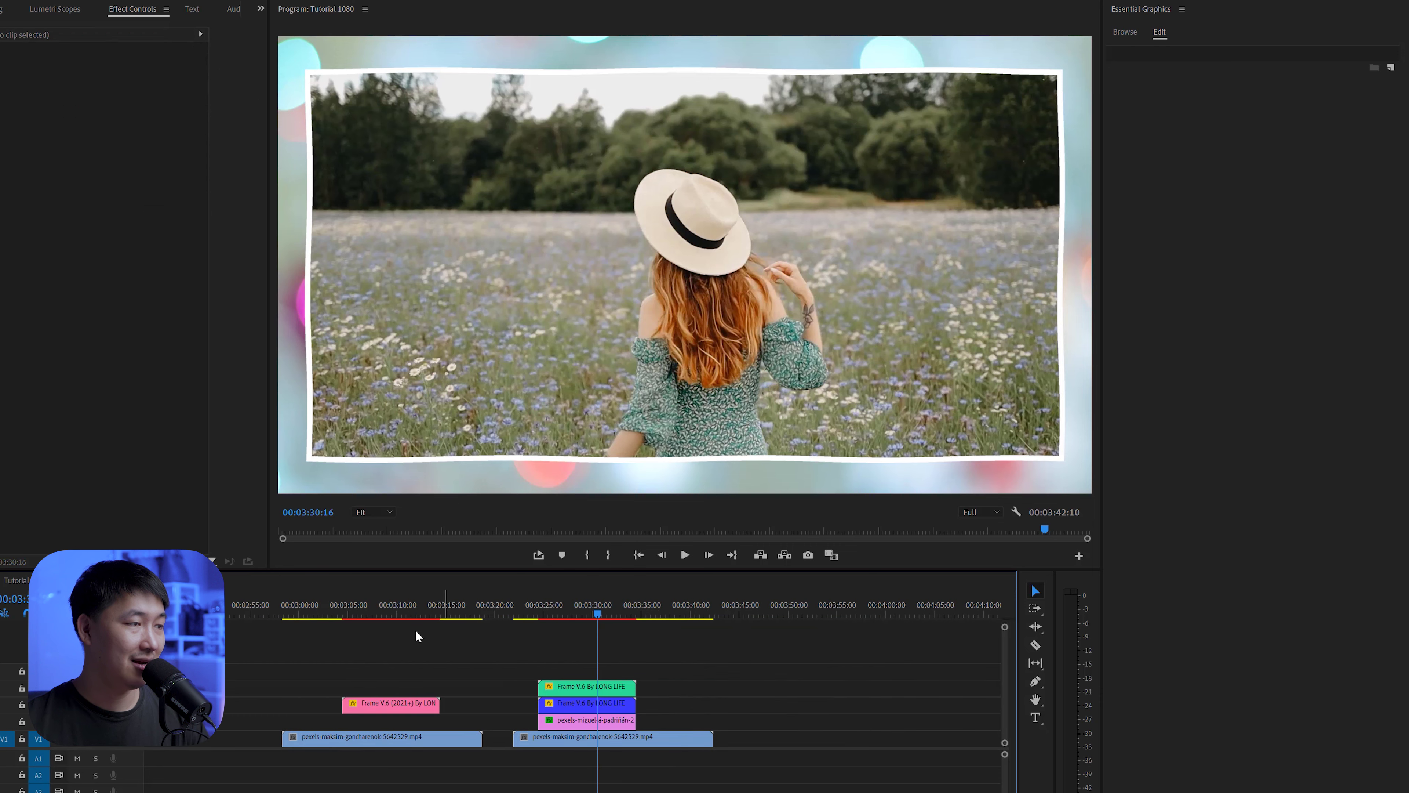
pyautogui.click(360, 607)
pyautogui.press('=')
pyautogui.press('=')
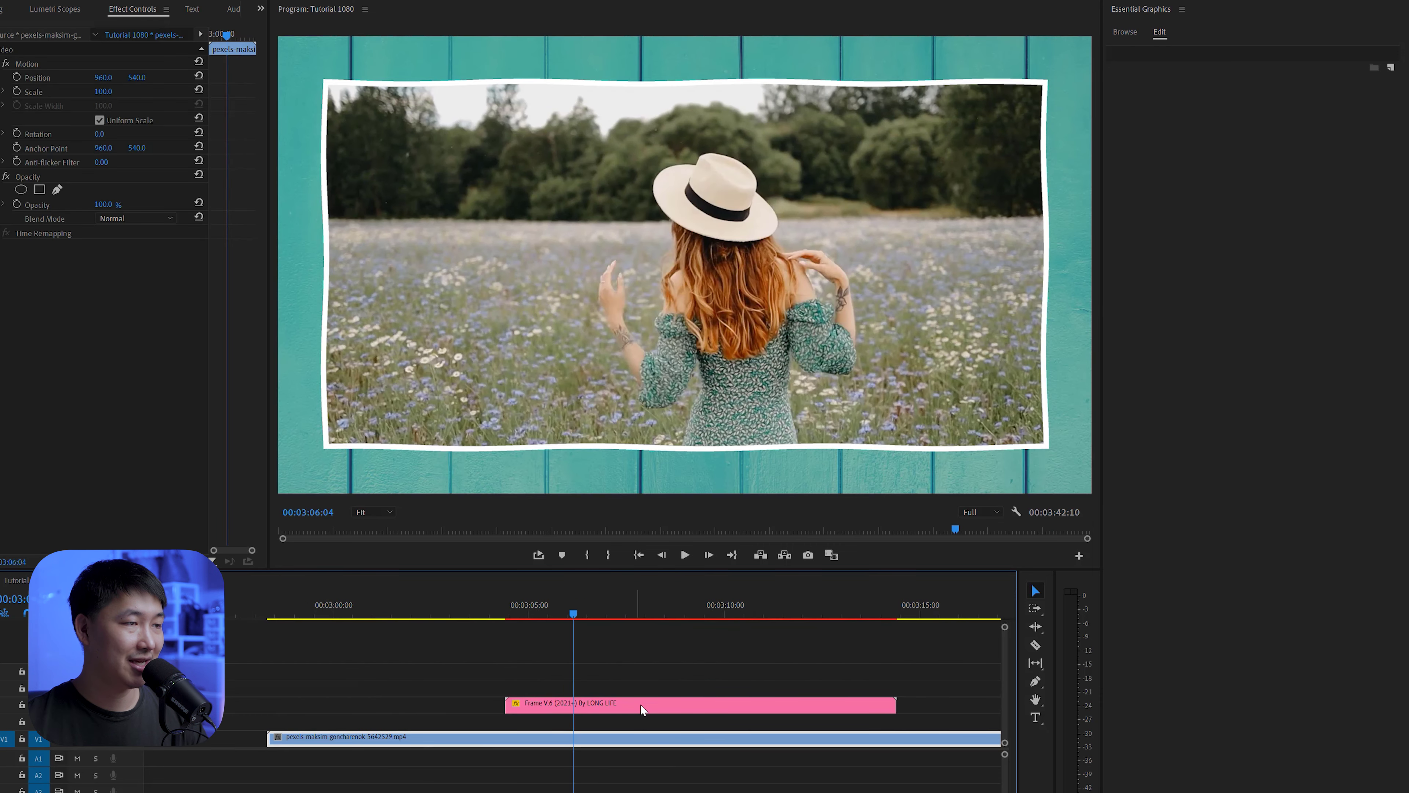
pyautogui.click(642, 710)
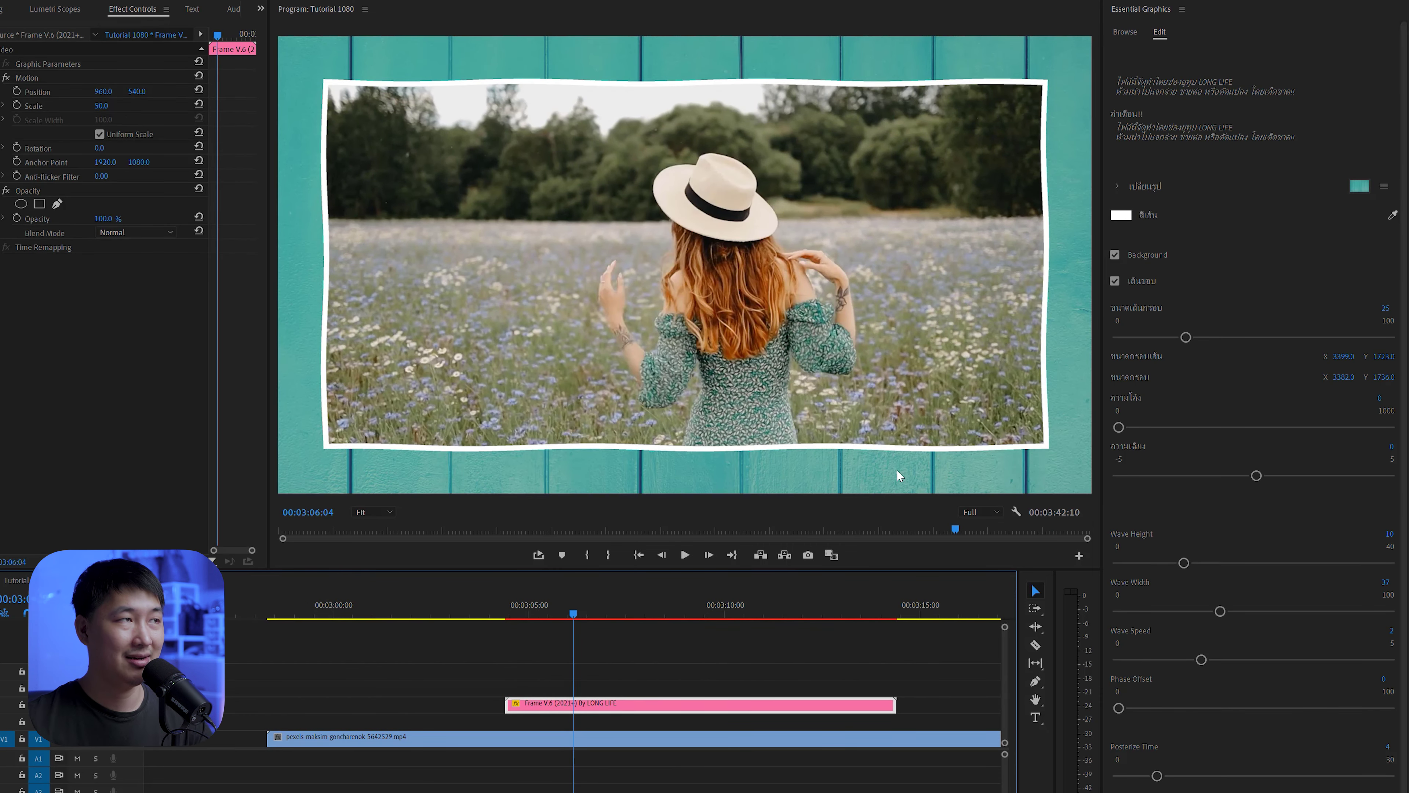